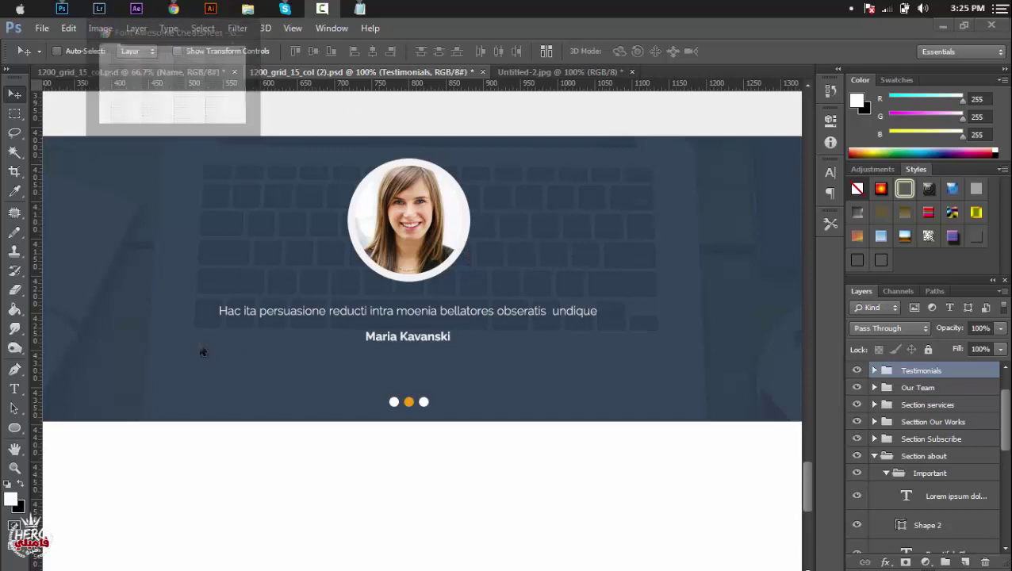
Step: Pick the Horizontal Type tool (FontAwesome, 20 pt) and bring up the Font Awesome cheatsheet in Chrome
{"action": "left_click", "coordinate": [15, 389]}
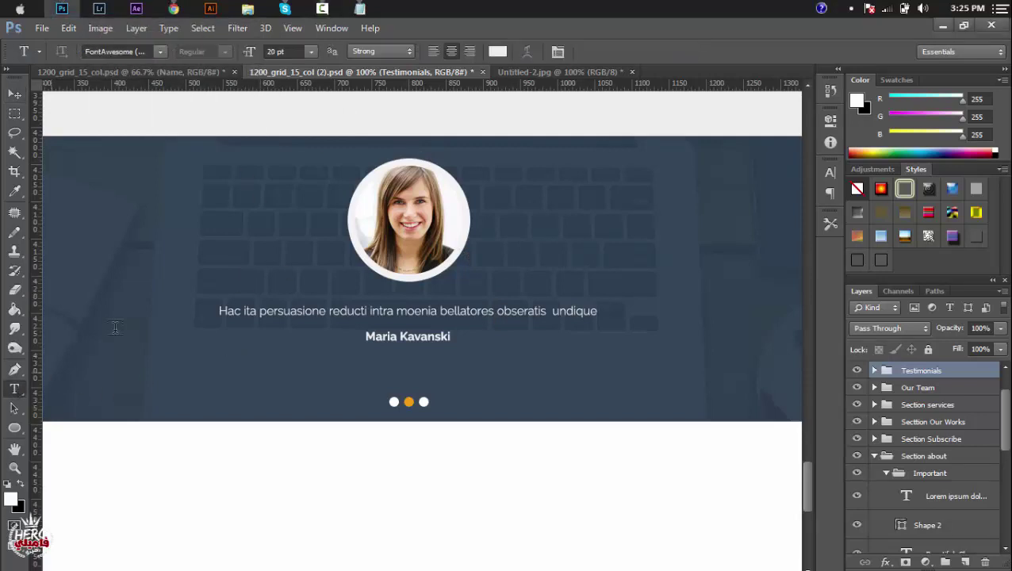
{"action": "left_click", "coordinate": [174, 8]}
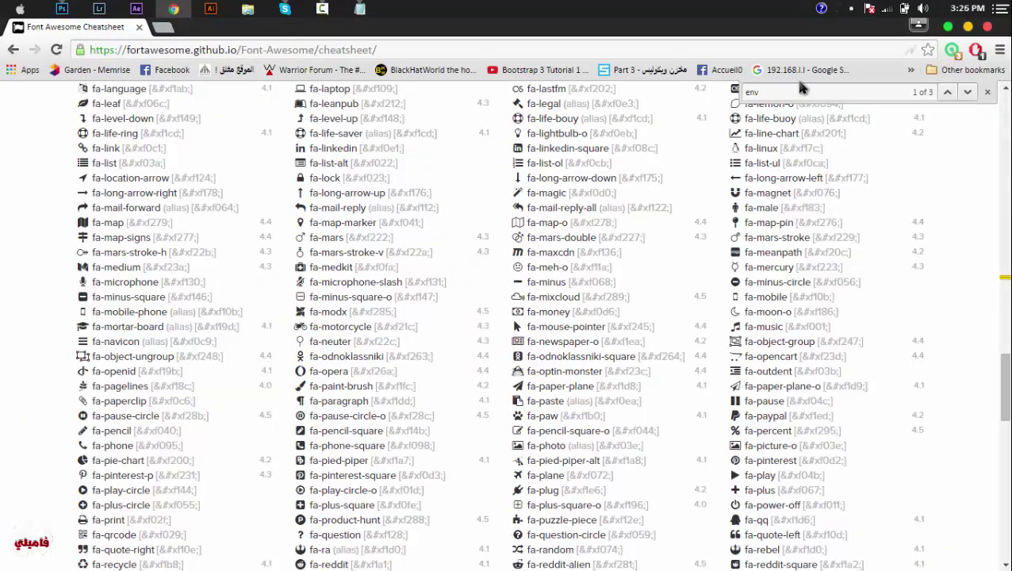
Step: Search the cheatsheet for 'quot' to locate the fa-quote-left glyph, then go back to Photoshop
{"action": "type", "text": "gc"}
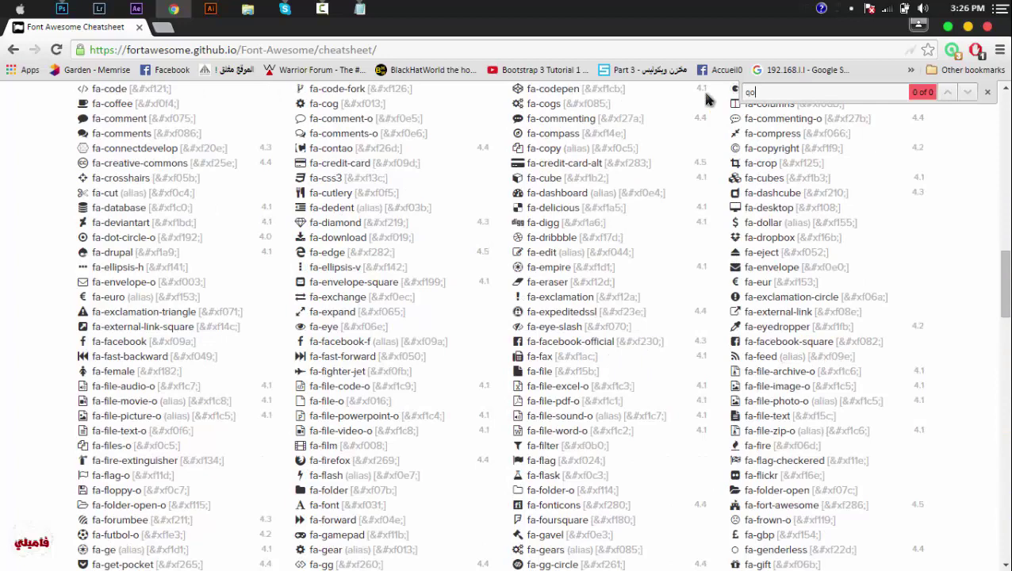
{"action": "key", "text": "BackSpace"}
{"action": "key", "text": "BackSpace"}
{"action": "type", "text": "q"}
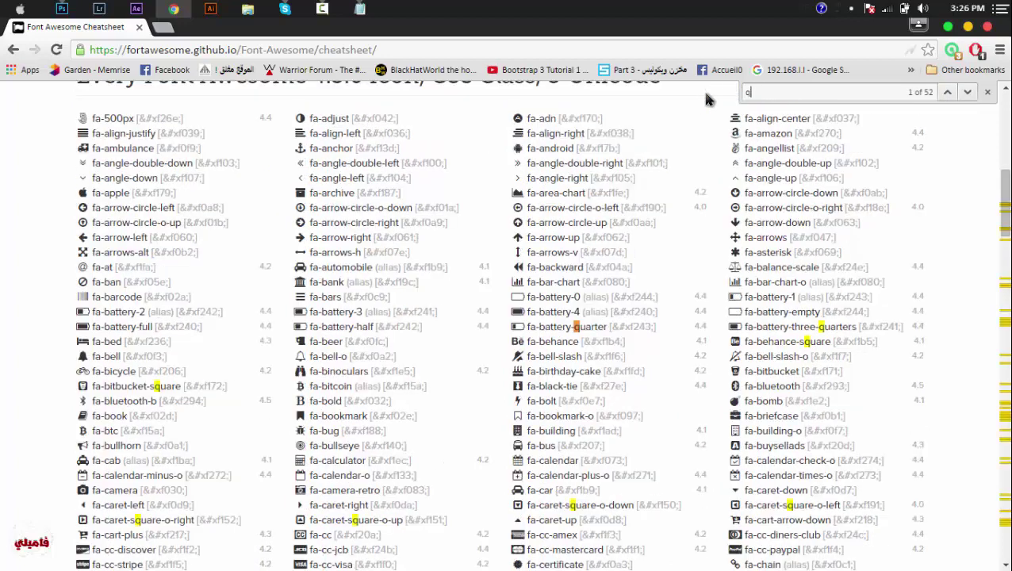
{"action": "scroll", "coordinate": [146, 295], "scroll_direction": "down", "scroll_amount": 20}
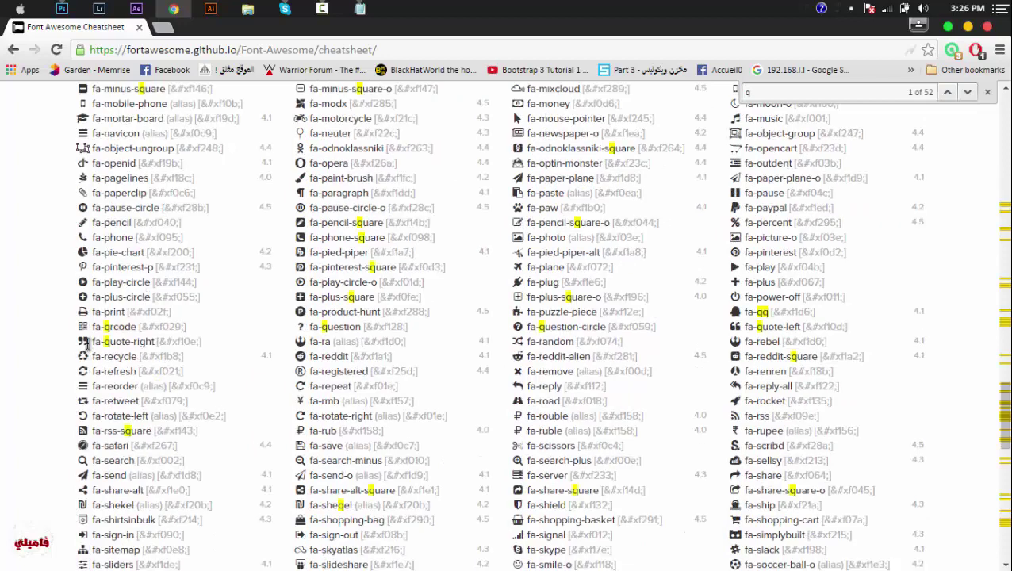
{"action": "left_click", "coordinate": [779, 93]}
{"action": "type", "text": "uot"}
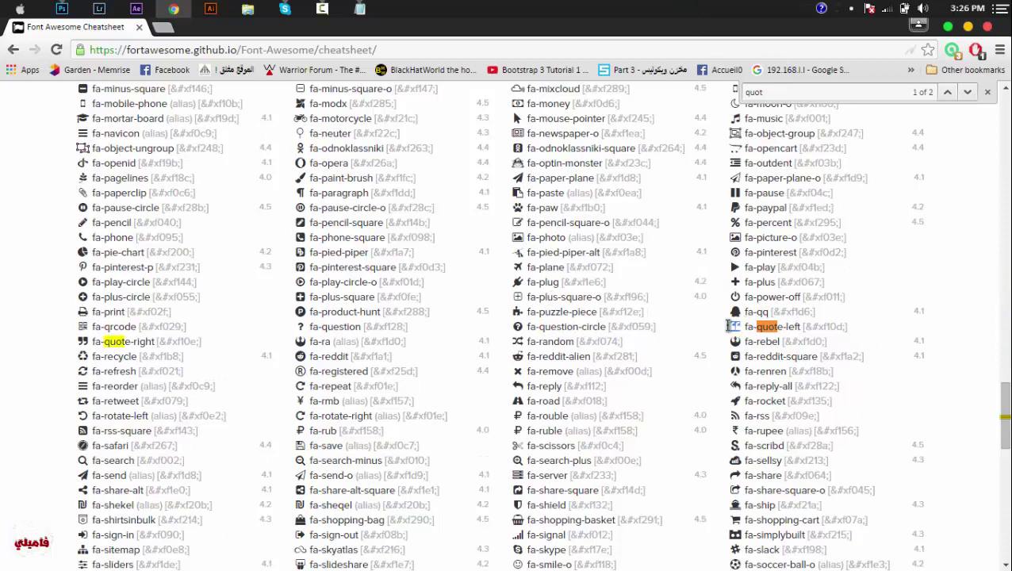
{"action": "left_click", "coordinate": [60, 9]}
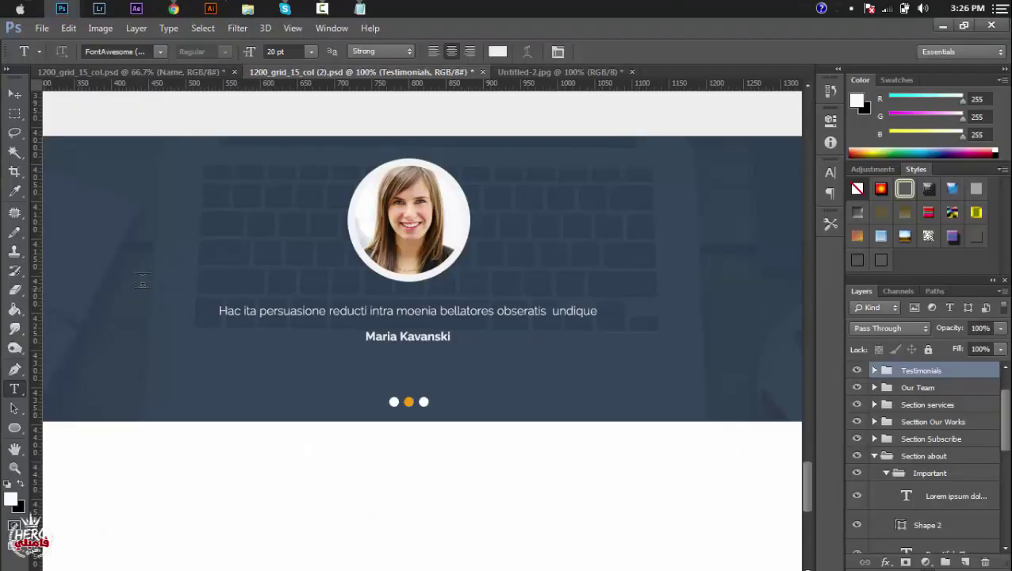
Step: Paste the left-quote glyph as a text layer and nudge it just before the testimonial line
{"action": "left_click", "coordinate": [194, 278]}
{"action": "key", "text": "ctrl+v"}
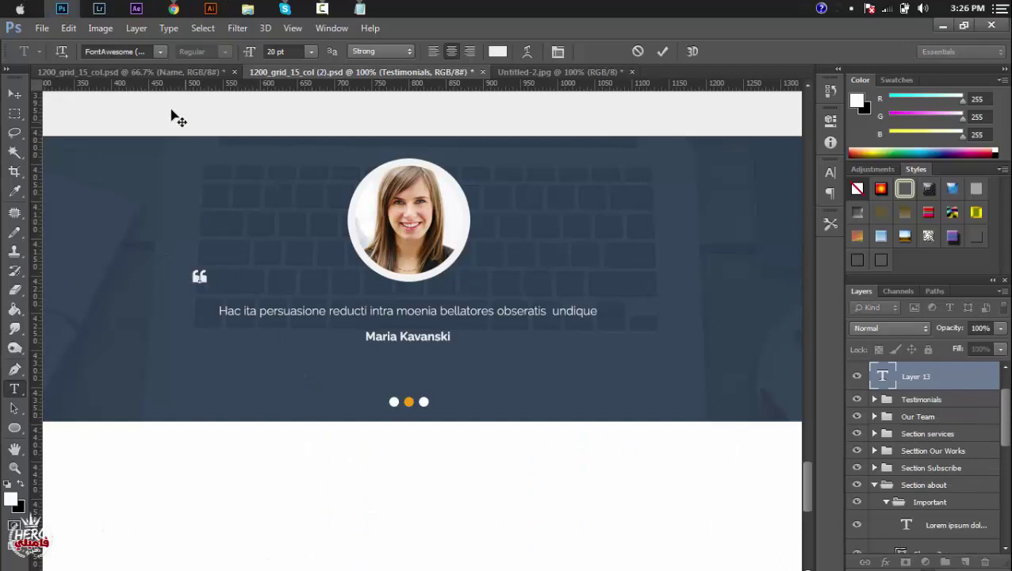
{"action": "left_click", "coordinate": [15, 94]}
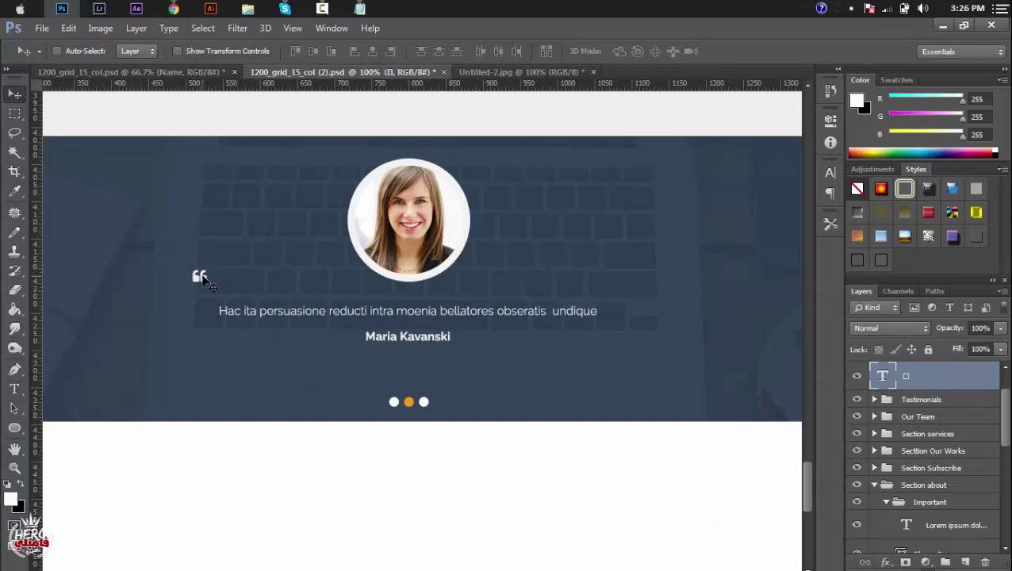
{"action": "left_click_drag", "start_coordinate": [203, 277], "coordinate": [216, 299]}
{"action": "key", "text": "Down"}
{"action": "key", "text": "Down"}
{"action": "key", "text": "Down"}
{"action": "key", "text": "Left"}
{"action": "key", "text": "Left"}
{"action": "key", "text": "Left"}
{"action": "key", "text": "Down"}
{"action": "key", "text": "Down"}
{"action": "key", "text": "Down"}
{"action": "key", "text": "Down"}
{"action": "key", "text": "Down"}
{"action": "key", "text": "Down"}
{"action": "key", "text": "Down"}
{"action": "key", "text": "Down"}
{"action": "key", "text": "Up"}
{"action": "key", "text": "Up"}
{"action": "key", "text": "Up"}
{"action": "key", "text": "Up"}
{"action": "key", "text": "Up"}
{"action": "key", "text": "Up"}
{"action": "key", "text": "Up"}
{"action": "key", "text": "Up"}
Step: Copy the fa-quote-right glyph from the Font Awesome cheatsheet
{"action": "left_click", "coordinate": [174, 8]}
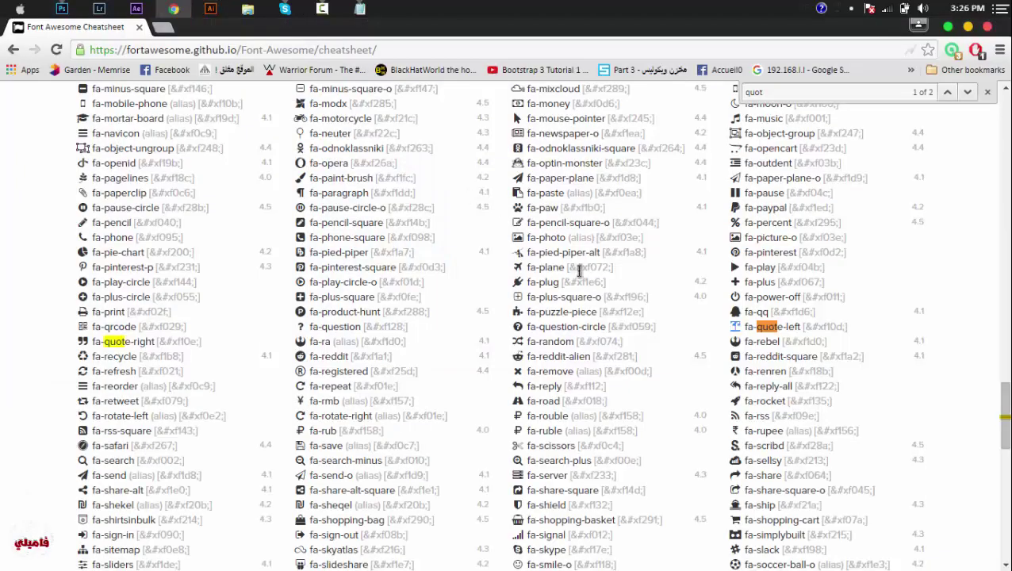
{"action": "left_click_drag", "start_coordinate": [92, 341], "coordinate": [79, 341]}
{"action": "left_click", "coordinate": [61, 9]}
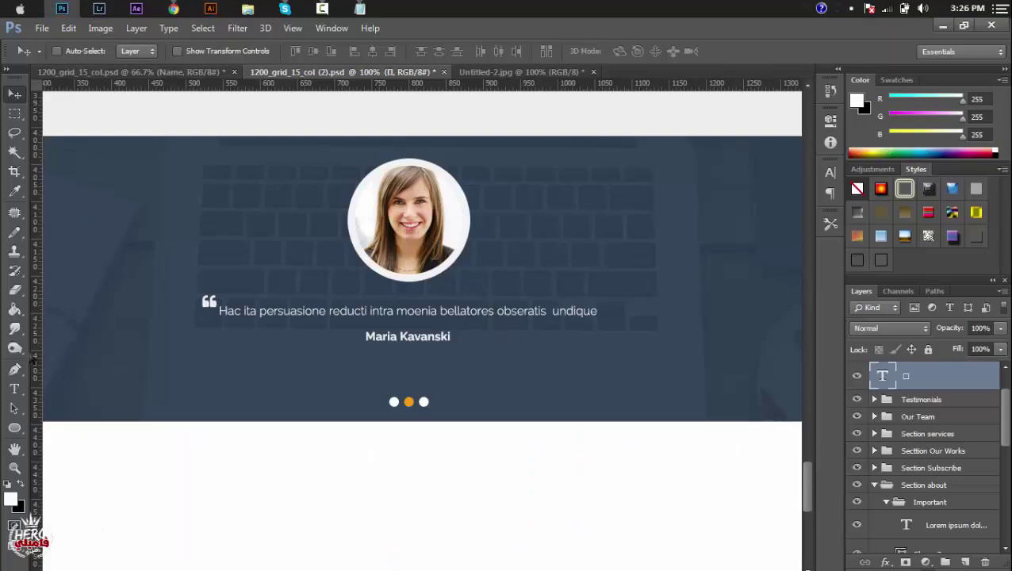
Step: Paste the fa-quote-right glyph as a new text layer right after the testimonial line
{"action": "left_click", "coordinate": [15, 389]}
{"action": "left_click", "coordinate": [606, 325]}
{"action": "key", "text": "ctrl+v"}
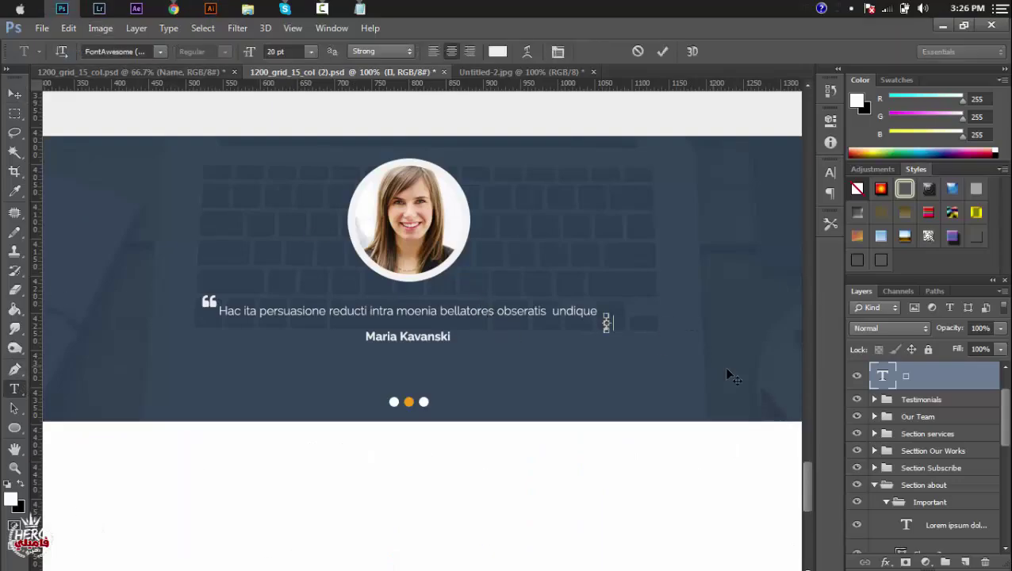
{"action": "left_click", "coordinate": [14, 93]}
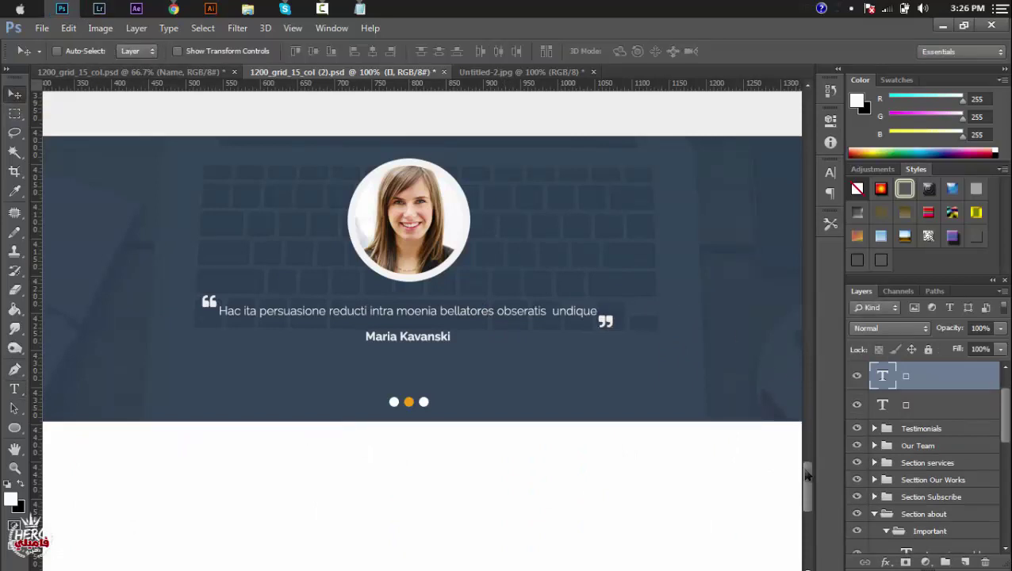
{"action": "scroll", "coordinate": [809, 476], "scroll_direction": "down", "scroll_amount": 1}
{"action": "scroll", "coordinate": [812, 498], "scroll_direction": "down", "scroll_amount": 4}
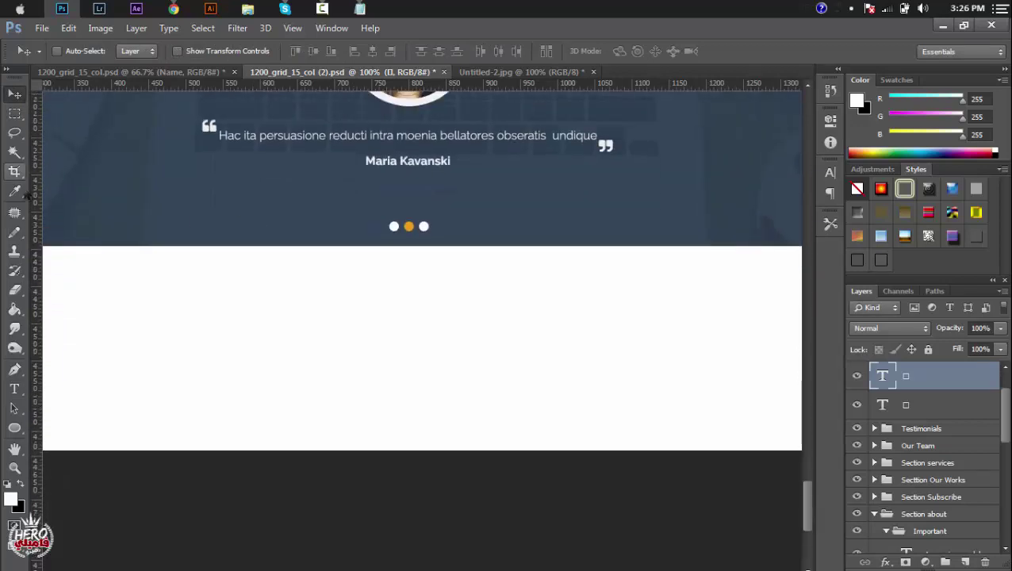
Step: Extend the canvas downward by dragging the crop's bottom edge and applying it
{"action": "left_click", "coordinate": [15, 172]}
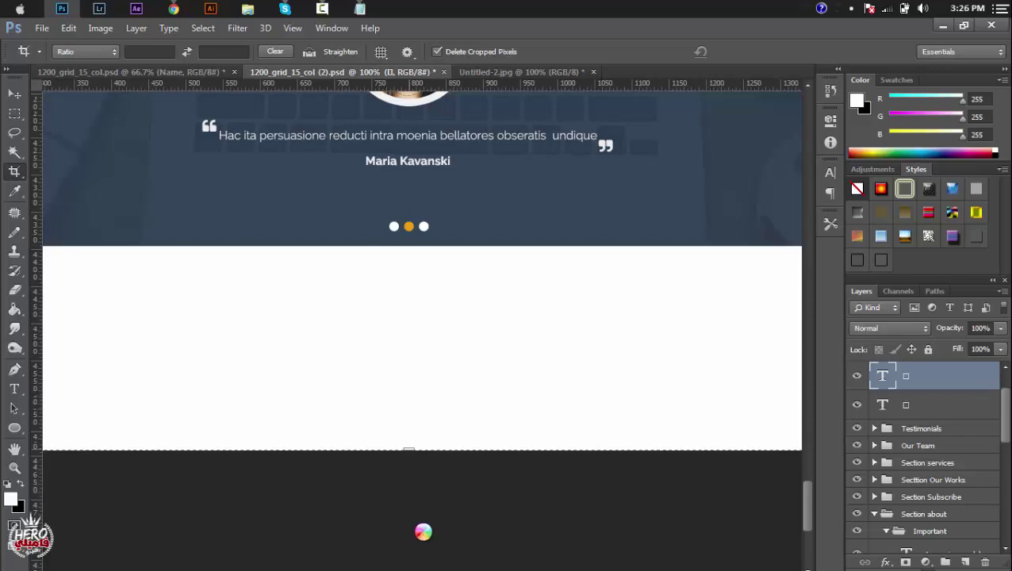
{"action": "left_click_drag", "start_coordinate": [408, 450], "coordinate": [402, 561]}
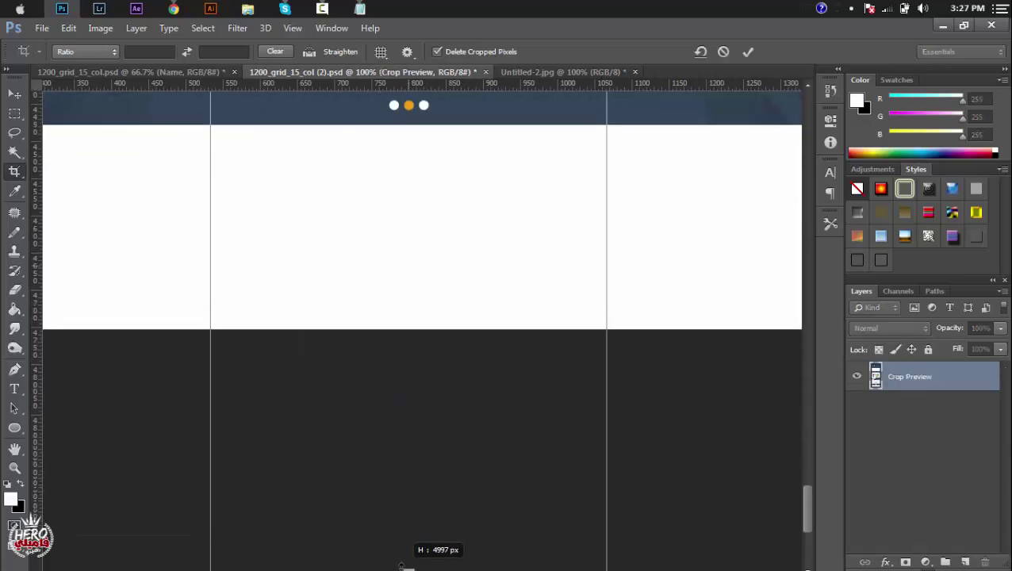
{"action": "key", "text": "Return"}
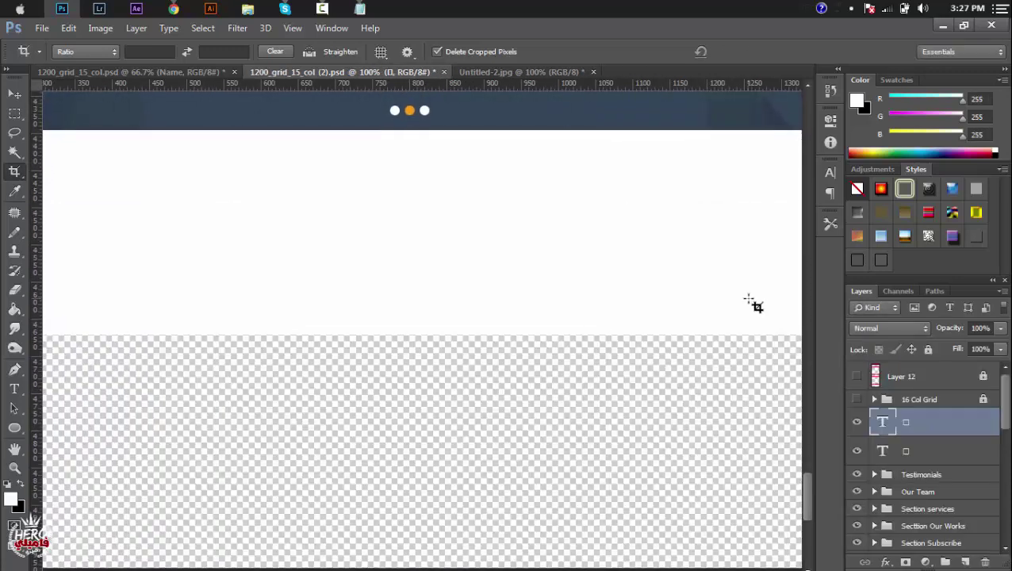
{"action": "left_click_drag", "start_coordinate": [1008, 407], "coordinate": [1007, 527]}
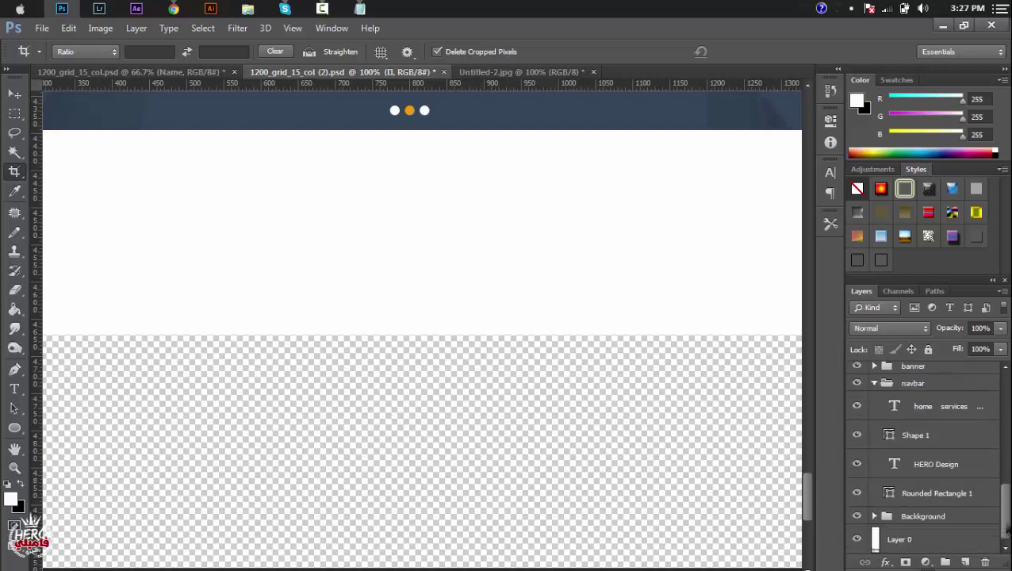
Step: Fill the transparent lower area of Layer 0 with white using the Paint Bucket set to Foreground
{"action": "left_click", "coordinate": [921, 544]}
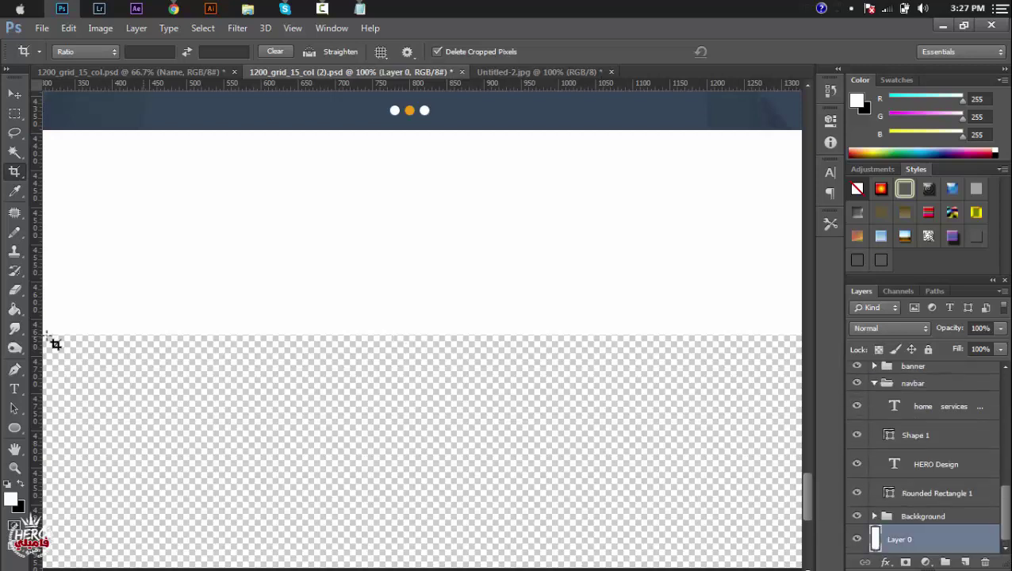
{"action": "left_click", "coordinate": [13, 310]}
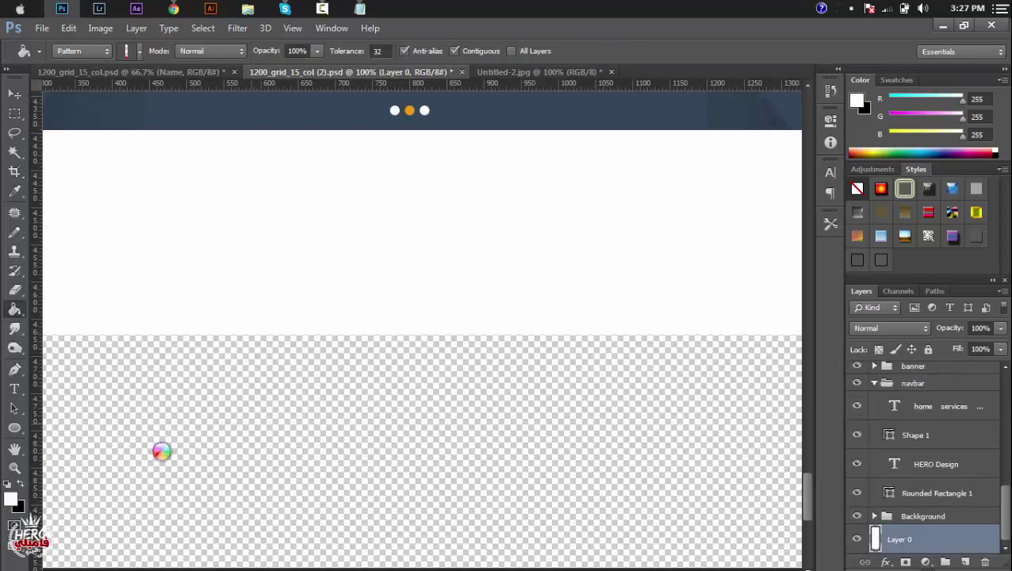
{"action": "left_click", "coordinate": [162, 451]}
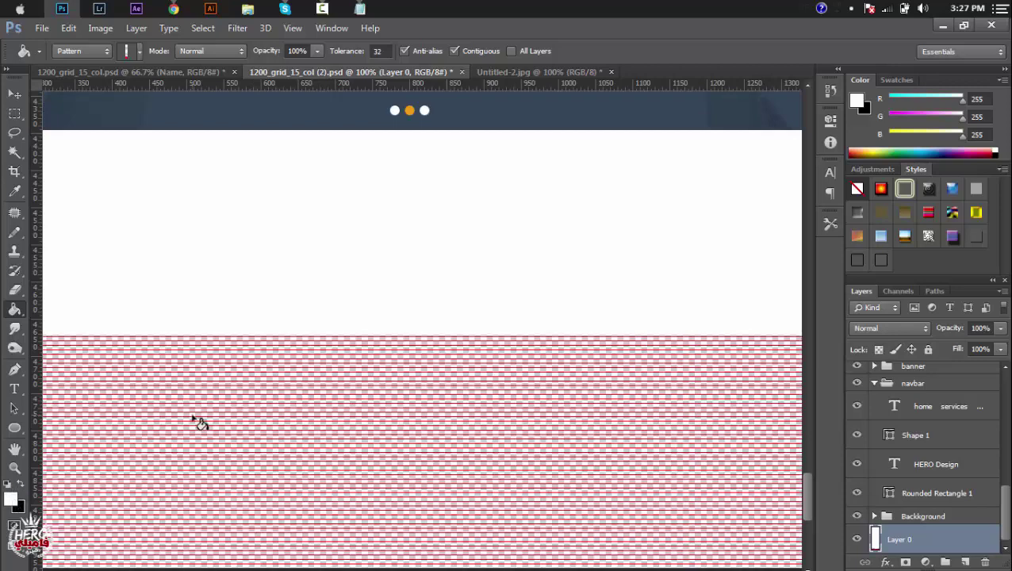
{"action": "key", "text": "ctrl+alt+z"}
{"action": "key", "text": "ctrl+alt+z"}
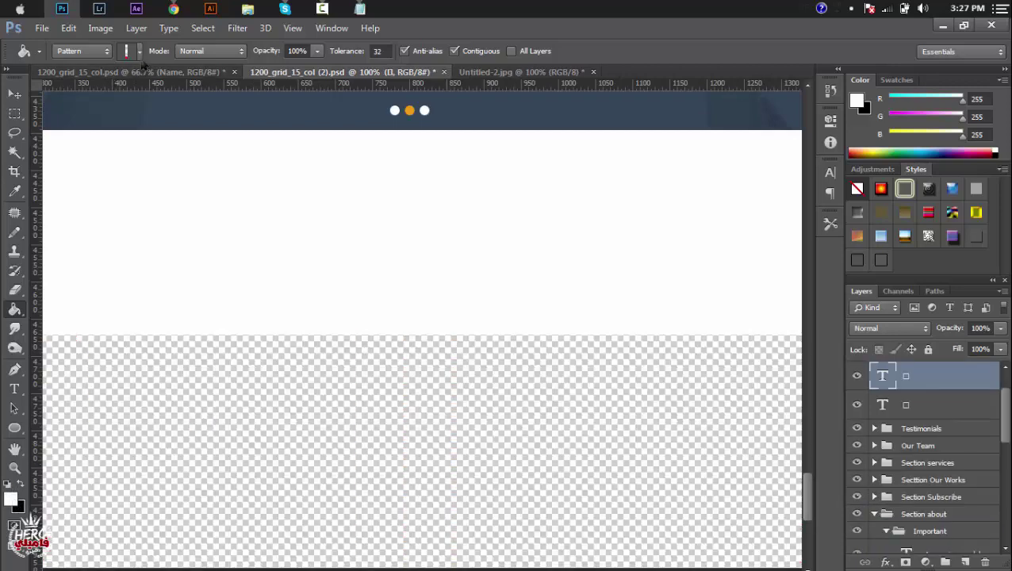
{"action": "left_click", "coordinate": [80, 51]}
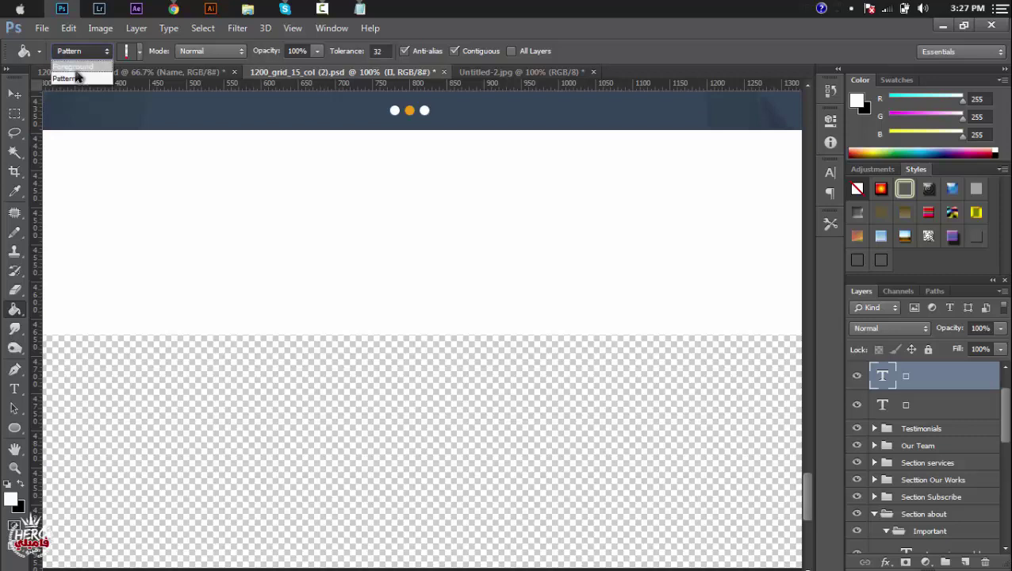
{"action": "left_click", "coordinate": [79, 65]}
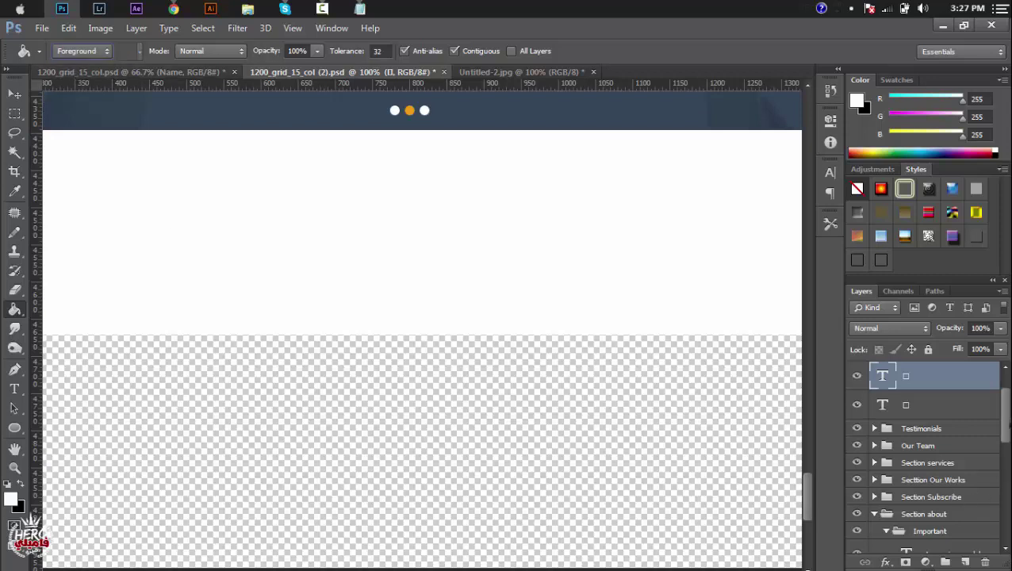
{"action": "scroll", "coordinate": [924, 456], "scroll_direction": "down", "scroll_amount": 10}
{"action": "left_click", "coordinate": [932, 541]}
{"action": "left_click", "coordinate": [464, 470]}
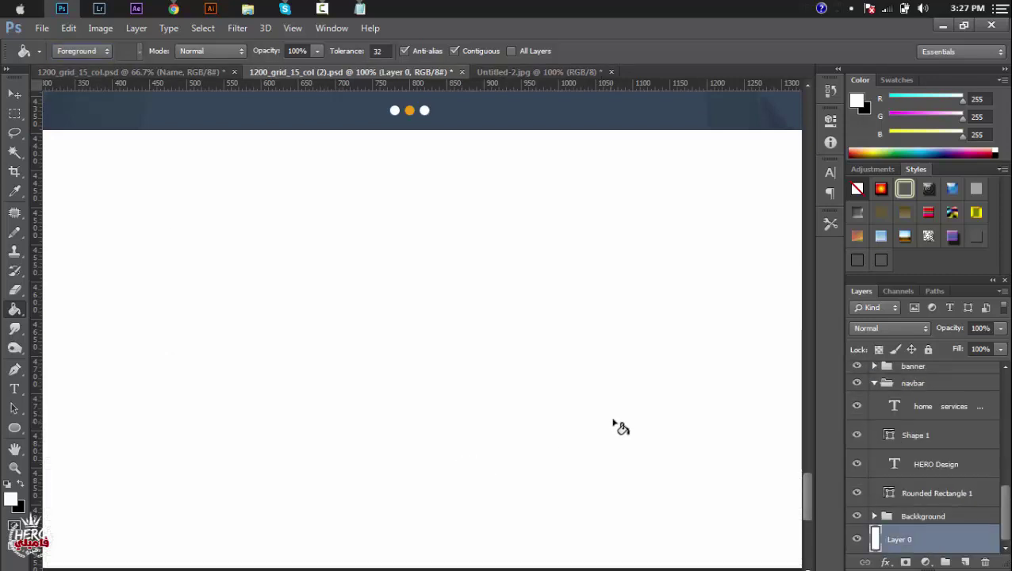
{"action": "left_click_drag", "start_coordinate": [806, 480], "coordinate": [806, 464]}
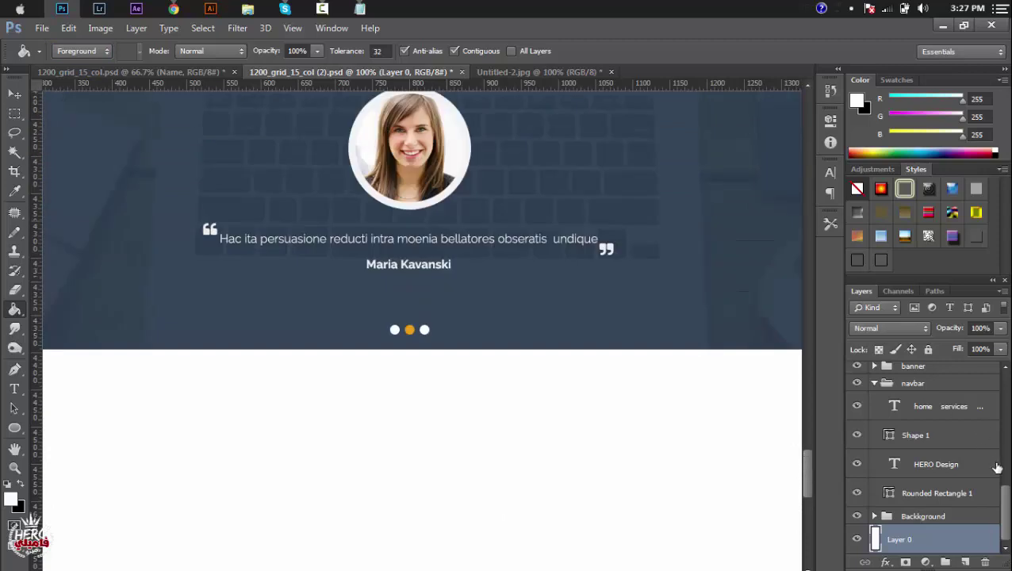
Step: Move both quote-mark text layers into the Testimonials group
{"action": "scroll", "coordinate": [991, 468], "scroll_direction": "up", "scroll_amount": 3}
{"action": "scroll", "coordinate": [989, 428], "scroll_direction": "up", "scroll_amount": 5}
{"action": "scroll", "coordinate": [989, 396], "scroll_direction": "up", "scroll_amount": 5}
{"action": "scroll", "coordinate": [989, 396], "scroll_direction": "up", "scroll_amount": 1}
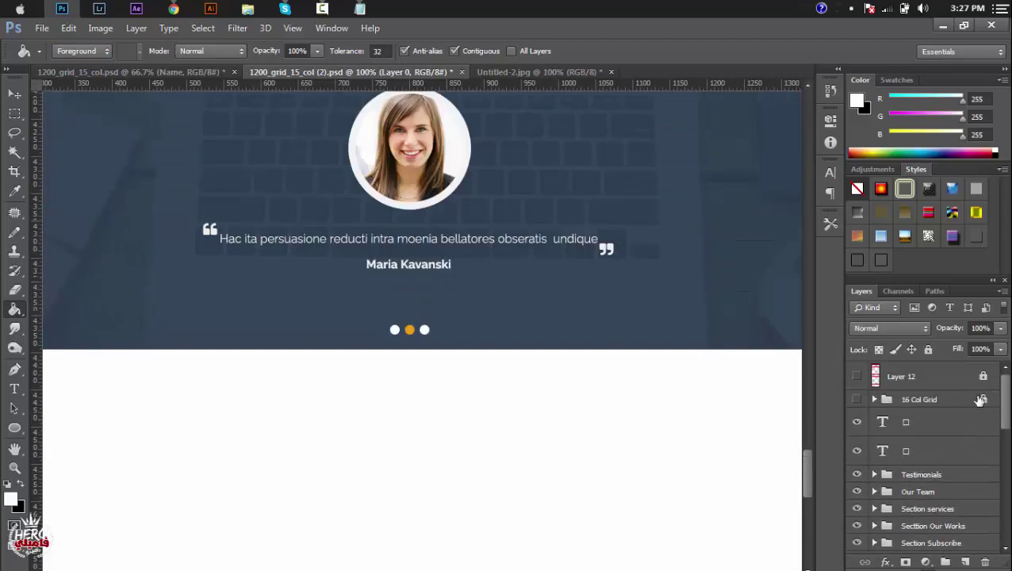
{"action": "left_click", "coordinate": [933, 422]}
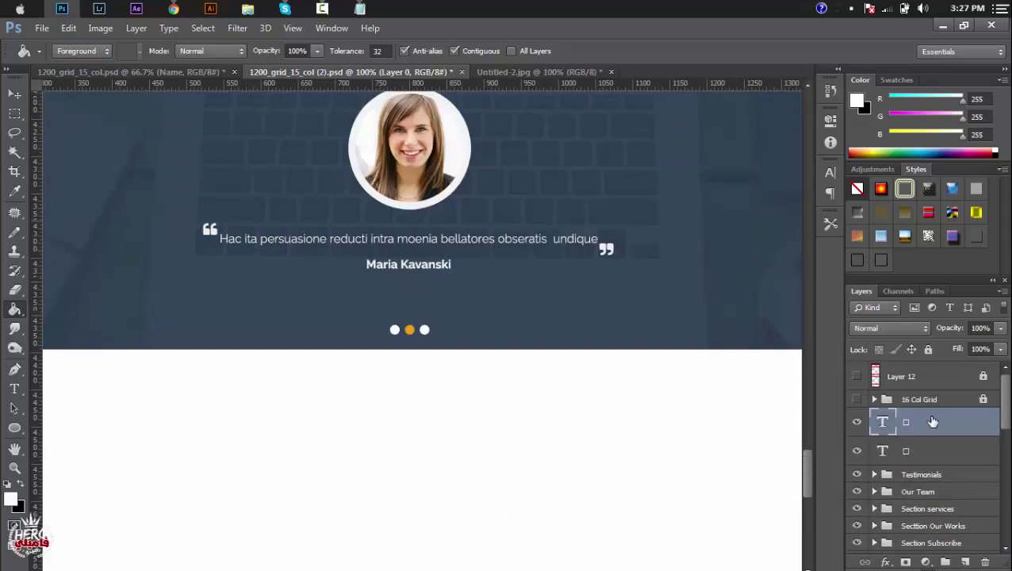
{"action": "left_click", "coordinate": [918, 450], "text": "shift"}
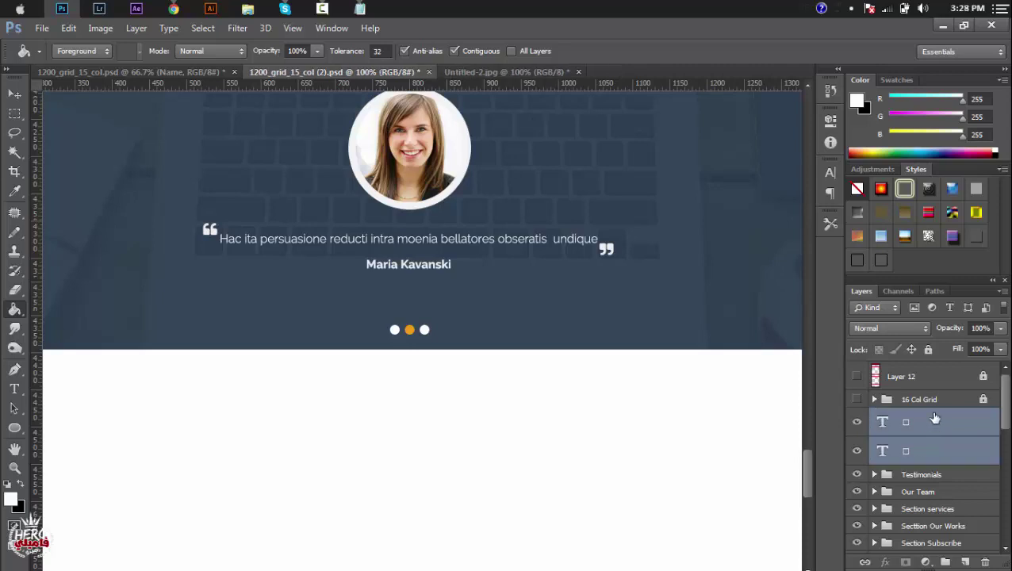
{"action": "left_click_drag", "start_coordinate": [935, 419], "coordinate": [920, 474]}
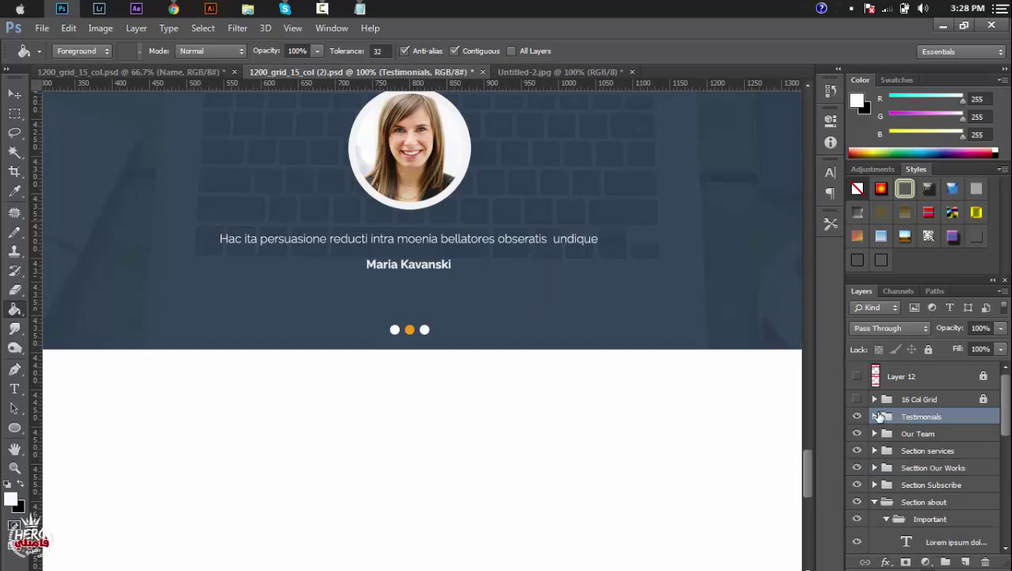
{"action": "left_click", "coordinate": [875, 417]}
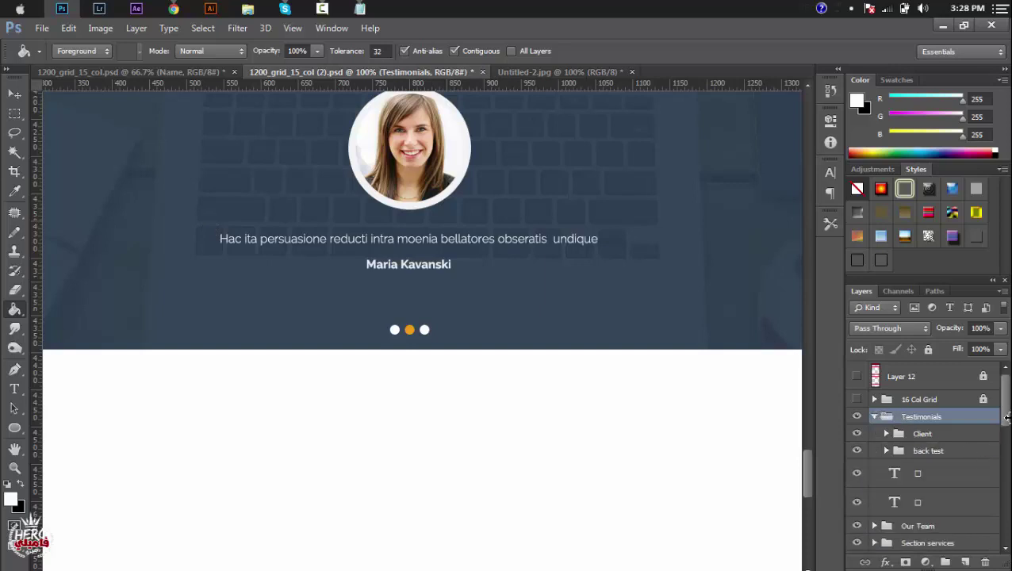
Step: Group the two quote-mark layers with Ctrl+G and name the group 'quote'
{"action": "left_click", "coordinate": [926, 474]}
{"action": "left_click", "coordinate": [918, 502], "text": "shift"}
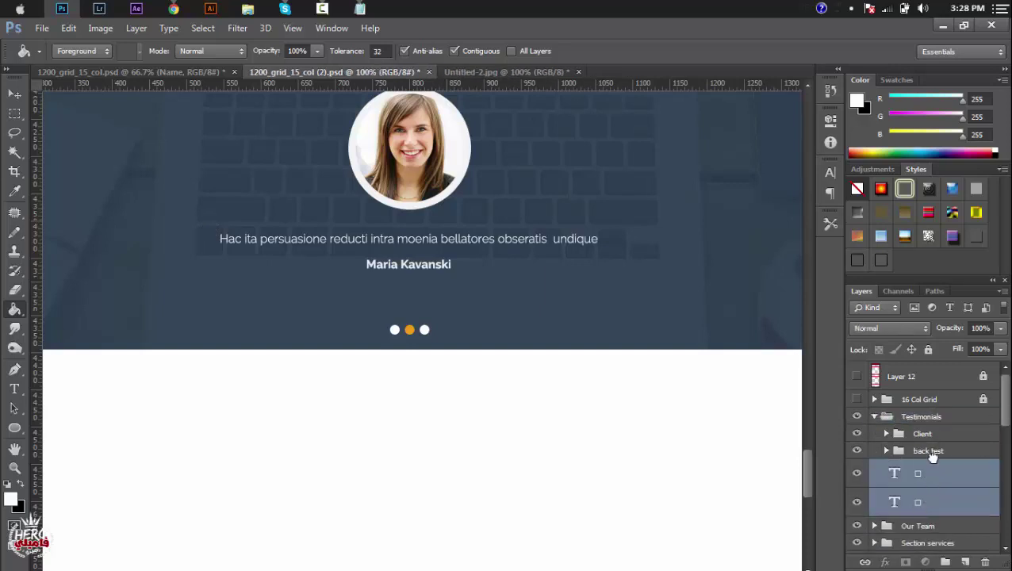
{"action": "left_click_drag", "start_coordinate": [933, 456], "coordinate": [924, 426]}
{"action": "left_click_drag", "start_coordinate": [922, 462], "coordinate": [918, 451]}
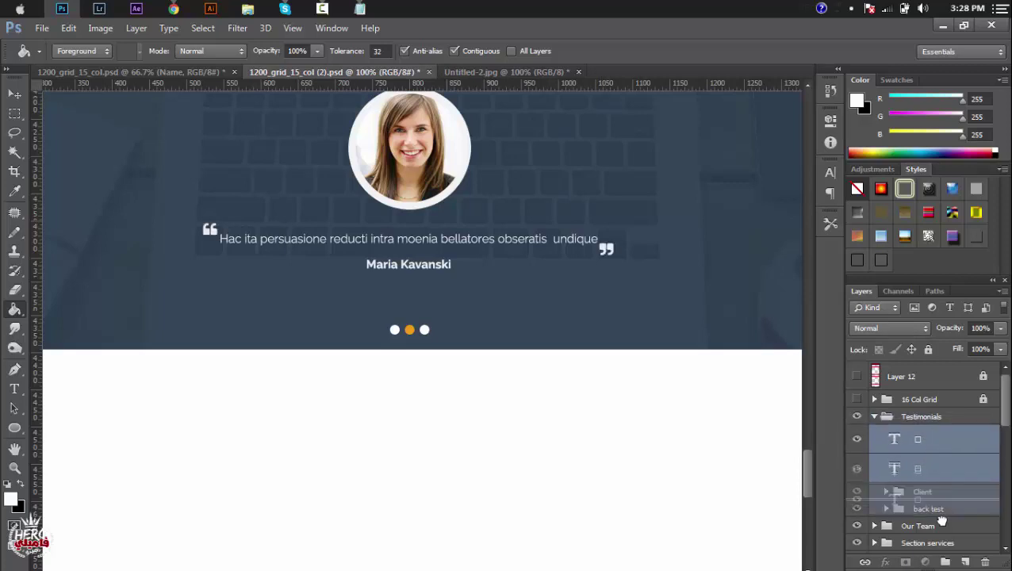
{"action": "key", "text": "ctrl+g"}
{"action": "double_click", "coordinate": [920, 434]}
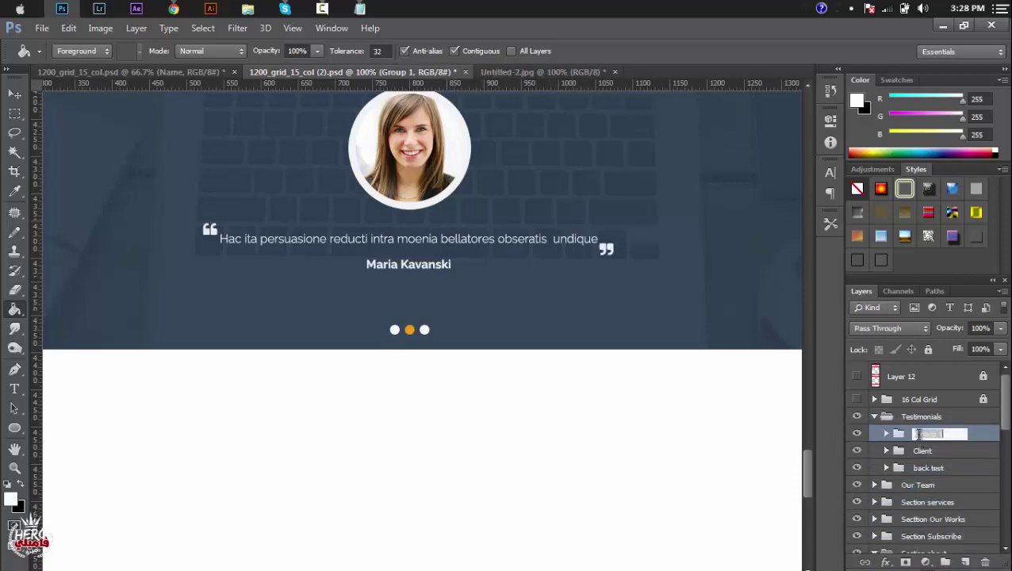
{"action": "type", "text": "quote"}
{"action": "key", "text": "Return"}
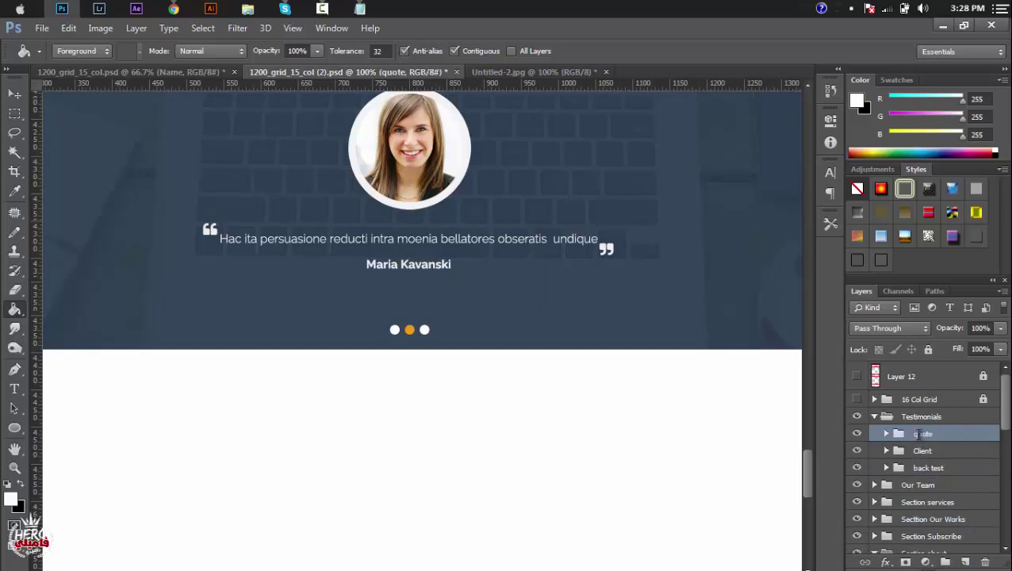
Step: Collapse Testimonials and create a new group above it named 'Contact Us'
{"action": "left_click", "coordinate": [877, 418]}
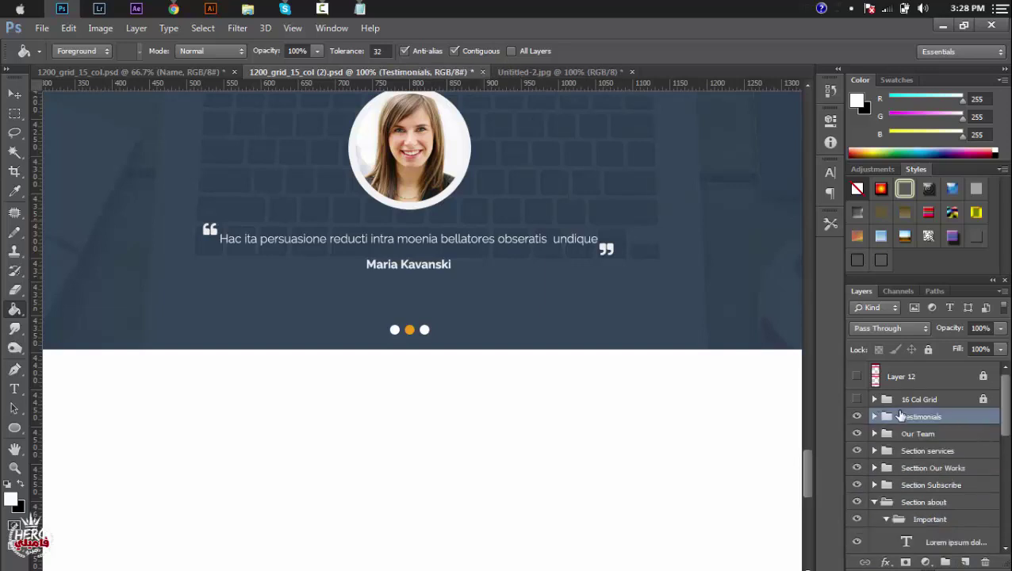
{"action": "left_click", "coordinate": [945, 561]}
{"action": "double_click", "coordinate": [915, 416]}
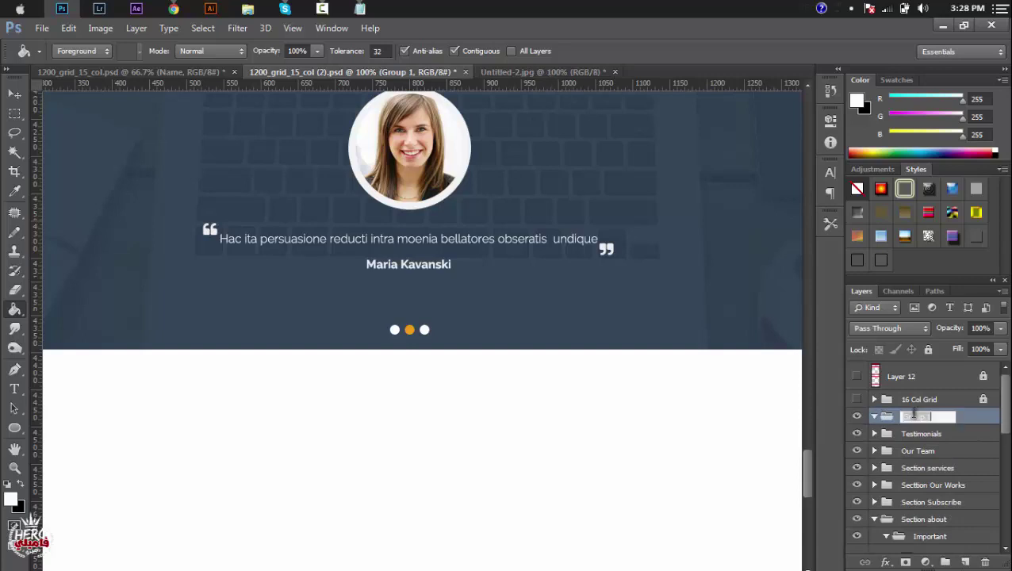
{"action": "type", "text": "Contact Us"}
{"action": "key", "text": "Return"}
{"action": "double_click", "coordinate": [947, 414]}
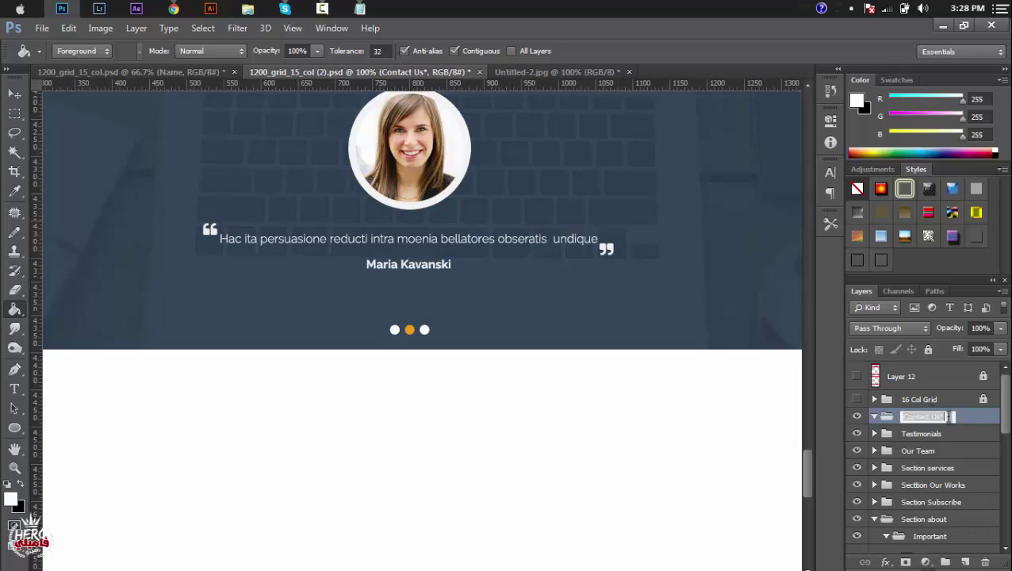
{"action": "left_click", "coordinate": [948, 416]}
{"action": "key", "text": "Return"}
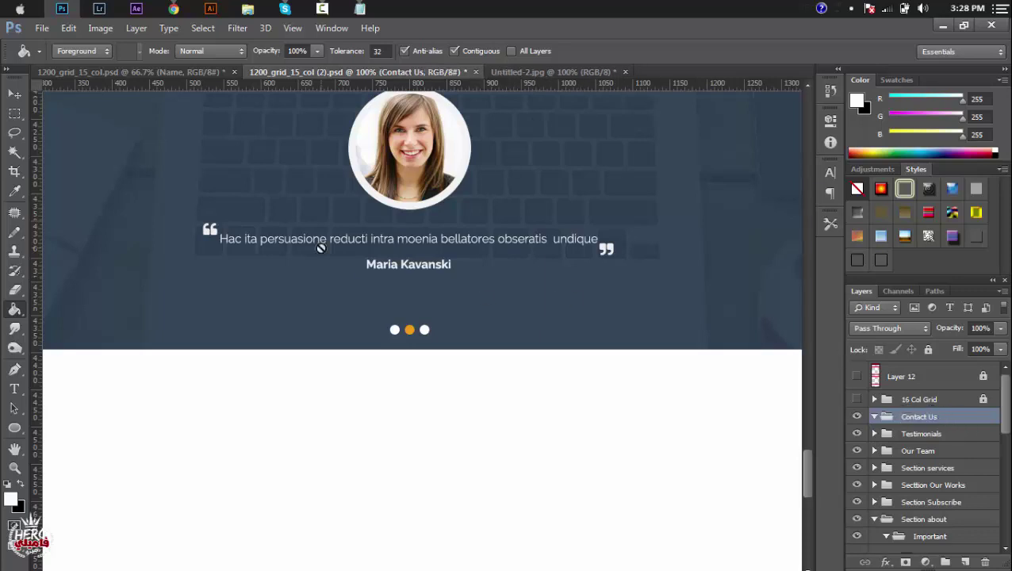
Step: Measure 90 px below the testimonials section with the Ruler Tool and drop a horizontal guide there
{"action": "left_click", "coordinate": [23, 194]}
{"action": "right_click", "coordinate": [23, 196]}
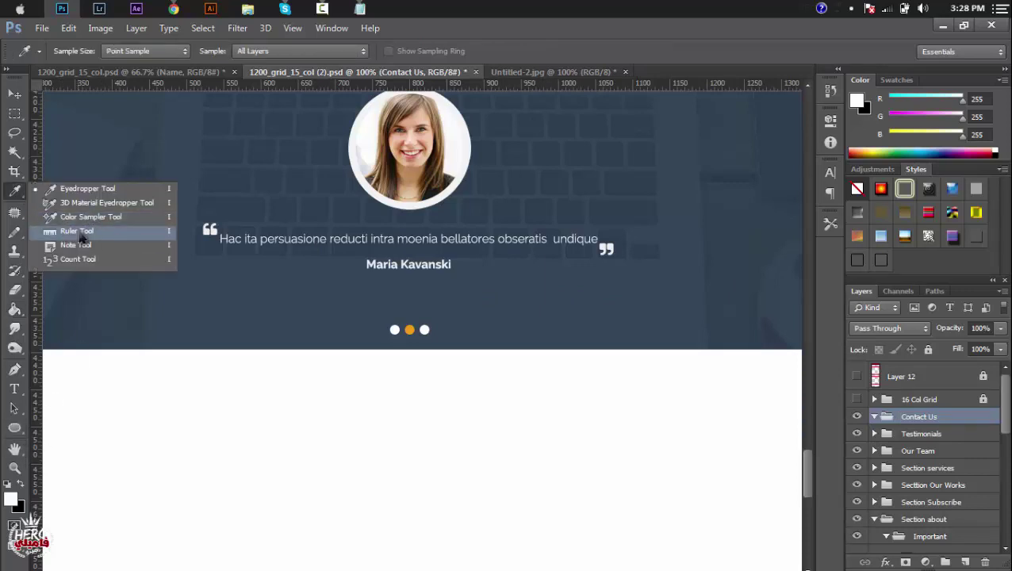
{"action": "left_click", "coordinate": [79, 231]}
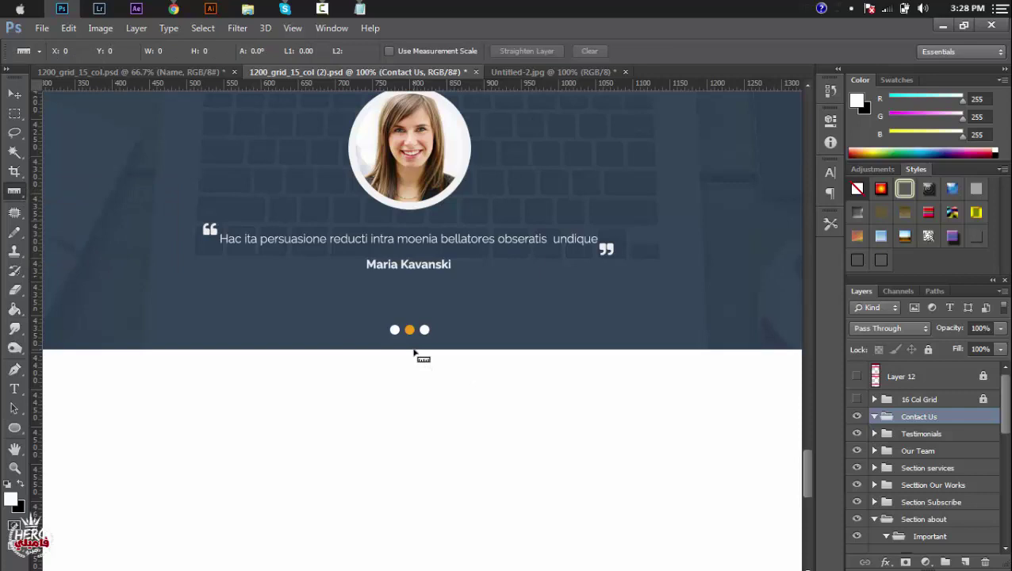
{"action": "left_click_drag", "start_coordinate": [414, 352], "coordinate": [414, 407]}
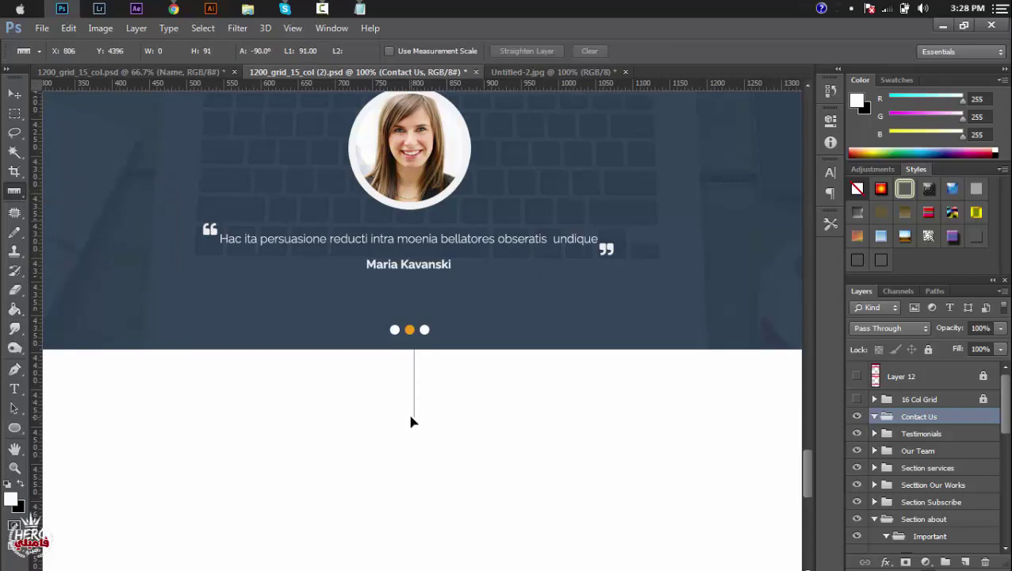
{"action": "left_click_drag", "start_coordinate": [411, 419], "coordinate": [411, 418]}
{"action": "left_click_drag", "start_coordinate": [445, 82], "coordinate": [446, 416]}
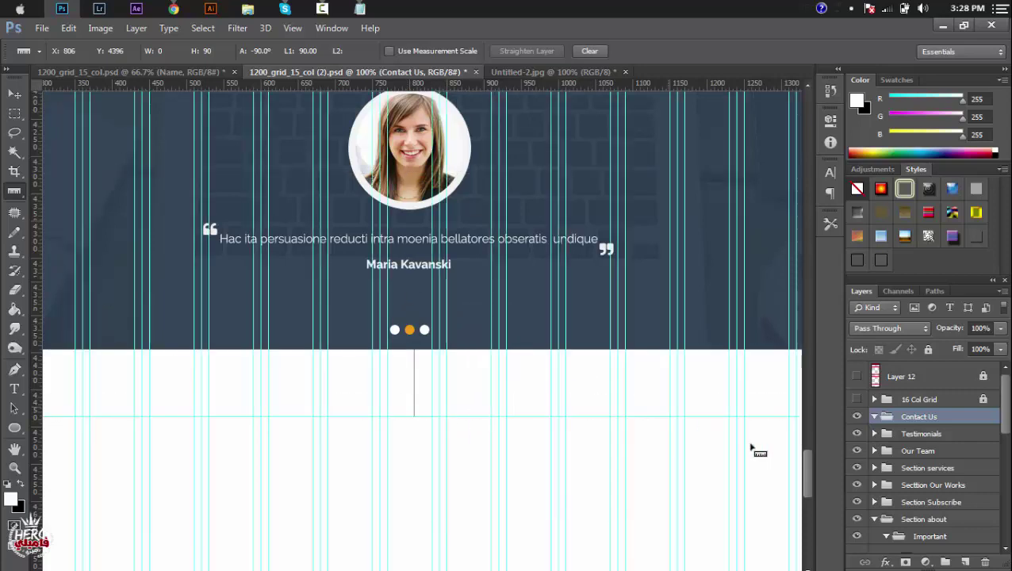
{"action": "scroll", "coordinate": [797, 460], "scroll_direction": "down", "scroll_amount": 5}
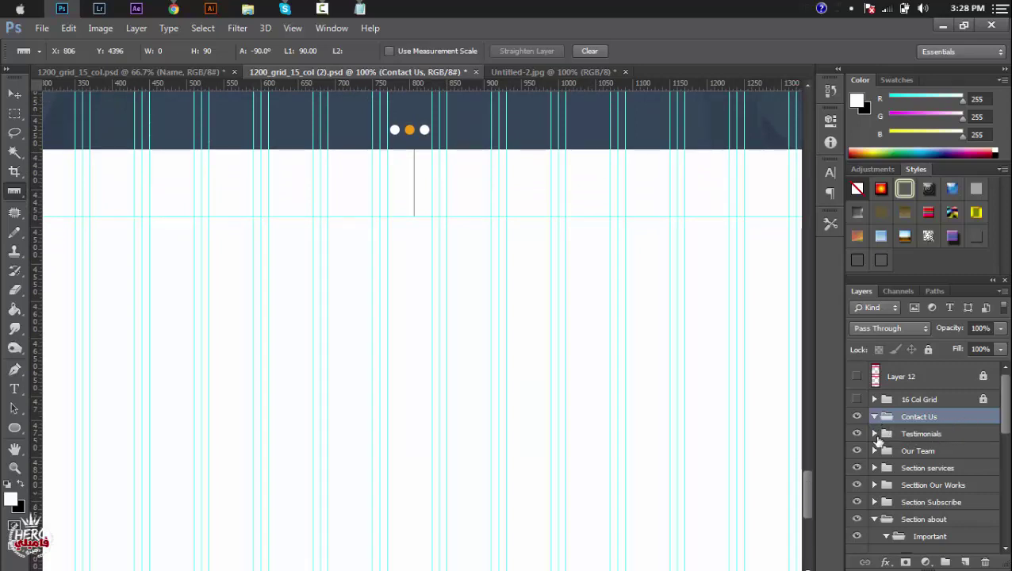
{"action": "left_click", "coordinate": [875, 451]}
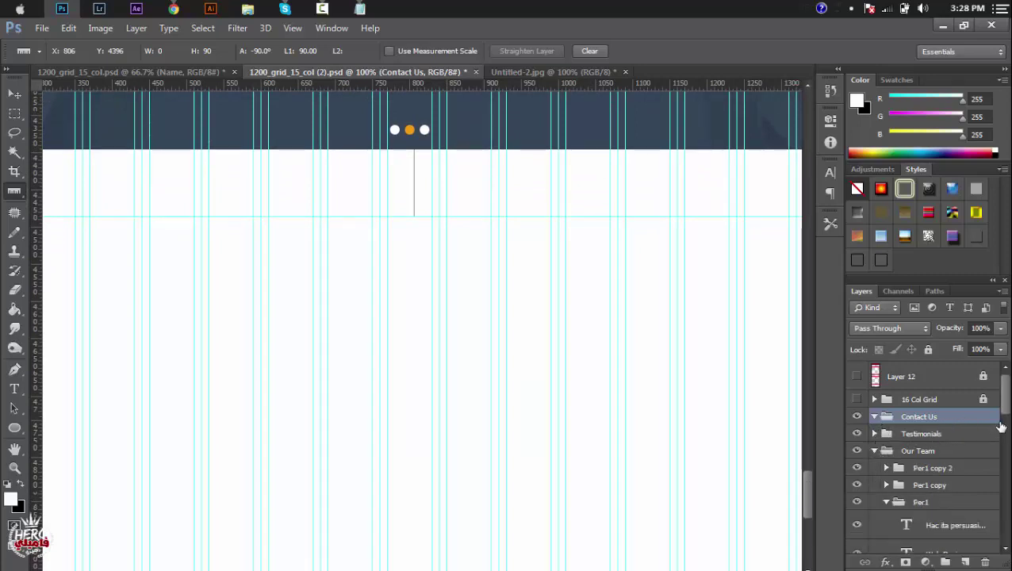
Step: Duplicate the Important copy 2 heading group and drag Important copy 3 into Contact Us
{"action": "left_click_drag", "start_coordinate": [1007, 404], "coordinate": [1005, 446]}
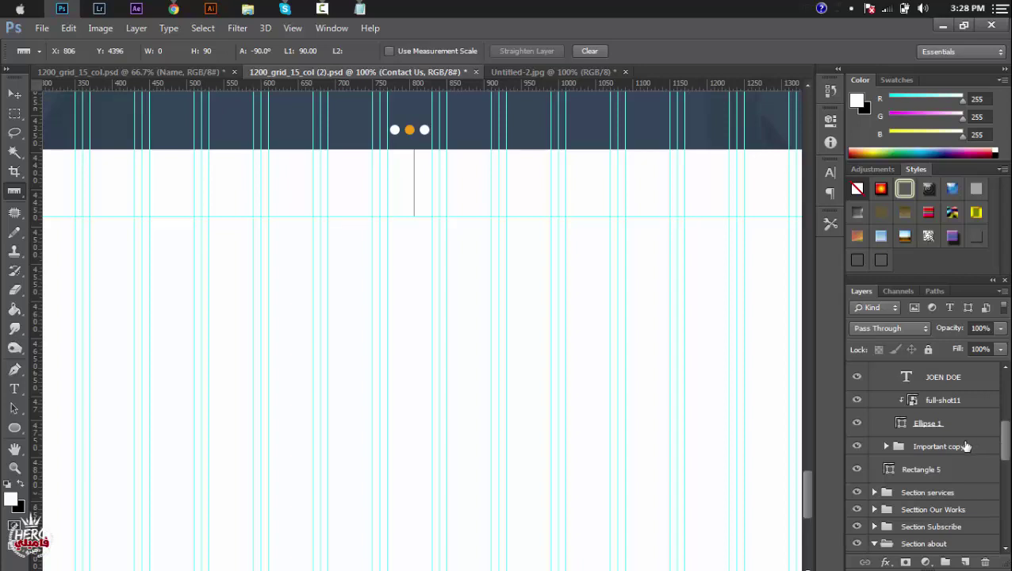
{"action": "left_click", "coordinate": [966, 447]}
{"action": "key", "text": "ctrl+j"}
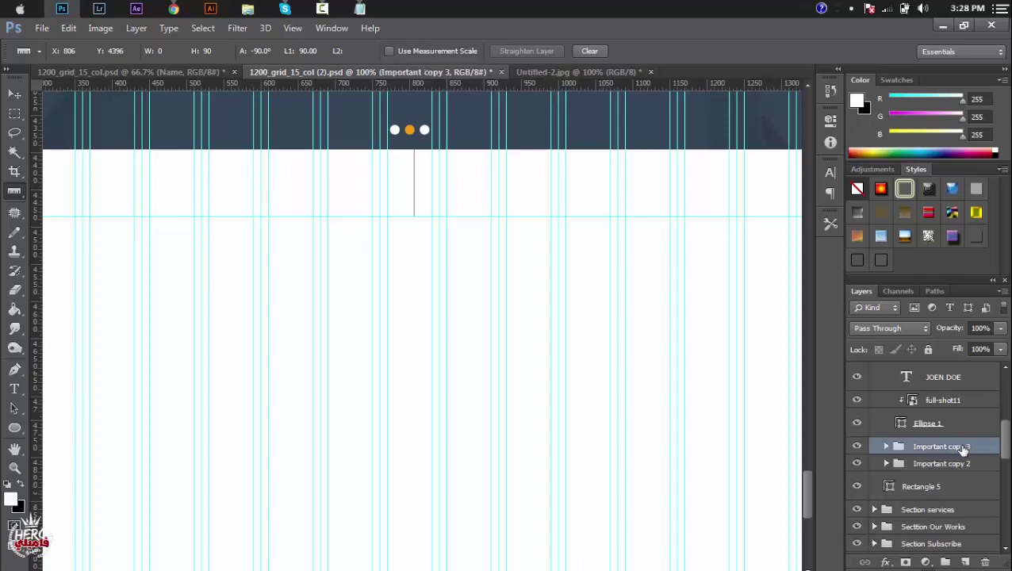
{"action": "mouse_move", "coordinate": [962, 449]}
{"action": "left_mouse_down"}
{"action": "mouse_move", "coordinate": [947, 390]}
{"action": "mouse_move", "coordinate": [934, 377]}
{"action": "mouse_move", "coordinate": [934, 388]}
{"action": "left_mouse_up"}
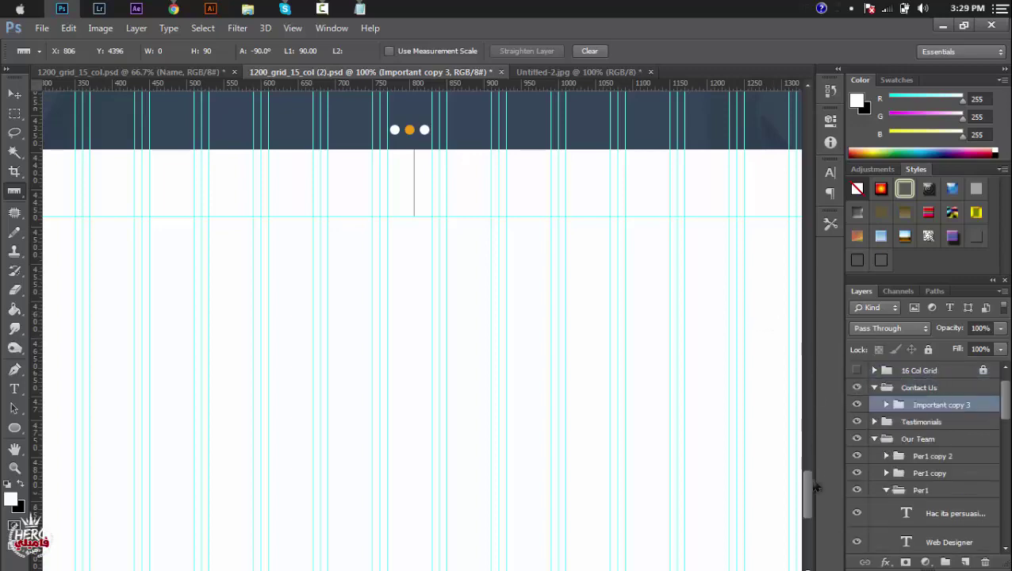
{"action": "mouse_move", "coordinate": [815, 487]}
{"action": "left_mouse_down"}
{"action": "mouse_move", "coordinate": [798, 405]}
{"action": "mouse_move", "coordinate": [803, 425]}
{"action": "left_mouse_up"}
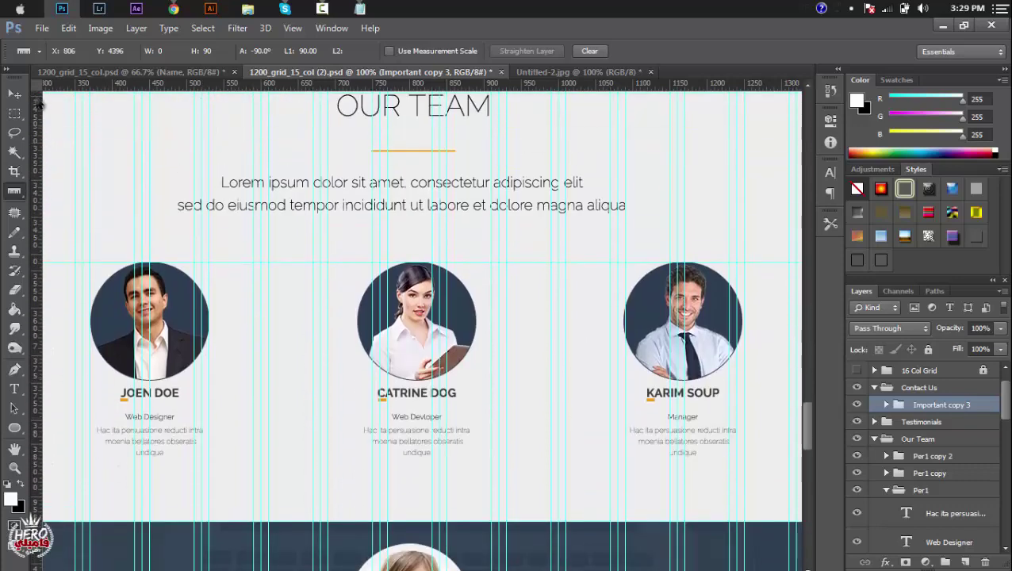
Step: Move the copied OUR TEAM heading and text down below the new guide
{"action": "left_click", "coordinate": [17, 96]}
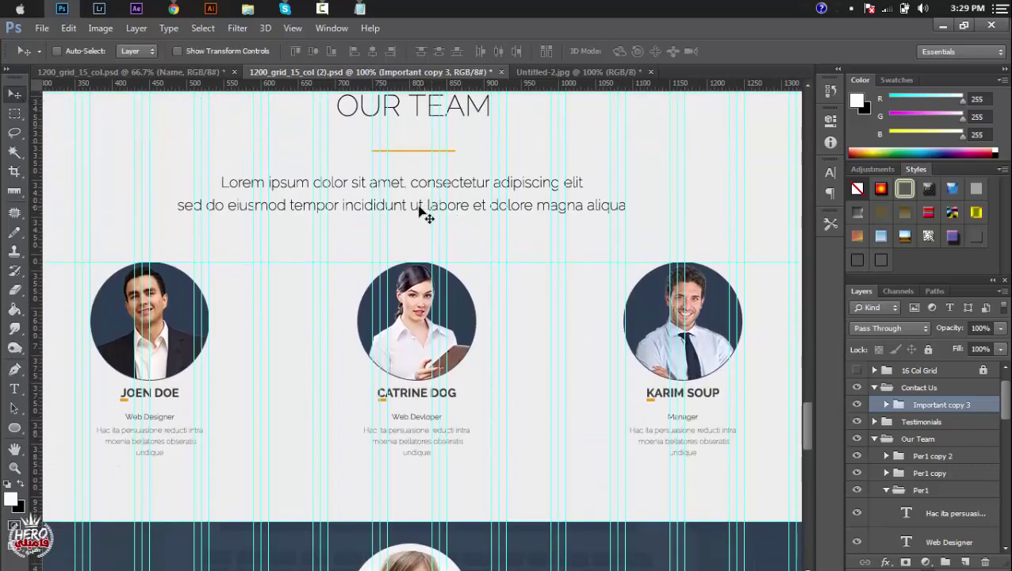
{"action": "mouse_move", "coordinate": [420, 208]}
{"action": "left_mouse_down"}
{"action": "mouse_move", "coordinate": [445, 397]}
{"action": "mouse_move", "coordinate": [444, 301]}
{"action": "mouse_move", "coordinate": [444, 315]}
{"action": "left_mouse_up"}
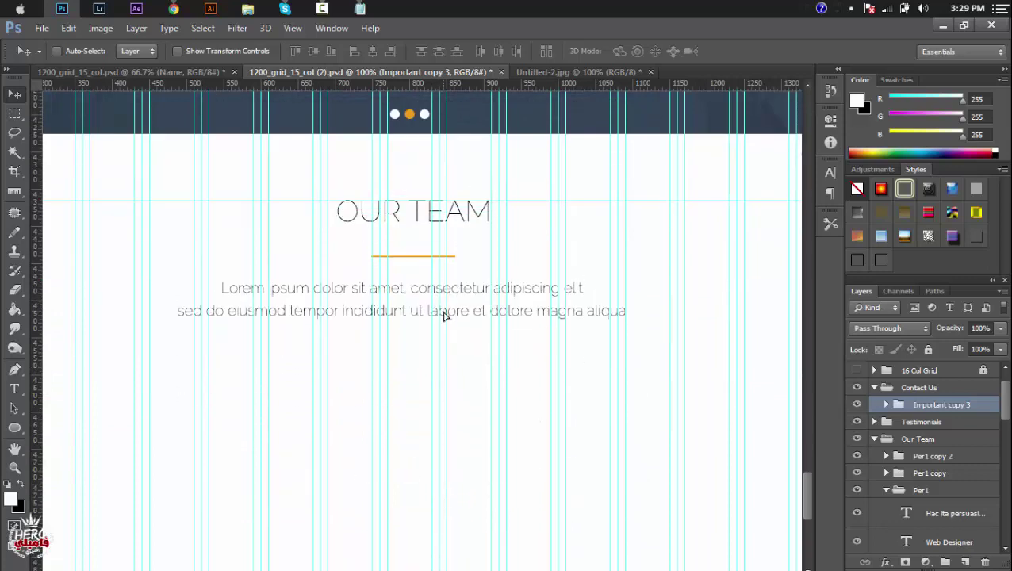
{"action": "key", "text": "Down"}
{"action": "key", "text": "Down"}
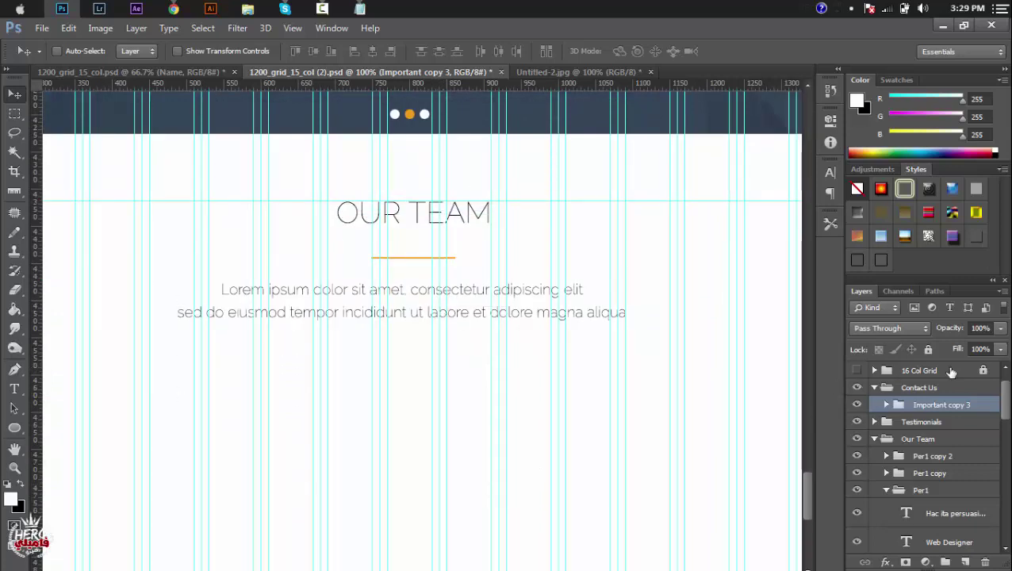
Step: Check alignment with Layer 12's red lines, then hide them and show the 16 Col Grid
{"action": "left_click_drag", "start_coordinate": [1001, 397], "coordinate": [1001, 384]}
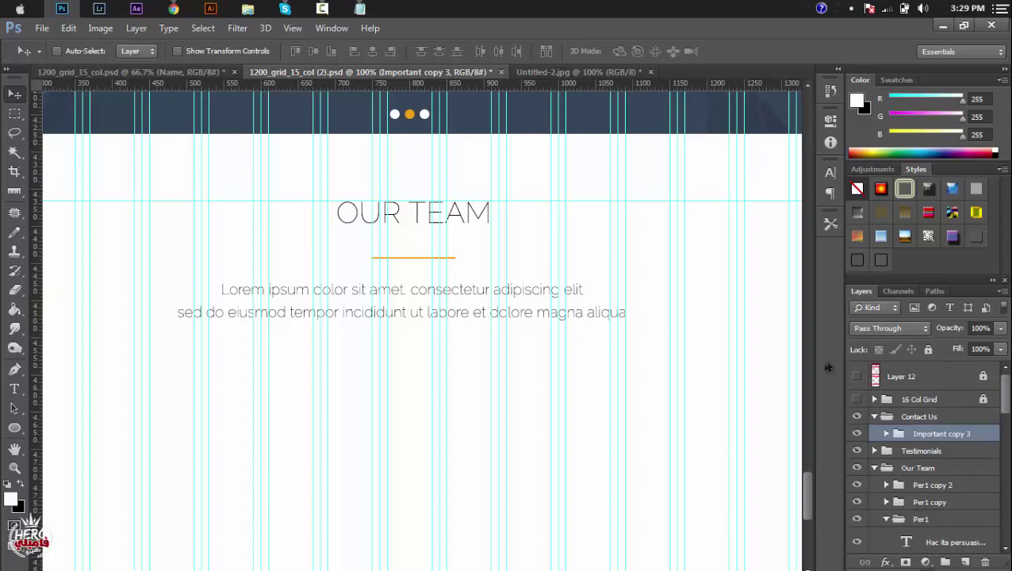
{"action": "left_click", "coordinate": [920, 397]}
{"action": "left_click", "coordinate": [911, 384]}
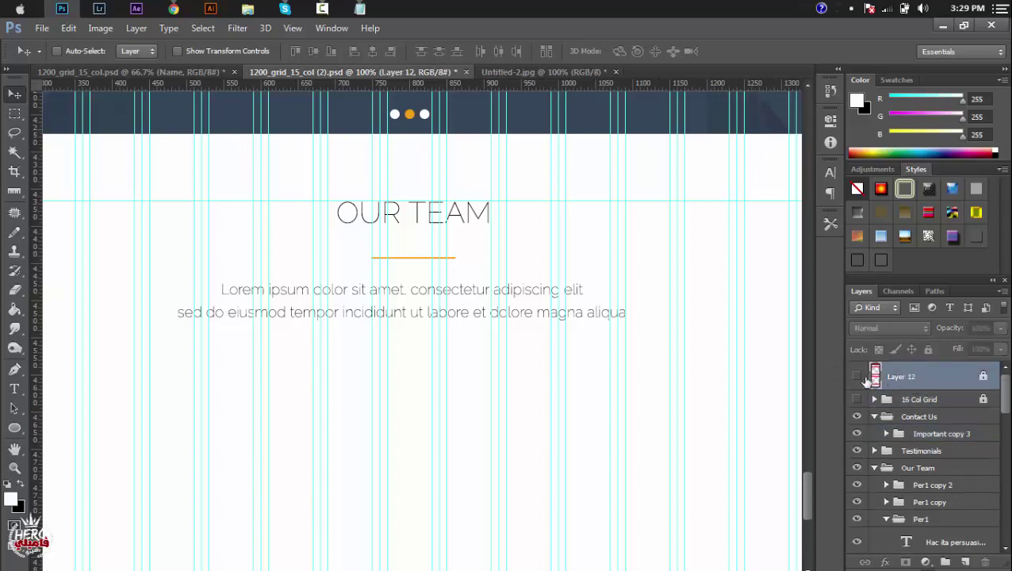
{"action": "left_click", "coordinate": [857, 377]}
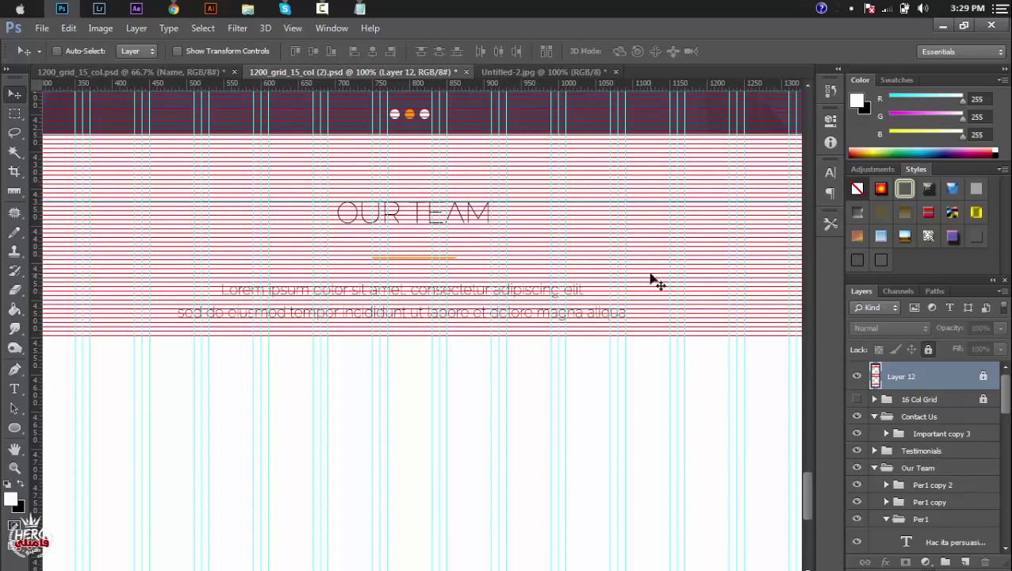
{"action": "left_click", "coordinate": [419, 214], "text": "ctrl"}
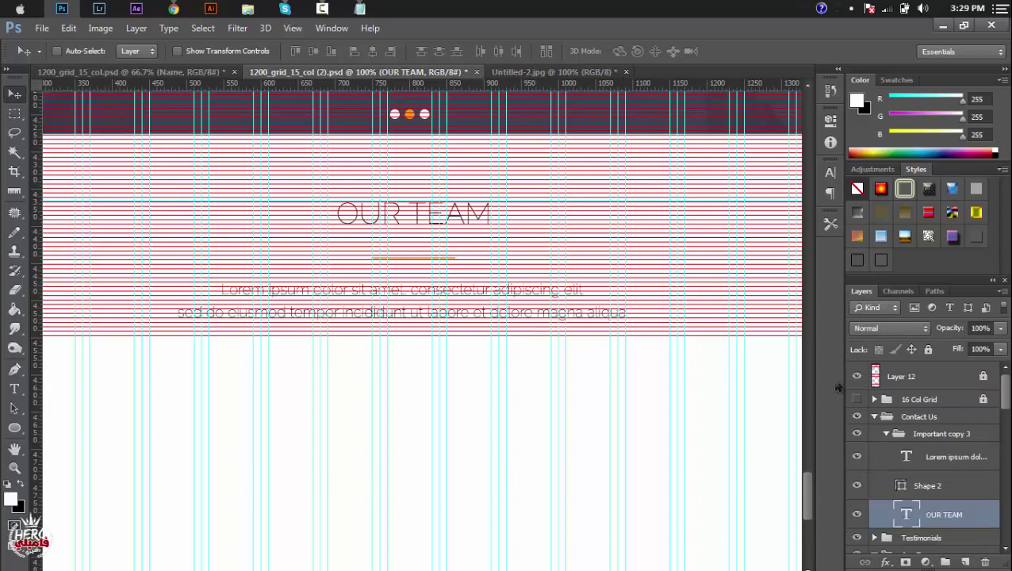
{"action": "left_click", "coordinate": [887, 434]}
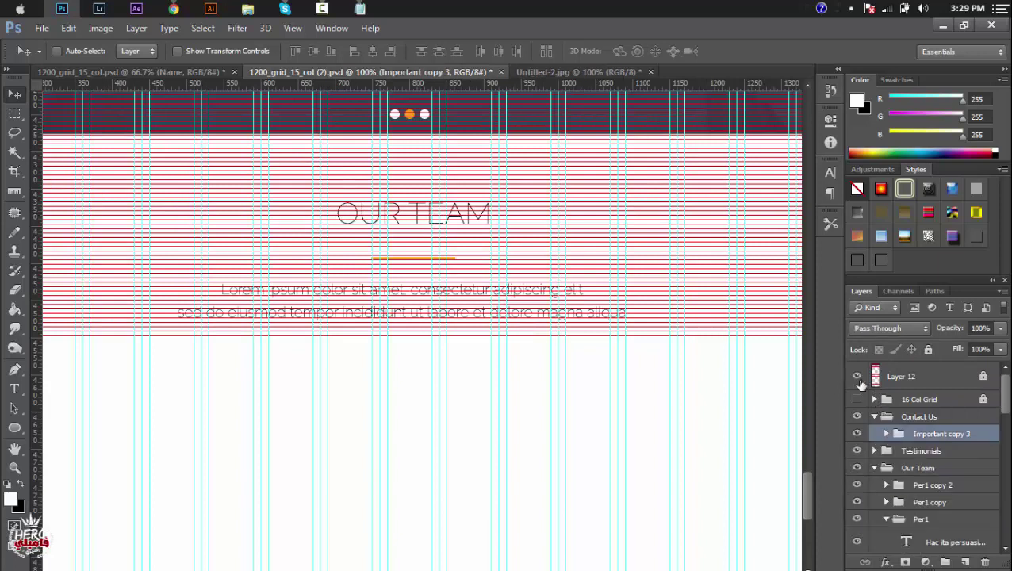
{"action": "left_click", "coordinate": [857, 376]}
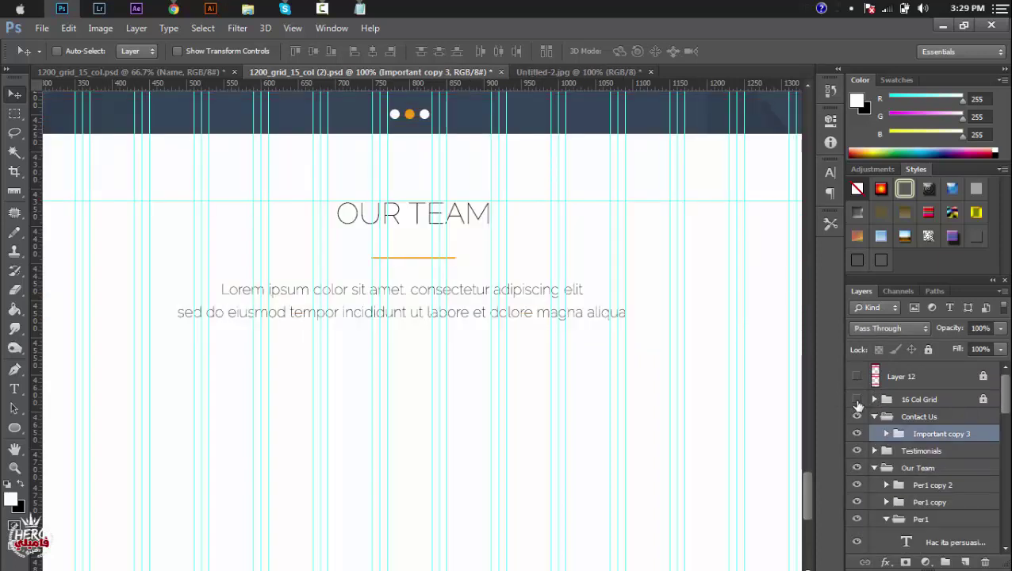
{"action": "left_click", "coordinate": [857, 399]}
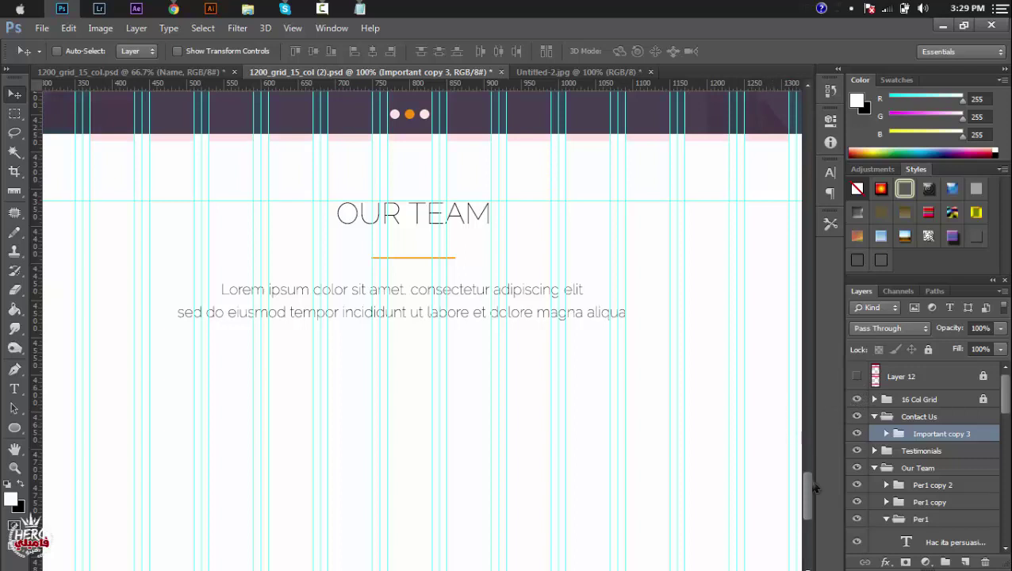
Step: Free-transform the 16 Col Grid group, stretching it down to about 113.9% height
{"action": "left_click_drag", "start_coordinate": [814, 487], "coordinate": [812, 468]}
{"action": "left_click_drag", "start_coordinate": [811, 466], "coordinate": [811, 474]}
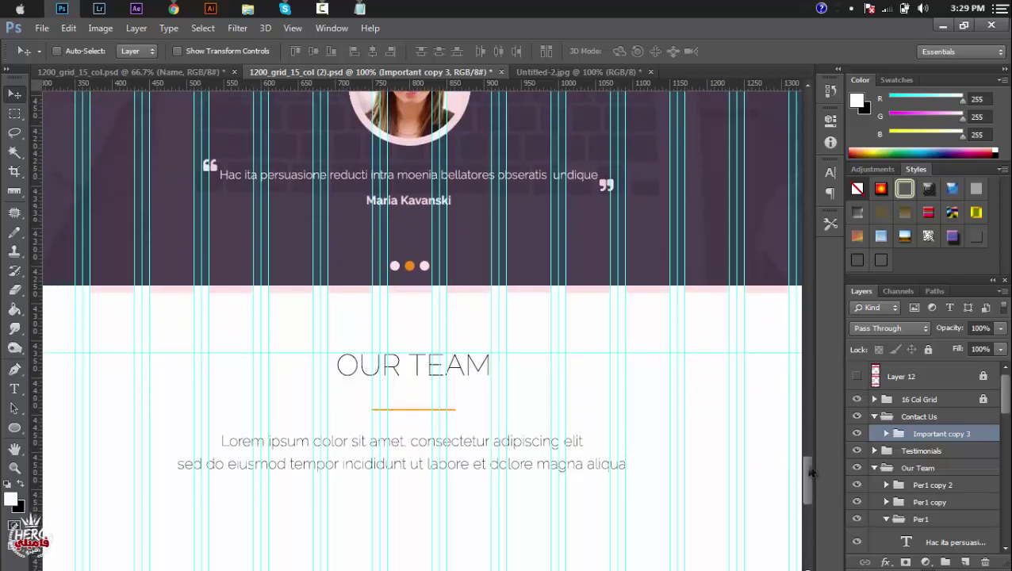
{"action": "left_click", "coordinate": [968, 399]}
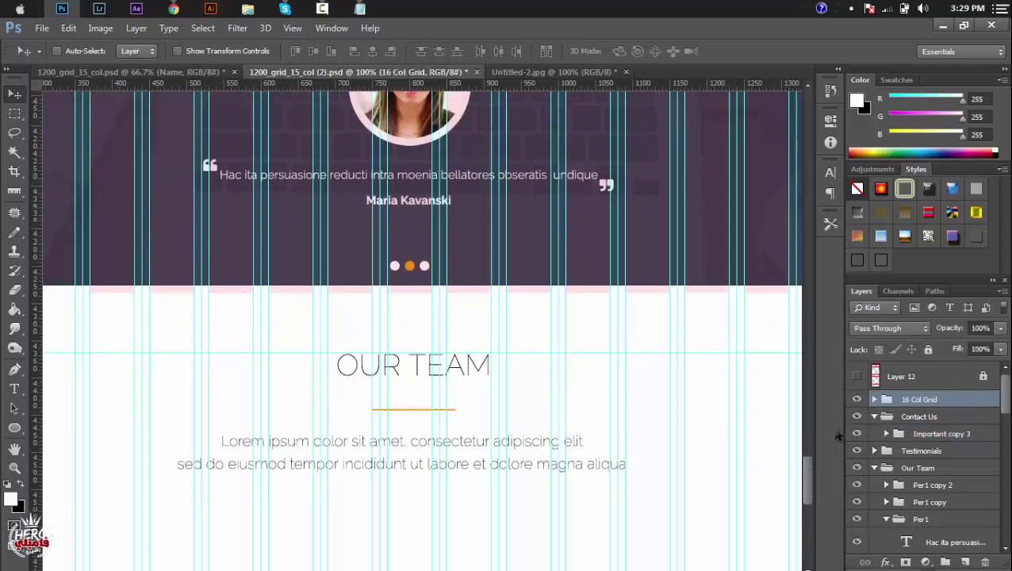
{"action": "left_click_drag", "start_coordinate": [810, 494], "coordinate": [811, 509]}
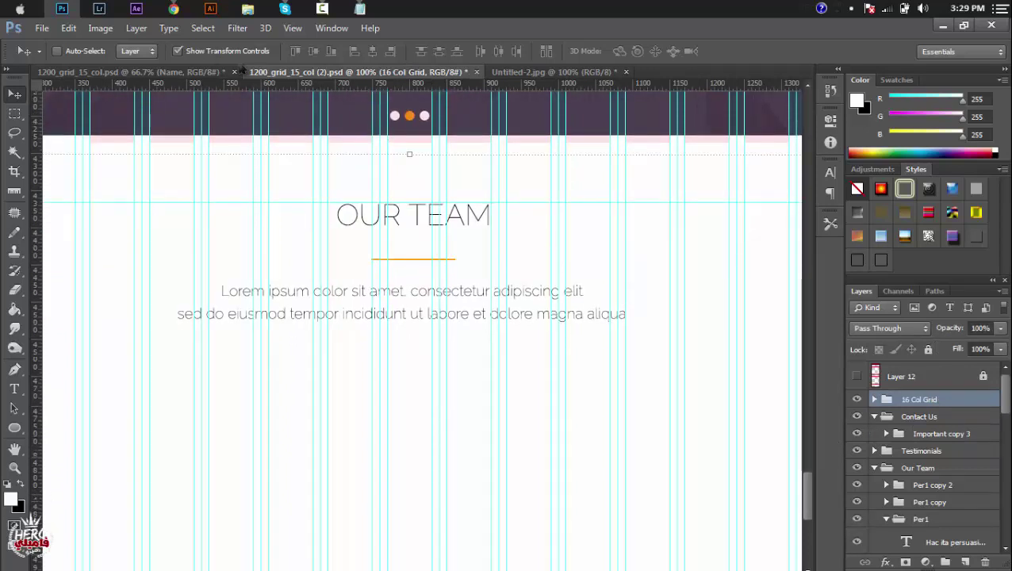
{"action": "left_click_drag", "start_coordinate": [410, 154], "coordinate": [411, 155]}
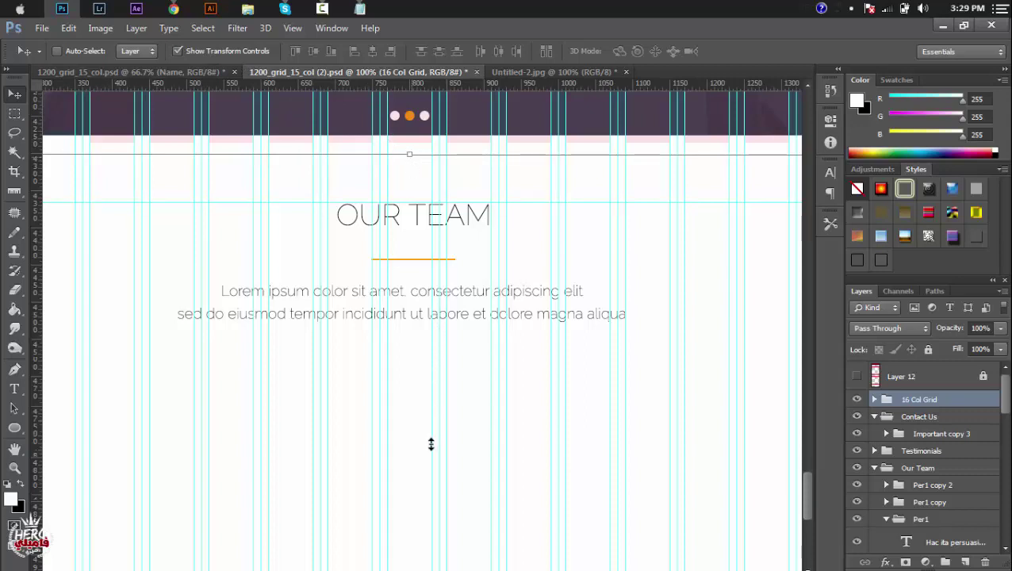
{"action": "left_click_drag", "start_coordinate": [431, 444], "coordinate": [422, 567]}
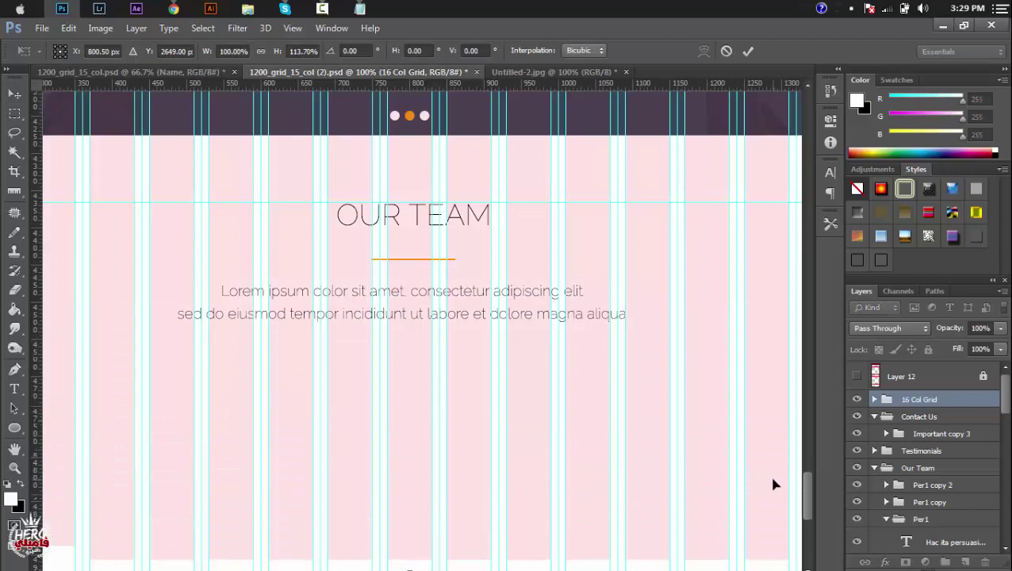
{"action": "left_click_drag", "start_coordinate": [803, 484], "coordinate": [807, 501]}
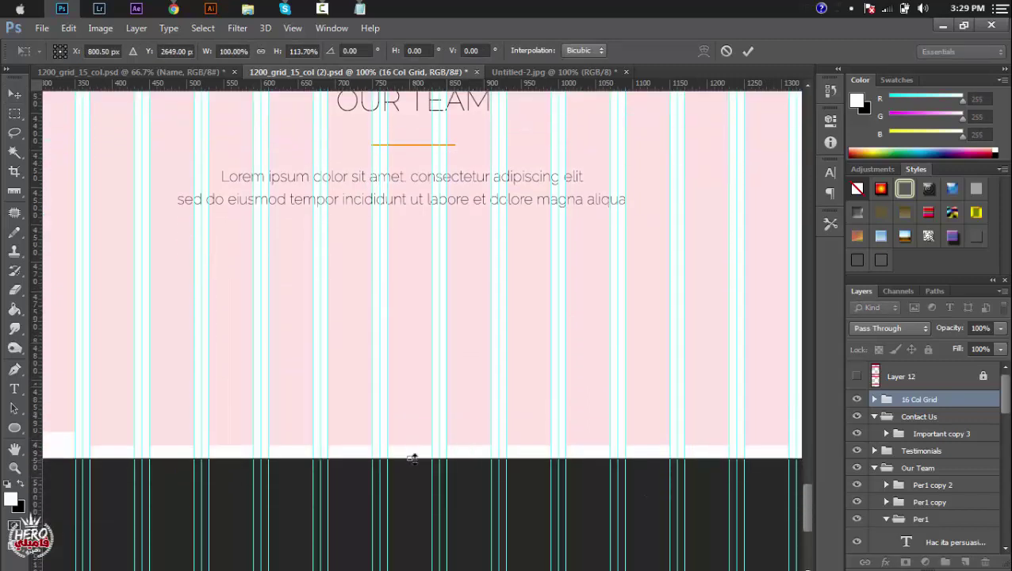
{"action": "left_click_drag", "start_coordinate": [411, 463], "coordinate": [412, 464]}
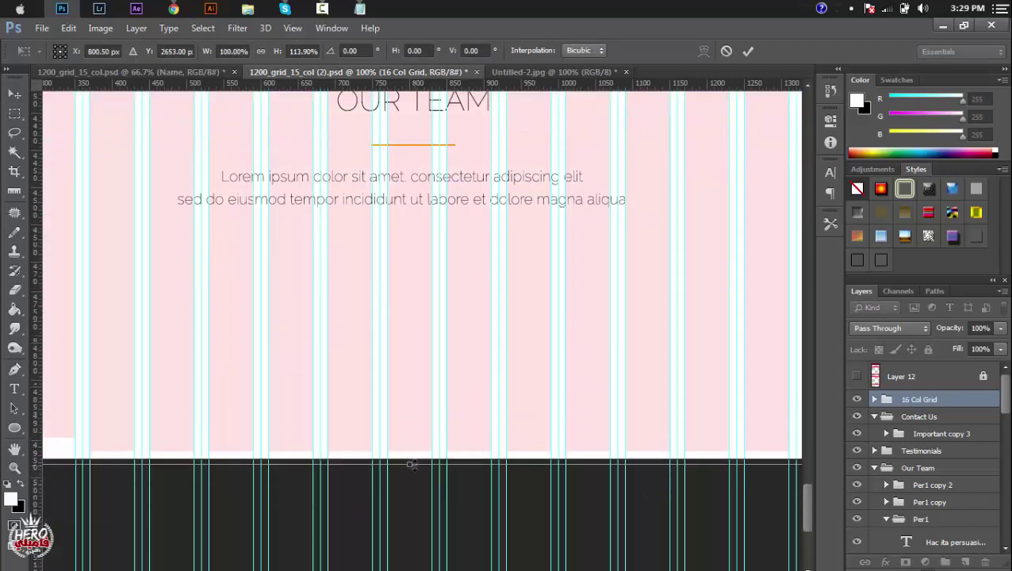
{"action": "key", "text": "Return"}
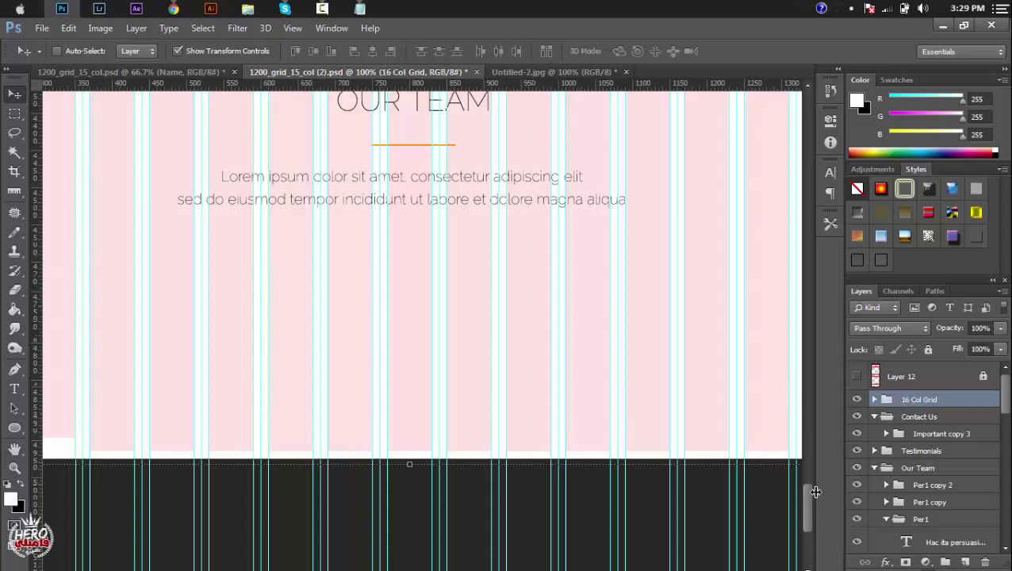
{"action": "scroll", "coordinate": [816, 492], "scroll_direction": "up", "scroll_amount": 2}
{"action": "scroll", "coordinate": [815, 492], "scroll_direction": "up", "scroll_amount": 1}
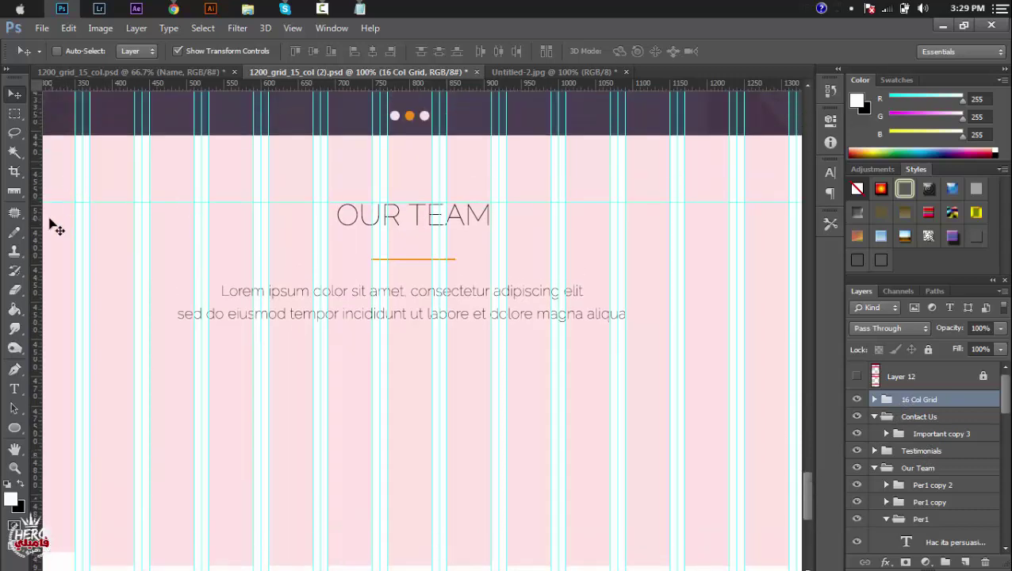
Step: Measure the gap below the Our Team paragraph and drop a horizontal guide 70 px beneath it
{"action": "left_click", "coordinate": [14, 191]}
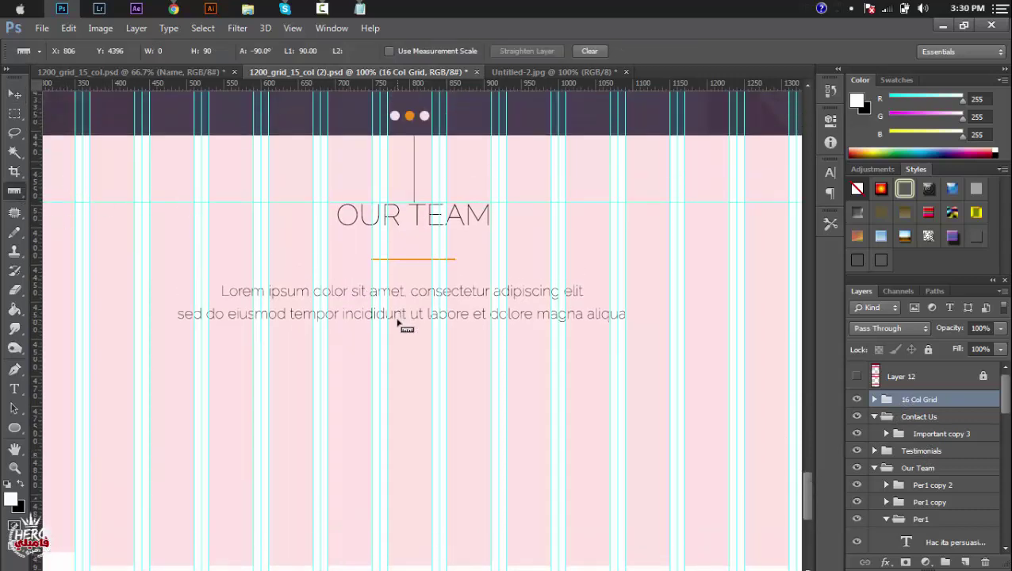
{"action": "left_click_drag", "start_coordinate": [398, 320], "coordinate": [398, 369]}
{"action": "left_click_drag", "start_coordinate": [411, 84], "coordinate": [401, 371]}
{"action": "left_click_drag", "start_coordinate": [809, 491], "coordinate": [809, 498]}
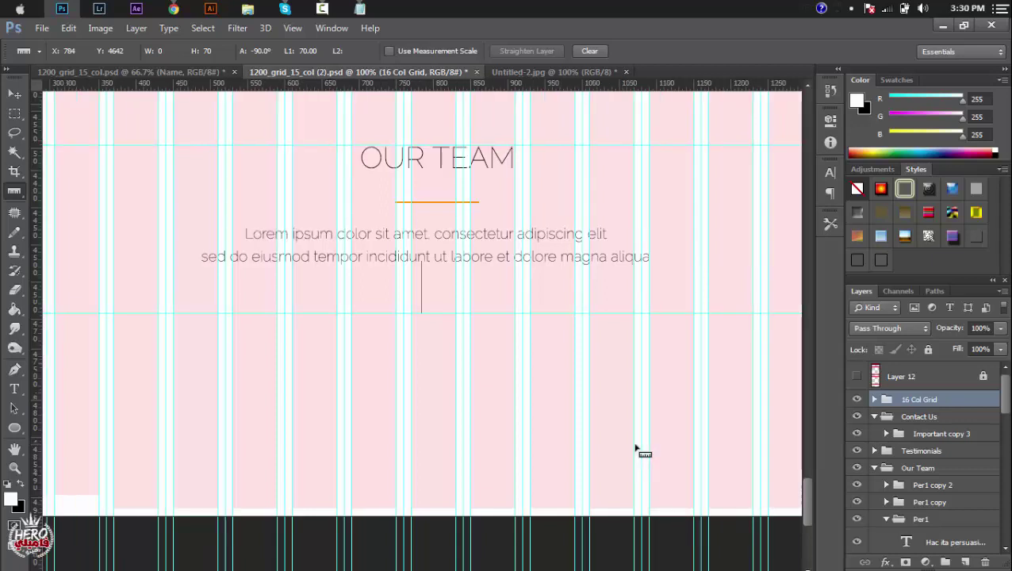
{"action": "scroll", "coordinate": [639, 450], "scroll_direction": "left", "scroll_amount": 5}
{"action": "scroll", "coordinate": [635, 448], "scroll_direction": "left", "scroll_amount": 3}
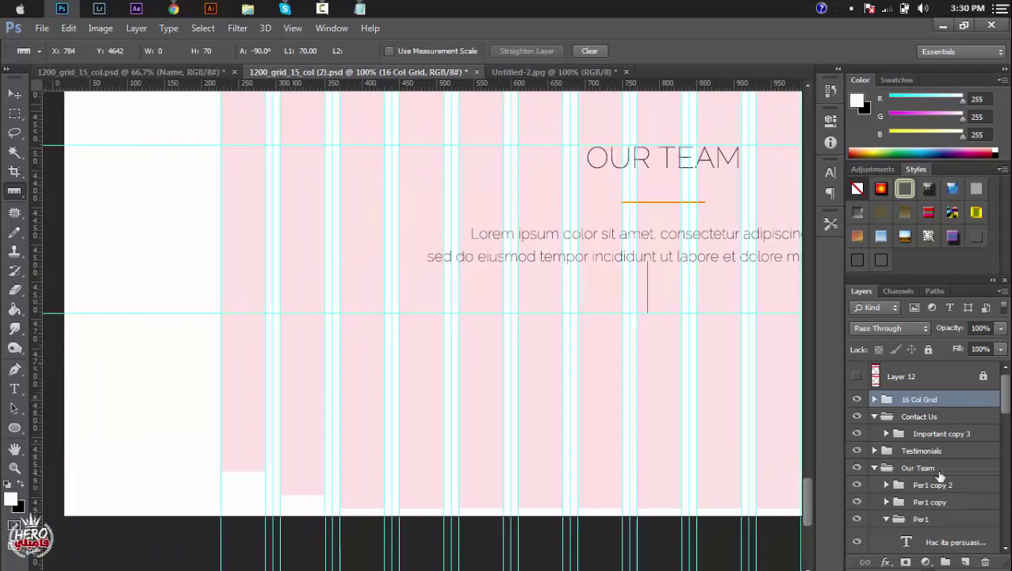
Step: Create a new group named 'back contact' inside Contact Us, above Important copy 3
{"action": "left_click", "coordinate": [930, 436]}
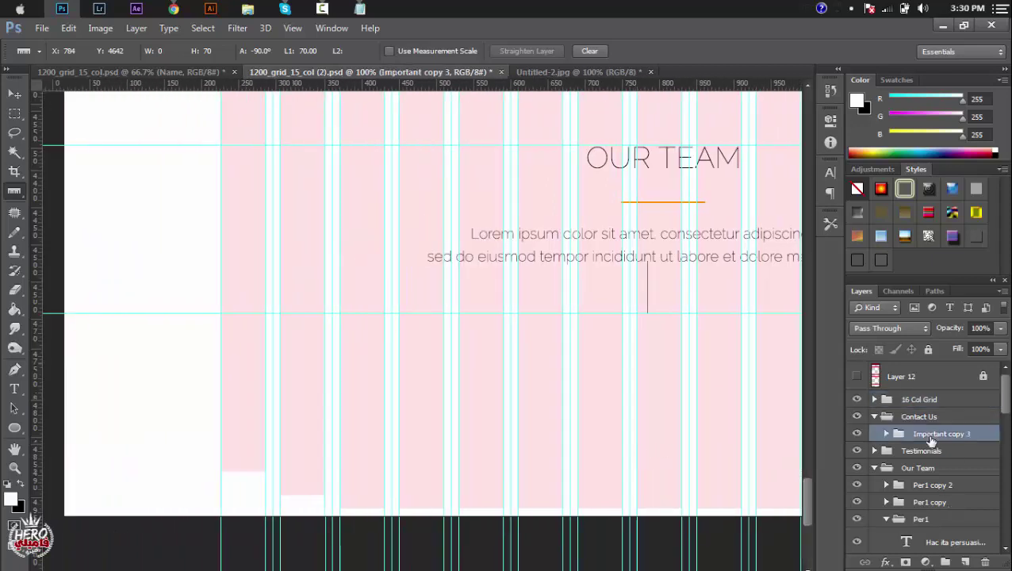
{"action": "left_click", "coordinate": [945, 561]}
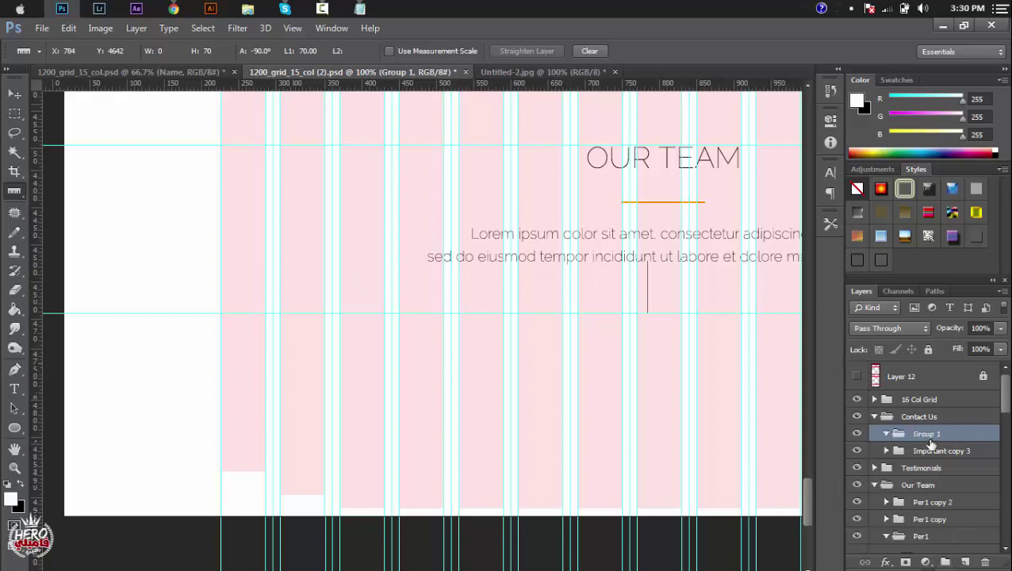
{"action": "double_click", "coordinate": [928, 435]}
{"action": "type", "text": "back contac"}
{"action": "type", "text": "tac"}
{"action": "key", "text": "Return"}
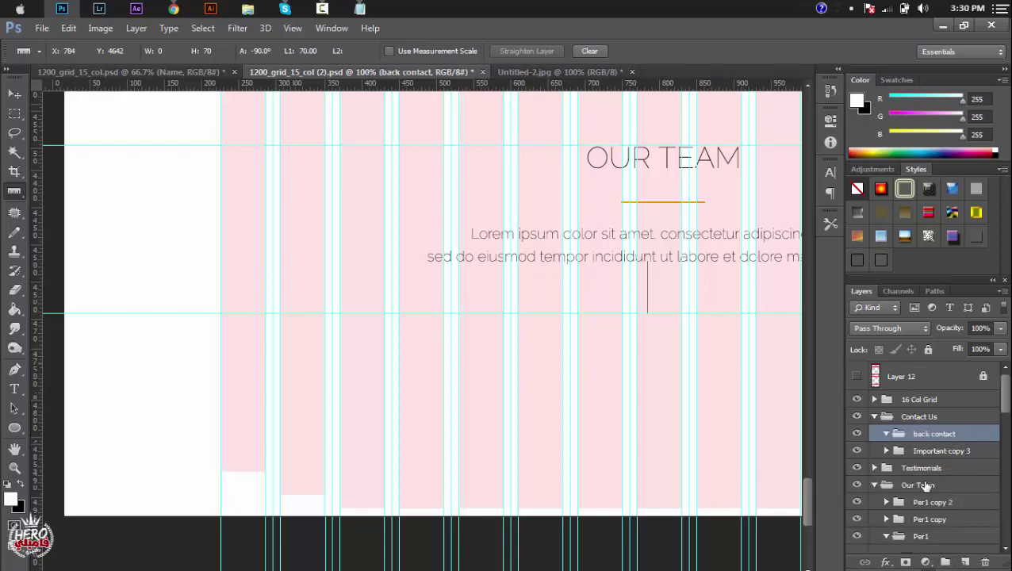
Step: Draw a full-width 1613 × 274 px rectangle starting at the guide
{"action": "left_click", "coordinate": [15, 429]}
{"action": "left_click", "coordinate": [75, 422]}
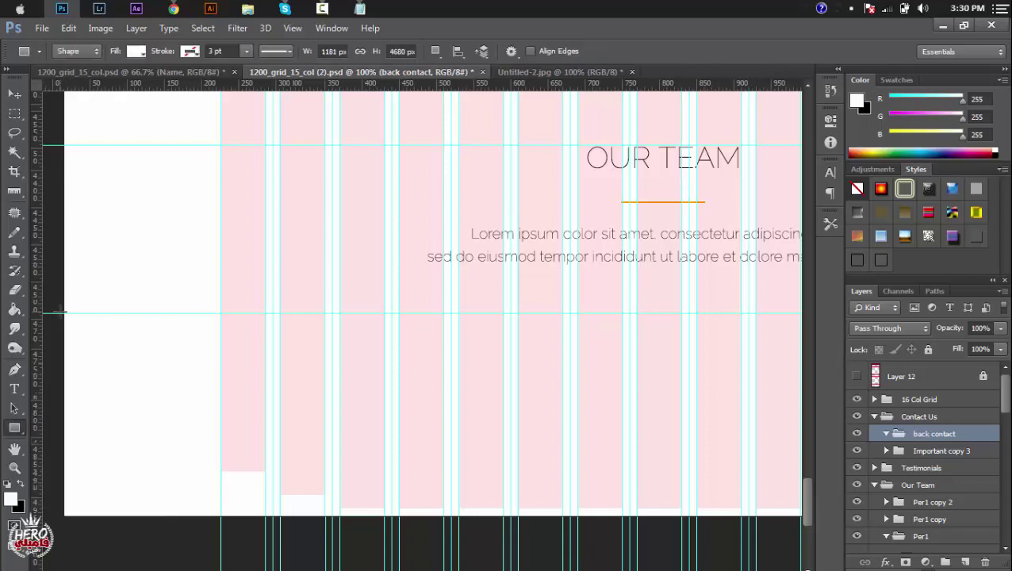
{"action": "mouse_move", "coordinate": [66, 313]}
{"action": "left_mouse_down"}
{"action": "mouse_move", "coordinate": [826, 516]}
{"action": "mouse_move", "coordinate": [729, 517]}
{"action": "left_mouse_up"}
{"action": "scroll", "coordinate": [669, 502], "scroll_direction": "left", "scroll_amount": 4}
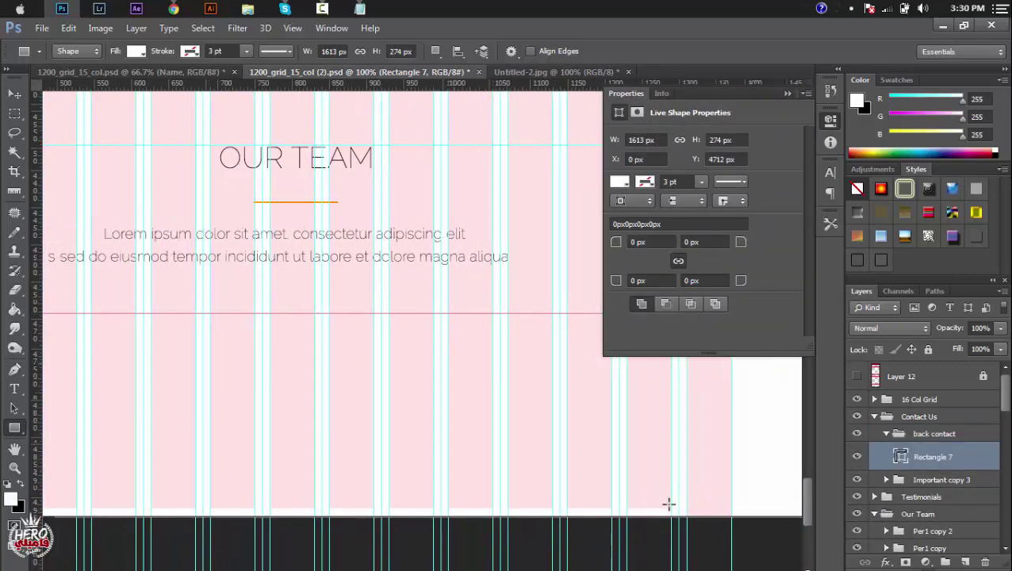
{"action": "scroll", "coordinate": [669, 501], "scroll_direction": "left", "scroll_amount": 2}
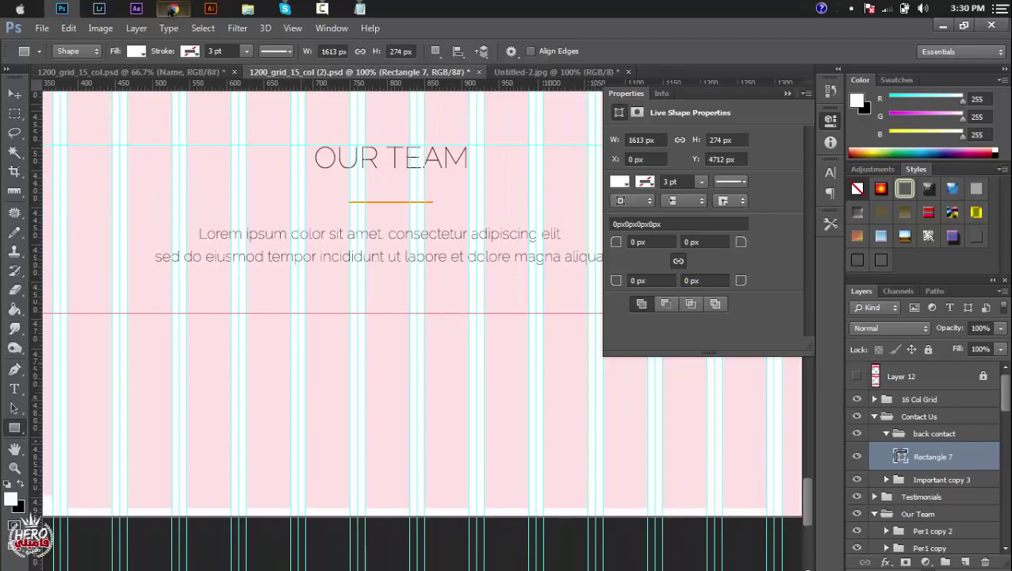
Step: Load flatuicolors.com in a new Chrome tab and copy the Midnight Blue hex code
{"action": "left_click", "coordinate": [174, 9]}
{"action": "left_click", "coordinate": [158, 30]}
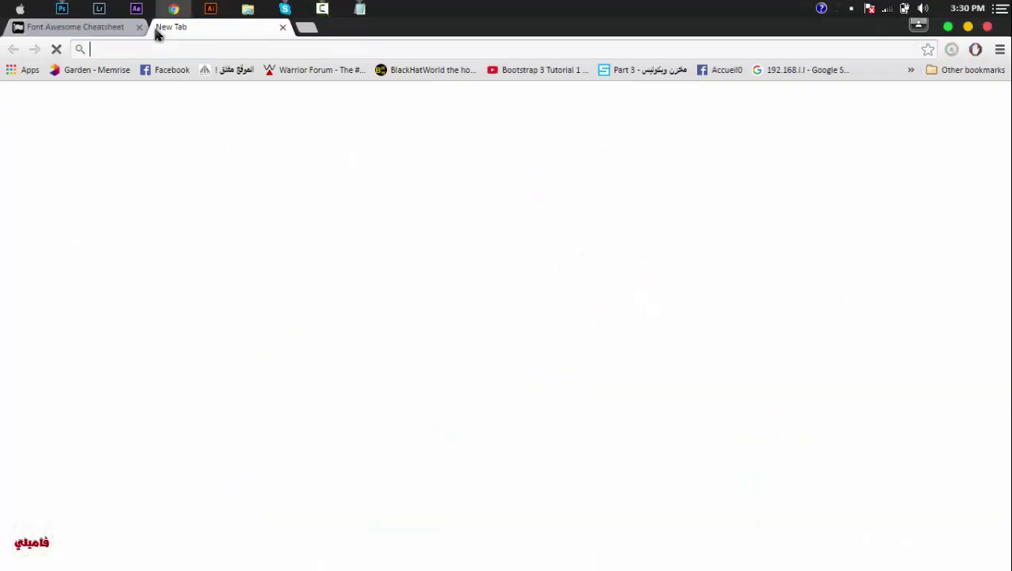
{"action": "type", "text": "uifl"}
{"action": "key", "text": "Down"}
{"action": "key", "text": "Return"}
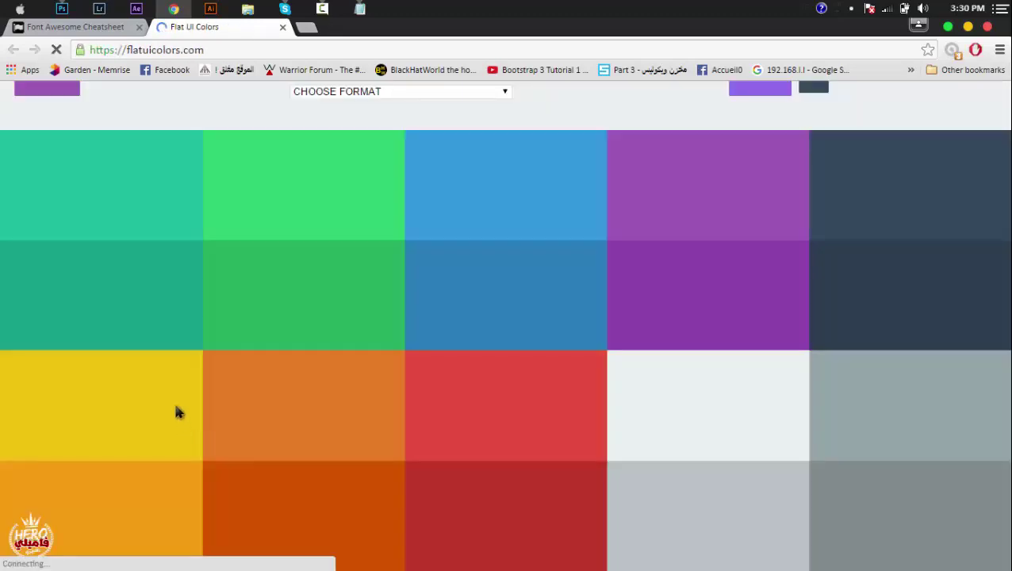
{"action": "left_click", "coordinate": [942, 310]}
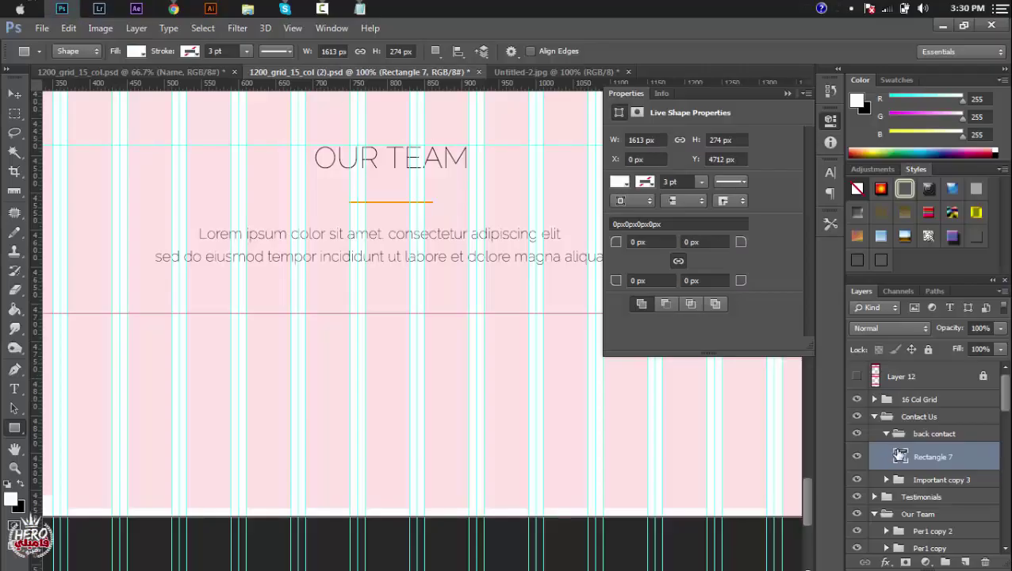
Step: Fill Rectangle 7 with midnight blue #2c3e50 and bring up the Notepad style notes
{"action": "double_click", "coordinate": [903, 459]}
{"action": "key", "text": "ctrl+v"}
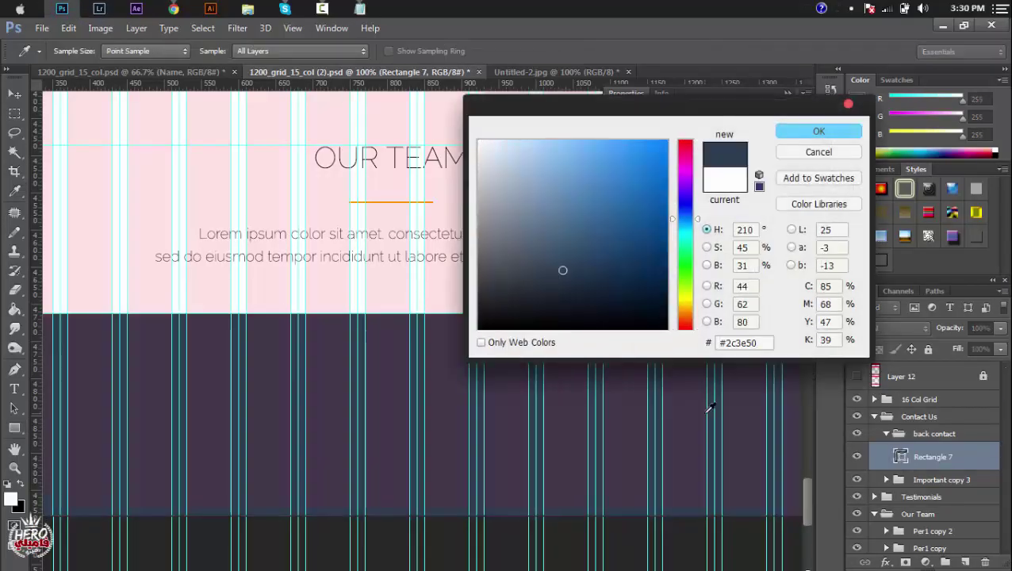
{"action": "key", "text": "Return"}
{"action": "scroll", "coordinate": [665, 401], "scroll_direction": "left", "scroll_amount": 3}
{"action": "scroll", "coordinate": [665, 401], "scroll_direction": "left", "scroll_amount": 3}
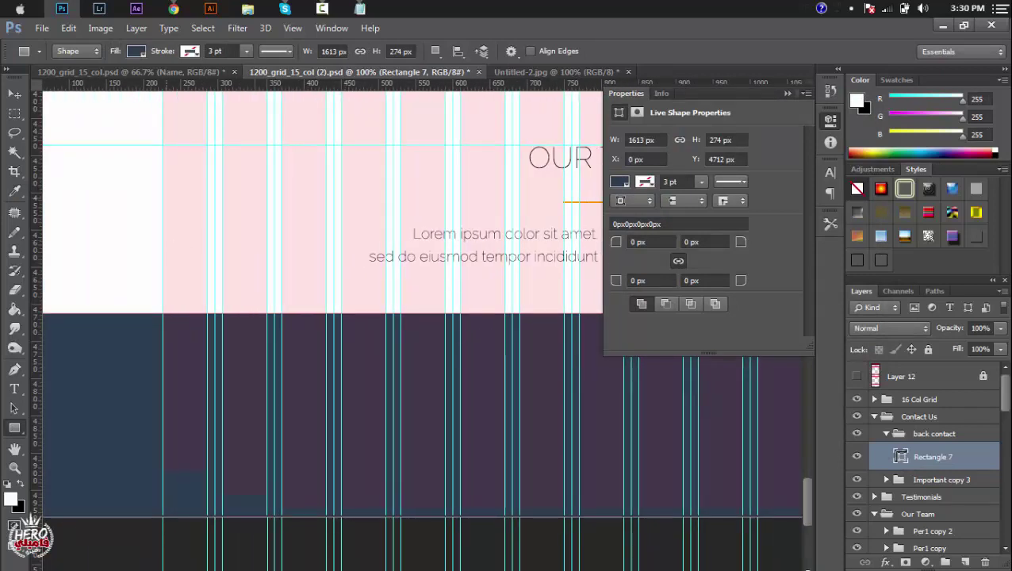
{"action": "left_click", "coordinate": [359, 8]}
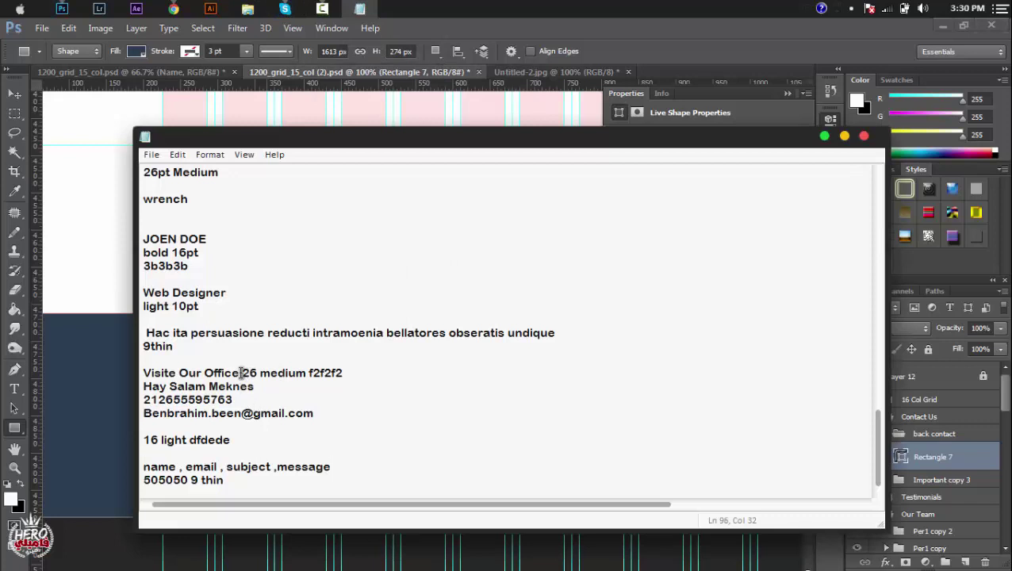
Step: Paste 'Visite Our Office' from Notepad as a text layer at the dark band's top-left
{"action": "left_click_drag", "start_coordinate": [240, 373], "coordinate": [132, 373]}
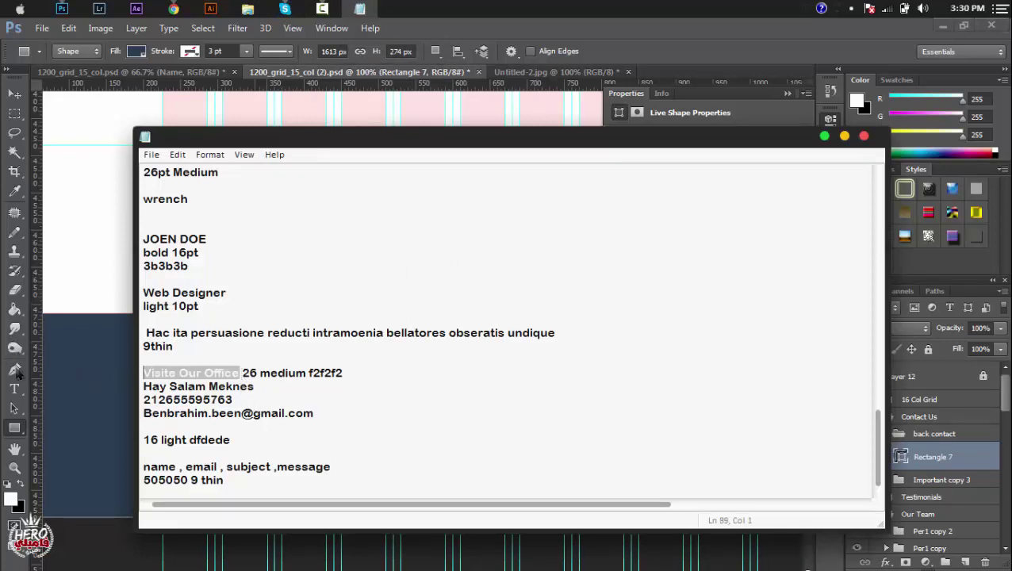
{"action": "left_click", "coordinate": [14, 387]}
{"action": "left_click", "coordinate": [14, 389]}
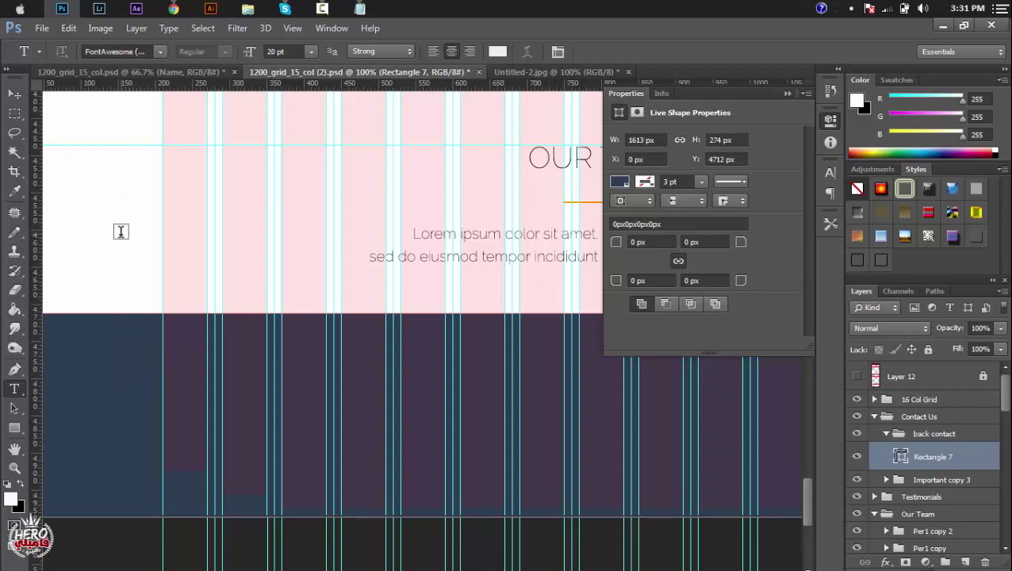
{"action": "left_click", "coordinate": [121, 230]}
{"action": "key", "text": "ctrl+v"}
{"action": "key", "text": "ctrl+a"}
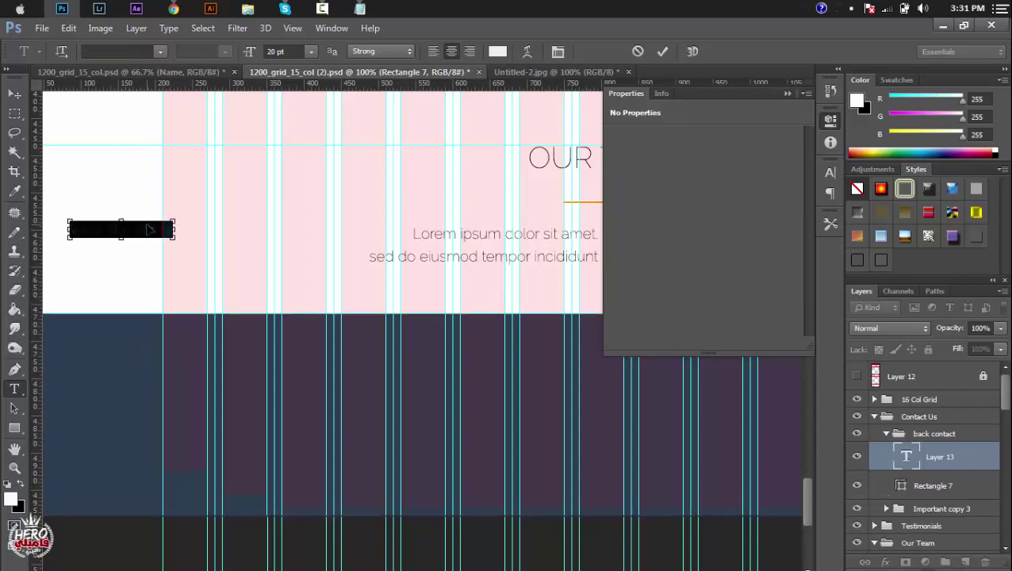
{"action": "left_click_drag", "start_coordinate": [148, 229], "coordinate": [242, 341]}
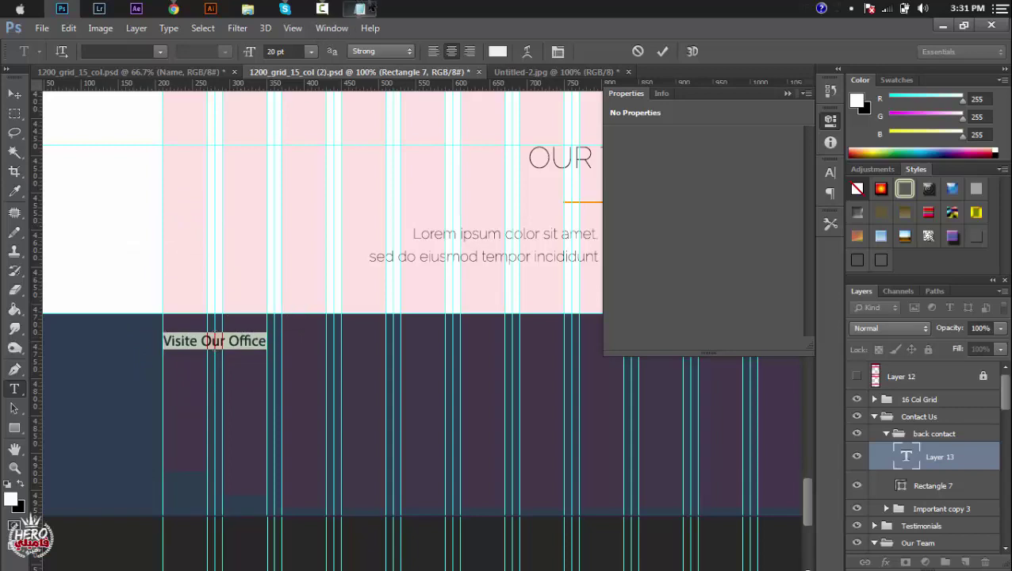
Step: Set the heading's font size to 26 pt and commit the text
{"action": "left_click", "coordinate": [361, 8]}
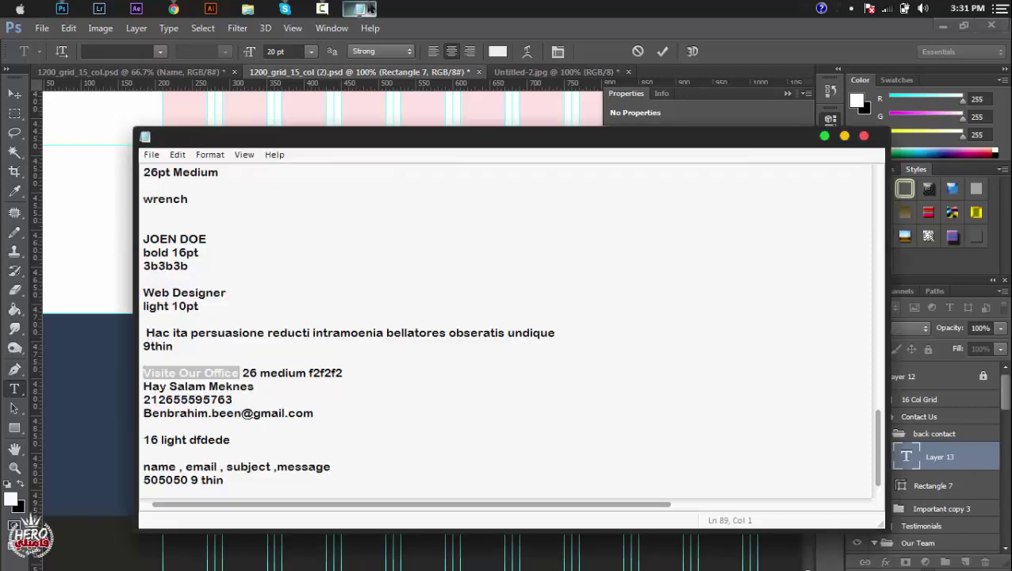
{"action": "left_click", "coordinate": [369, 8]}
{"action": "left_click", "coordinate": [271, 51]}
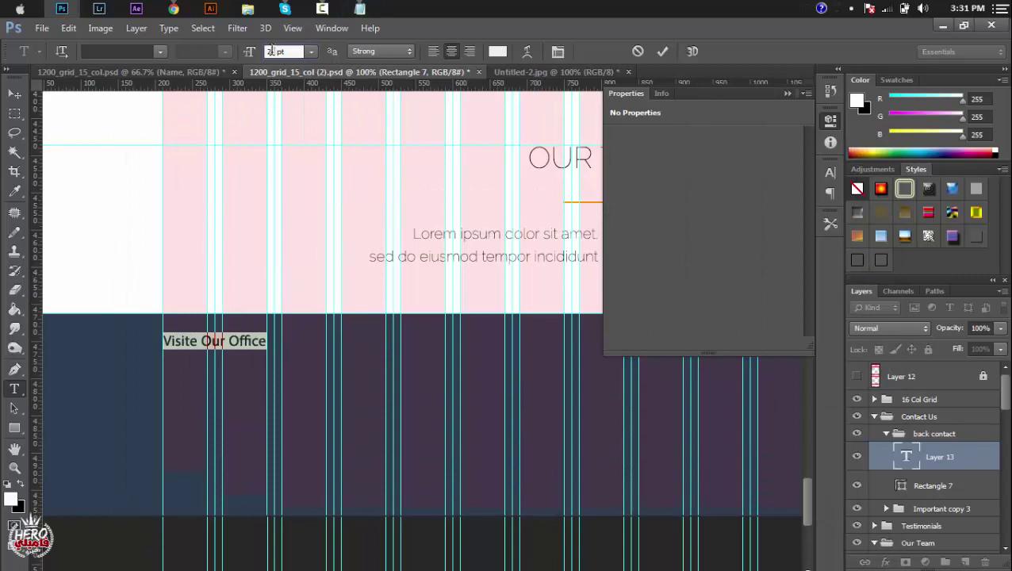
{"action": "type", "text": "6"}
{"action": "key", "text": "Return"}
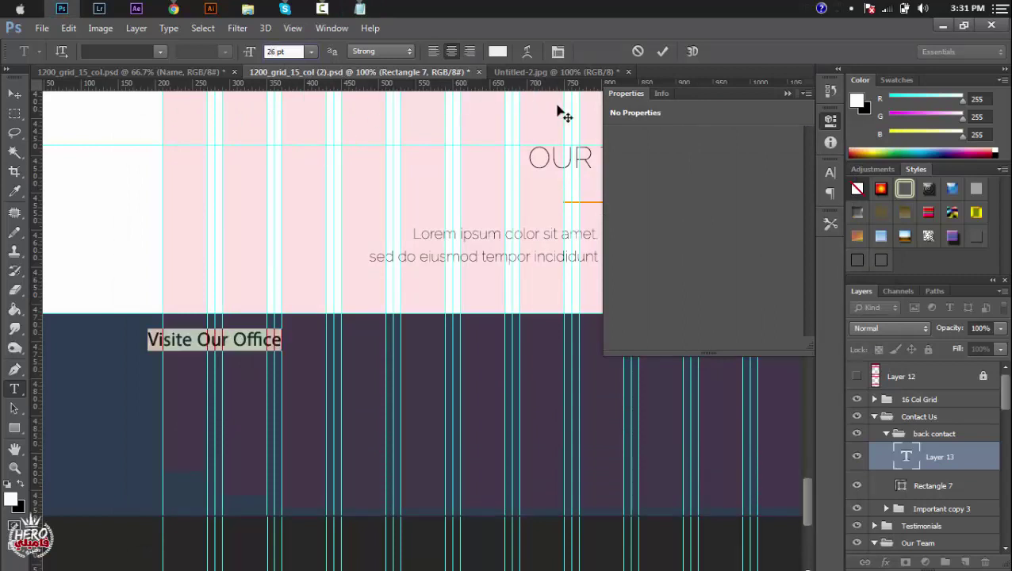
{"action": "key", "text": "ctrl+Return"}
{"action": "key", "text": "z"}
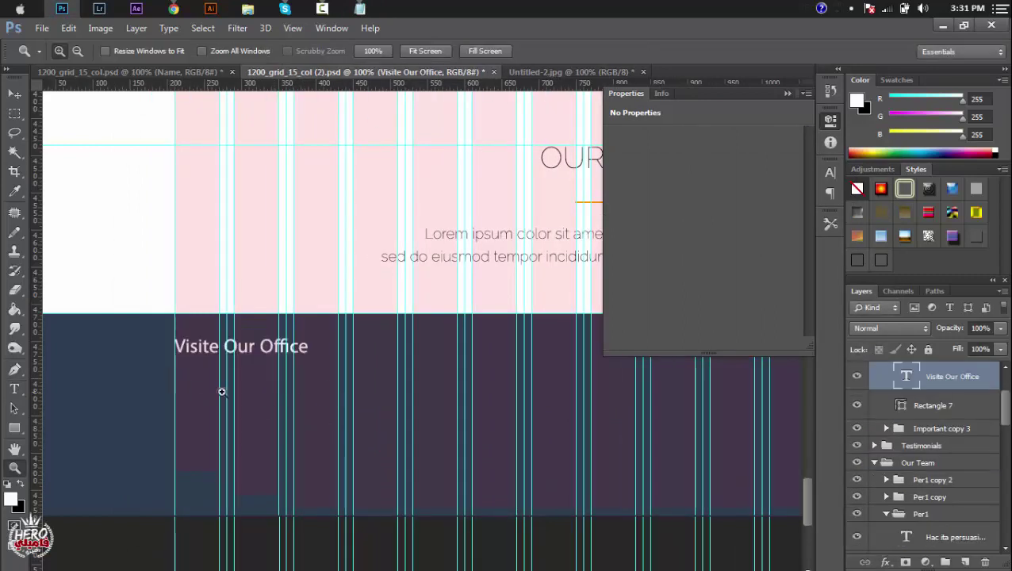
{"action": "scroll", "coordinate": [1004, 408], "scroll_direction": "up", "scroll_amount": 1}
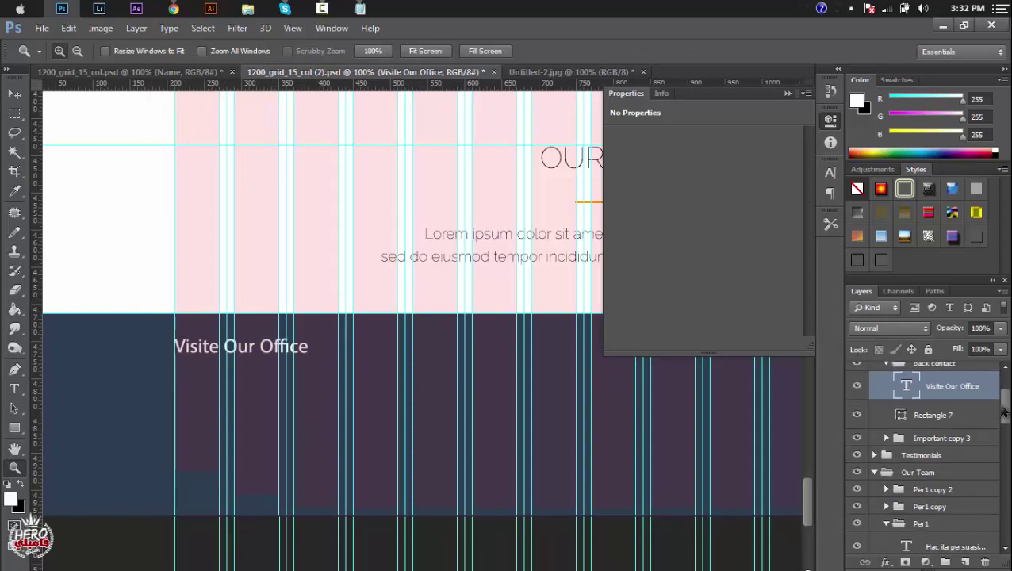
{"action": "scroll", "coordinate": [1004, 409], "scroll_direction": "up", "scroll_amount": 1}
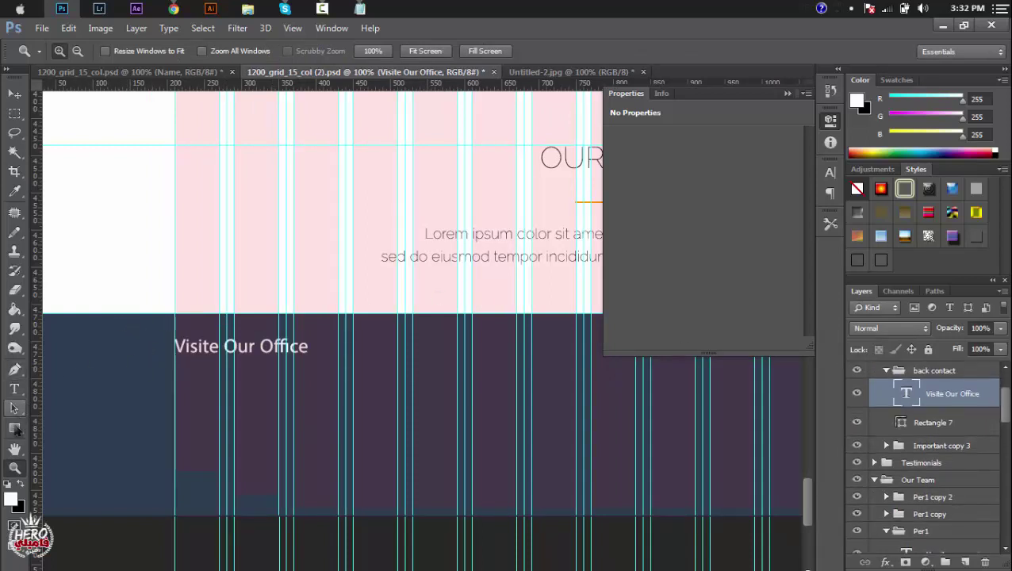
{"action": "left_click_drag", "start_coordinate": [14, 428], "coordinate": [82, 434]}
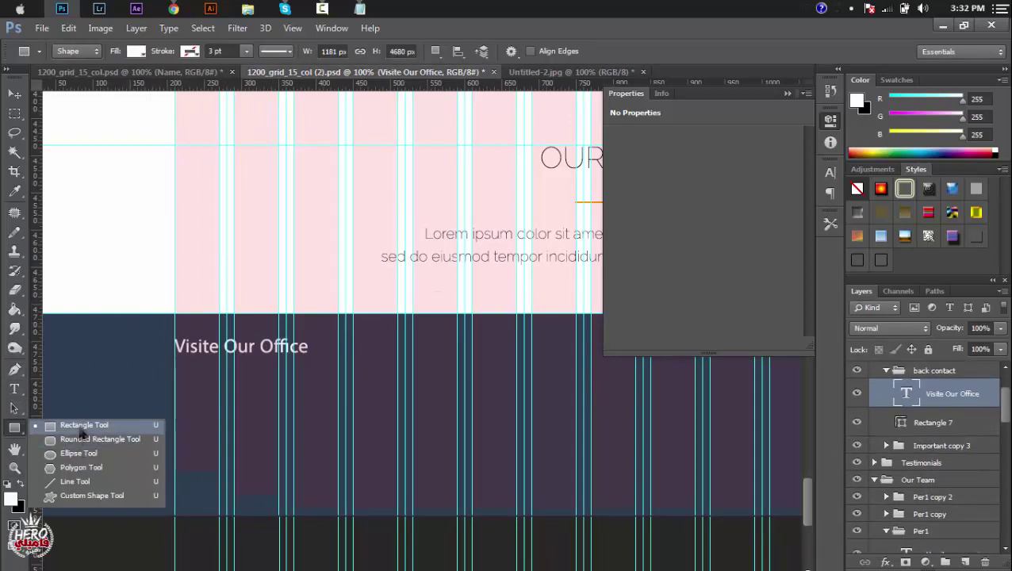
Step: Draw a short 8 px thick line under the Visite Our Office heading
{"action": "left_click", "coordinate": [74, 481]}
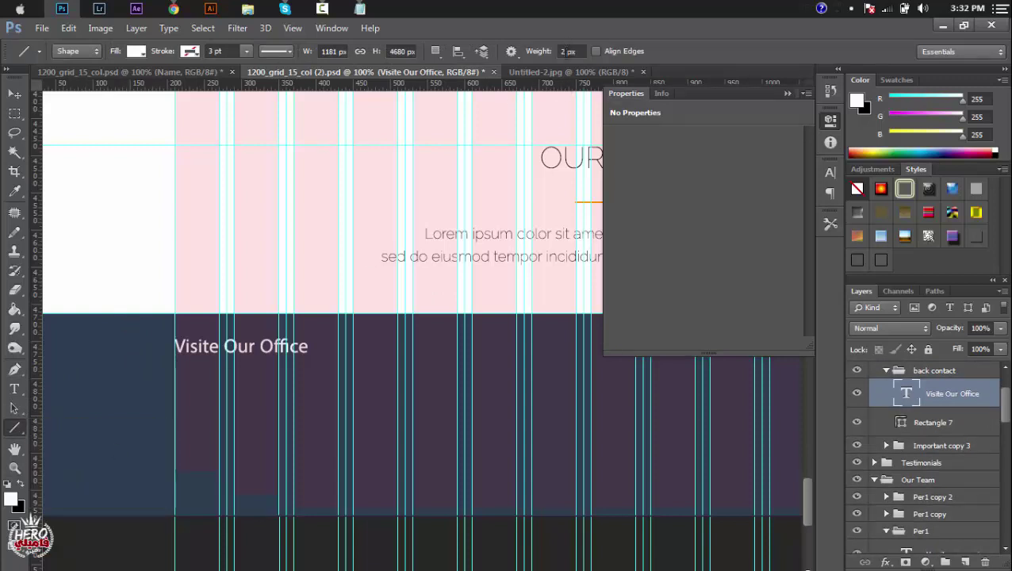
{"action": "left_click", "coordinate": [565, 52]}
{"action": "type", "text": "4"}
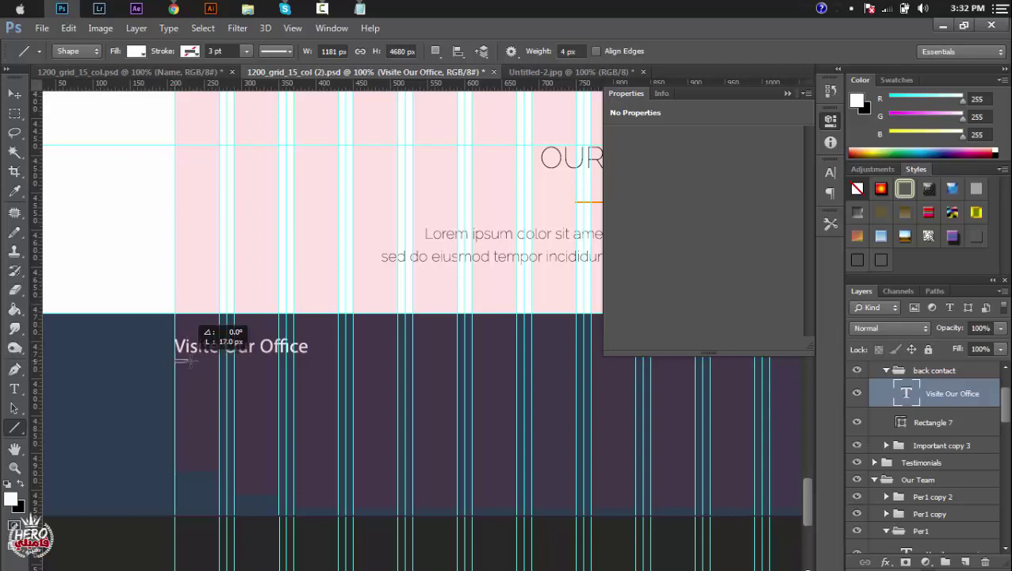
{"action": "left_click_drag", "start_coordinate": [174, 361], "coordinate": [192, 361]}
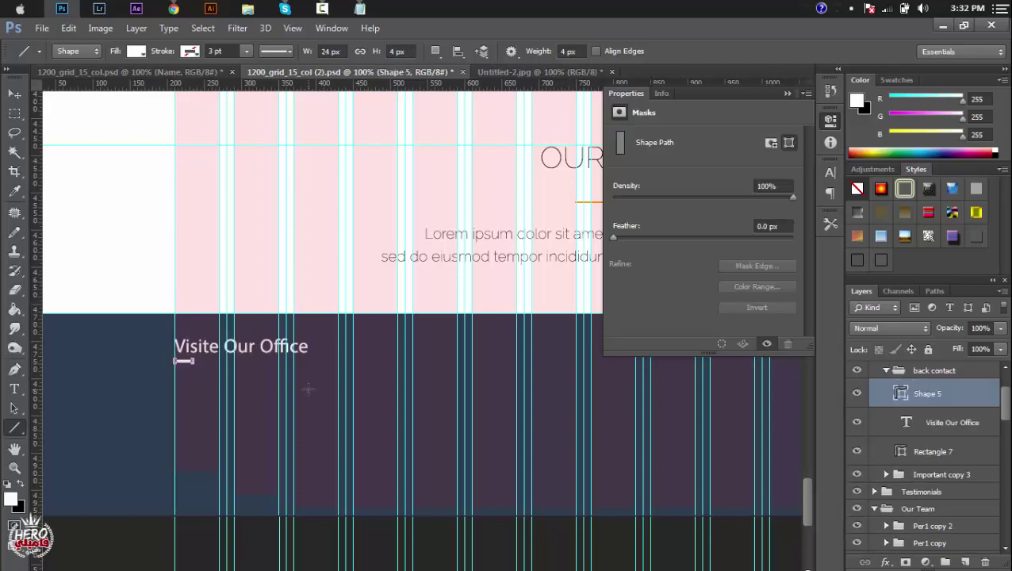
{"action": "key", "text": "ctrl+z"}
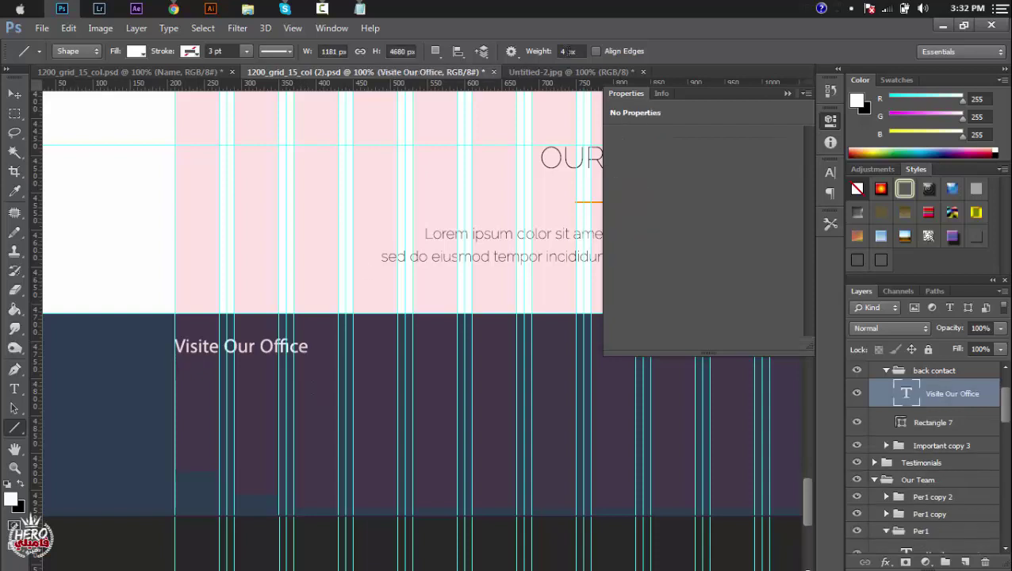
{"action": "left_click", "coordinate": [567, 50]}
{"action": "type", "text": "8"}
{"action": "key", "text": "Return"}
{"action": "left_click_drag", "start_coordinate": [174, 360], "coordinate": [182, 359]}
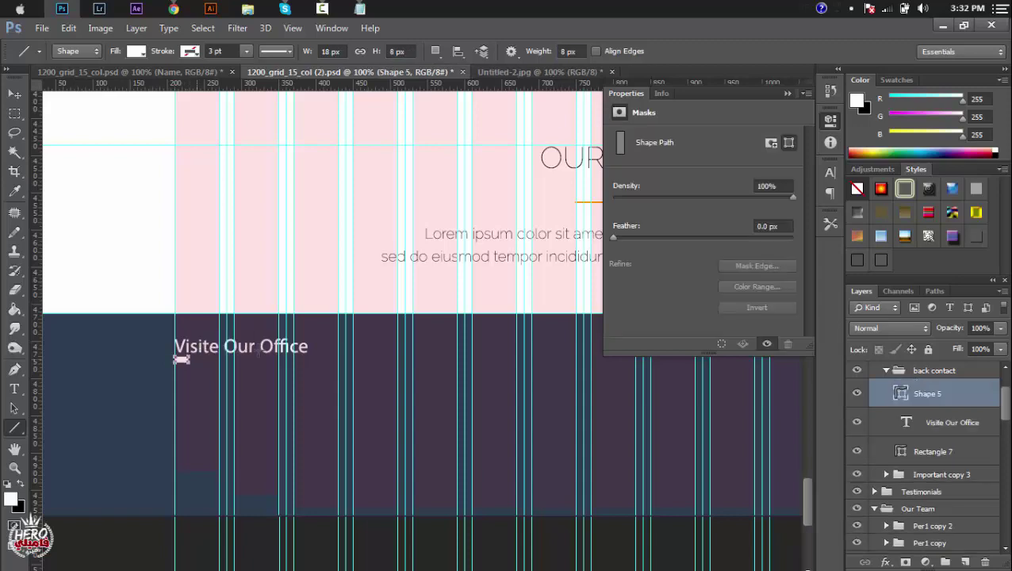
Step: Fill the underline with the Orange colour copied from Flat UI Colors
{"action": "left_click", "coordinate": [174, 8]}
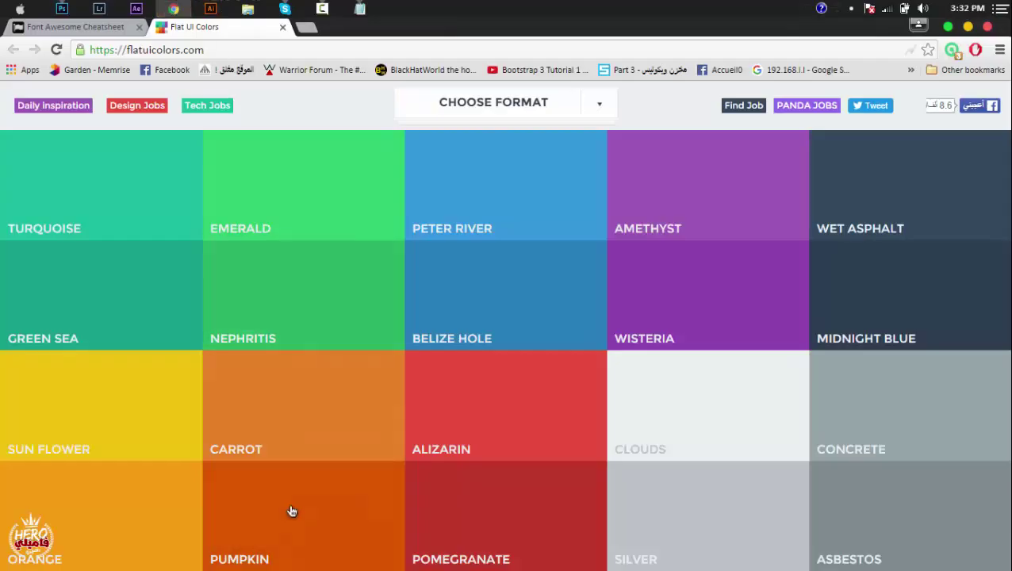
{"action": "left_click", "coordinate": [108, 481]}
{"action": "left_click", "coordinate": [62, 8]}
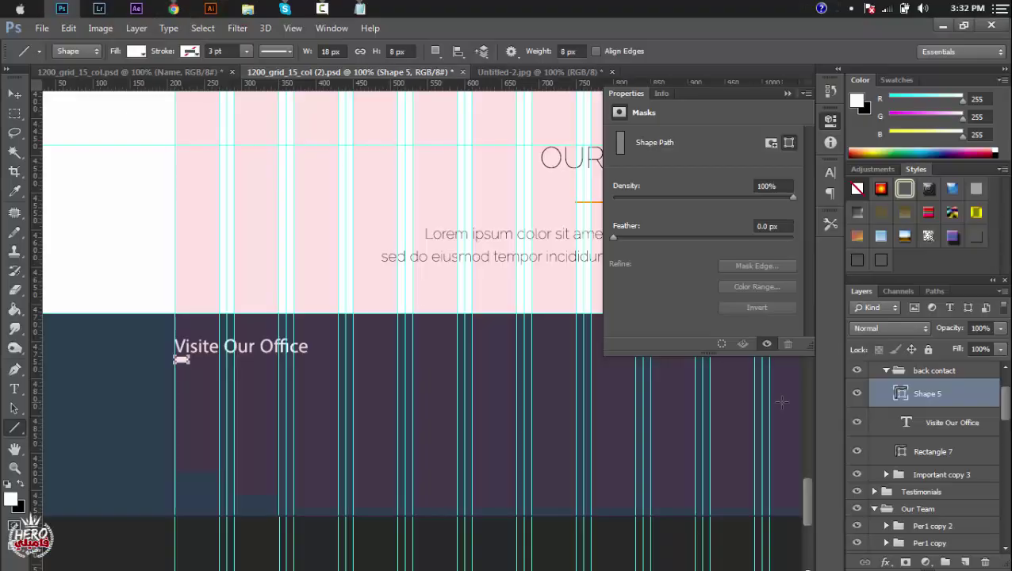
{"action": "double_click", "coordinate": [896, 397]}
{"action": "type", "text": "#f39c12"}
{"action": "key", "text": "Return"}
Step: Move the heading text and Shape 5 underline layers into the Contact Us group
{"action": "left_click", "coordinate": [14, 94]}
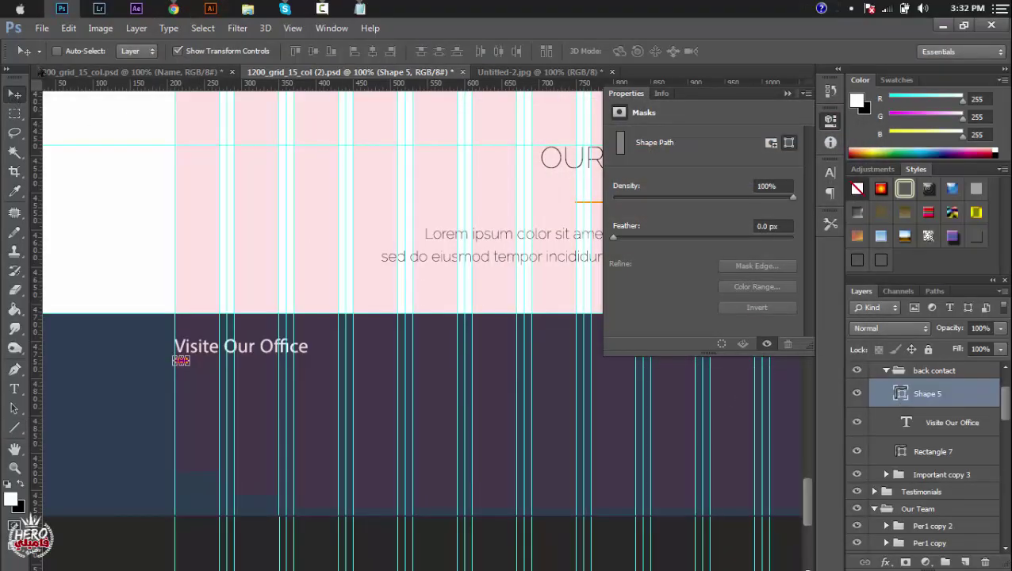
{"action": "left_click", "coordinate": [198, 50]}
{"action": "left_click", "coordinate": [966, 423]}
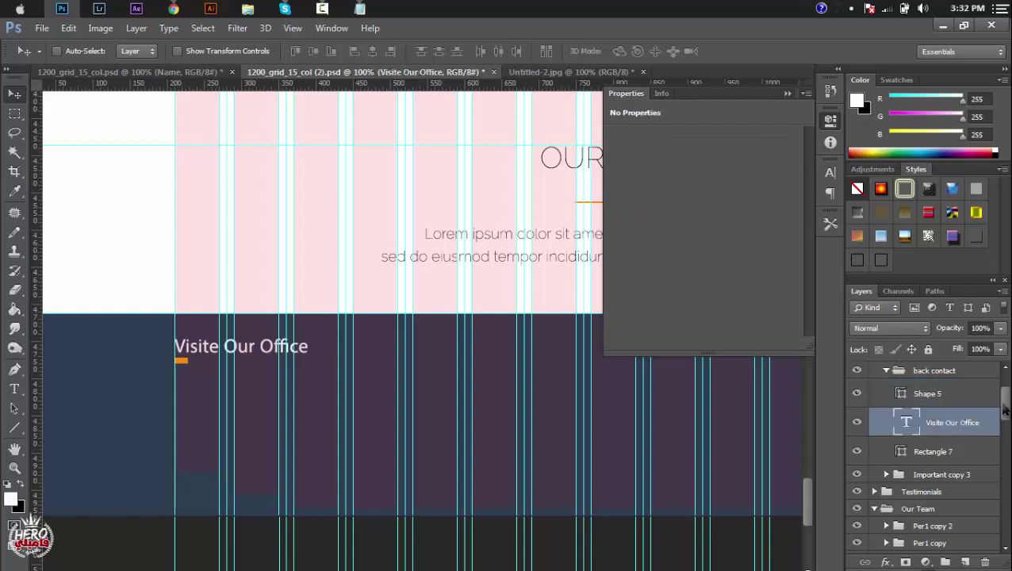
{"action": "left_click_drag", "start_coordinate": [1004, 408], "coordinate": [1004, 405]}
{"action": "left_click", "coordinate": [955, 420], "text": "ctrl"}
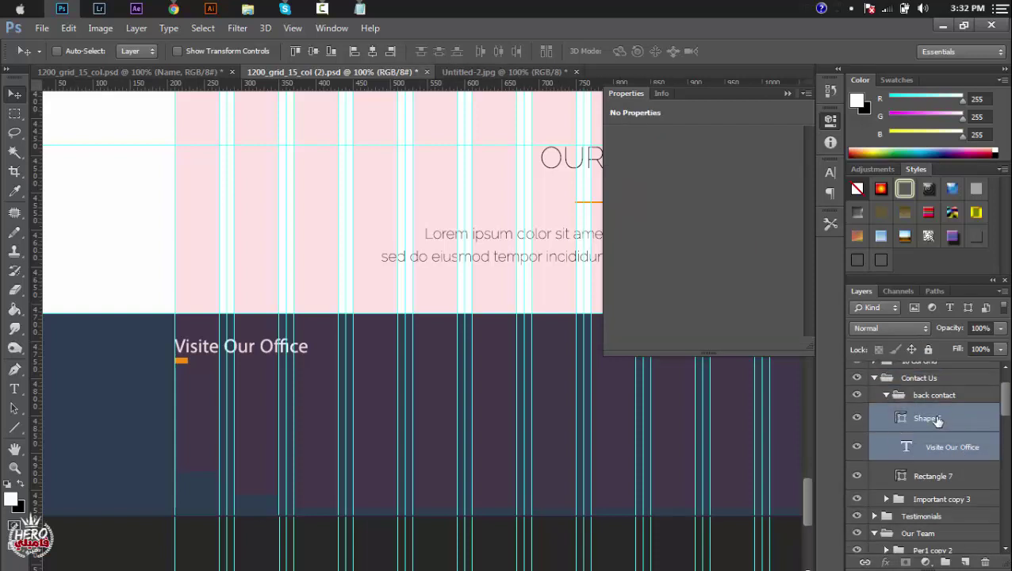
{"action": "left_click_drag", "start_coordinate": [934, 418], "coordinate": [932, 385]}
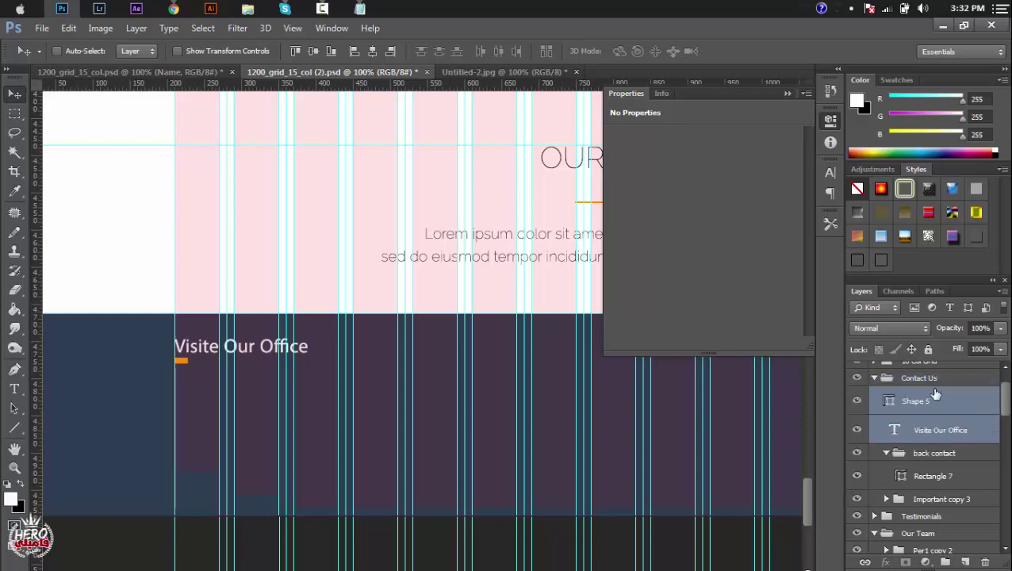
{"action": "left_click", "coordinate": [920, 476]}
{"action": "left_click", "coordinate": [173, 9]}
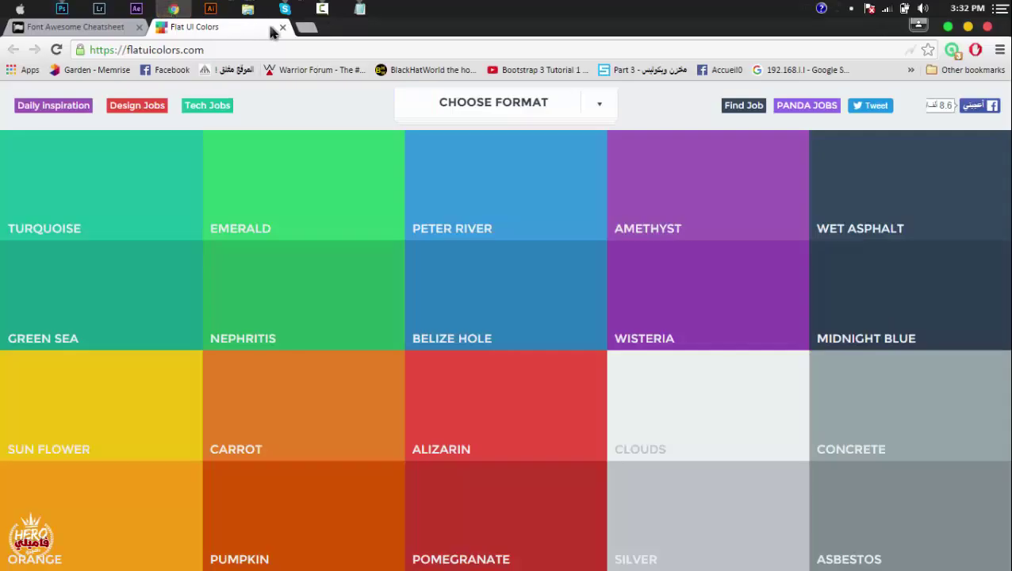
Step: Search Google Images for 'unsplash' and copy the wooden barn photo with the green bicycle
{"action": "left_click", "coordinate": [306, 27]}
{"action": "type", "text": "uns"}
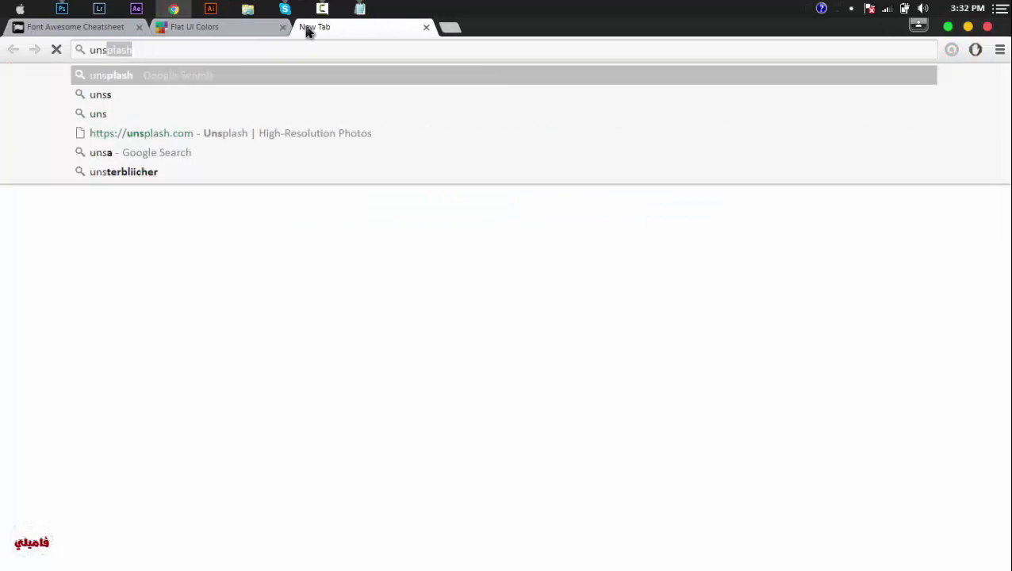
{"action": "key", "text": "Return"}
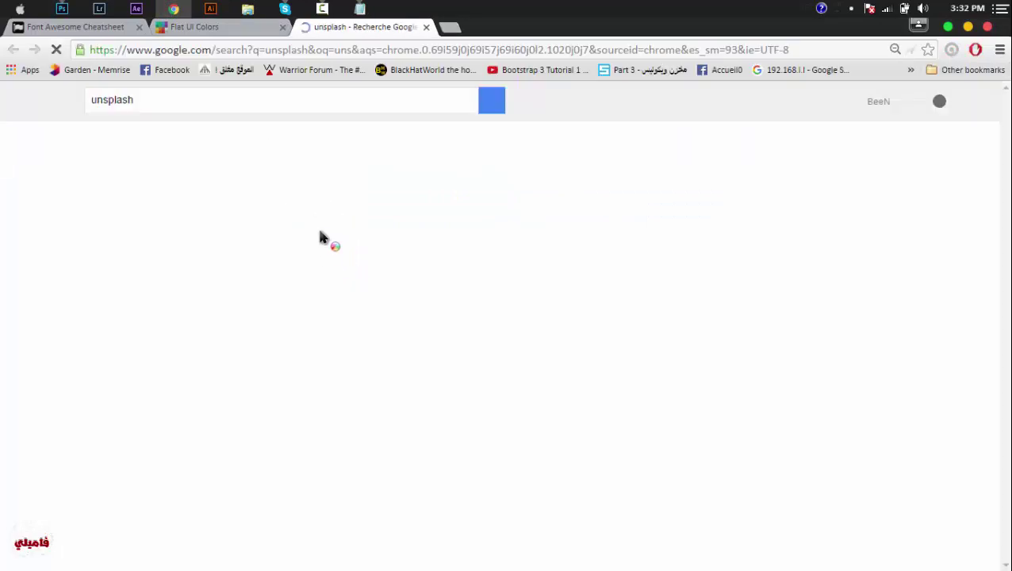
{"action": "left_click", "coordinate": [147, 141]}
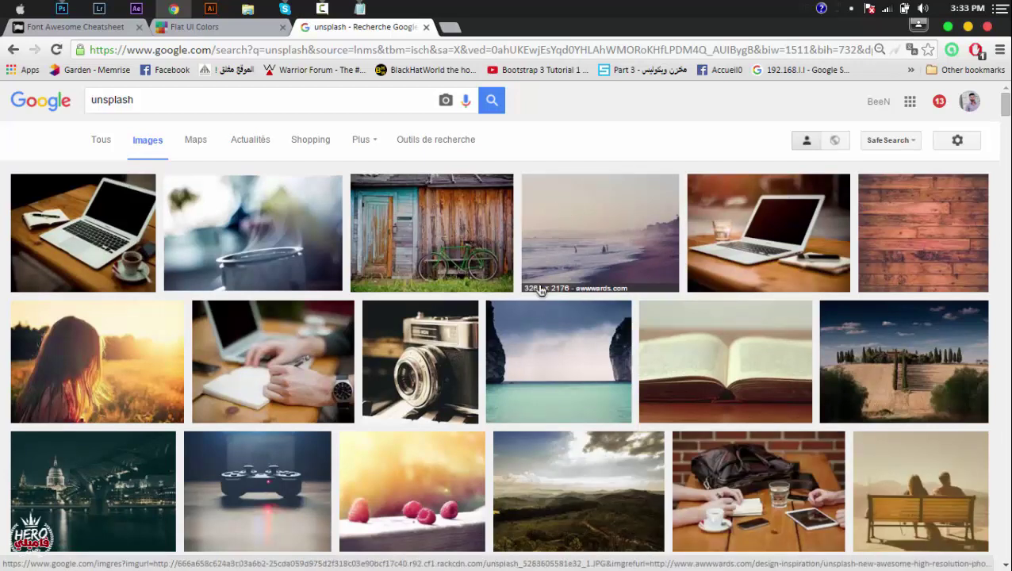
{"action": "left_click", "coordinate": [485, 253]}
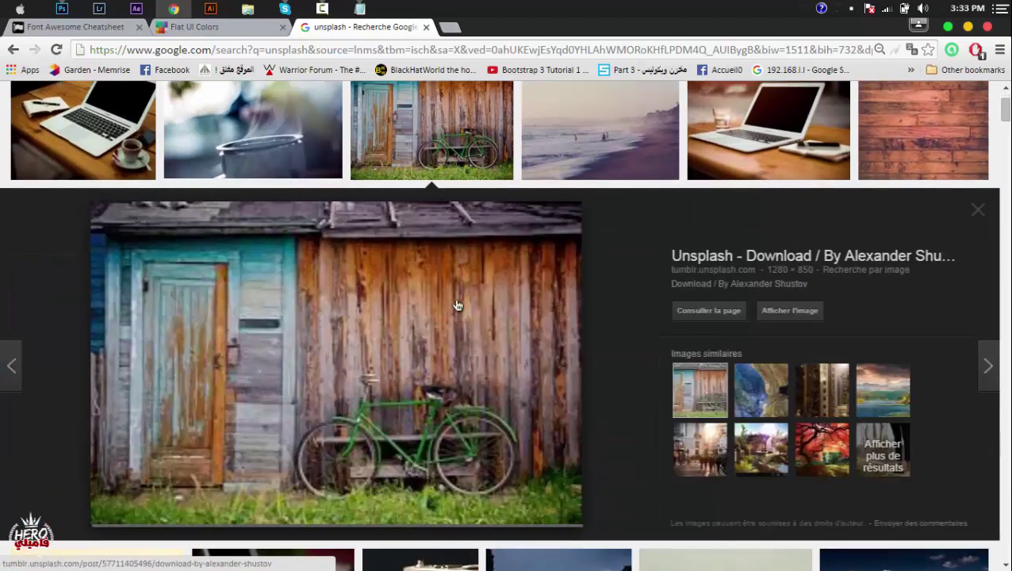
{"action": "right_click", "coordinate": [328, 318]}
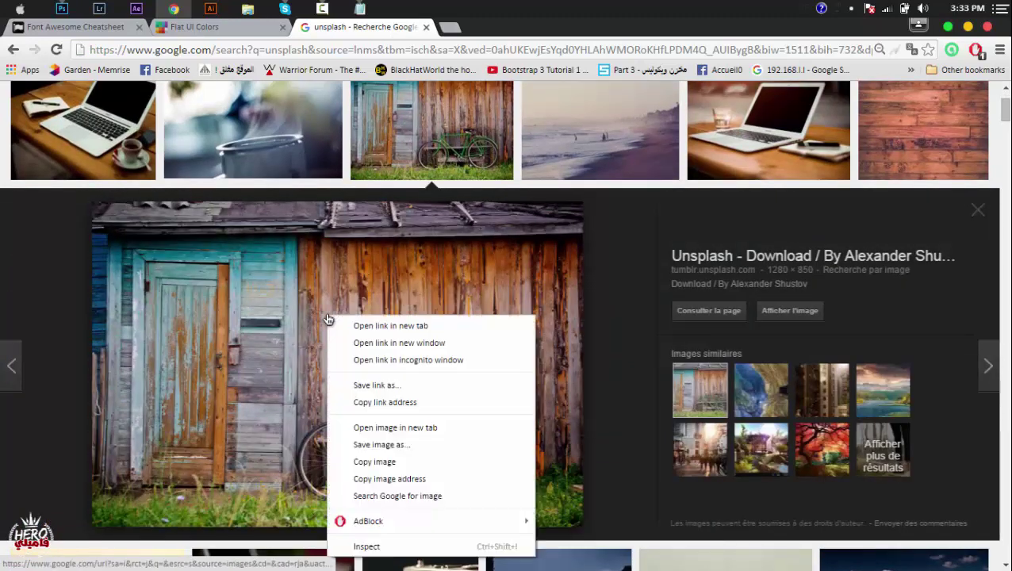
{"action": "left_click", "coordinate": [393, 462]}
{"action": "left_click", "coordinate": [71, 9]}
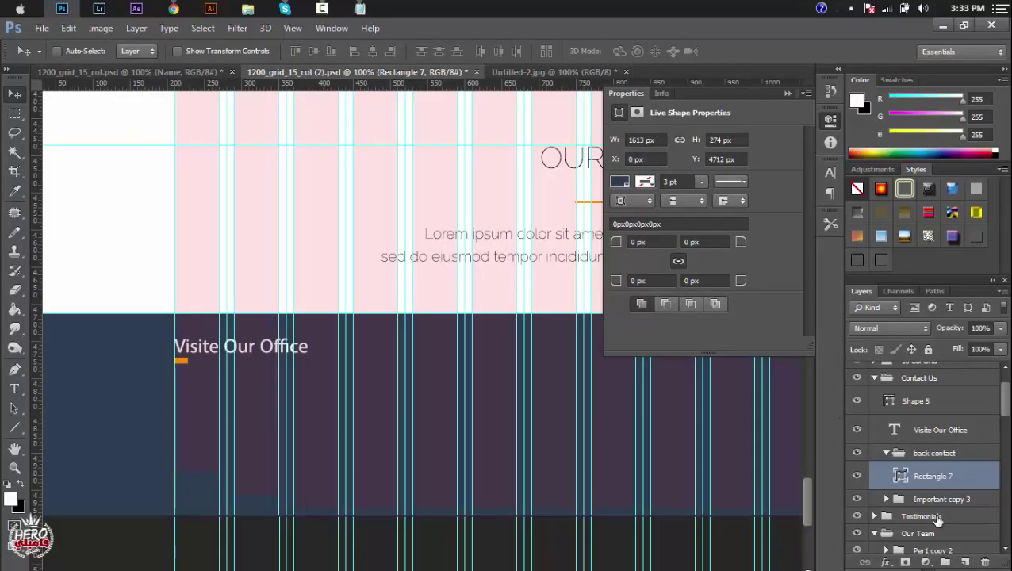
Step: Paste the barn photo as Layer 13, clip it to Rectangle 7 and shift it down
{"action": "key", "text": "ctrl+v"}
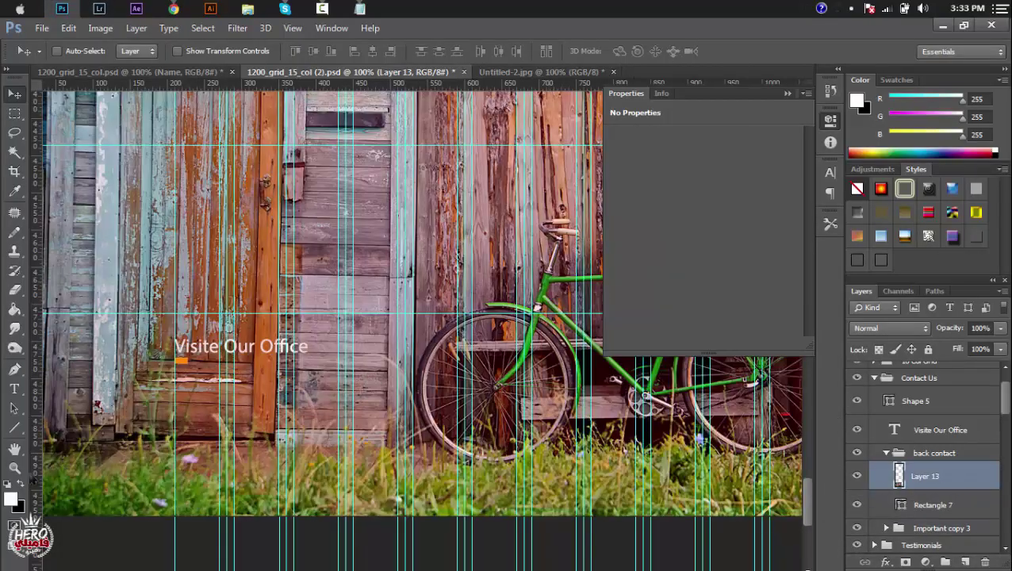
{"action": "key", "text": "z"}
{"action": "left_click", "coordinate": [350, 424], "text": "alt"}
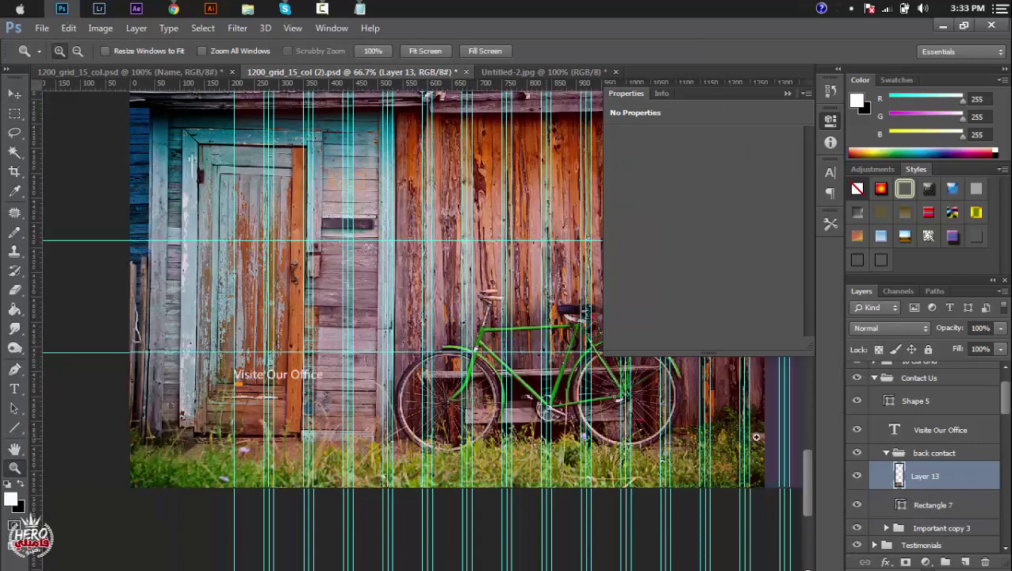
{"action": "right_click", "coordinate": [916, 476]}
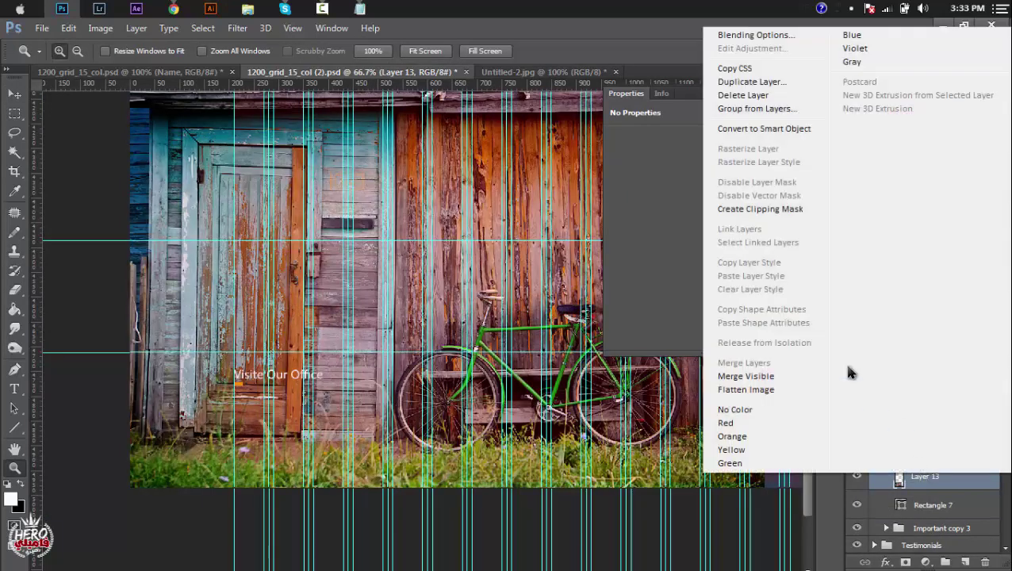
{"action": "left_click", "coordinate": [761, 209]}
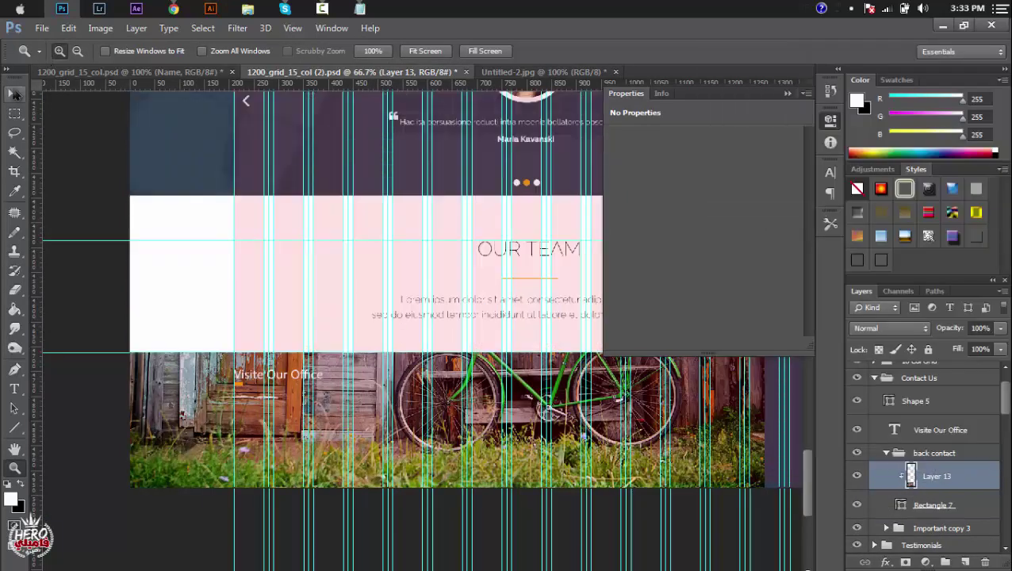
{"action": "key", "text": "v"}
{"action": "left_click_drag", "start_coordinate": [242, 454], "coordinate": [244, 481]}
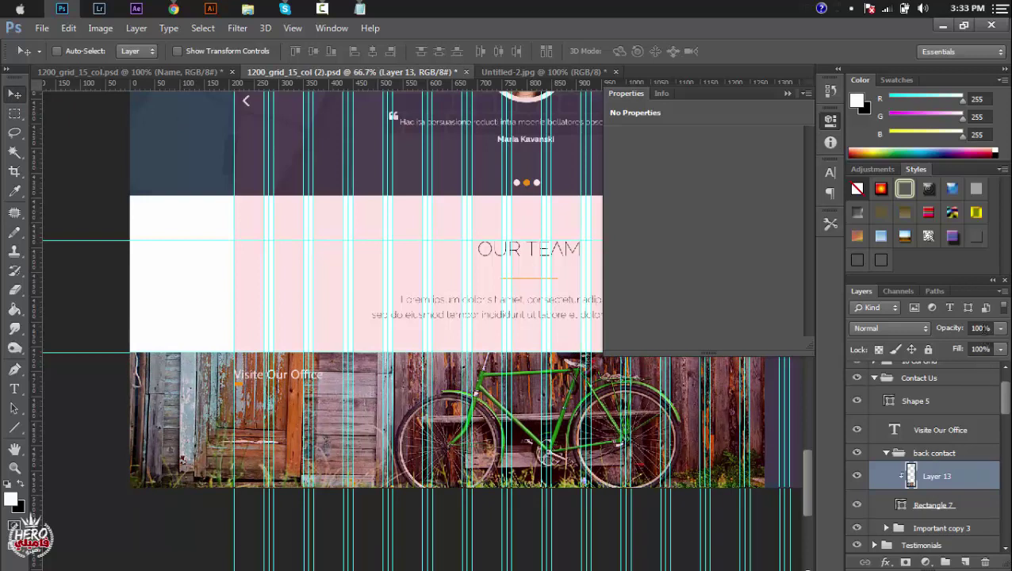
Step: Set the photo layer's opacity to 20% and collapse the back contact group
{"action": "key", "text": "0"}
{"action": "key", "text": "5"}
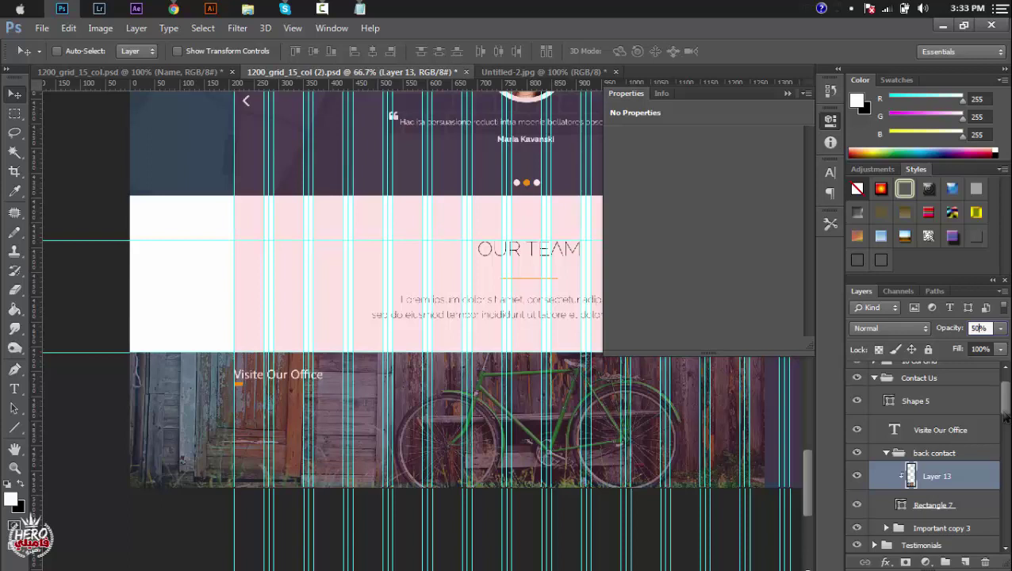
{"action": "key", "text": "BackSpace"}
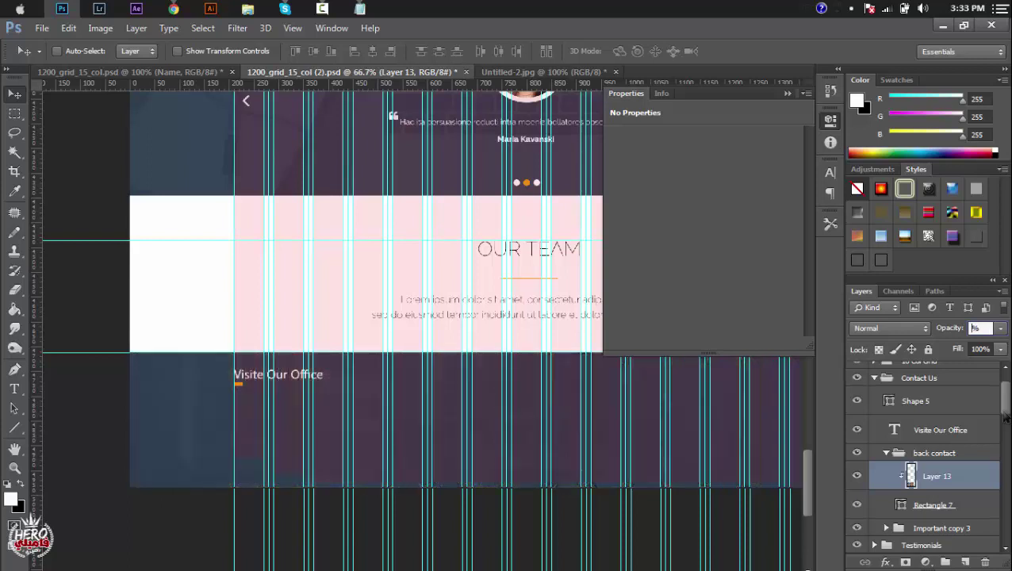
{"action": "type", "text": "30"}
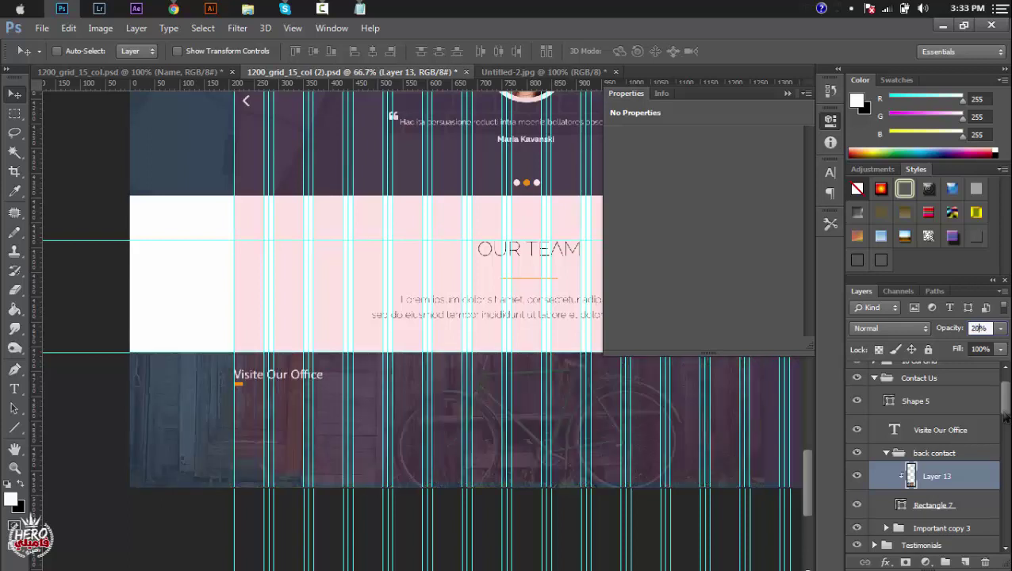
{"action": "left_click", "coordinate": [894, 454]}
{"action": "left_click", "coordinate": [886, 453]}
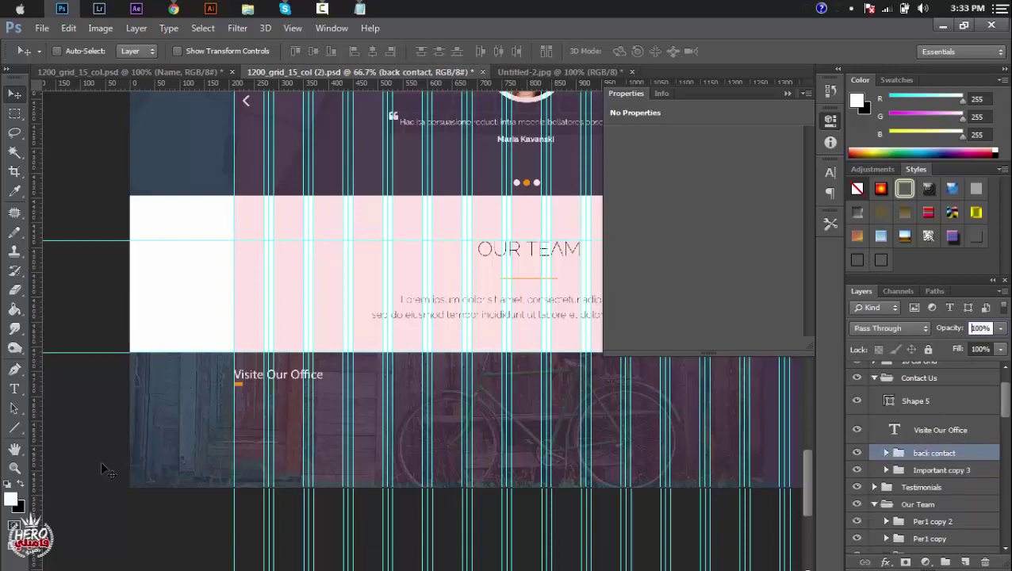
{"action": "left_click", "coordinate": [15, 468]}
{"action": "left_click", "coordinate": [240, 403]}
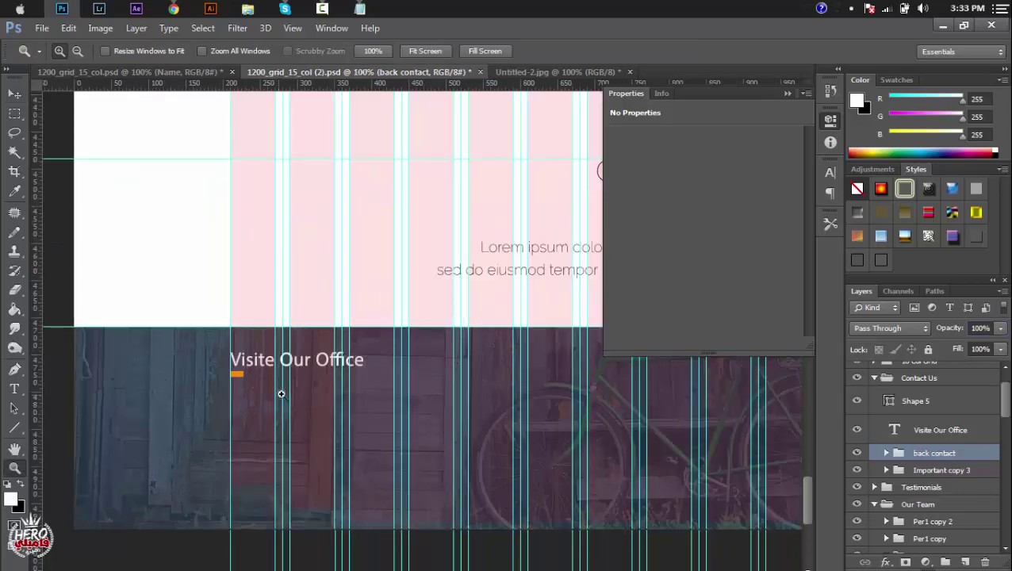
{"action": "left_click", "coordinate": [359, 9]}
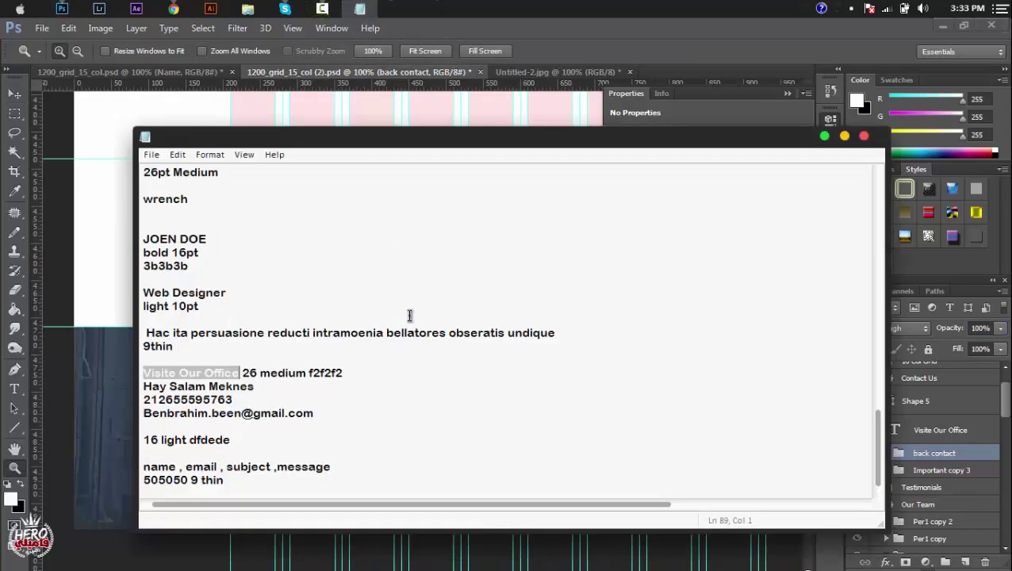
{"action": "left_click_drag", "start_coordinate": [254, 387], "coordinate": [144, 387]}
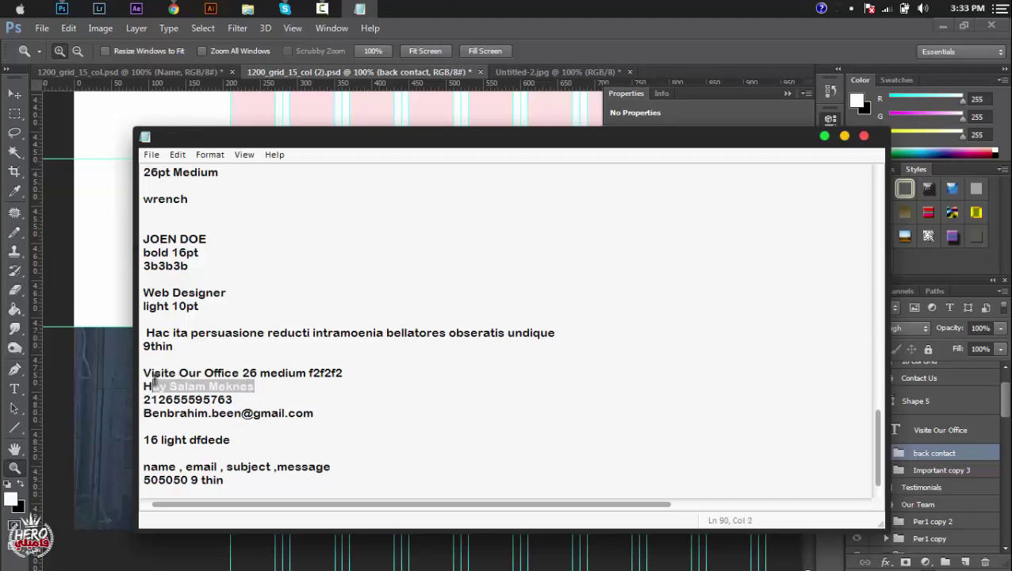
{"action": "left_click", "coordinate": [16, 397]}
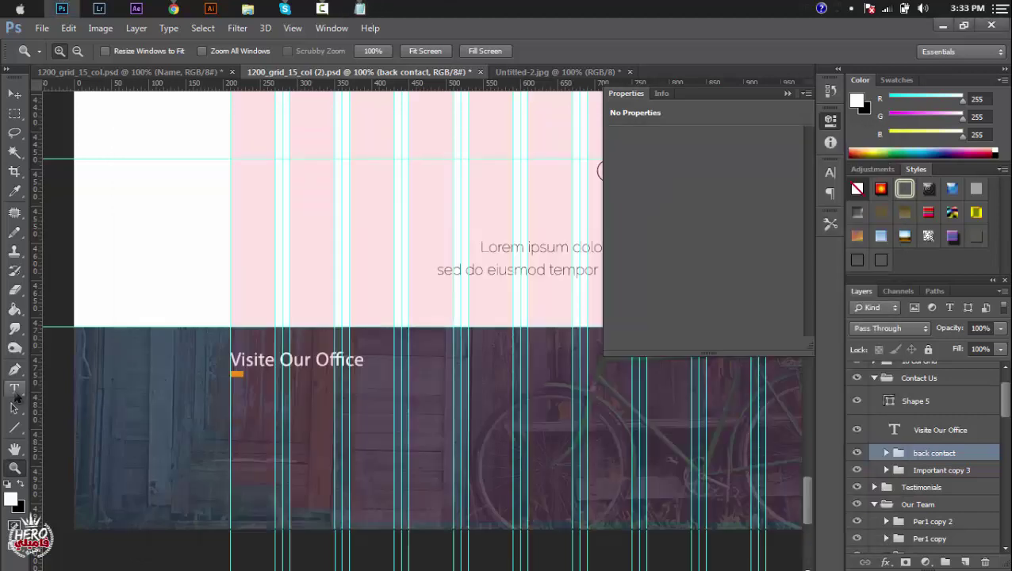
Step: Delete the old red line overlay, Layer 12
{"action": "left_click", "coordinate": [14, 390]}
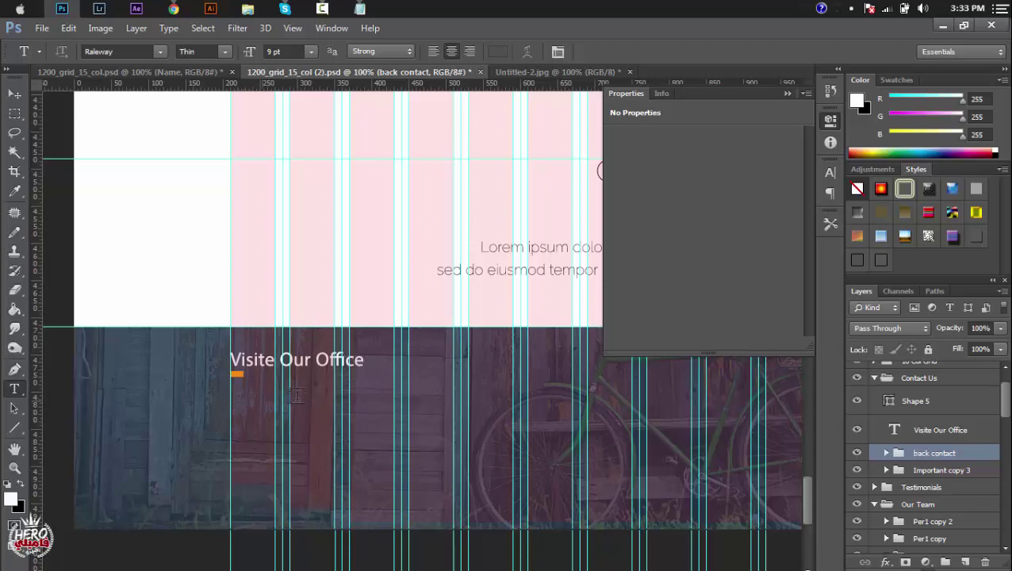
{"action": "scroll", "coordinate": [979, 414], "scroll_direction": "up", "scroll_amount": 2}
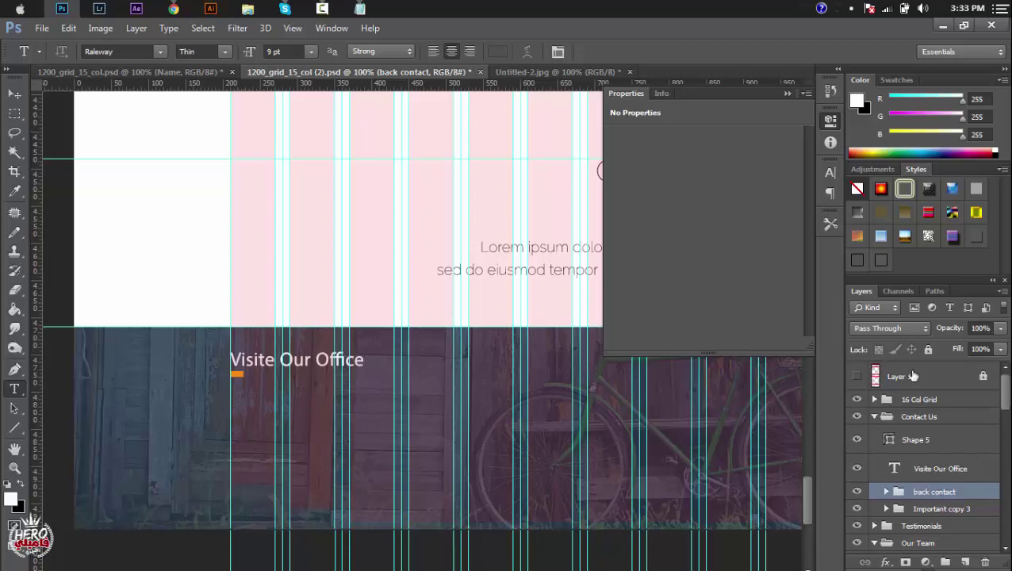
{"action": "left_click", "coordinate": [857, 376]}
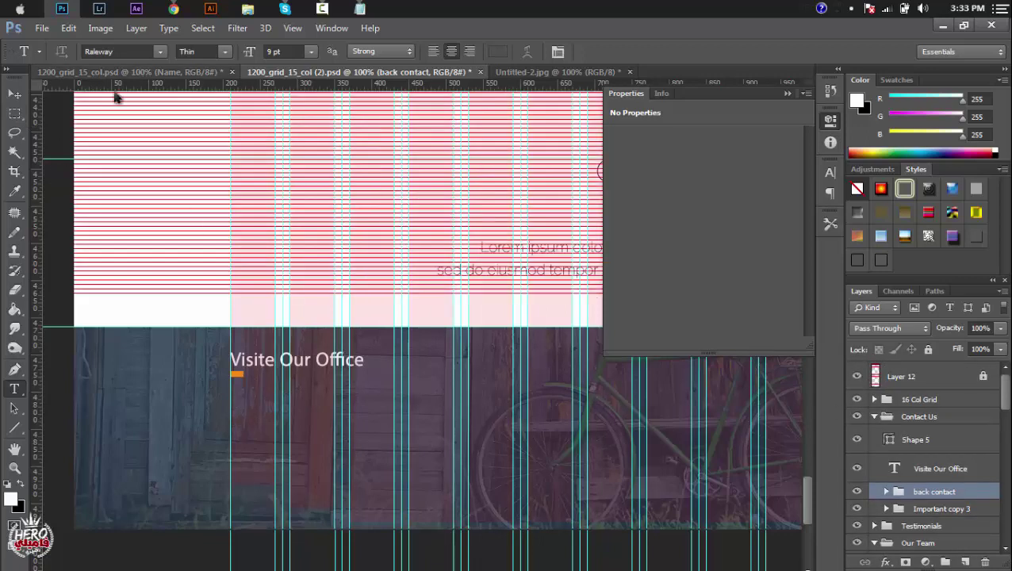
{"action": "left_click", "coordinate": [931, 370]}
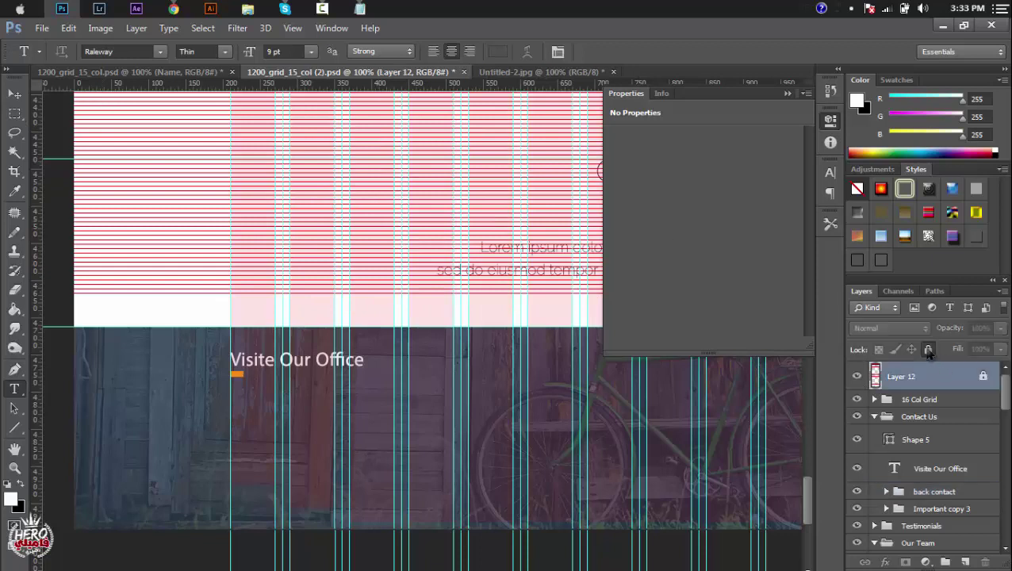
{"action": "key", "text": "Delete"}
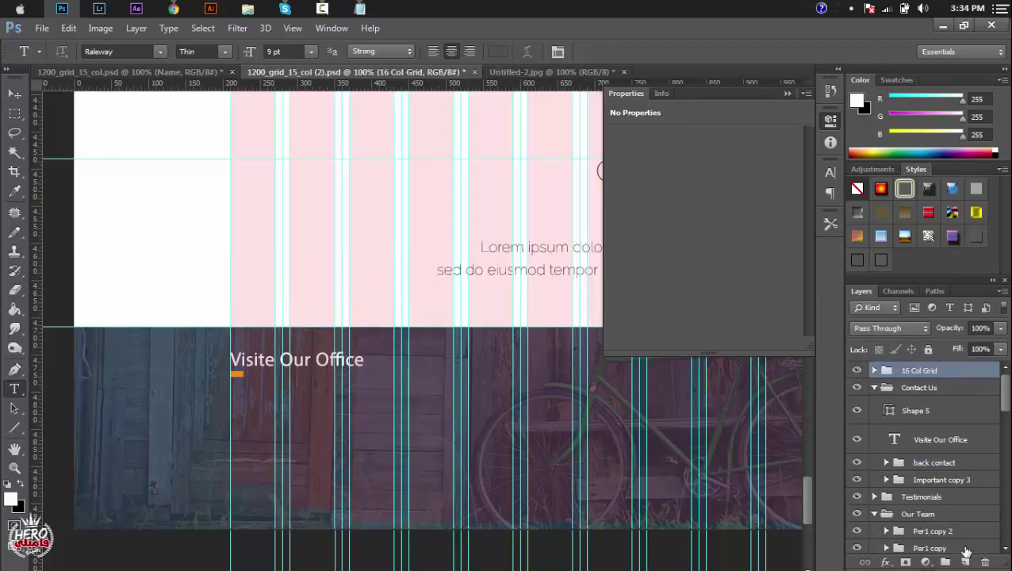
Step: Fill a new Layer 14 with the red horizontal-line pattern and lock it completely
{"action": "left_click", "coordinate": [965, 562]}
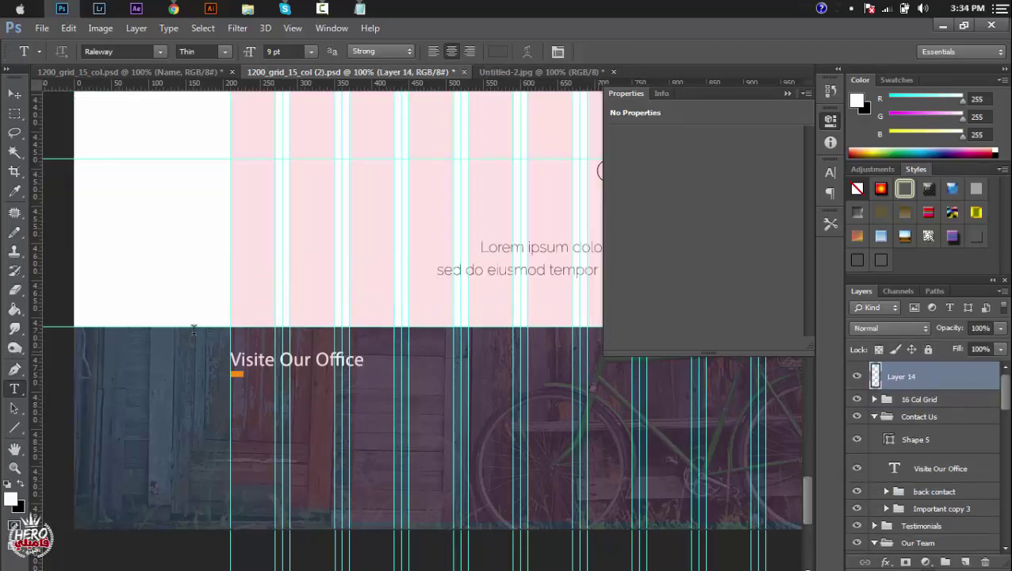
{"action": "left_click", "coordinate": [14, 309]}
{"action": "left_click", "coordinate": [84, 52]}
{"action": "left_click", "coordinate": [80, 65]}
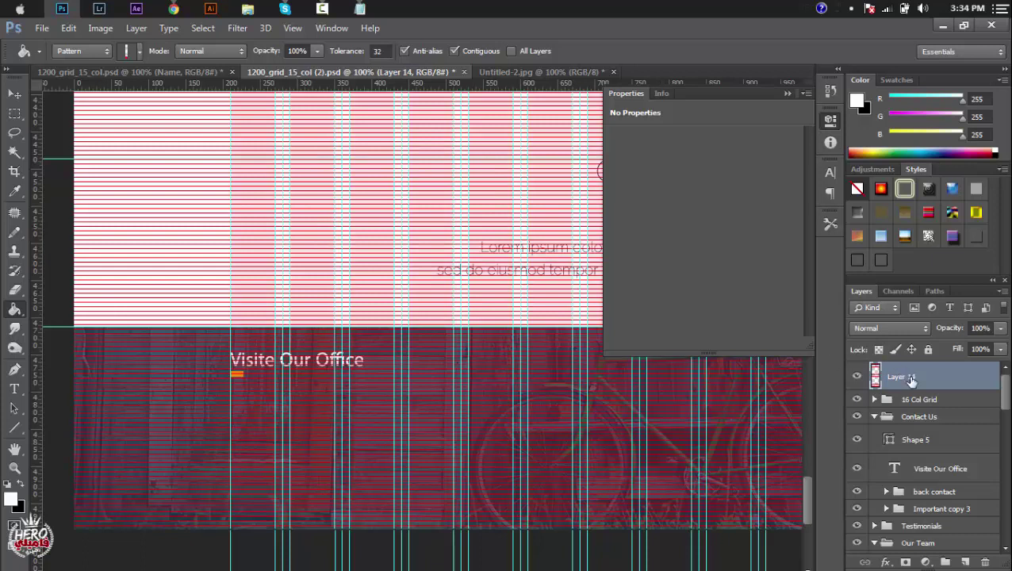
{"action": "left_click", "coordinate": [927, 349]}
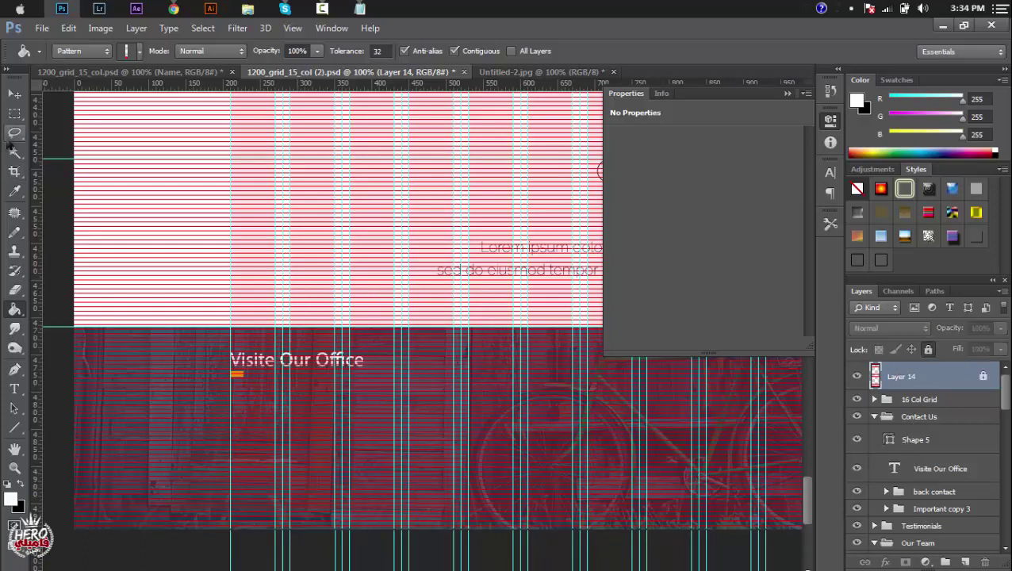
{"action": "left_click", "coordinate": [14, 94]}
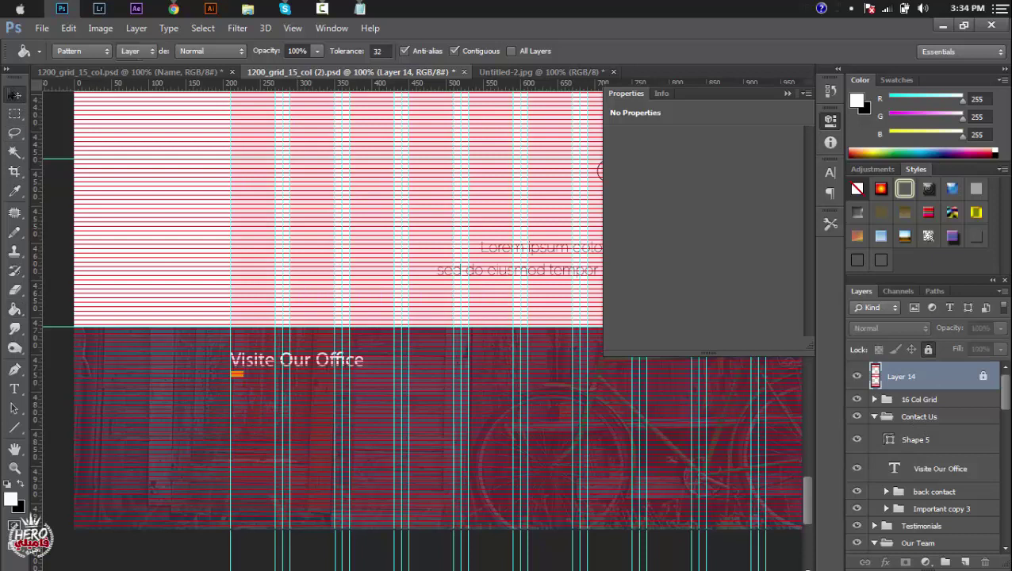
{"action": "left_click", "coordinate": [237, 364], "text": "ctrl"}
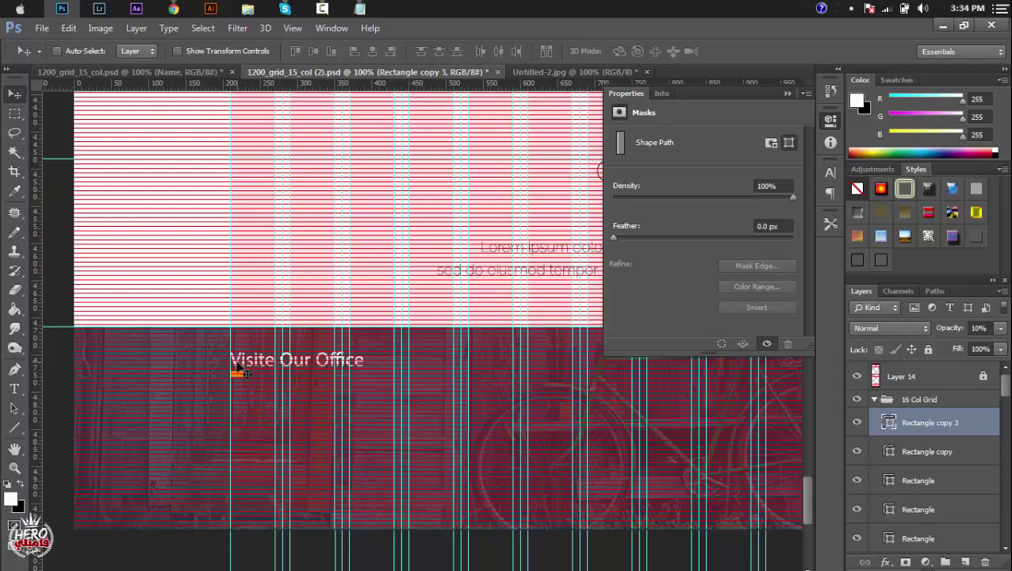
Step: Collapse the 16 Col Grid group and apply Lock All to it
{"action": "left_click", "coordinate": [552, 361], "text": "ctrl"}
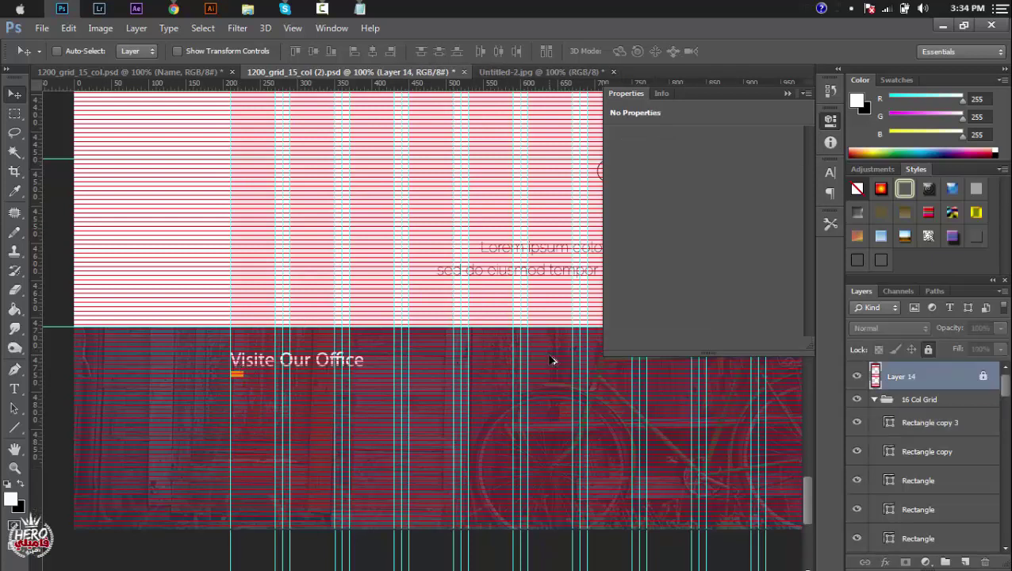
{"action": "left_click", "coordinate": [904, 400]}
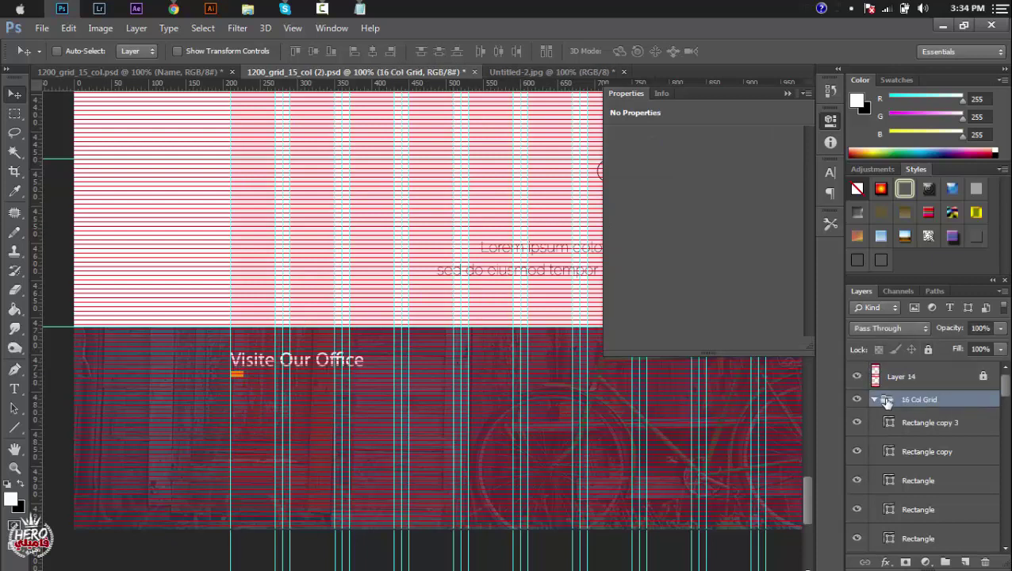
{"action": "left_click", "coordinate": [874, 400]}
{"action": "left_click", "coordinate": [928, 349]}
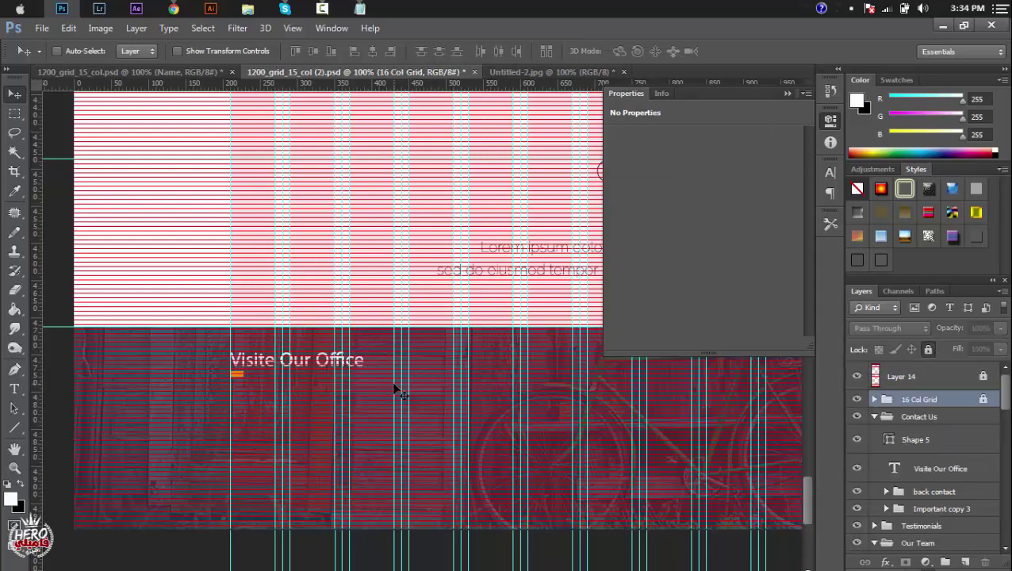
Step: Nudge the Visite Our Office heading slightly upward
{"action": "left_click", "coordinate": [258, 371], "text": "ctrl"}
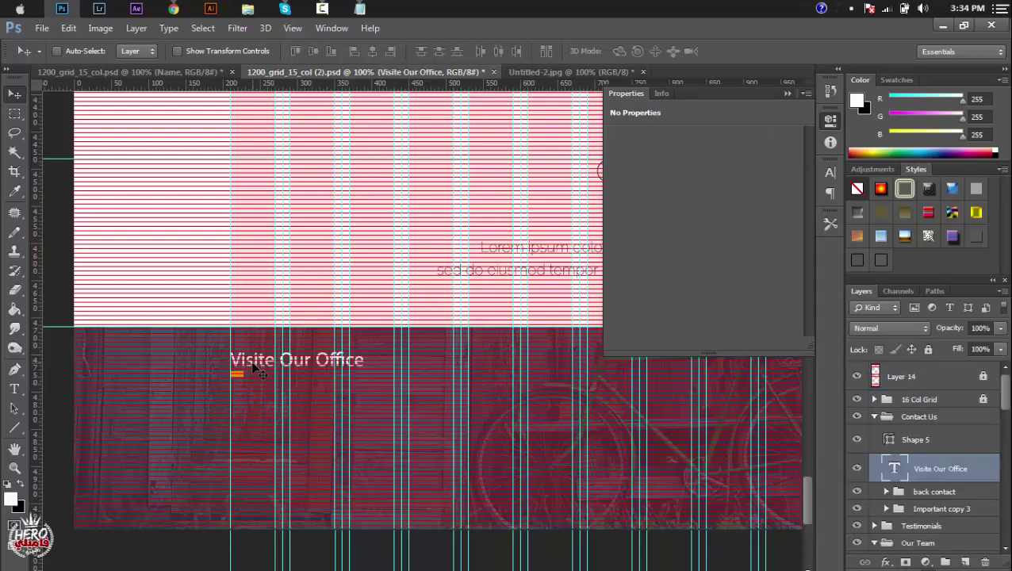
{"action": "key", "text": "Up"}
{"action": "key", "text": "Up"}
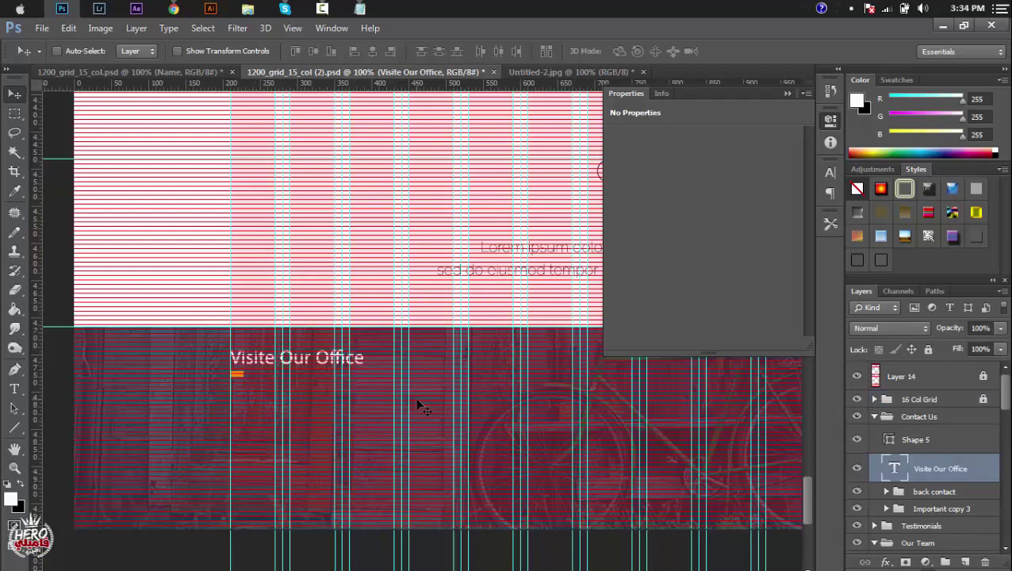
{"action": "left_click", "coordinate": [239, 379], "text": "ctrl"}
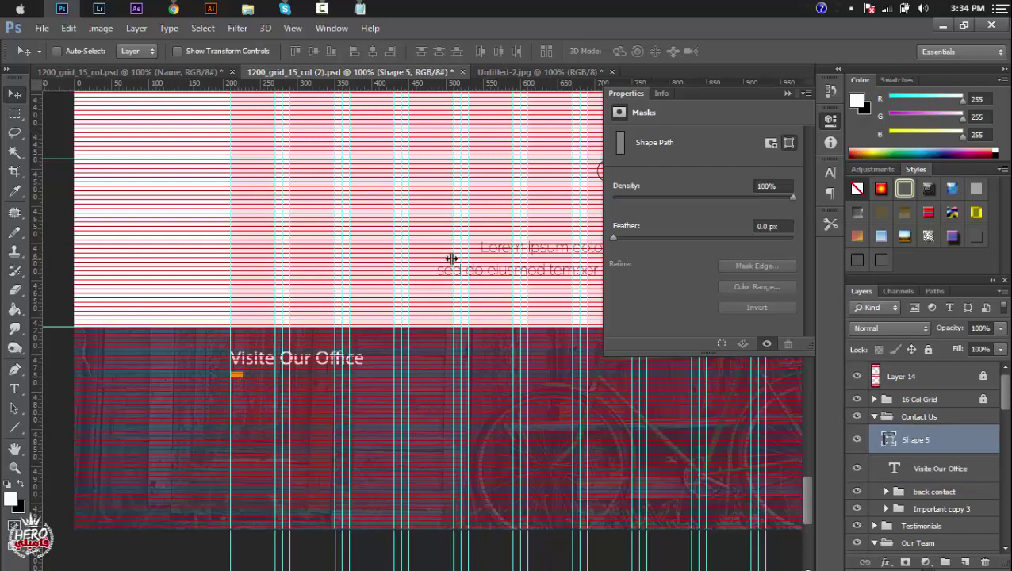
Step: Hide Layer 14 and add a text box under the orange underline with the address from Notepad
{"action": "left_click", "coordinate": [857, 376]}
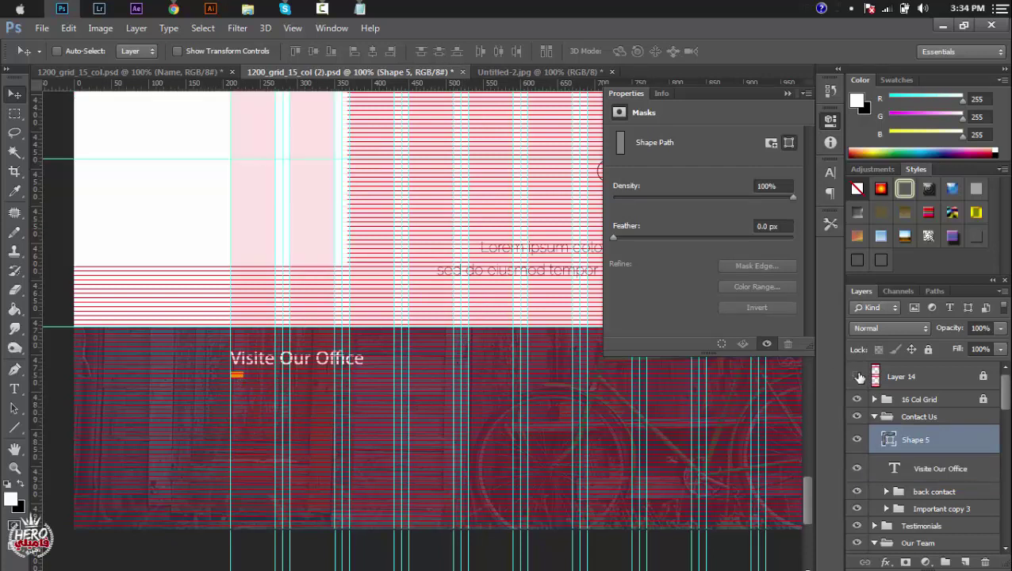
{"action": "left_click", "coordinate": [14, 389]}
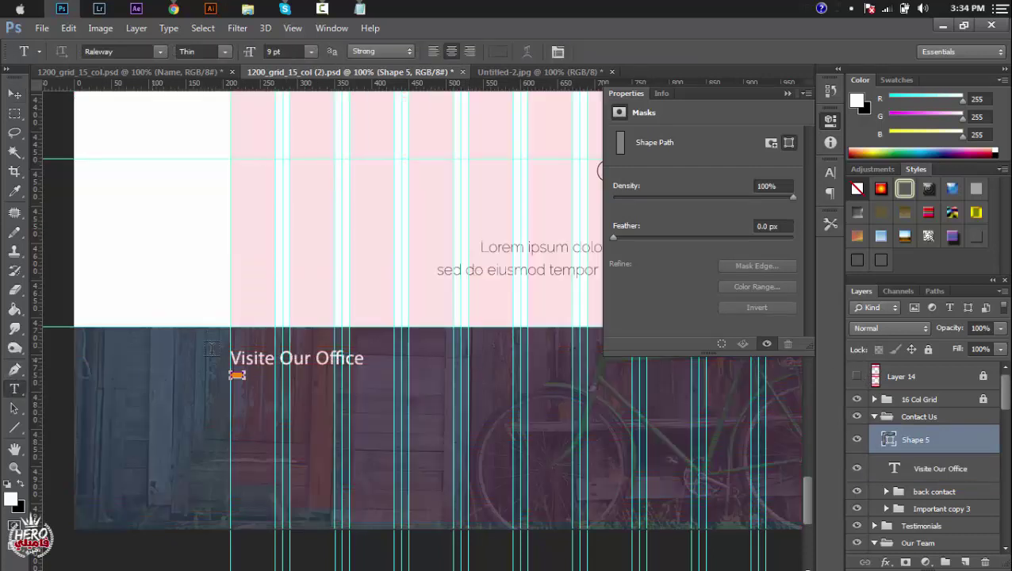
{"action": "left_click", "coordinate": [246, 412]}
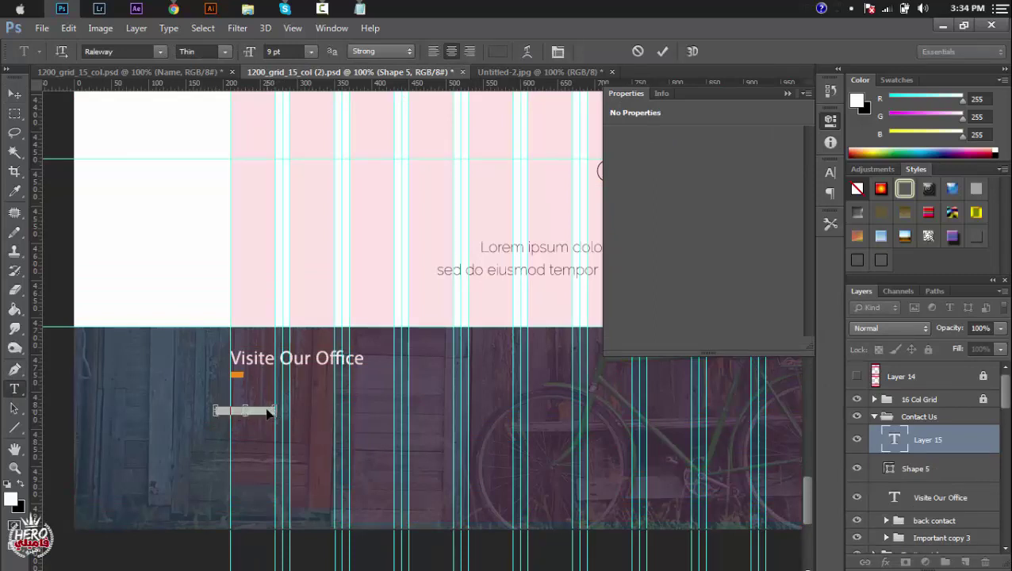
{"action": "left_click_drag", "start_coordinate": [273, 413], "coordinate": [314, 410]}
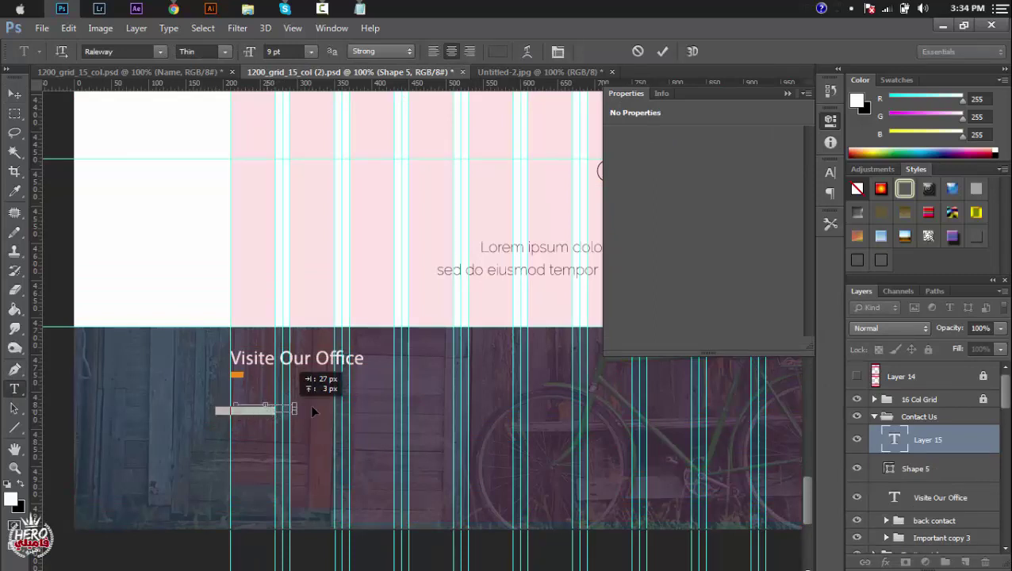
{"action": "left_click", "coordinate": [360, 8]}
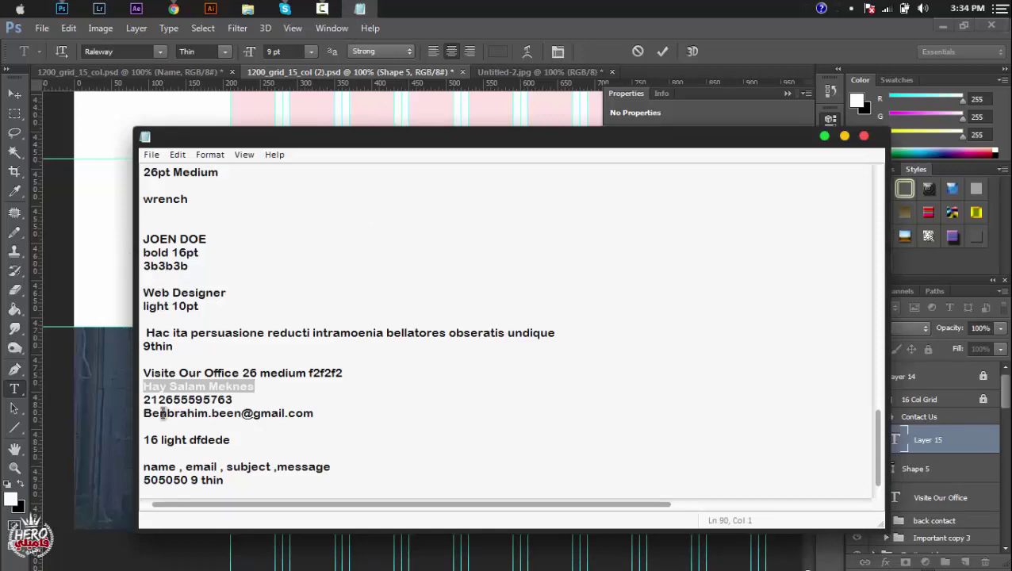
{"action": "left_click_drag", "start_coordinate": [230, 439], "coordinate": [197, 439]}
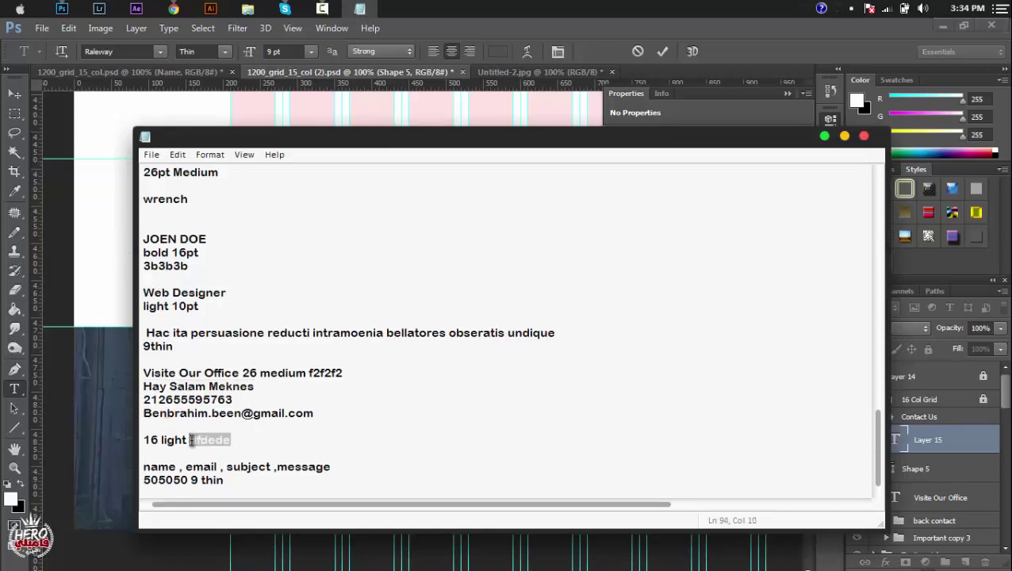
{"action": "left_click", "coordinate": [99, 443]}
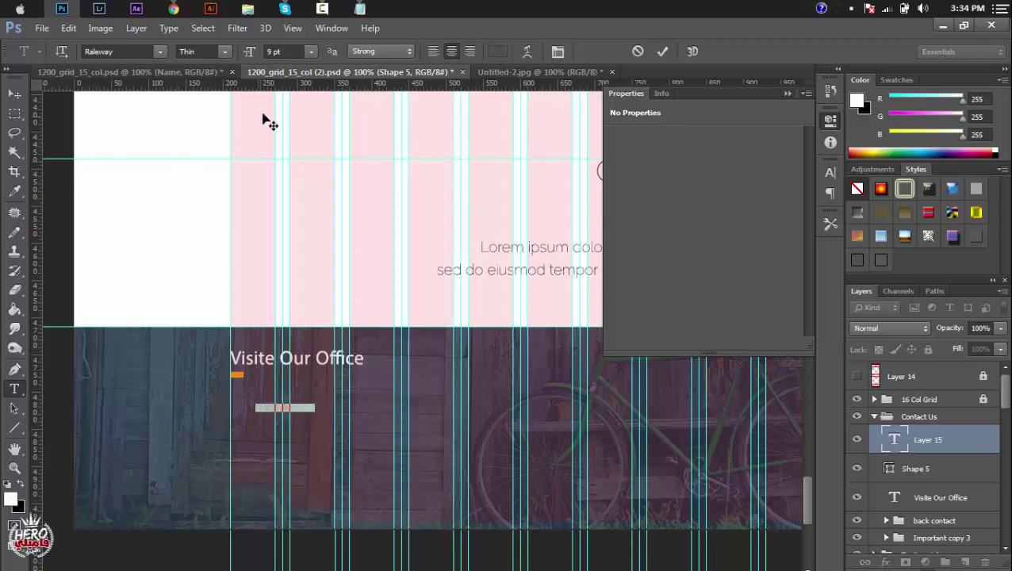
Step: Style the address text 16 pt, Light weight, near-white colour, and commit it
{"action": "left_click", "coordinate": [250, 53]}
{"action": "type", "text": "16"}
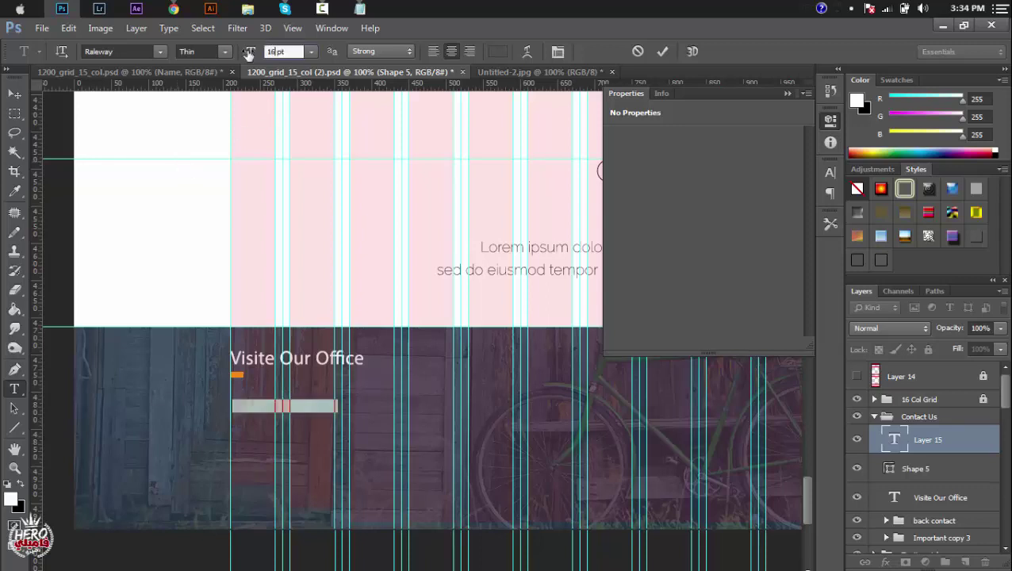
{"action": "left_click", "coordinate": [225, 53]}
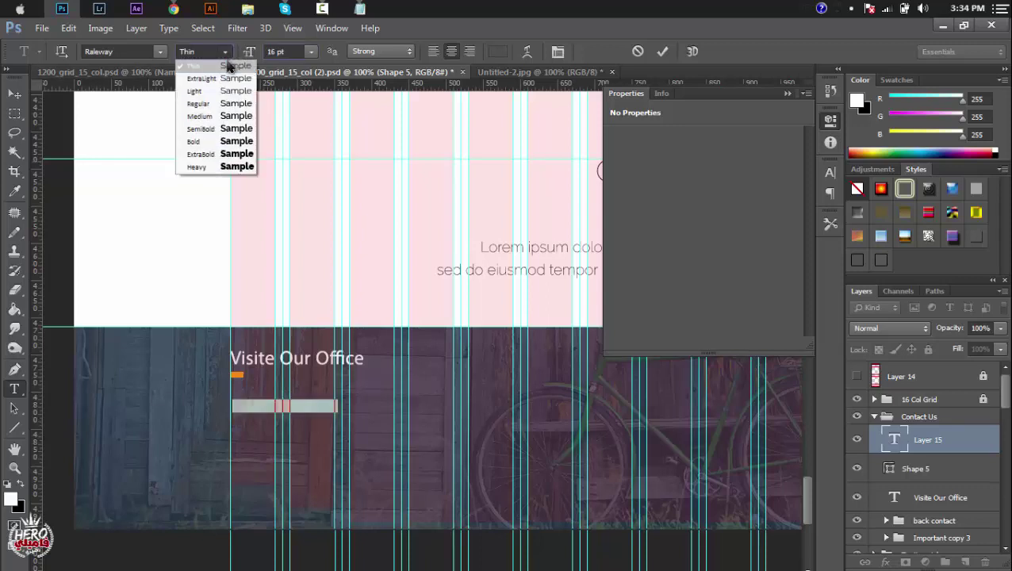
{"action": "left_click", "coordinate": [224, 91]}
{"action": "left_click", "coordinate": [498, 51]}
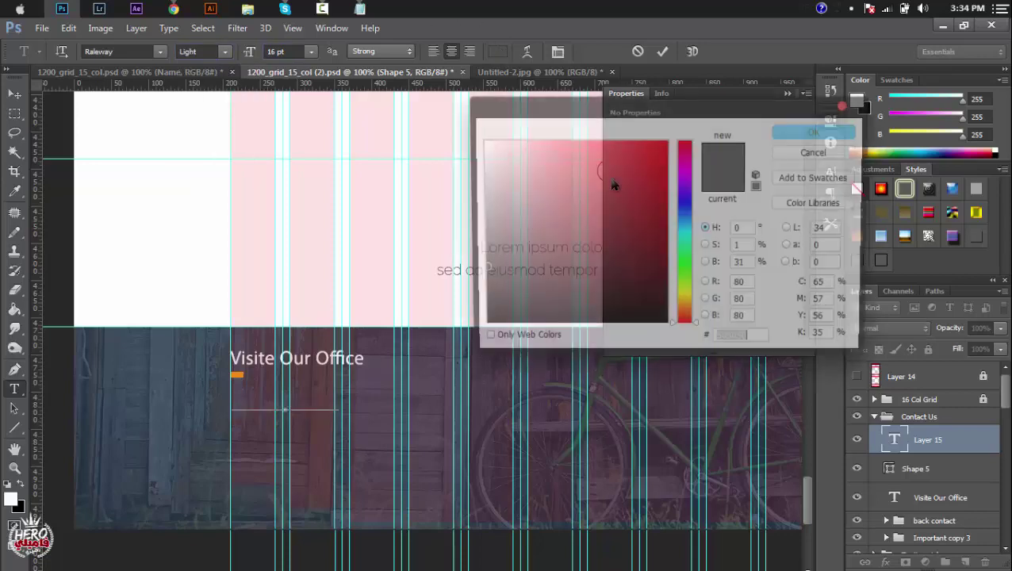
{"action": "left_click", "coordinate": [479, 163]}
{"action": "left_click", "coordinate": [813, 133]}
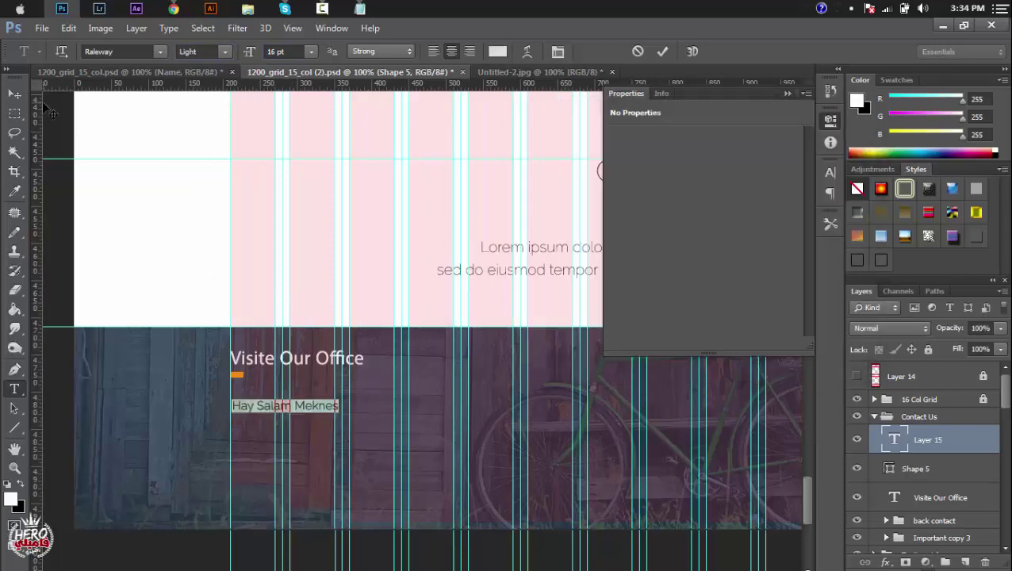
{"action": "left_click", "coordinate": [19, 95]}
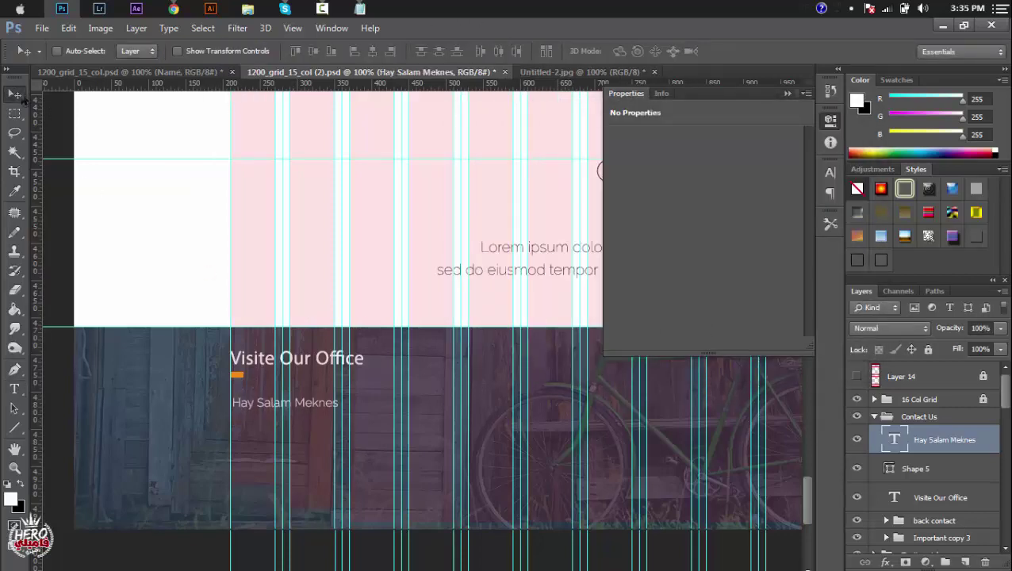
Step: Nudge the address line up and right, re-show Layer 14's red overlay, then nudge it slightly down
{"action": "key", "text": "Up"}
{"action": "key", "text": "Up"}
{"action": "key", "text": "Up"}
{"action": "key", "text": "Up"}
{"action": "key", "text": "Up"}
{"action": "key", "text": "Up"}
{"action": "key", "text": "Up"}
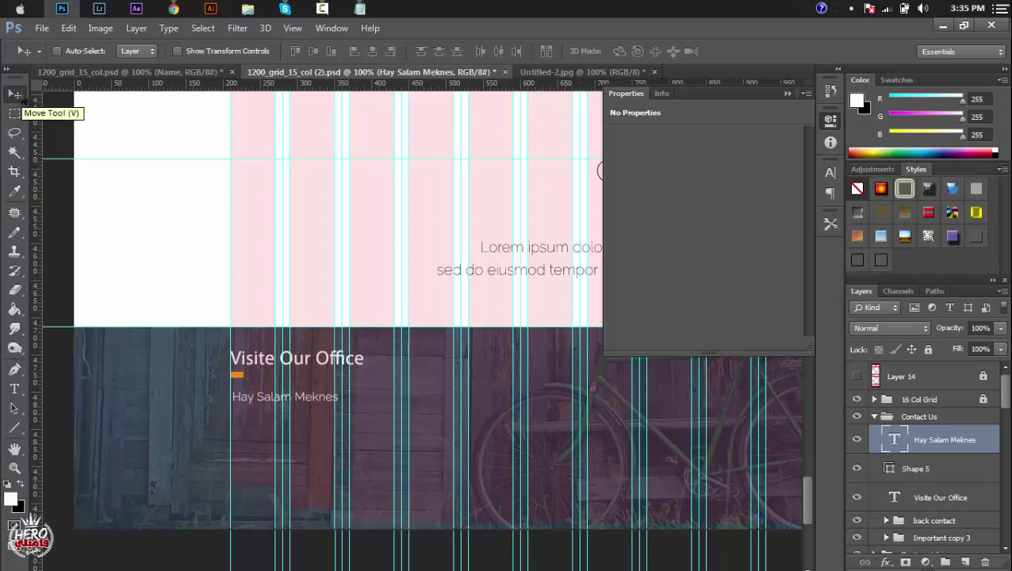
{"action": "key", "text": "Up"}
{"action": "key", "text": "Up"}
{"action": "key", "text": "Up"}
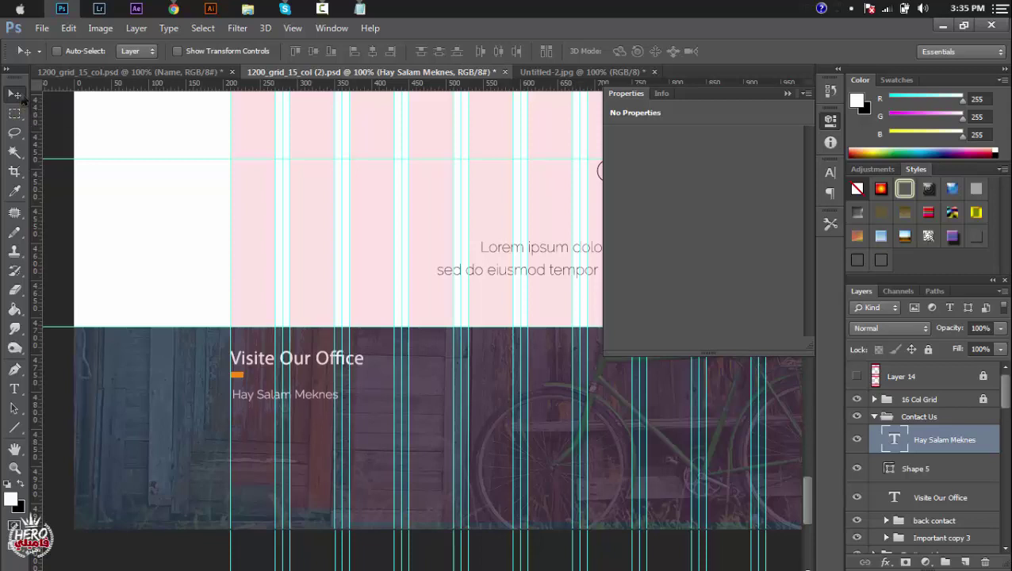
{"action": "key", "text": "Right"}
{"action": "key", "text": "Right"}
{"action": "key", "text": "Right"}
{"action": "key", "text": "Right"}
{"action": "key", "text": "Right"}
{"action": "key", "text": "Right"}
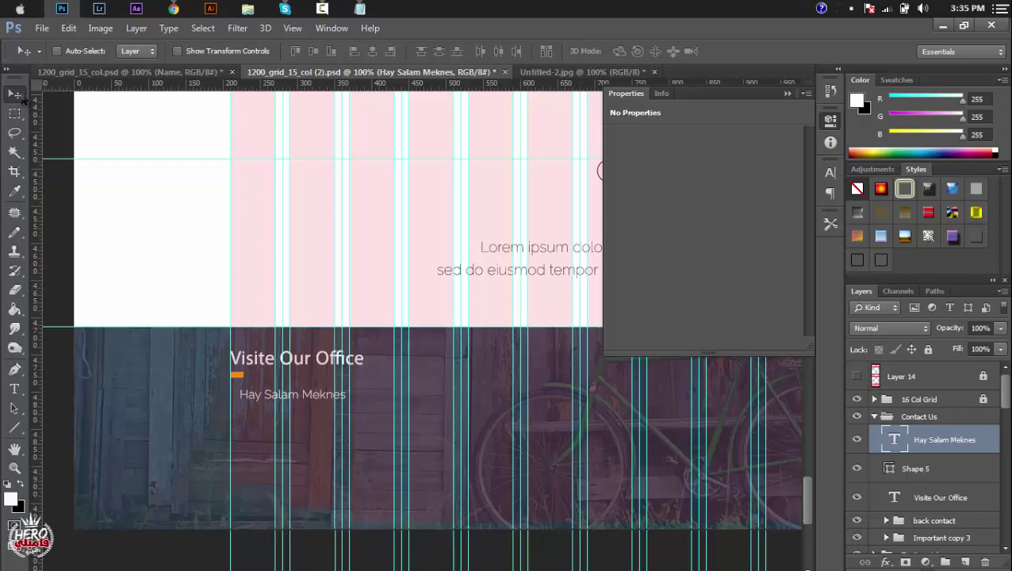
{"action": "key", "text": "Right"}
{"action": "key", "text": "Right"}
{"action": "left_click", "coordinate": [857, 377]}
{"action": "left_click", "coordinate": [856, 375]}
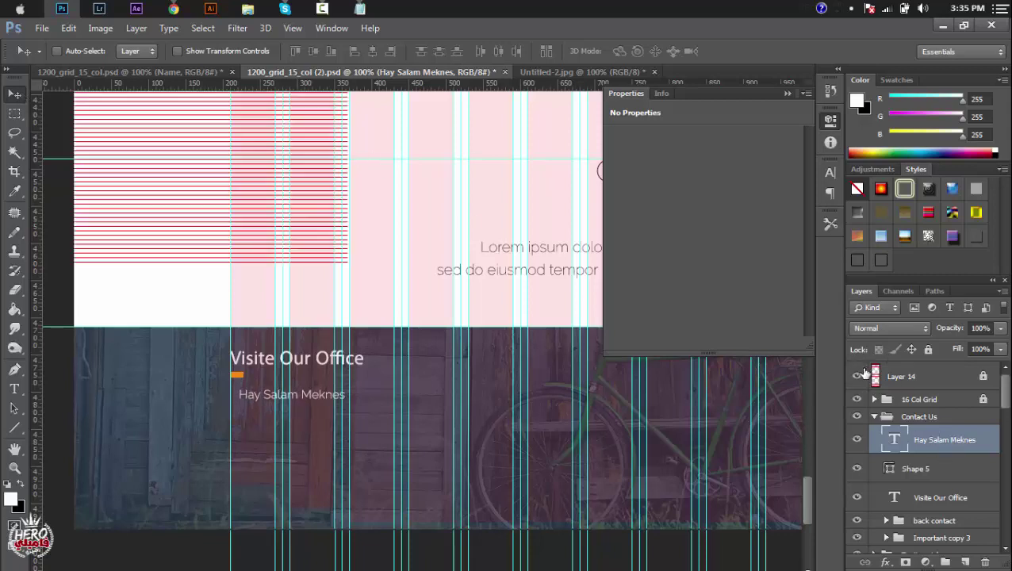
{"action": "key", "text": "Down"}
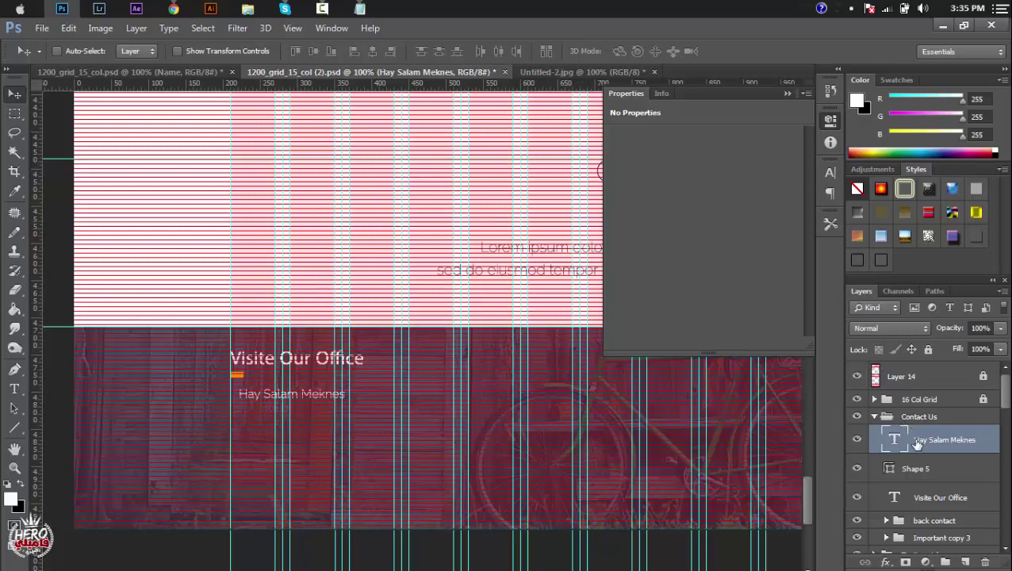
{"action": "key", "text": "Down"}
{"action": "key", "text": "Down"}
{"action": "key", "text": "Down"}
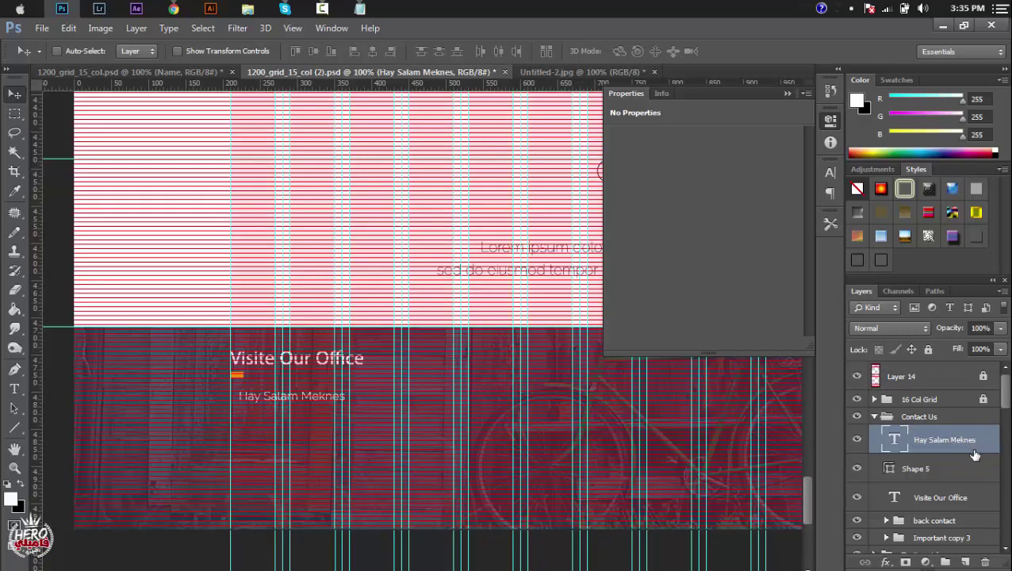
Step: Duplicate the Hay Salam Meknes line twice and move the copy down below it
{"action": "key", "text": "ctrl+j"}
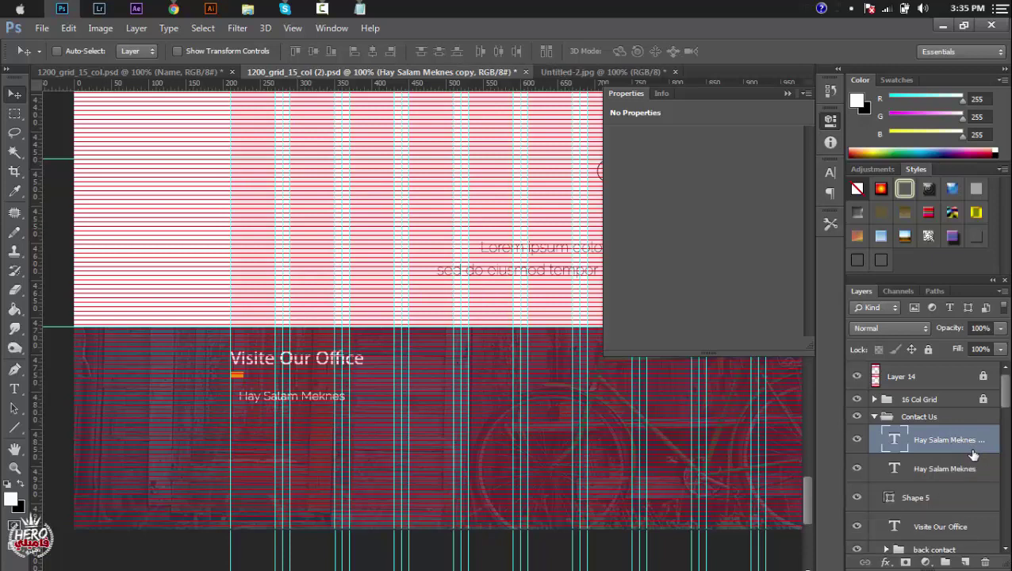
{"action": "key", "text": "ctrl+j"}
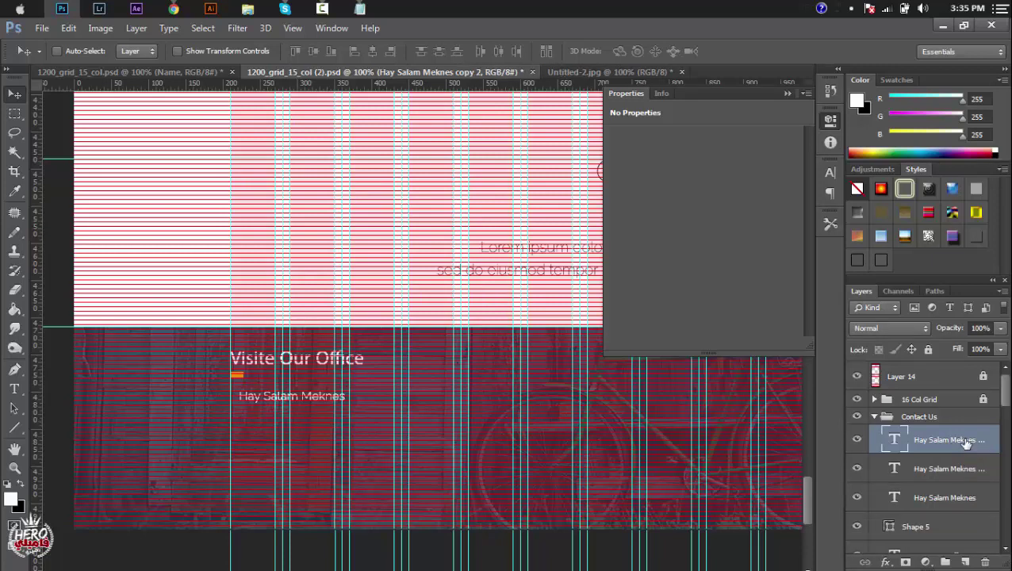
{"action": "key", "text": "shift+Down"}
{"action": "key", "text": "shift+Down"}
{"action": "key", "text": "shift+Down"}
{"action": "key", "text": "shift+Down"}
{"action": "key", "text": "shift+Down"}
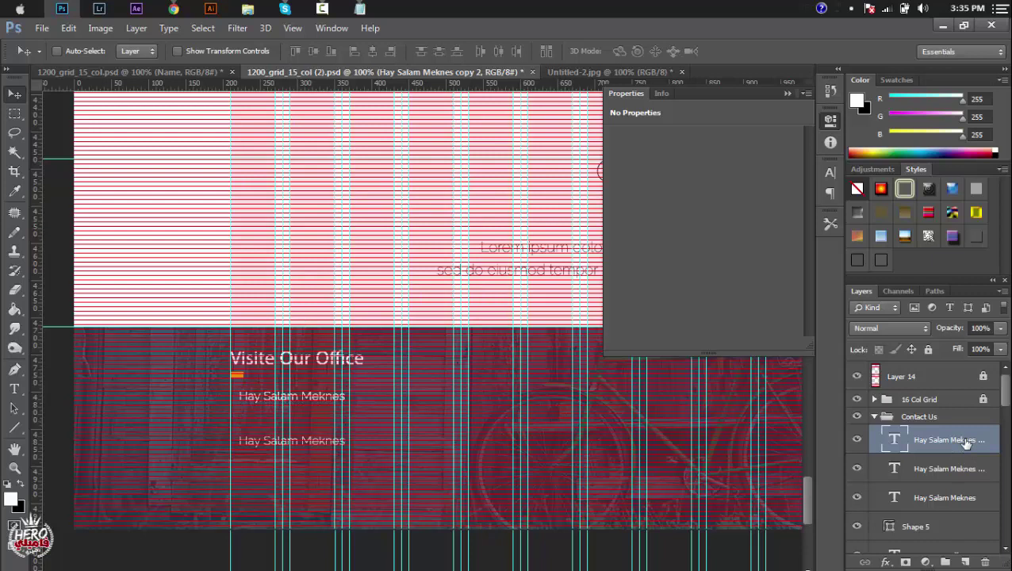
{"action": "key", "text": "shift+Down"}
{"action": "key", "text": "Down"}
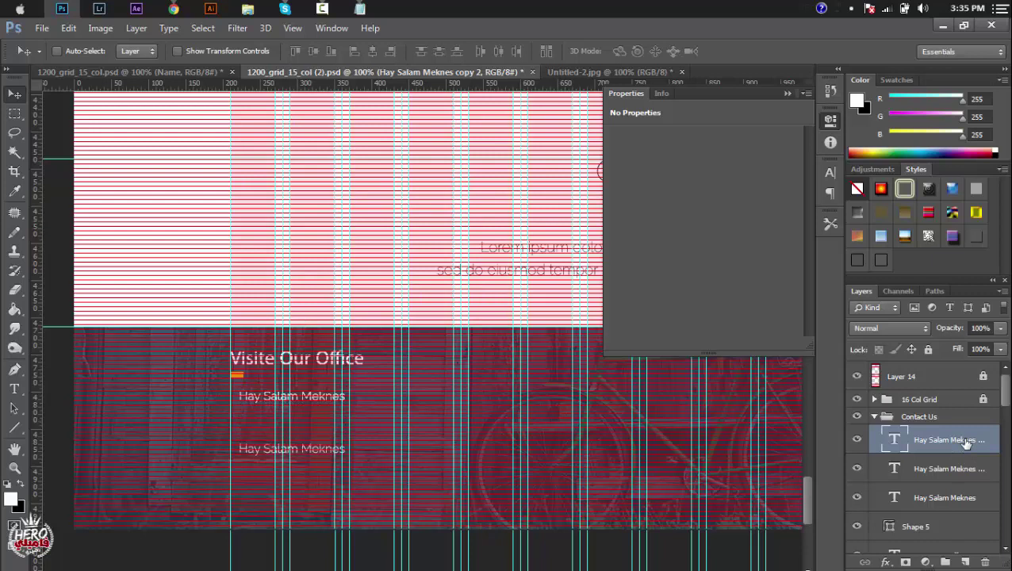
{"action": "key", "text": "Down"}
{"action": "key", "text": "Down"}
{"action": "key", "text": "Down"}
Step: Try aligning and distributing the three lines, undoing both attempts
{"action": "left_click", "coordinate": [948, 497], "text": "shift"}
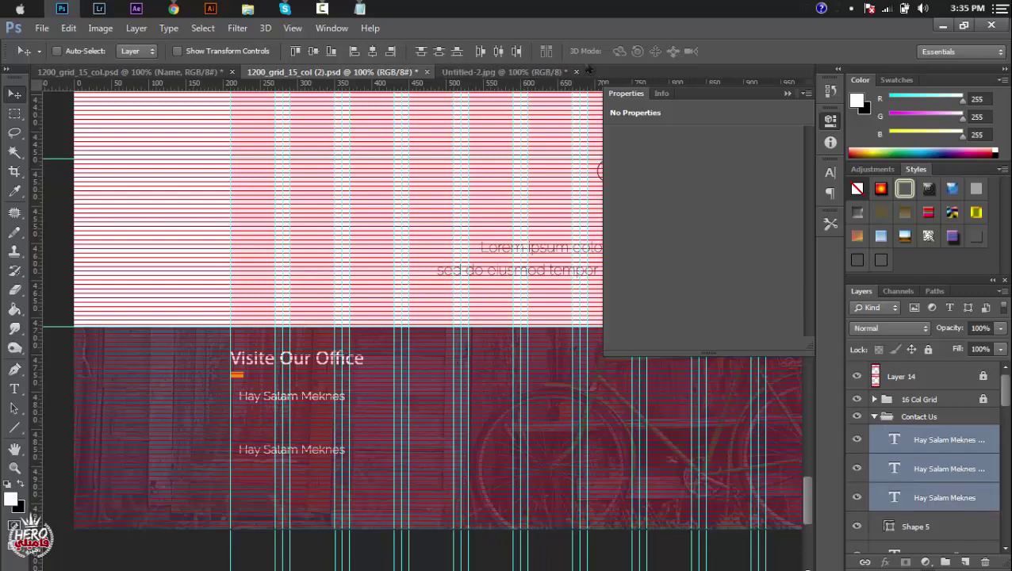
{"action": "left_click", "coordinate": [315, 52]}
{"action": "key", "text": "ctrl+z"}
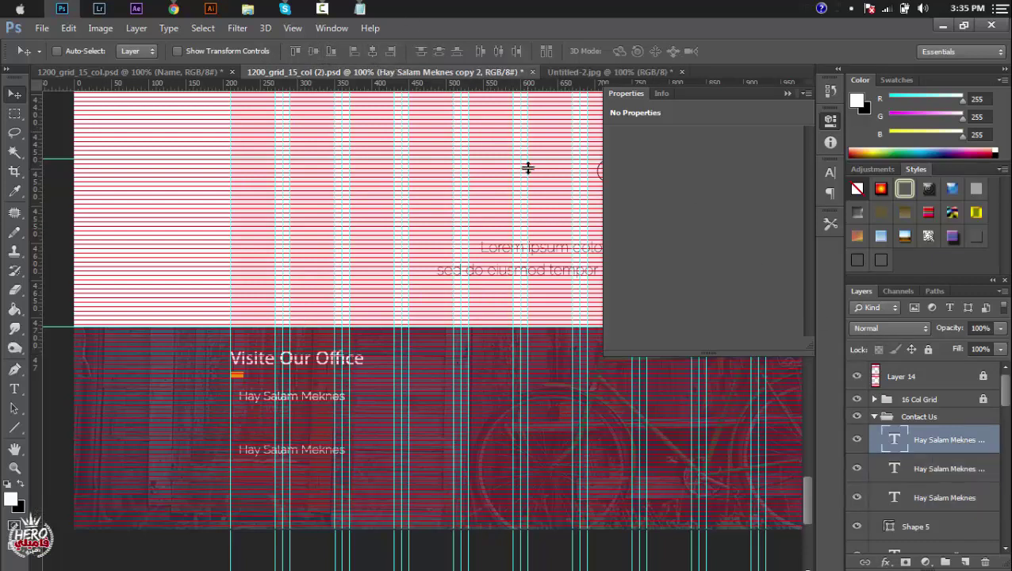
{"action": "left_click", "coordinate": [944, 494], "text": "shift"}
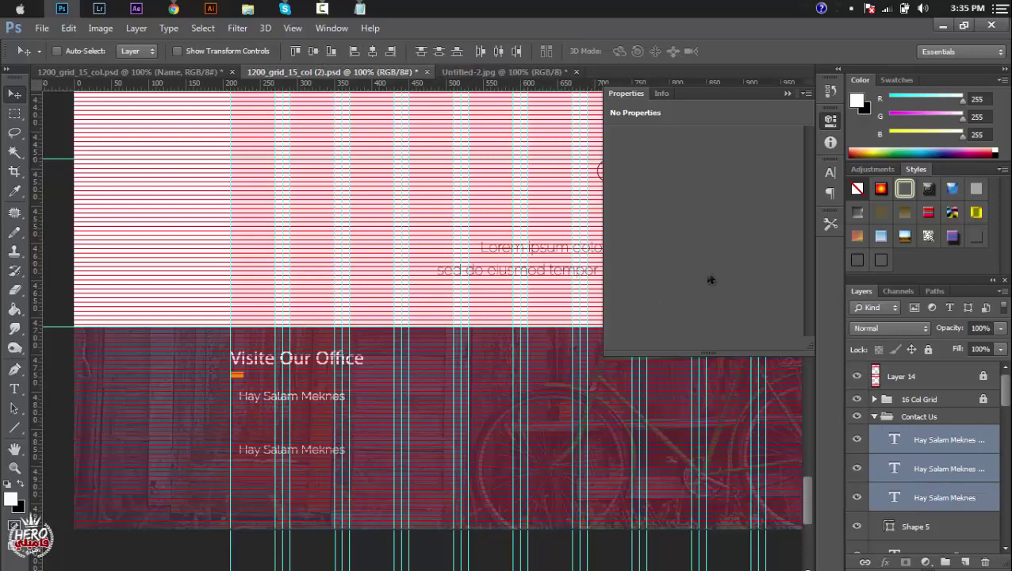
{"action": "left_click", "coordinate": [440, 52]}
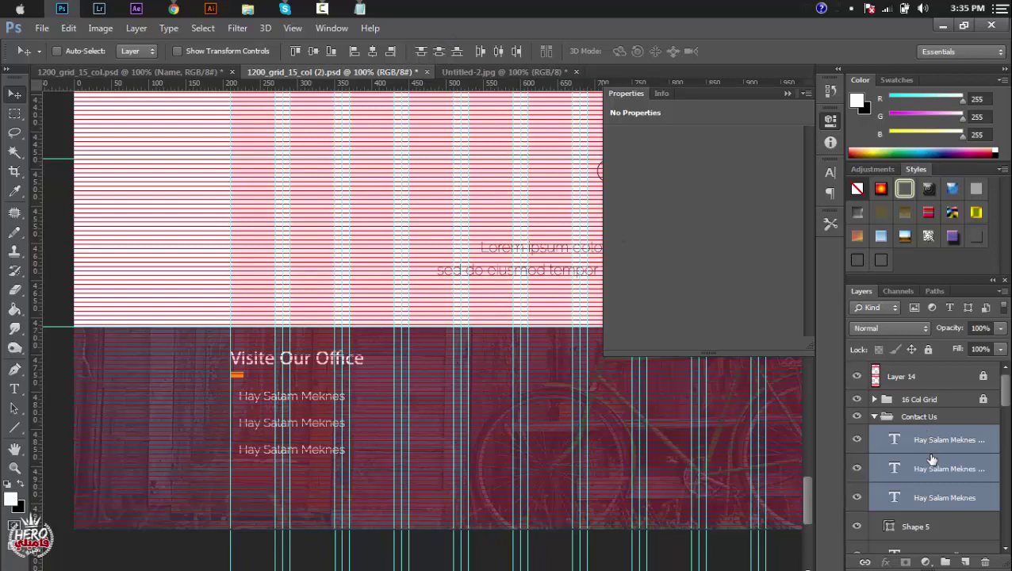
{"action": "key", "text": "ctrl+z"}
Step: Move the lower line up, distribute all three lines evenly, and hide the red overlay
{"action": "key", "text": "shift+Up"}
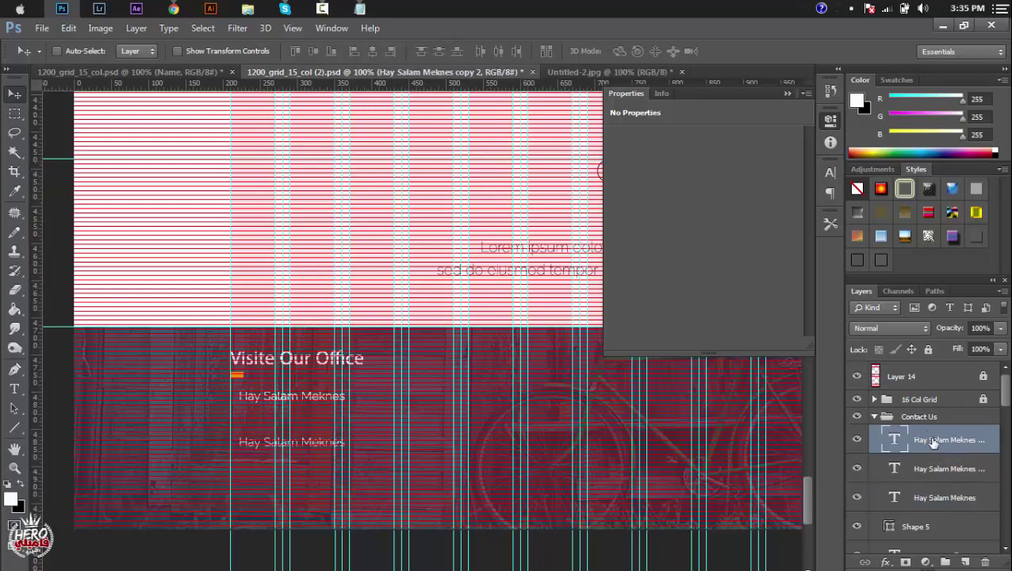
{"action": "key", "text": "shift+Up"}
{"action": "key", "text": "Down"}
{"action": "key", "text": "Down"}
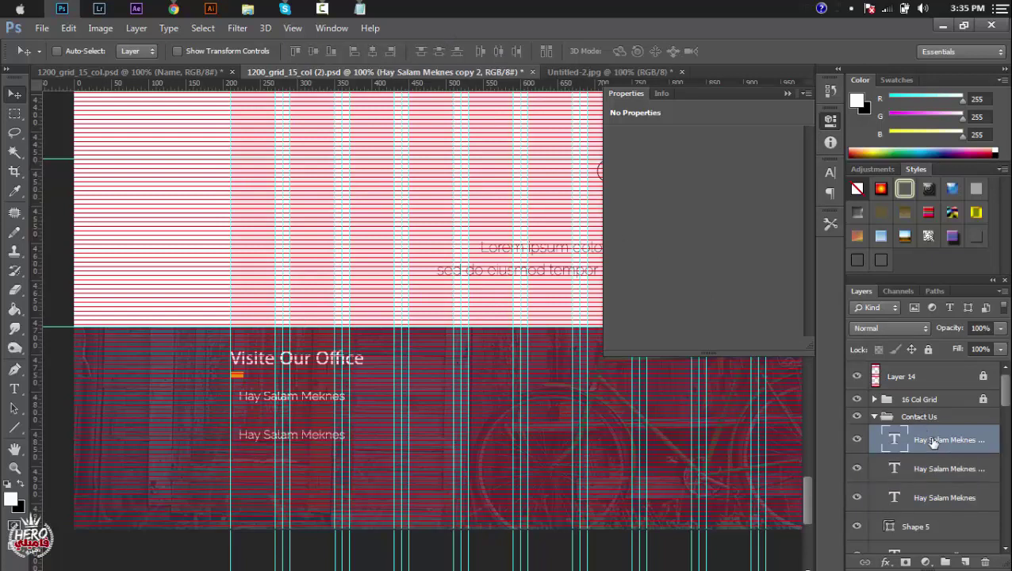
{"action": "key", "text": "Down"}
{"action": "key", "text": "Down"}
{"action": "left_click", "coordinate": [945, 496], "text": "shift"}
{"action": "left_click", "coordinate": [441, 52]}
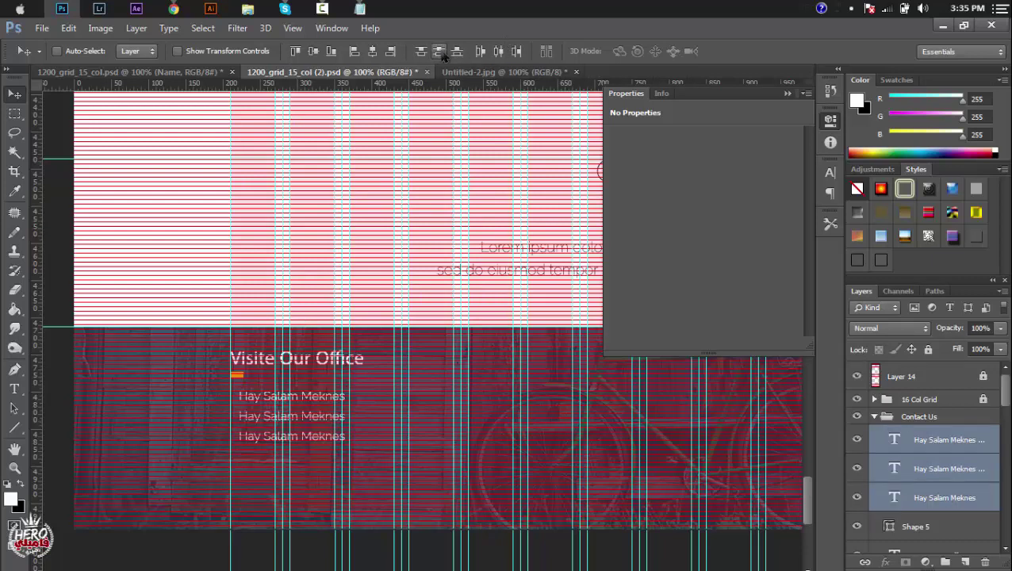
{"action": "left_click", "coordinate": [858, 377]}
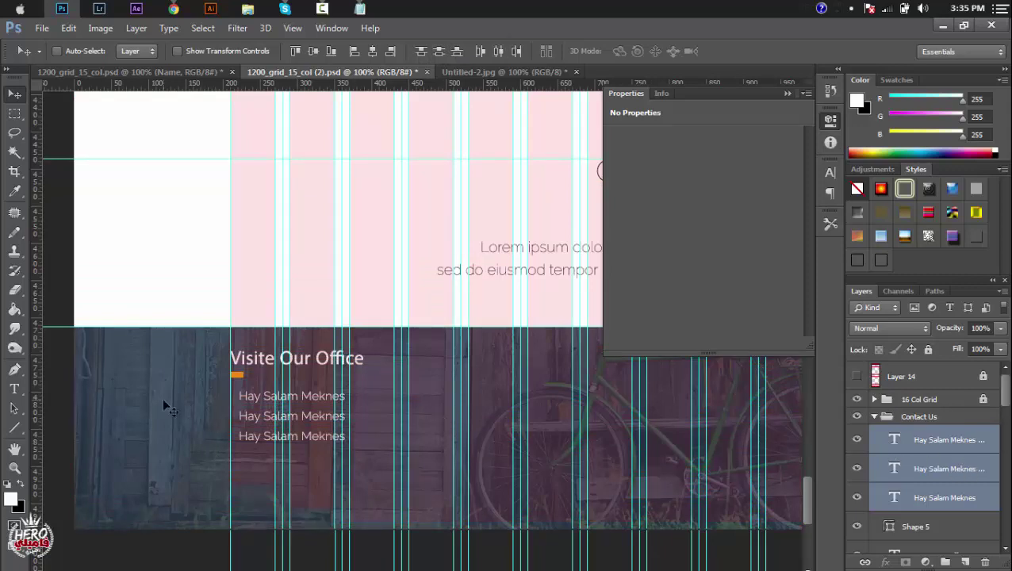
Step: Replace the middle line's text with the office phone number copied from Notepad
{"action": "left_click", "coordinate": [14, 389]}
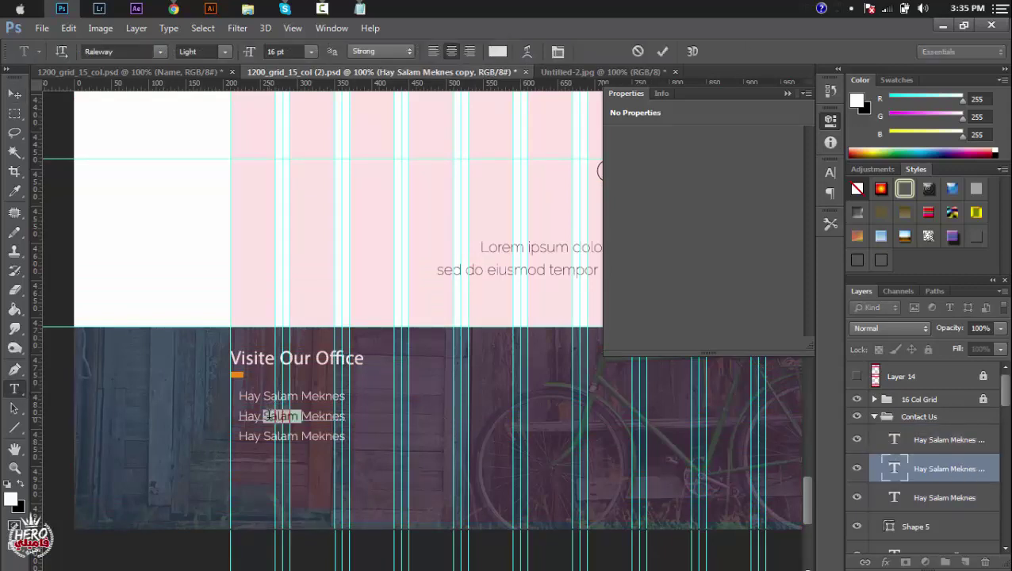
{"action": "triple_click", "coordinate": [267, 415]}
{"action": "left_click", "coordinate": [360, 8]}
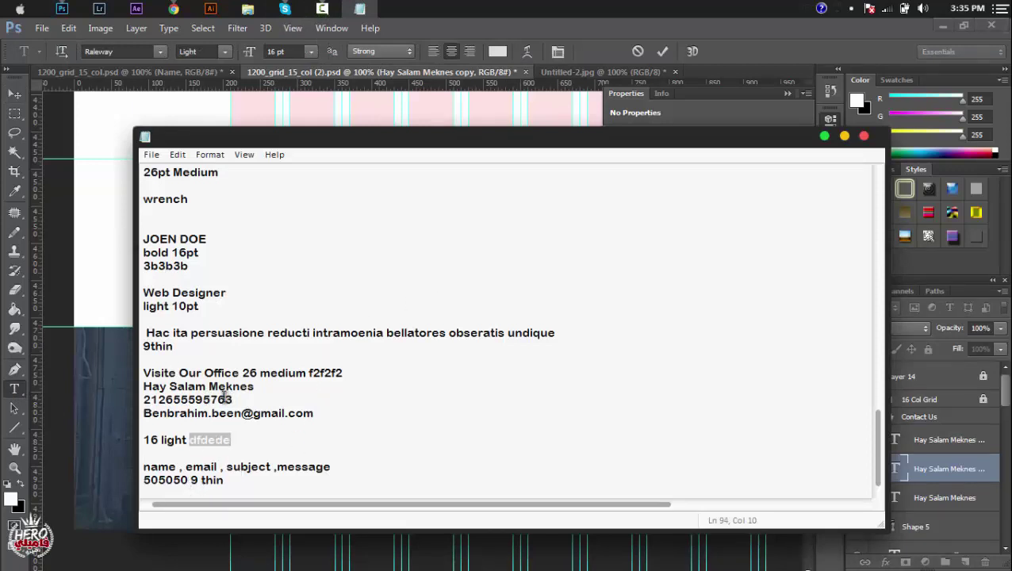
{"action": "left_click_drag", "start_coordinate": [232, 400], "coordinate": [146, 399]}
{"action": "left_click", "coordinate": [131, 405]}
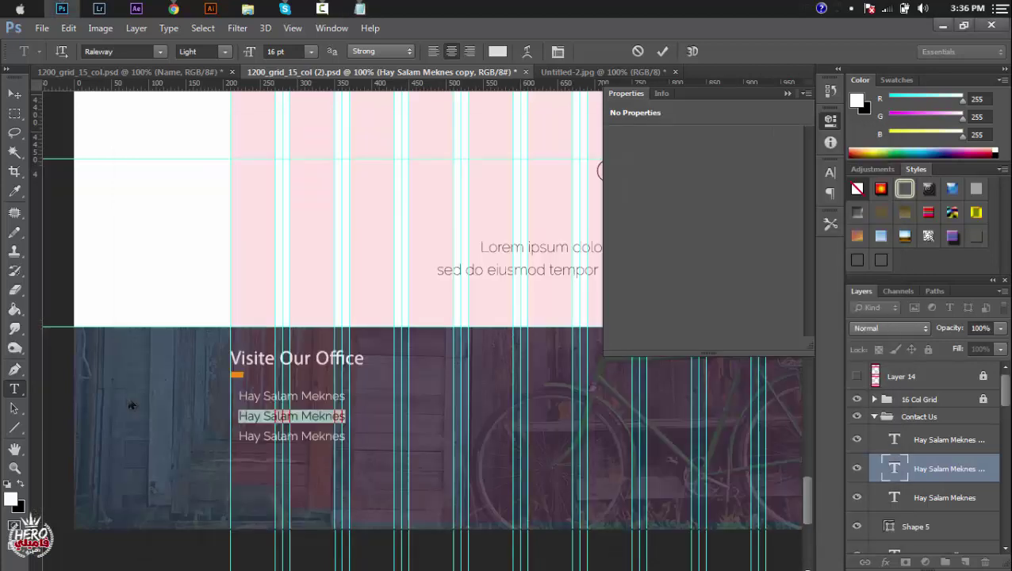
{"action": "key", "text": "ctrl+v"}
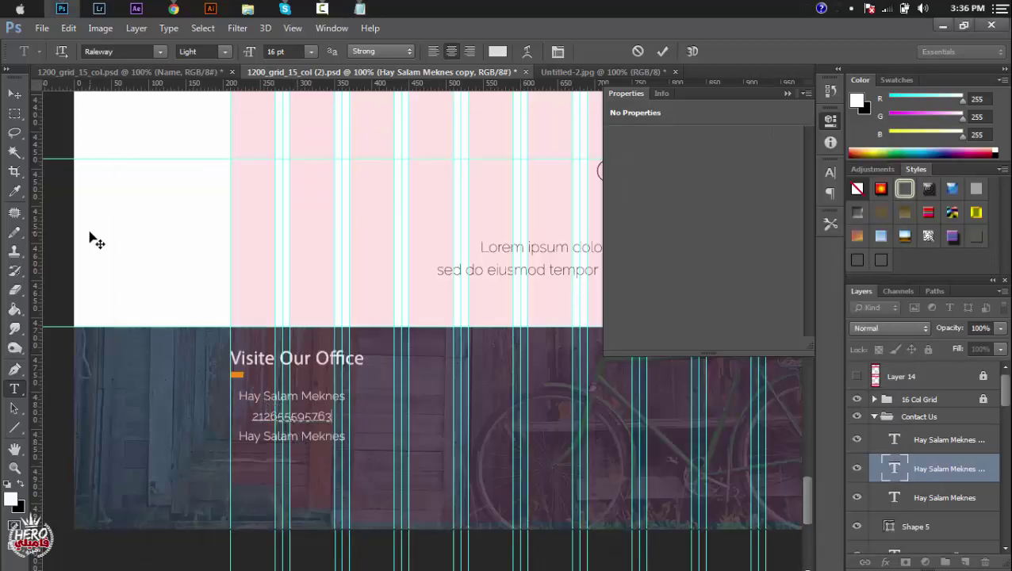
Step: Replace the third line's text with the contact e-mail address copied from Notepad
{"action": "left_click", "coordinate": [359, 8]}
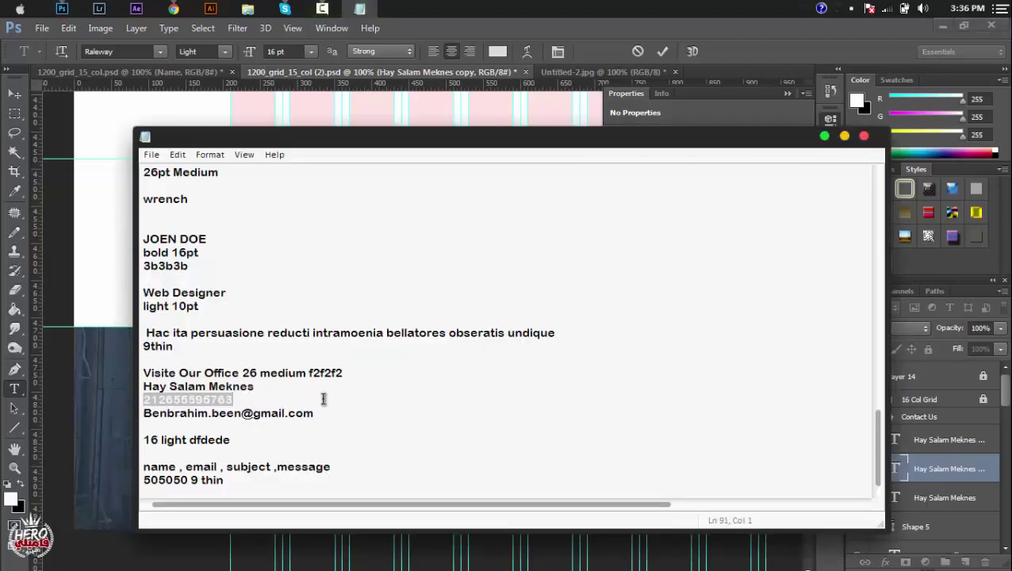
{"action": "left_click_drag", "start_coordinate": [314, 413], "coordinate": [143, 413]}
{"action": "key", "text": "ctrl+c"}
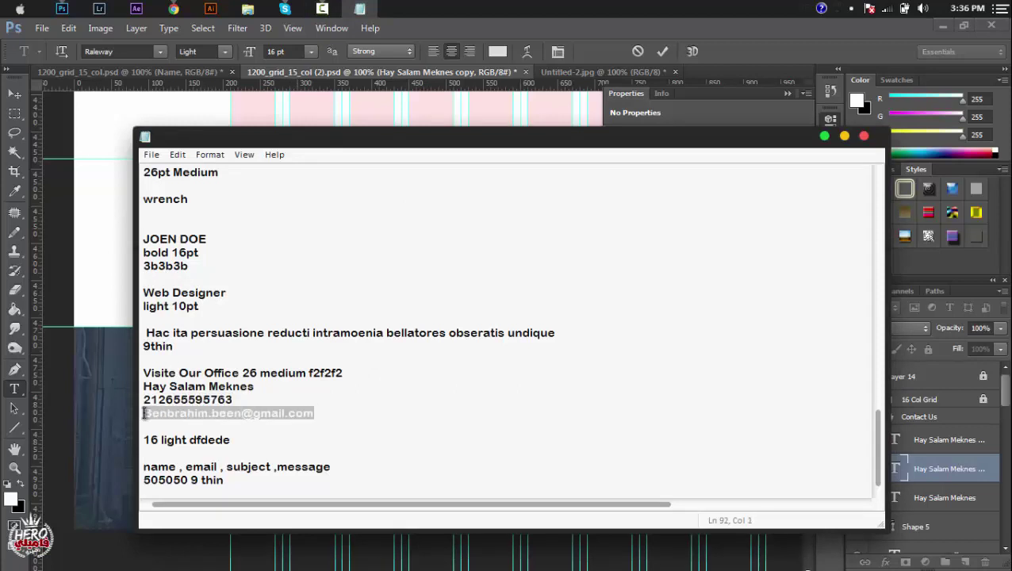
{"action": "left_click", "coordinate": [121, 426]}
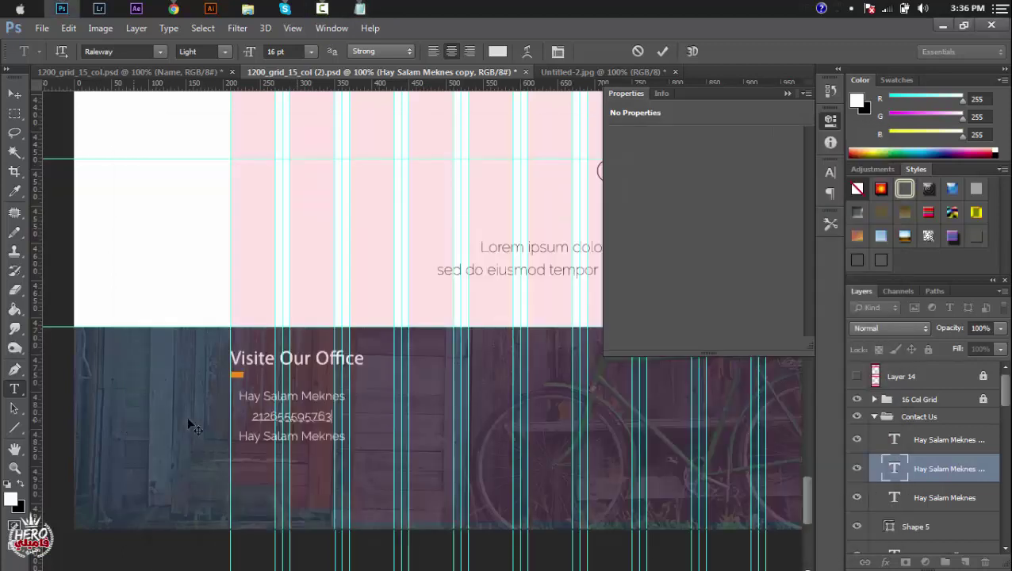
{"action": "left_click", "coordinate": [665, 51]}
{"action": "double_click", "coordinate": [260, 436]}
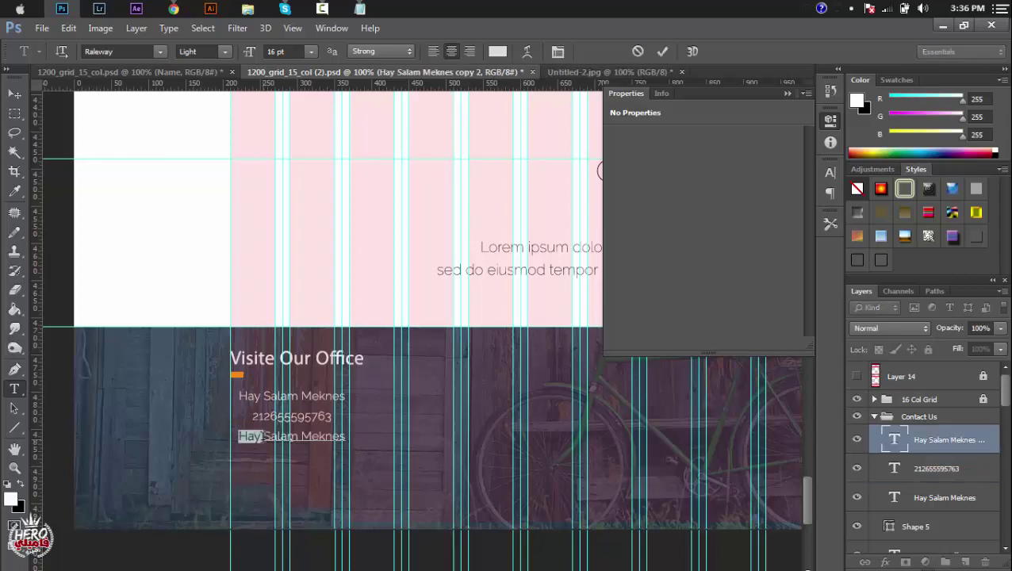
{"action": "key", "text": "ctrl+a"}
{"action": "key", "text": "ctrl+v"}
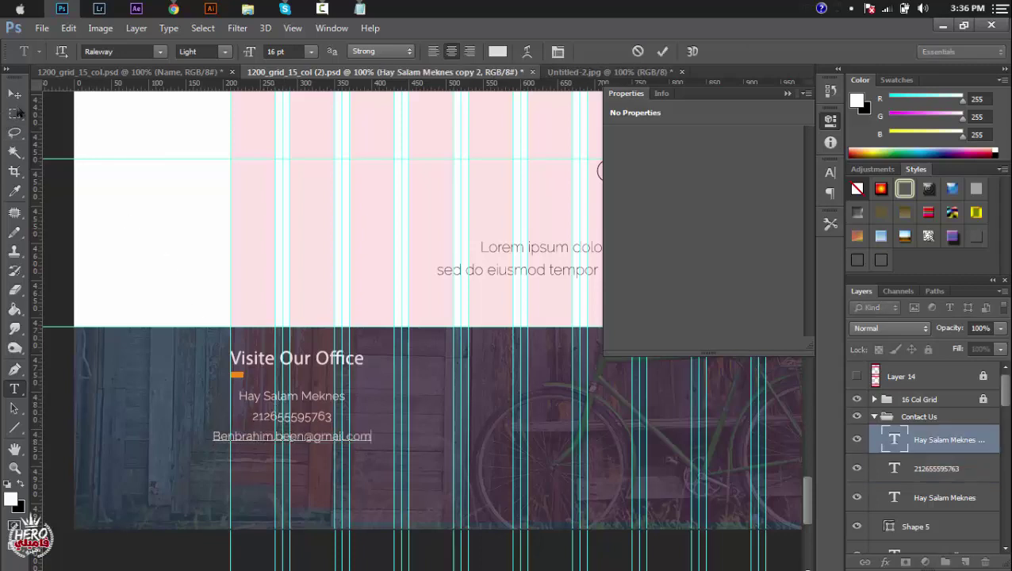
Step: Commit the e-mail text and add a vertical guide at about 223 px, then move it to 232 px
{"action": "left_click", "coordinate": [14, 93]}
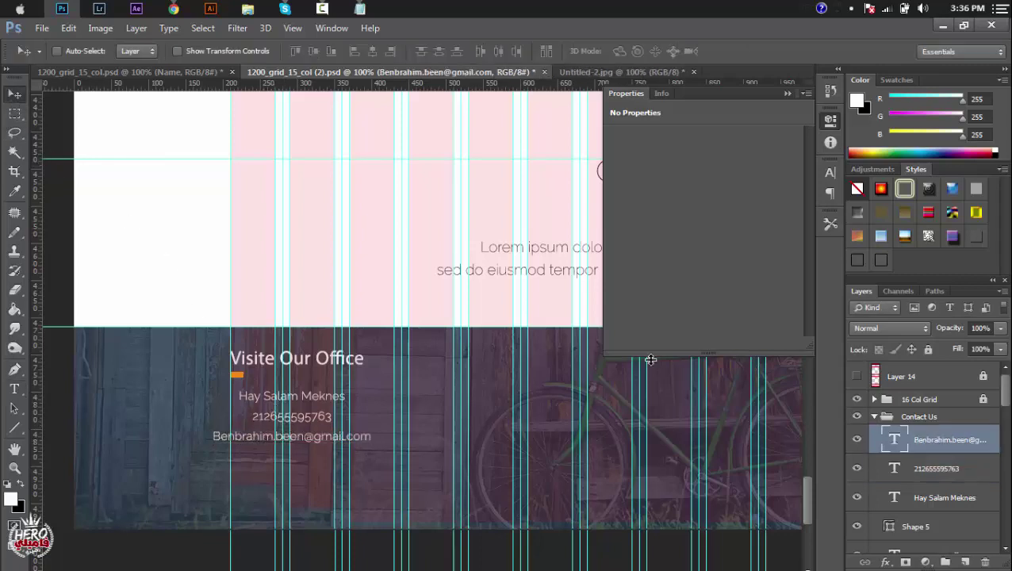
{"action": "left_click", "coordinate": [912, 500]}
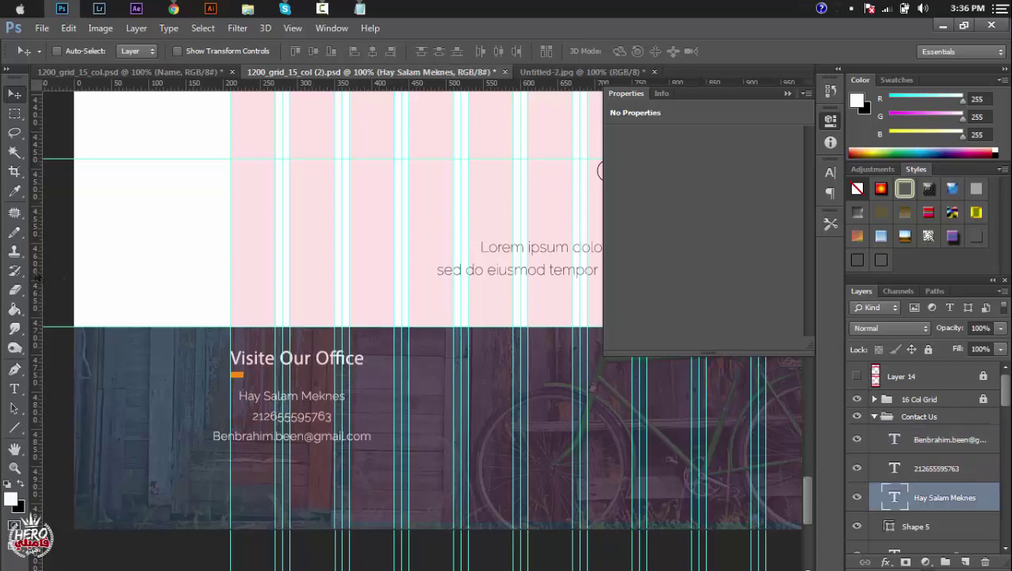
{"action": "left_click_drag", "start_coordinate": [38, 276], "coordinate": [240, 288]}
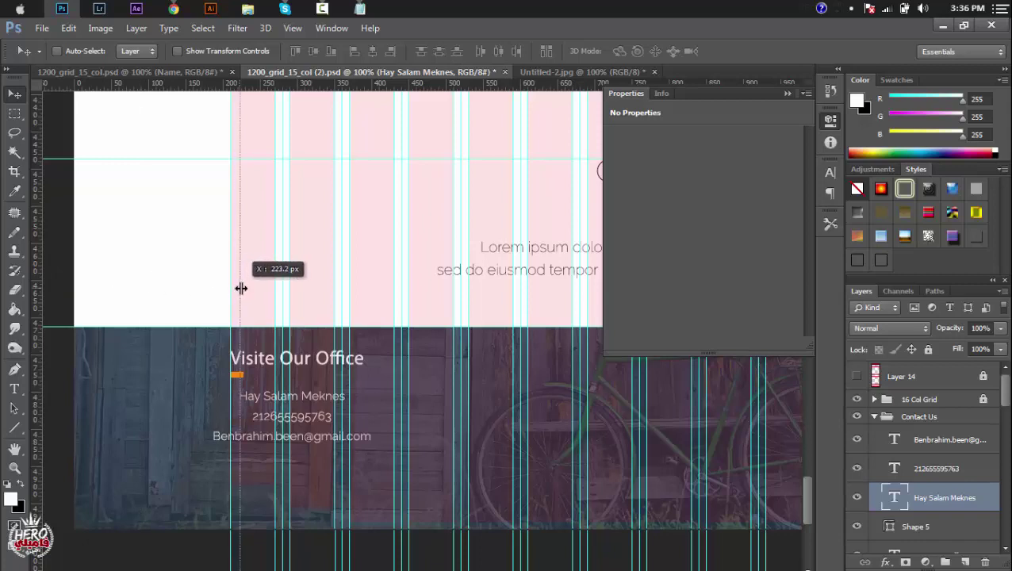
{"action": "left_click", "coordinate": [924, 468]}
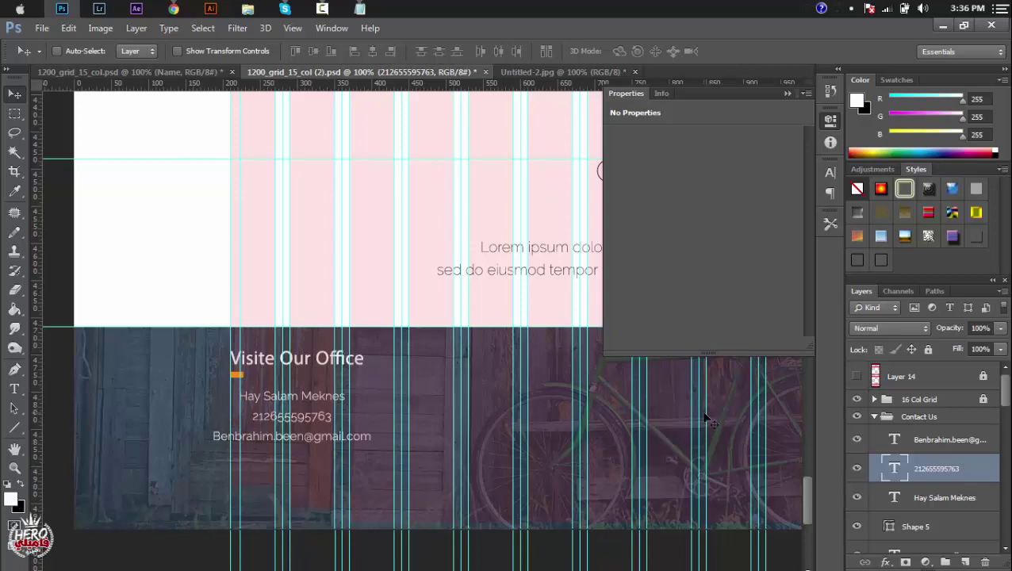
{"action": "left_click", "coordinate": [924, 495]}
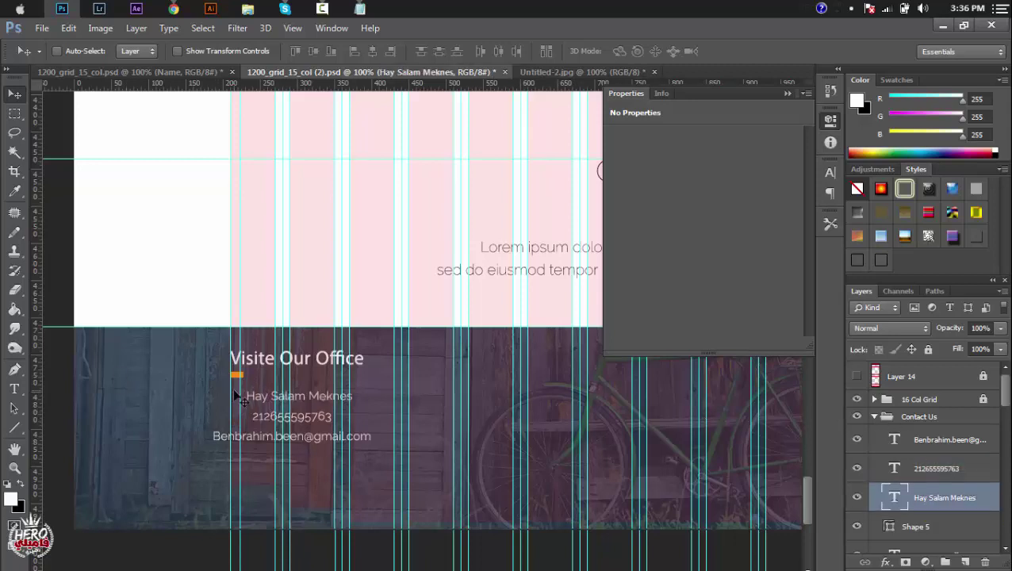
{"action": "left_click_drag", "start_coordinate": [239, 392], "coordinate": [246, 395]}
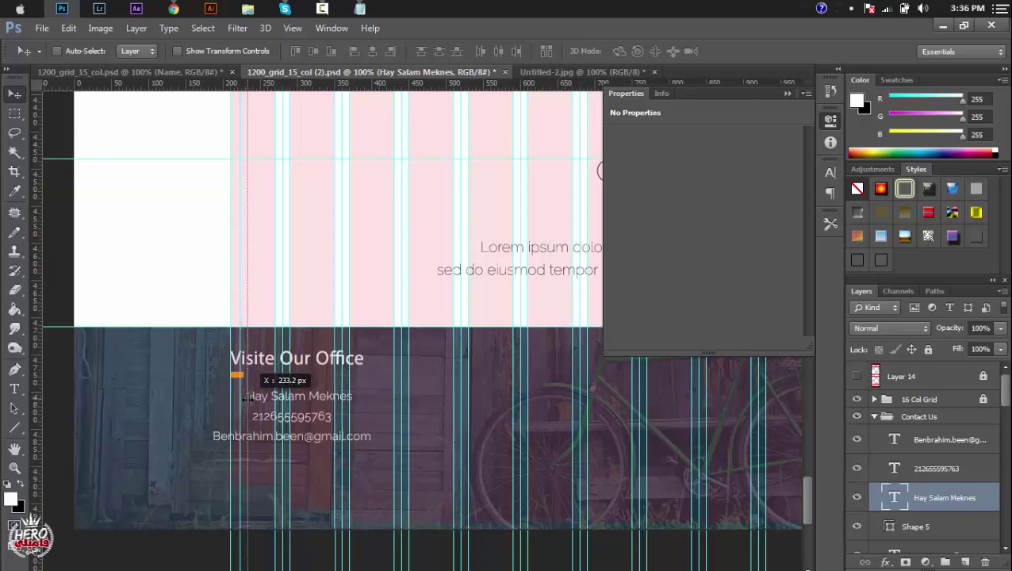
{"action": "left_click_drag", "start_coordinate": [244, 395], "coordinate": [248, 395]}
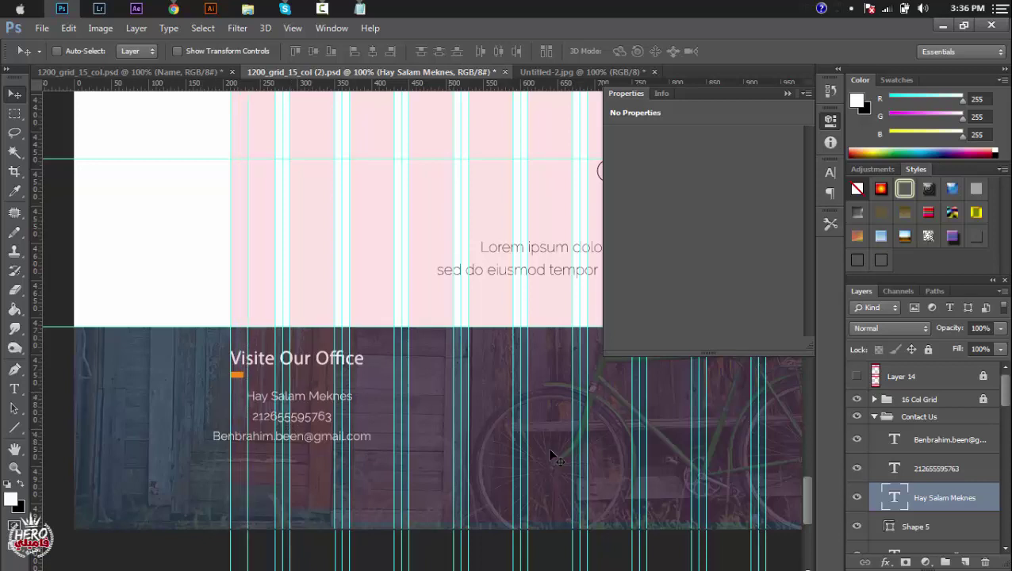
{"action": "left_click", "coordinate": [238, 376], "text": "ctrl"}
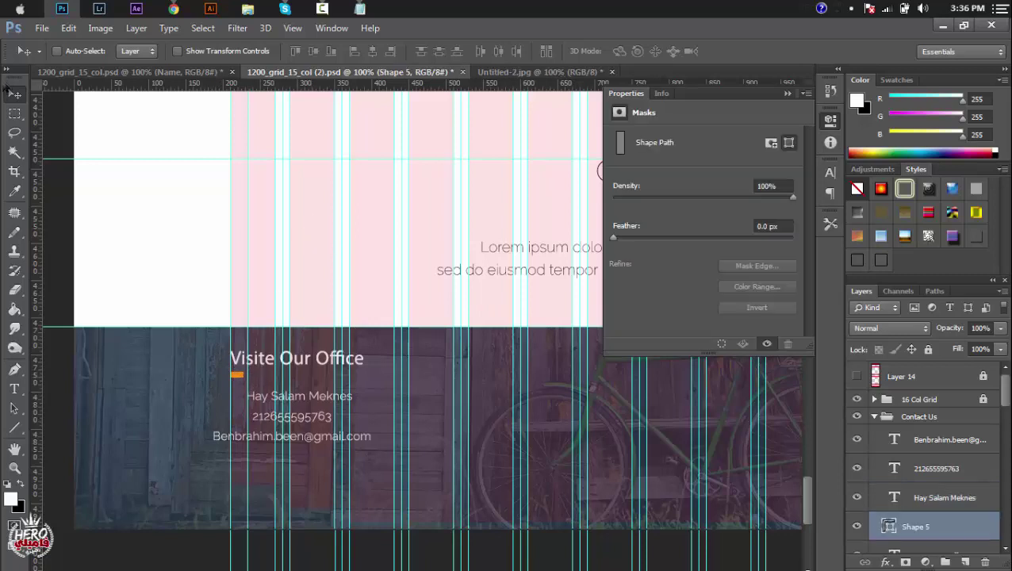
Step: Align the orange underline bar's left edge with the guide and move the guide to its right edge
{"action": "left_click", "coordinate": [220, 52]}
{"action": "scroll", "coordinate": [238, 374], "scroll_direction": "up", "scroll_amount": 2}
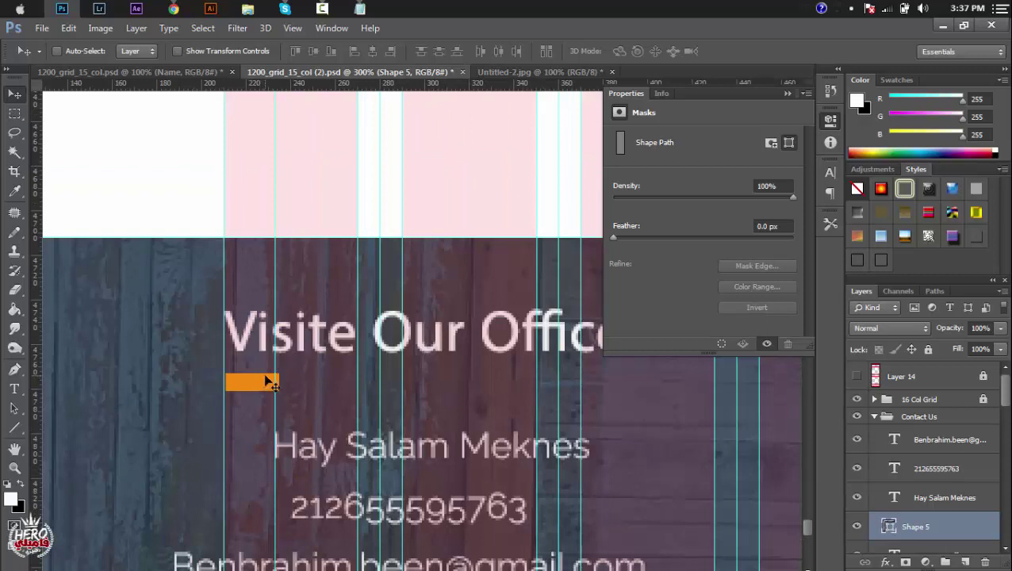
{"action": "left_click_drag", "start_coordinate": [268, 383], "coordinate": [263, 383]}
{"action": "left_click_drag", "start_coordinate": [276, 360], "coordinate": [282, 361]}
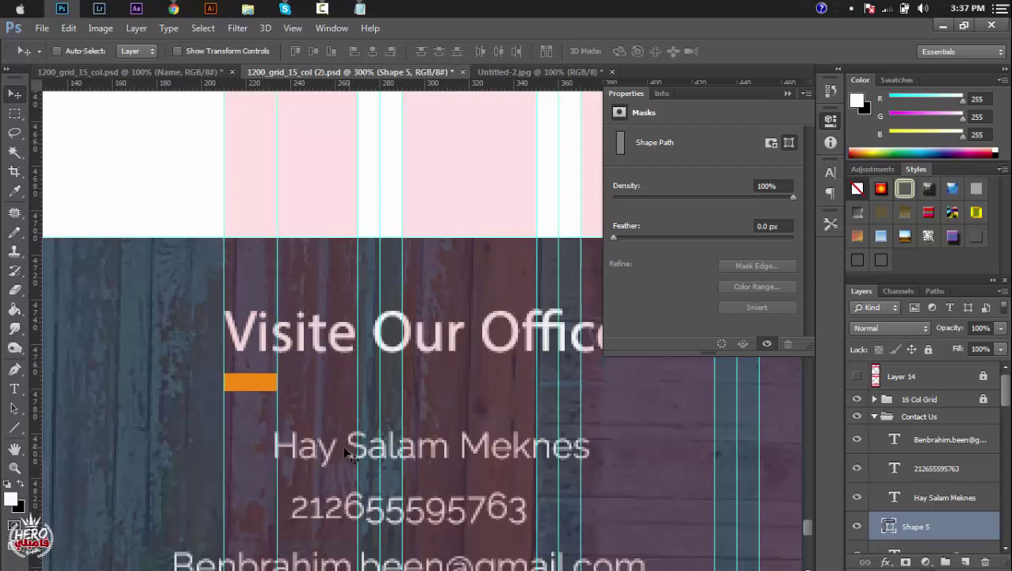
Step: Nudge the address, phone and e-mail lines sideways so their left edges line up
{"action": "left_click", "coordinate": [329, 459], "text": "ctrl"}
{"action": "key", "text": "Right"}
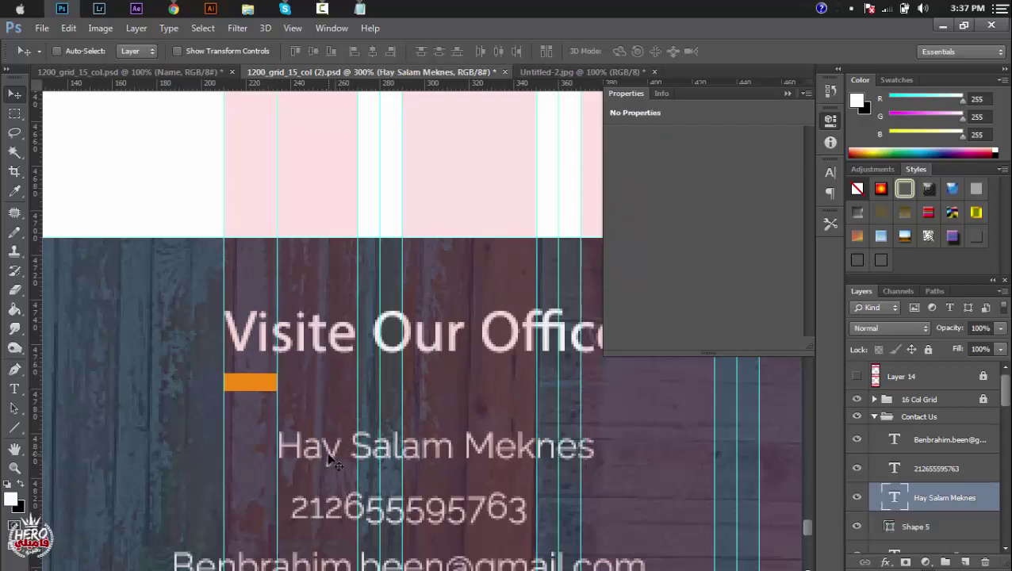
{"action": "left_click", "coordinate": [342, 506], "text": "ctrl"}
{"action": "key", "text": "shift+Left"}
{"action": "key", "text": "Right"}
{"action": "key", "text": "Right"}
{"action": "key", "text": "Right"}
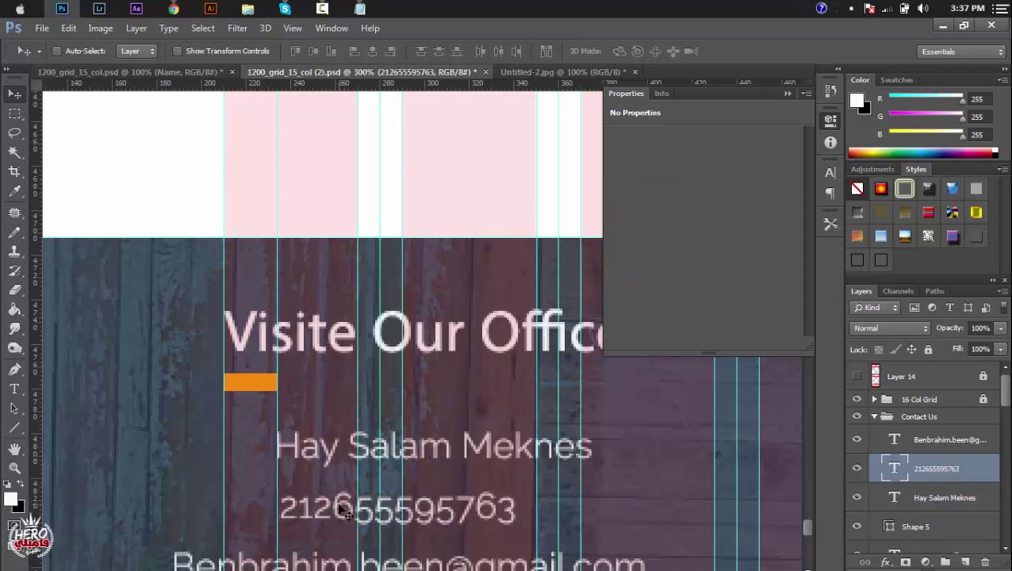
{"action": "key", "text": "Right"}
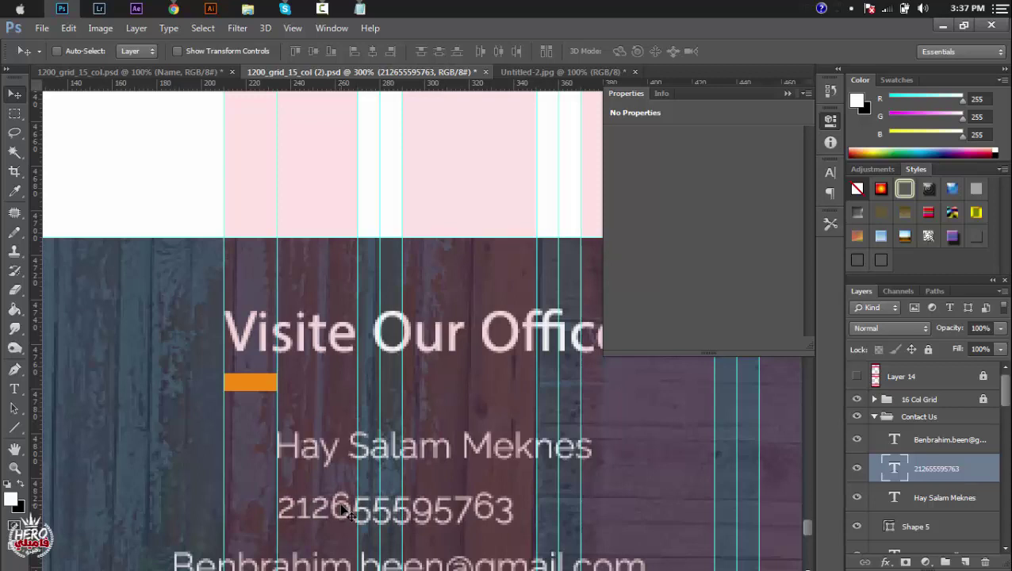
{"action": "left_click", "coordinate": [333, 565], "text": "ctrl"}
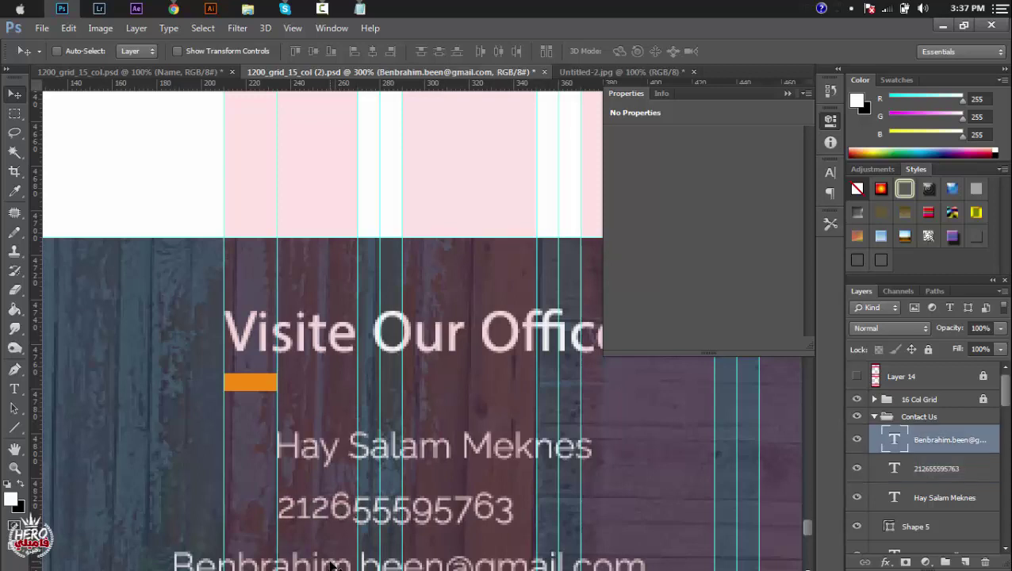
{"action": "key", "text": "shift+Right"}
{"action": "key", "text": "shift+Right"}
{"action": "key", "text": "shift+Right"}
{"action": "key", "text": "shift+Right"}
{"action": "key", "text": "Right"}
{"action": "key", "text": "Right"}
{"action": "key", "text": "Left"}
{"action": "key", "text": "Left"}
{"action": "key", "text": "Left"}
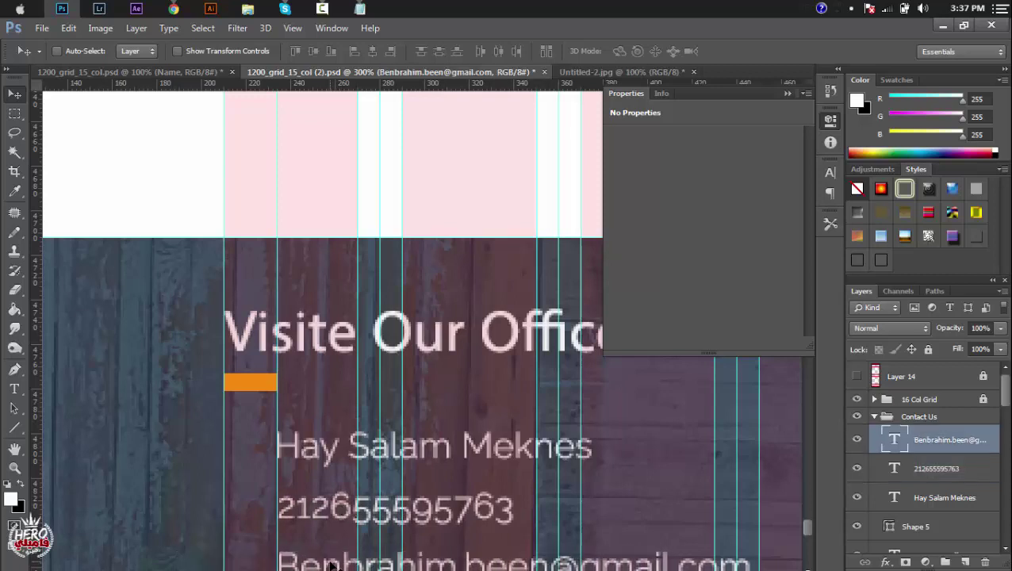
{"action": "key", "text": "Left"}
Step: Check against the baseline grid, nudging the phone and e-mail lines up, then hide the grid
{"action": "left_click", "coordinate": [857, 375]}
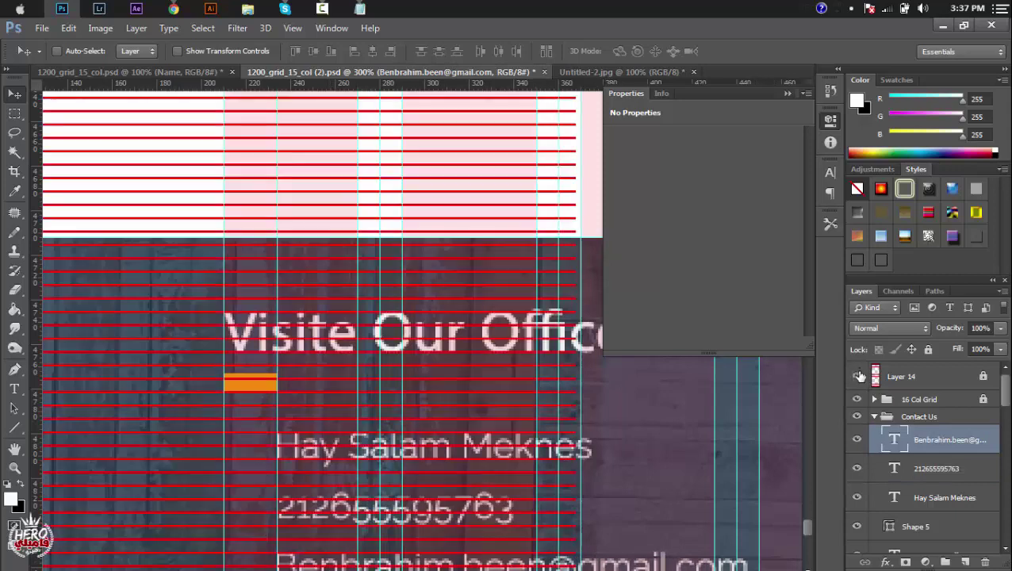
{"action": "left_click", "coordinate": [914, 464]}
{"action": "key", "text": "Up"}
{"action": "key", "text": "Up"}
{"action": "key", "text": "Up"}
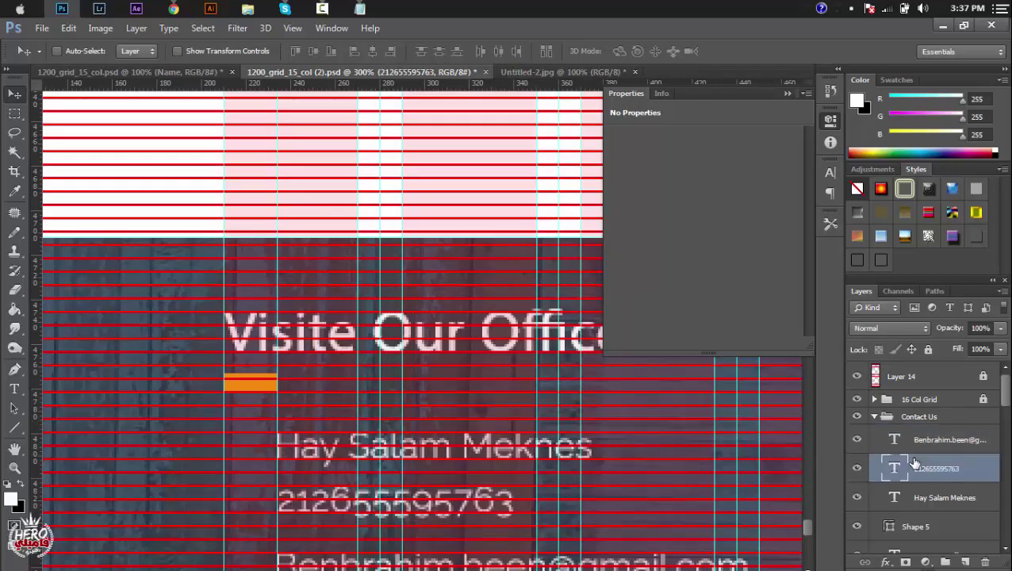
{"action": "left_click", "coordinate": [934, 497]}
{"action": "key", "text": "Up"}
{"action": "key", "text": "Up"}
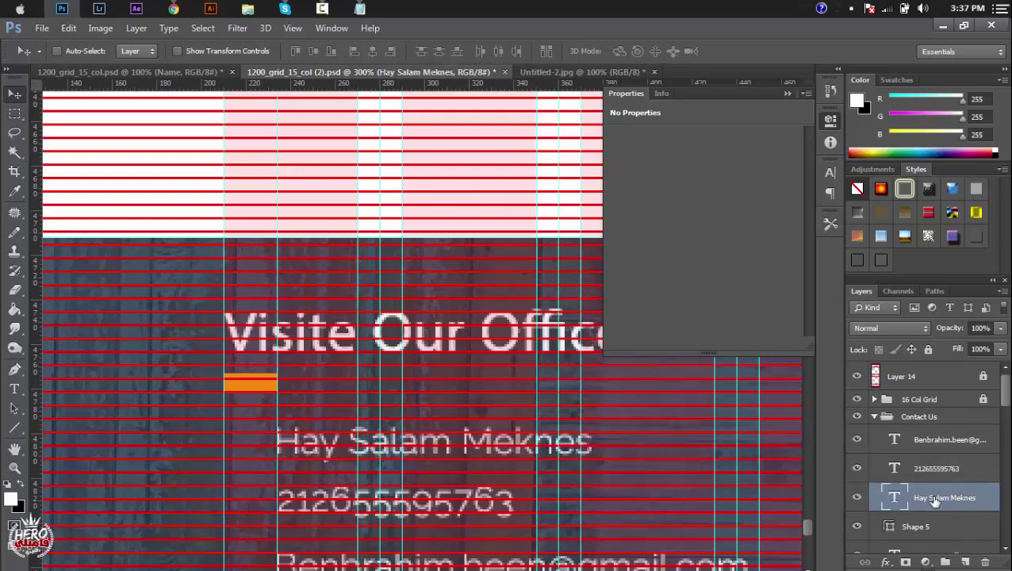
{"action": "key", "text": "ctrl+alt+z"}
{"action": "key", "text": "ctrl+alt+z"}
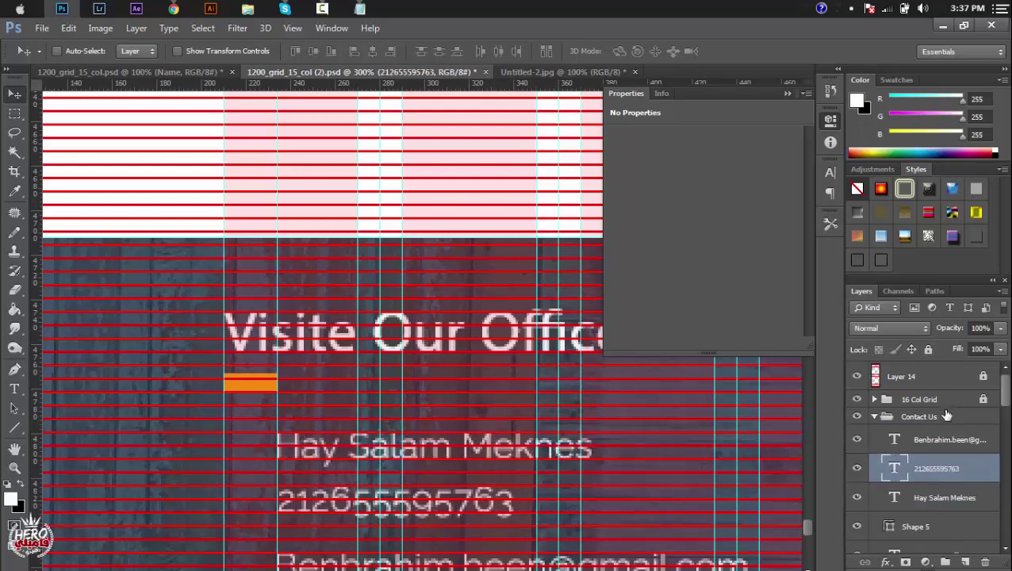
{"action": "left_click", "coordinate": [940, 434]}
{"action": "key", "text": "Up"}
{"action": "key", "text": "Up"}
{"action": "key", "text": "Up"}
{"action": "key", "text": "Up"}
{"action": "key", "text": "Up"}
{"action": "key", "text": "Up"}
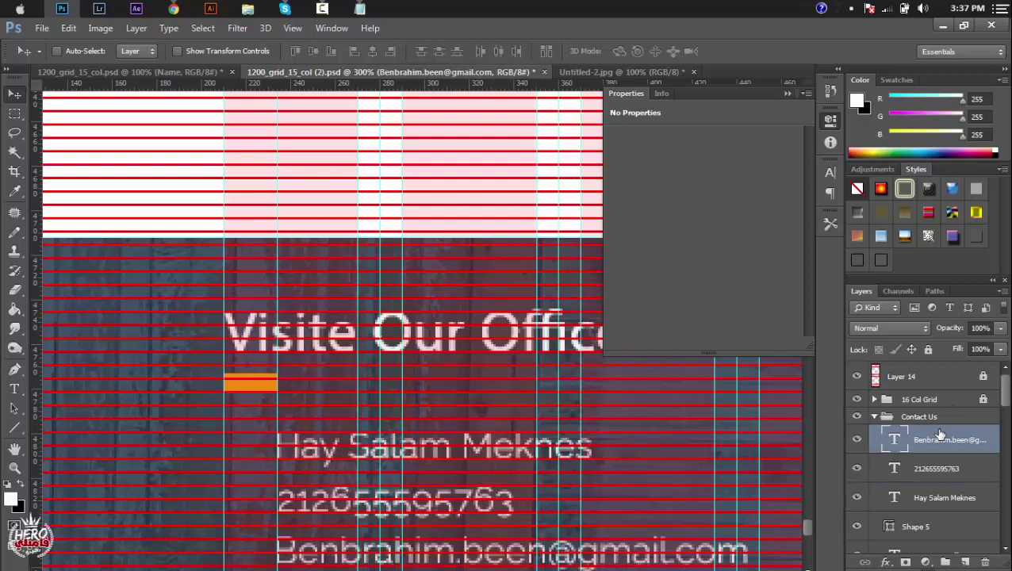
{"action": "key", "text": "Down"}
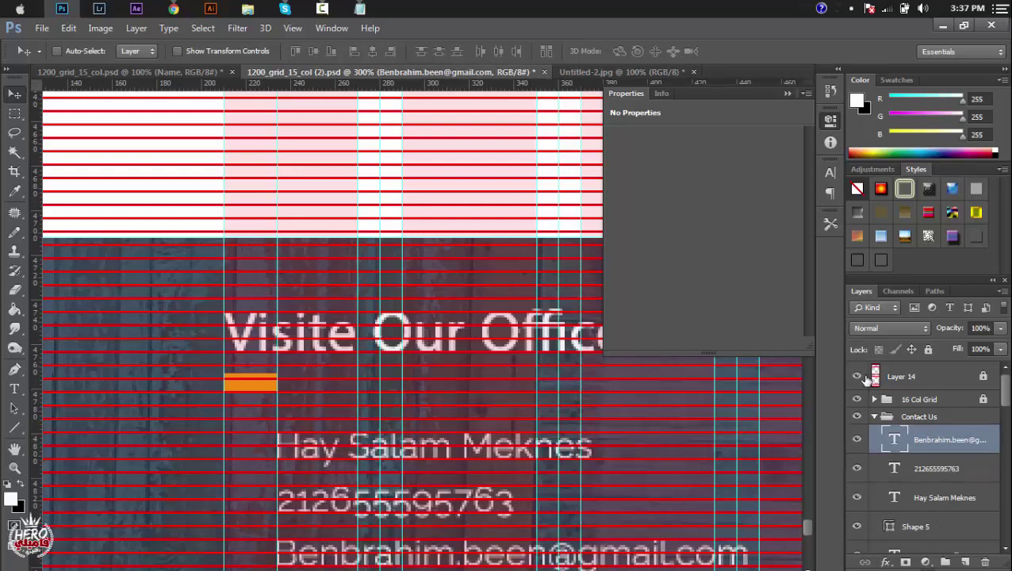
{"action": "left_click", "coordinate": [857, 377]}
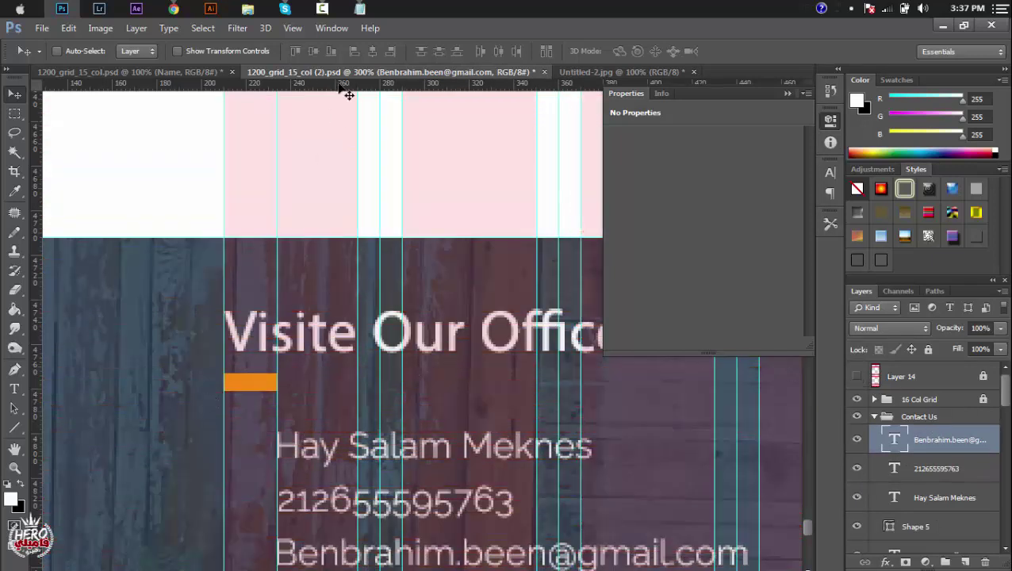
Step: Search Chrome's Font Awesome cheatsheet for 'map' and scroll to the fa-map-marker entry
{"action": "left_click", "coordinate": [182, 11]}
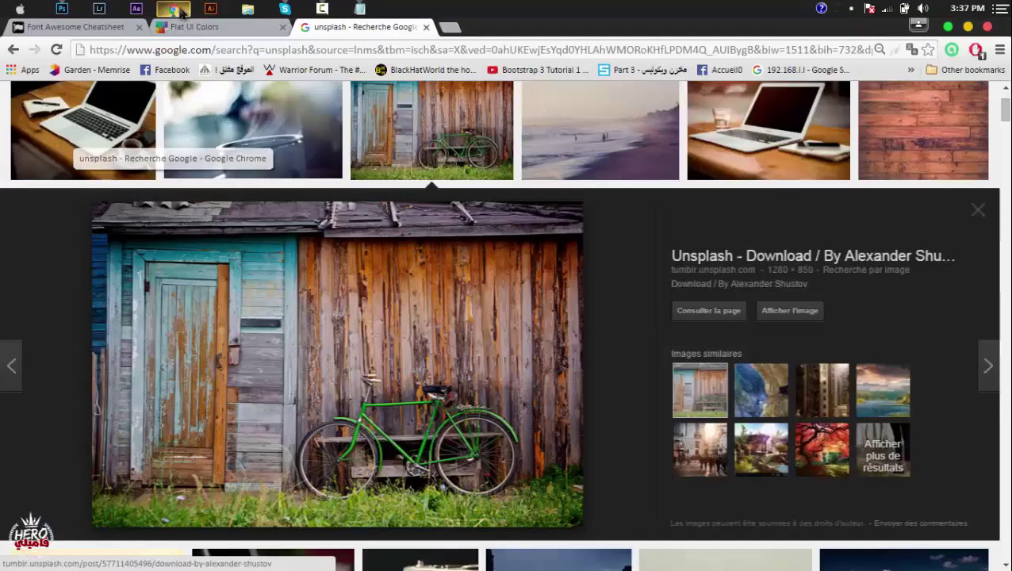
{"action": "left_click", "coordinate": [123, 29]}
{"action": "left_click_drag", "start_coordinate": [786, 99], "coordinate": [728, 95]}
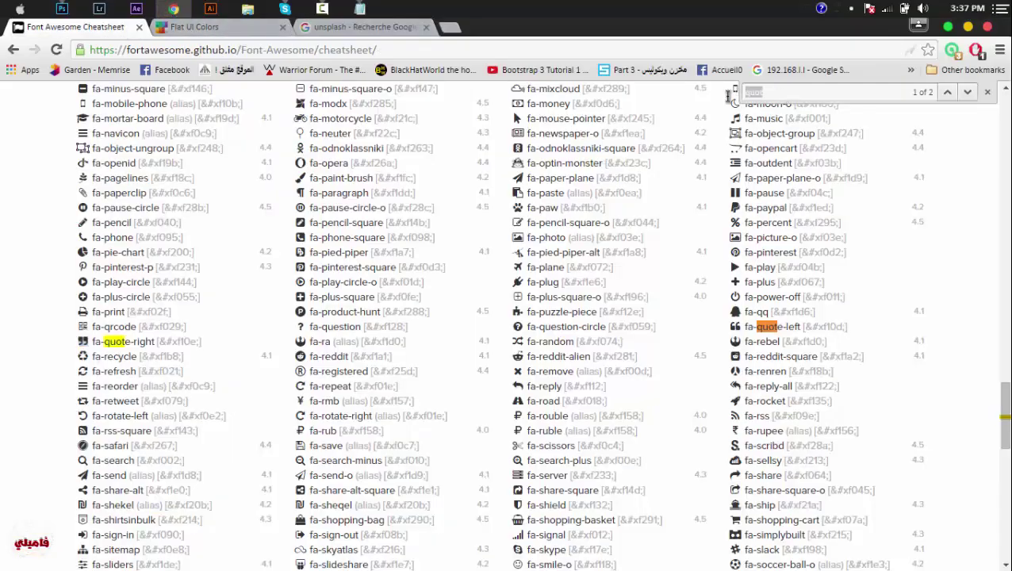
{"action": "type", "text": "map"}
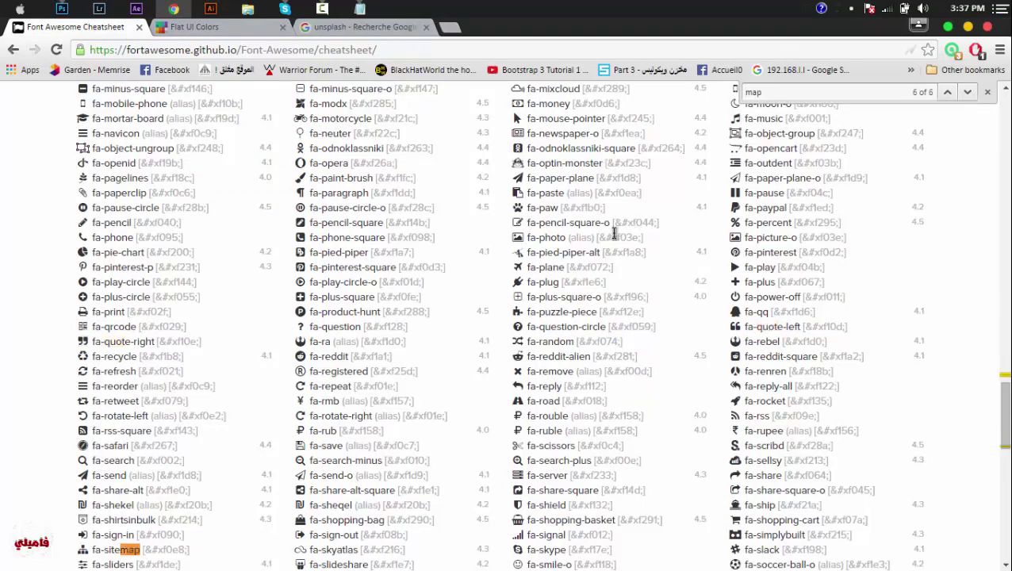
{"action": "scroll", "coordinate": [202, 459], "scroll_direction": "down", "scroll_amount": 4}
{"action": "scroll", "coordinate": [202, 458], "scroll_direction": "down", "scroll_amount": 3}
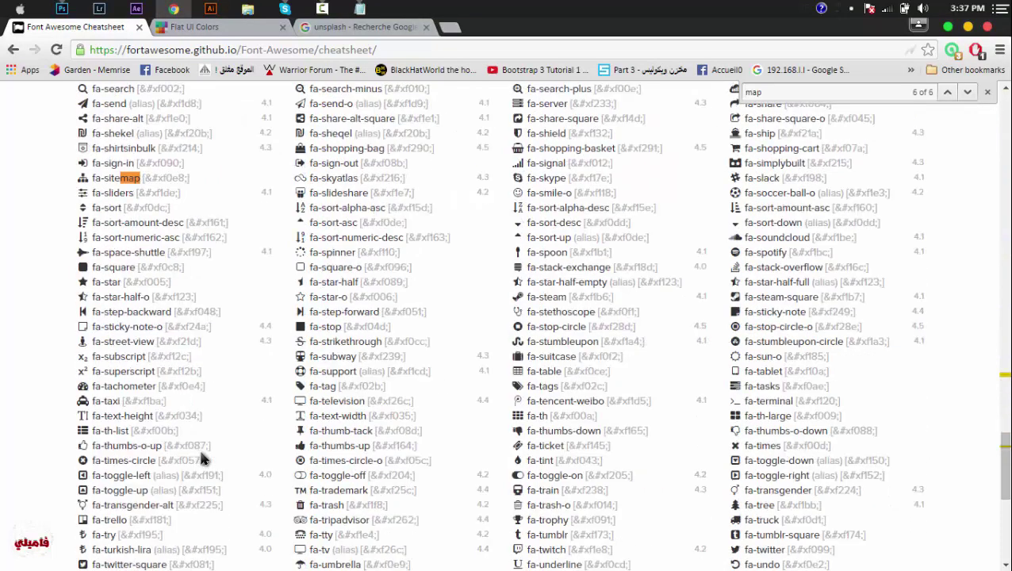
{"action": "scroll", "coordinate": [202, 458], "scroll_direction": "down", "scroll_amount": 4}
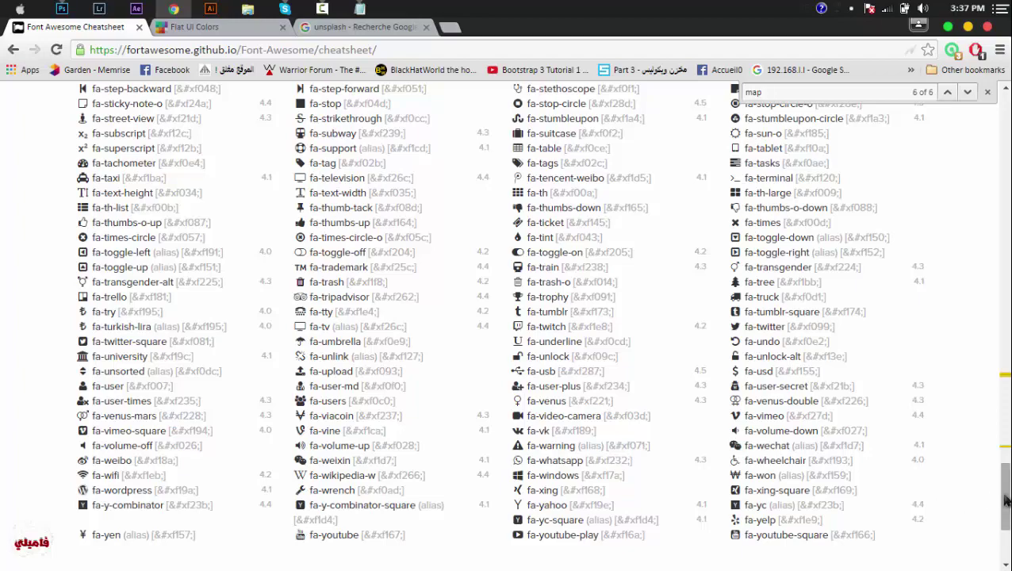
{"action": "left_click_drag", "start_coordinate": [1002, 500], "coordinate": [1004, 388]}
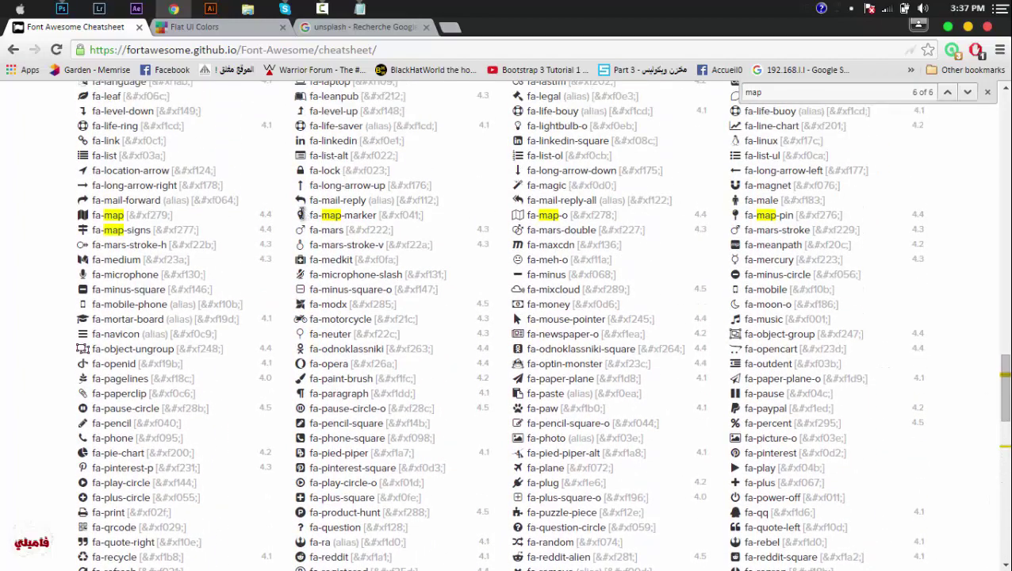
{"action": "left_click", "coordinate": [62, 9]}
Step: Paste the map-marker glyph as a new text layer left of the address, set in FontAwesome
{"action": "left_click", "coordinate": [14, 389]}
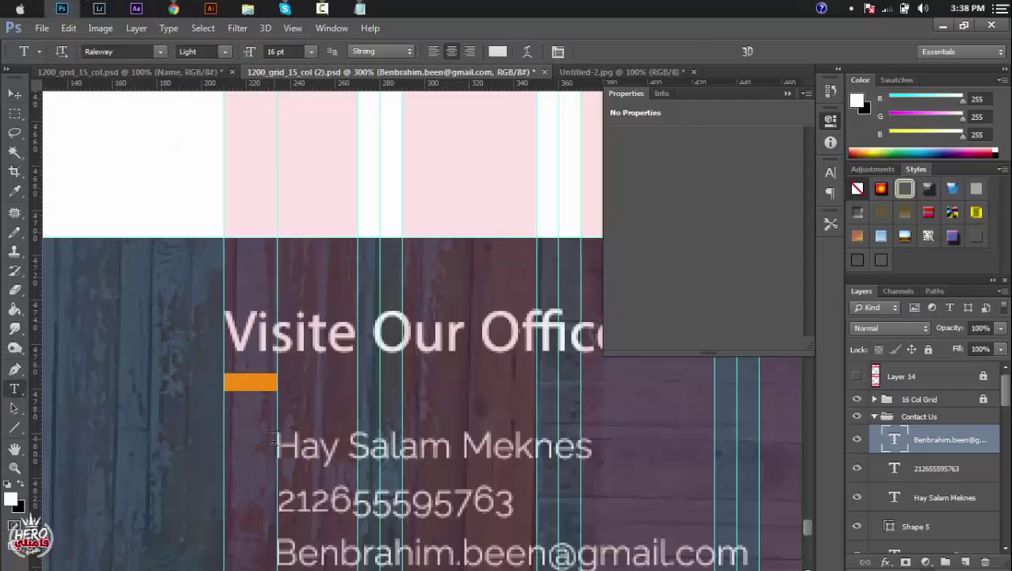
{"action": "left_click", "coordinate": [250, 443]}
{"action": "key", "text": "ctrl+v"}
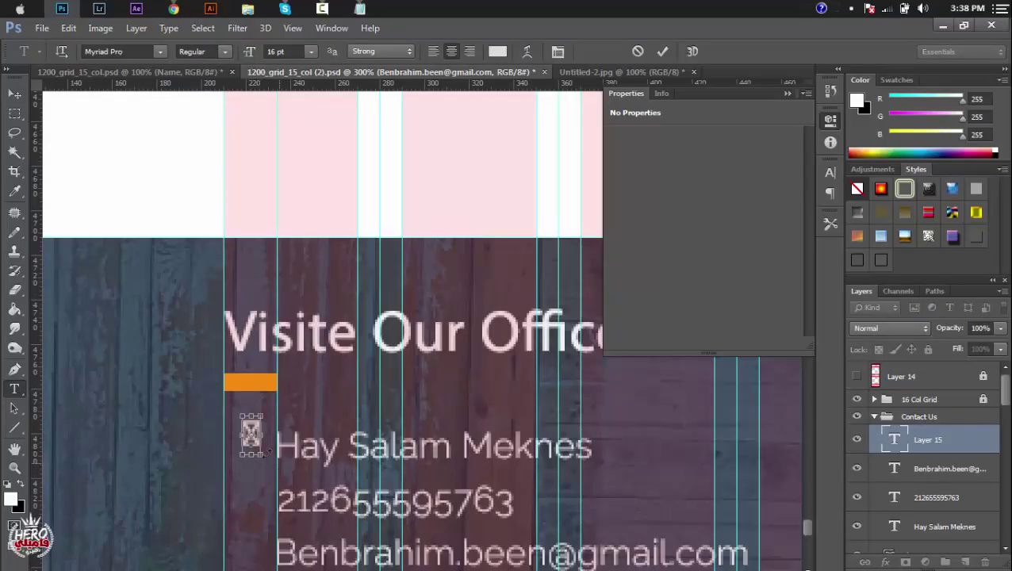
{"action": "left_click", "coordinate": [119, 52]}
{"action": "type", "text": "FontAwesome"}
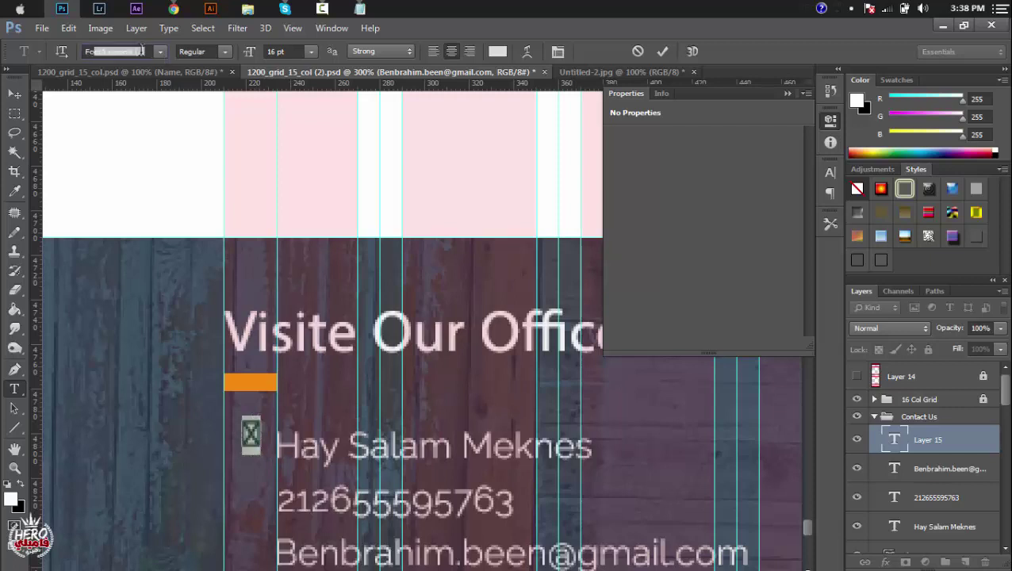
{"action": "key", "text": "Return"}
{"action": "left_click", "coordinate": [23, 95]}
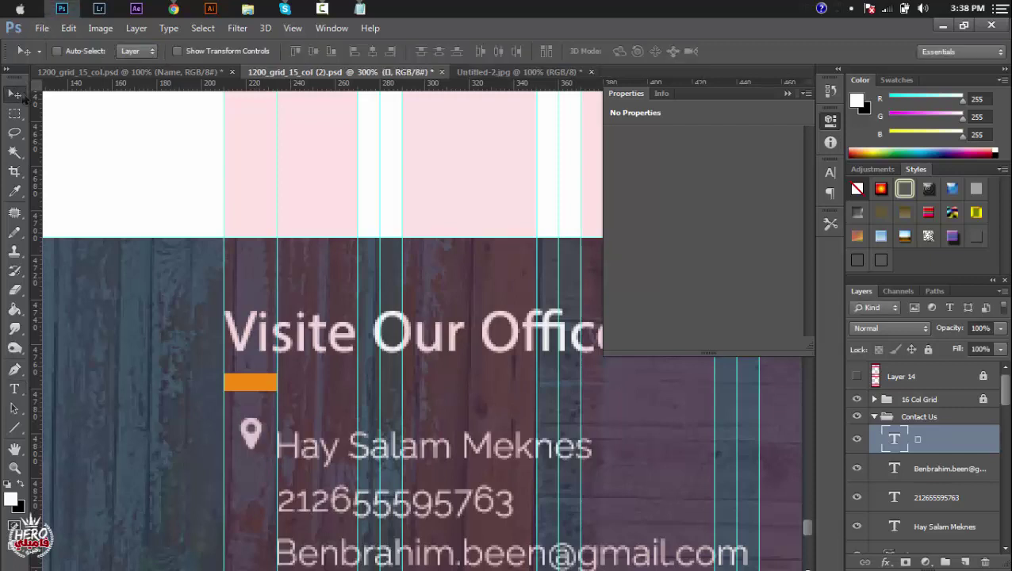
Step: Nudge the pin icon level with the address and show the baseline grid to check it
{"action": "key", "text": "Up"}
{"action": "key", "text": "Up"}
{"action": "key", "text": "Up"}
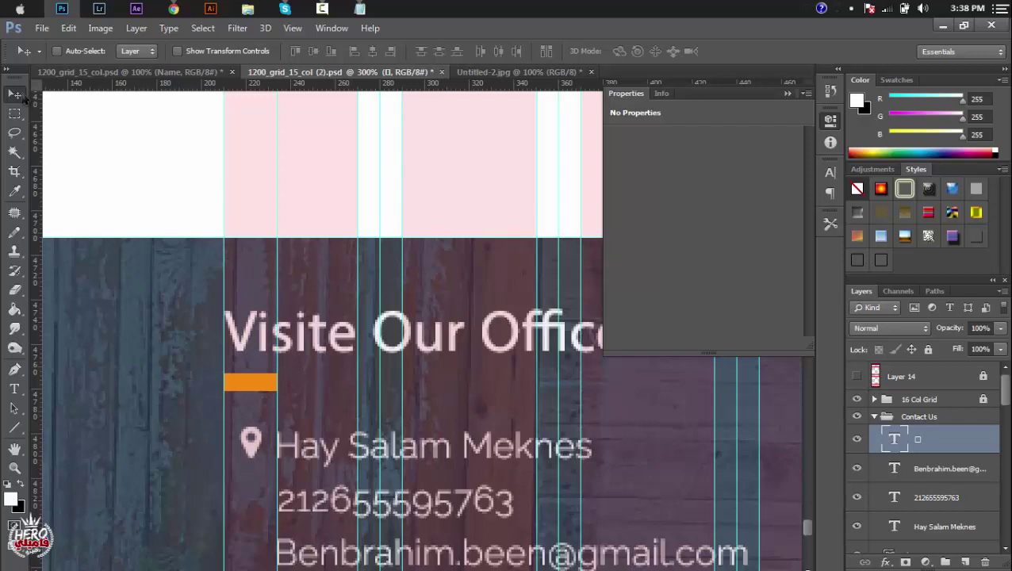
{"action": "key", "text": "Down"}
{"action": "key", "text": "Up"}
{"action": "left_click", "coordinate": [855, 374]}
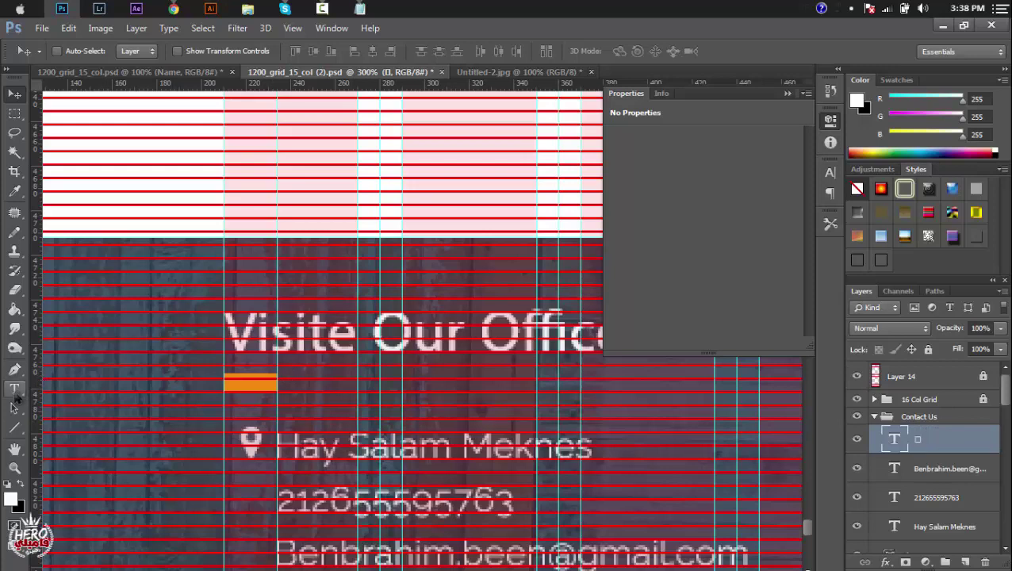
{"action": "left_click", "coordinate": [14, 389]}
Step: Colour the pin icon orange by sampling the underline bar
{"action": "left_click", "coordinate": [498, 53]}
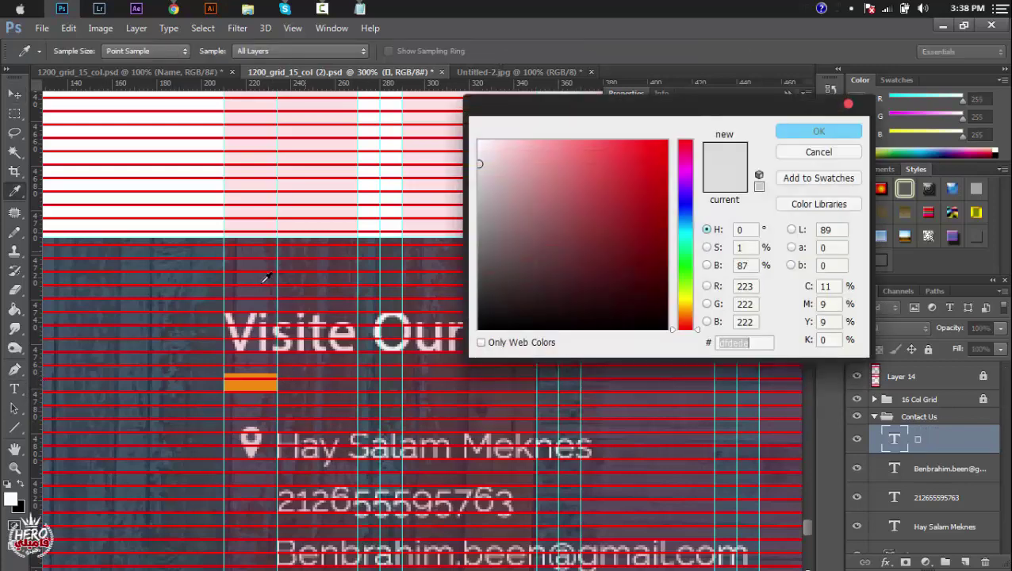
{"action": "left_click", "coordinate": [261, 383]}
{"action": "left_click", "coordinate": [787, 132]}
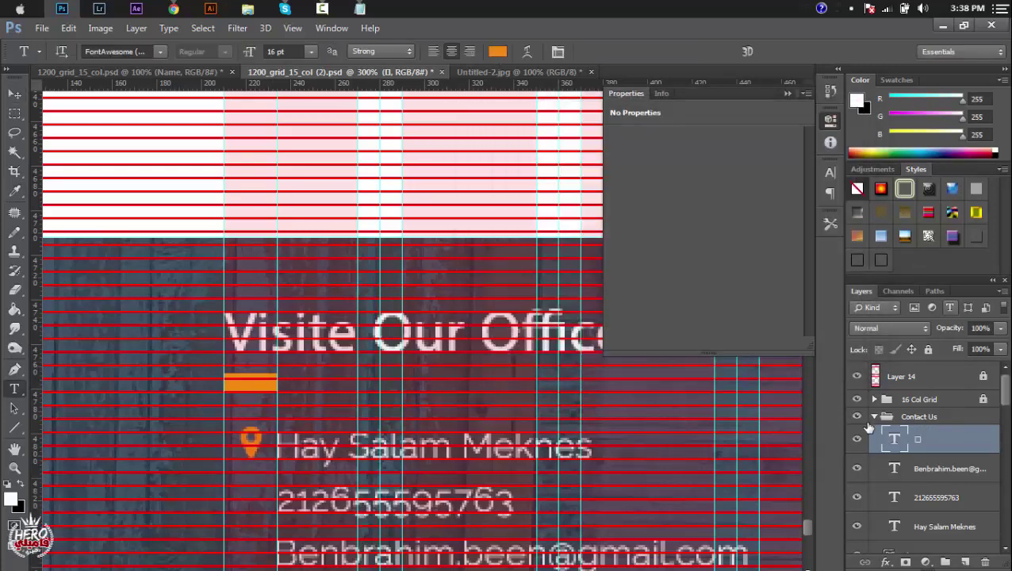
Step: Duplicate the pin icon and move the copy down beside the phone number
{"action": "key", "text": "ctrl+j"}
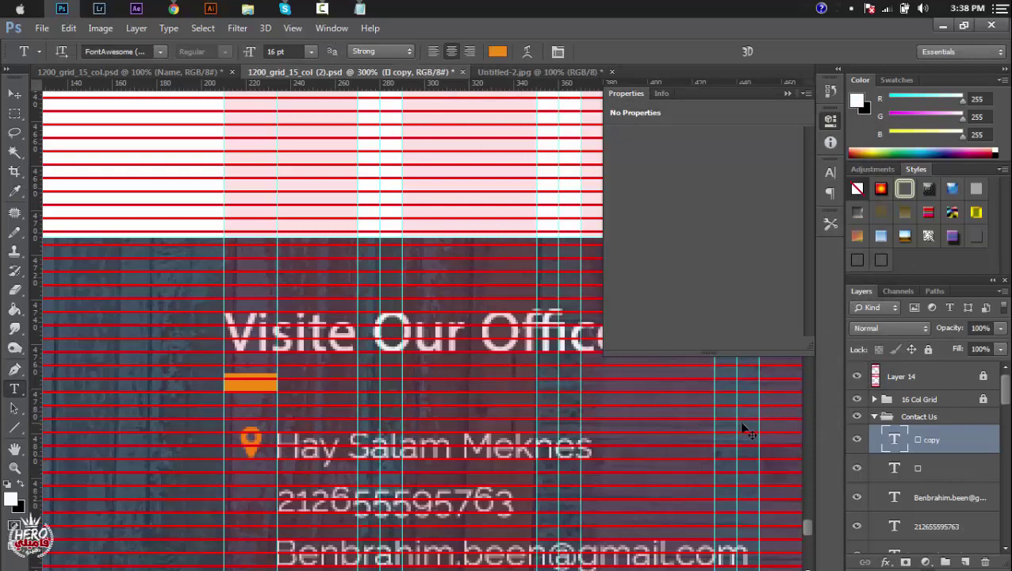
{"action": "left_click", "coordinate": [16, 96]}
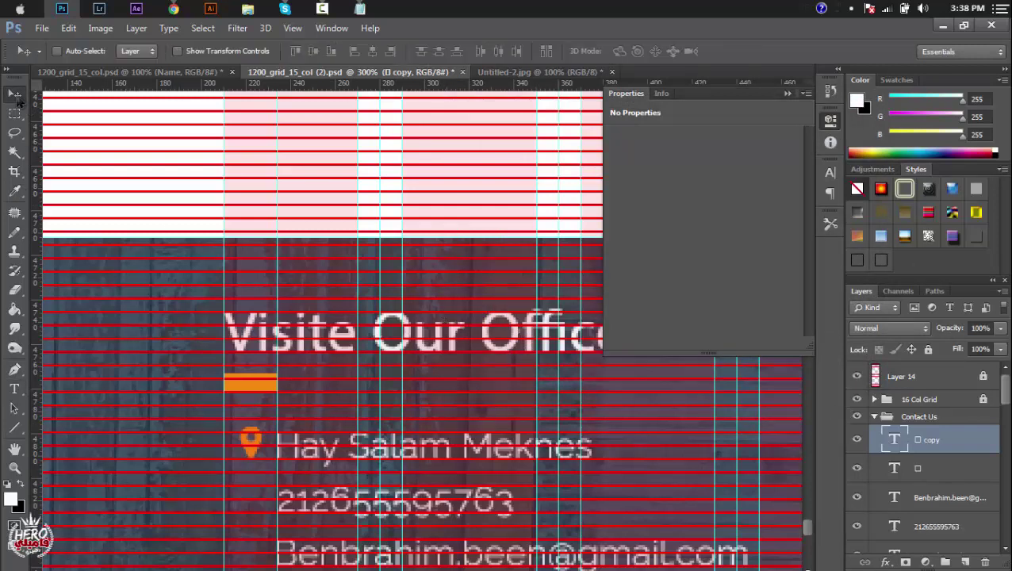
{"action": "key", "text": "shift+Down"}
{"action": "key", "text": "shift+Down"}
{"action": "key", "text": "Up"}
{"action": "key", "text": "Up"}
{"action": "key", "text": "Up"}
{"action": "key", "text": "Up"}
{"action": "key", "text": "Up"}
{"action": "key", "text": "Up"}
{"action": "key", "text": "Up"}
{"action": "key", "text": "Up"}
{"action": "key", "text": "Up"}
{"action": "key", "text": "Down"}
{"action": "key", "text": "Down"}
{"action": "key", "text": "shift+Down"}
{"action": "key", "text": "Down"}
{"action": "key", "text": "Down"}
{"action": "key", "text": "Down"}
Step: Duplicate the pin again and place it beside the e-mail line
{"action": "key", "text": "Down"}
{"action": "key", "text": "Up"}
{"action": "key", "text": "ctrl+j"}
{"action": "key", "text": "shift+Down"}
{"action": "key", "text": "shift+Down"}
{"action": "key", "text": "Down"}
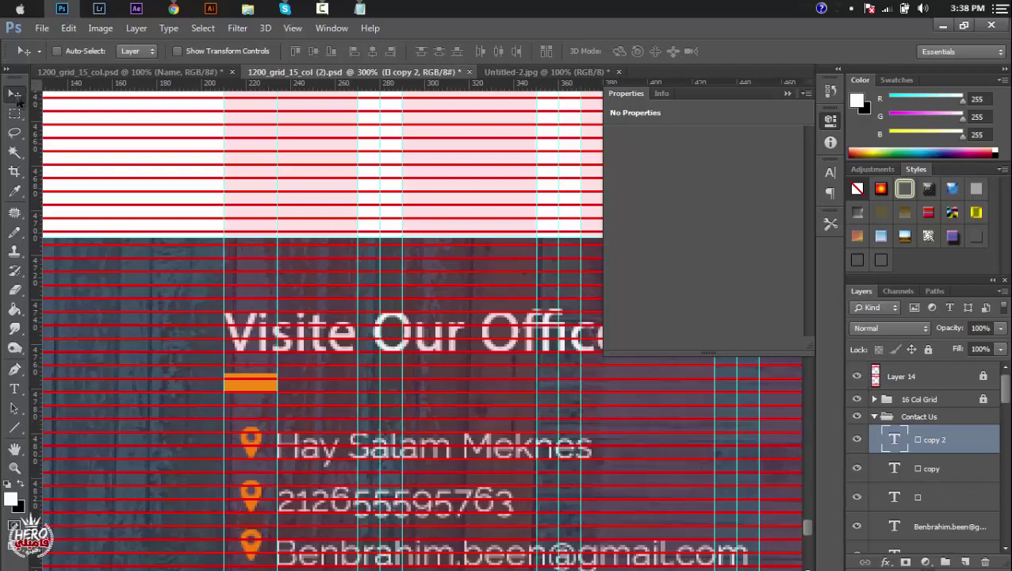
{"action": "key", "text": "Down"}
{"action": "key", "text": "Down"}
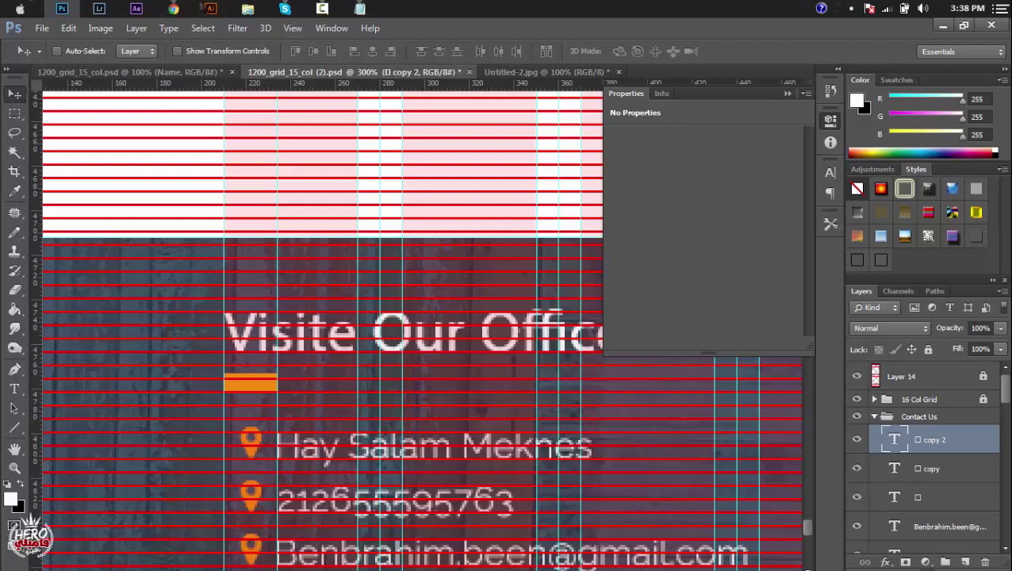
{"action": "left_click", "coordinate": [173, 9]}
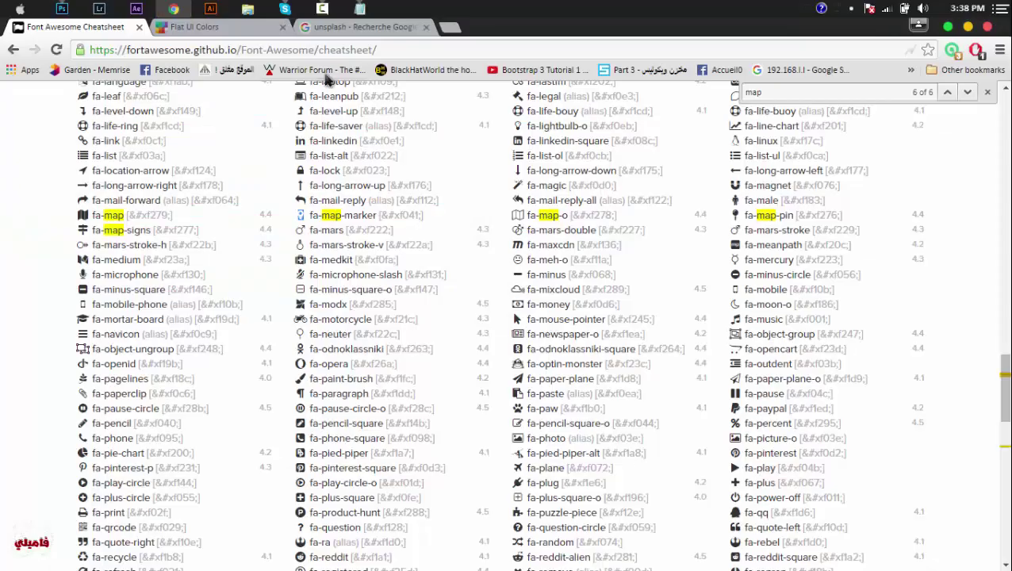
Step: Change the cheatsheet search from 'map' to 'env' to find the envelope icons
{"action": "left_click", "coordinate": [790, 92]}
{"action": "type", "text": "en"}
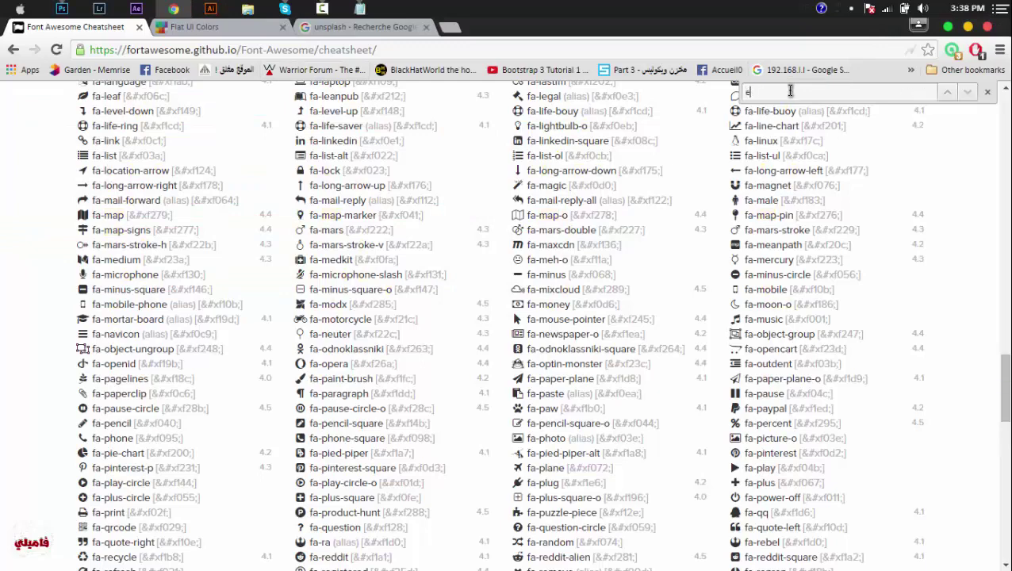
{"action": "type", "text": "volo"}
{"action": "key", "text": "BackSpace"}
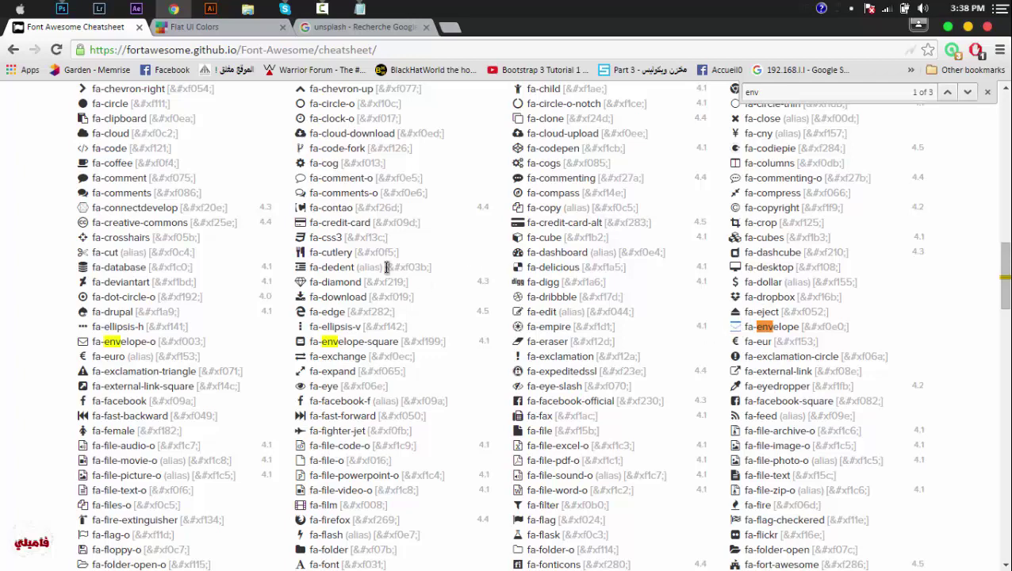
Step: Switch from the Font Awesome cheatsheet back to the Photoshop Contact Us mockup
{"action": "left_click", "coordinate": [62, 9]}
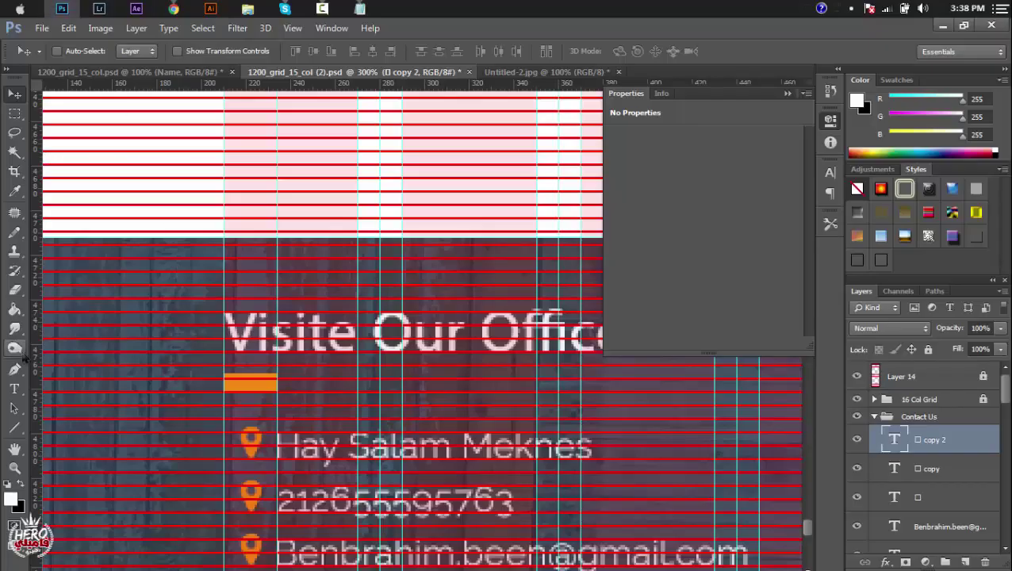
Step: With the Type tool, select the marker icon glyph at the start of the third contact line
{"action": "left_click", "coordinate": [15, 388]}
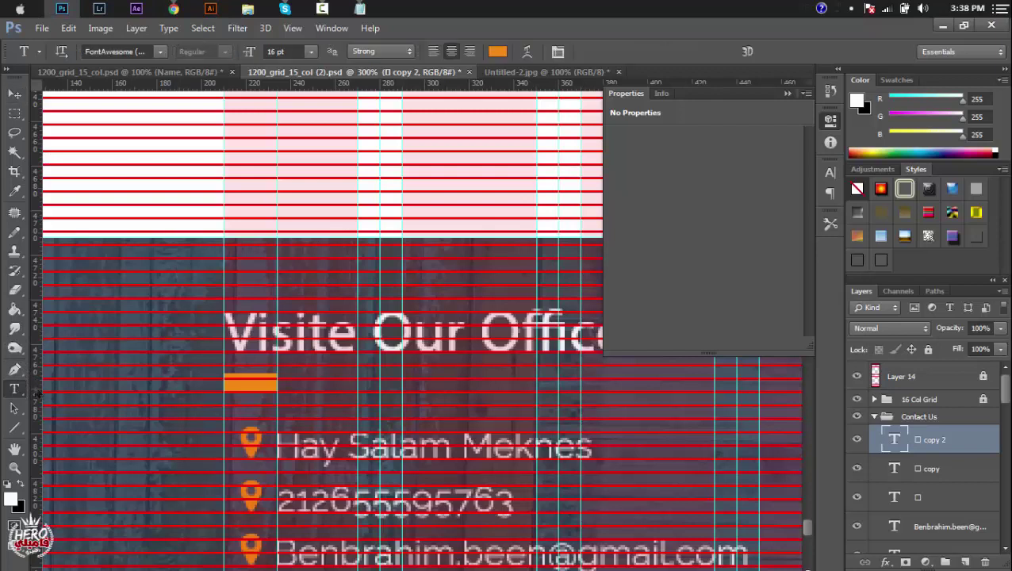
{"action": "double_click", "coordinate": [250, 546]}
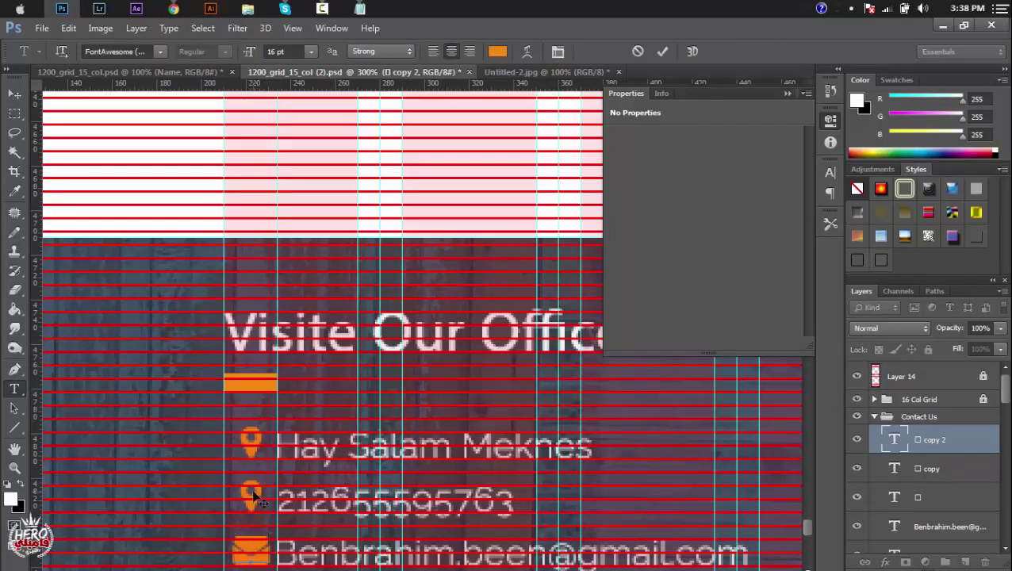
{"action": "double_click", "coordinate": [258, 547]}
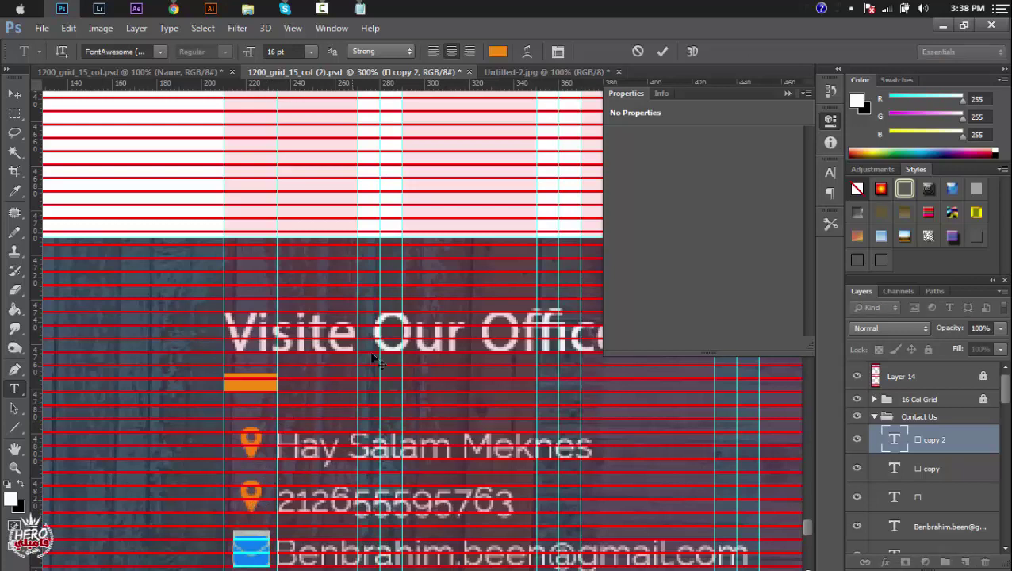
{"action": "left_click", "coordinate": [173, 8]}
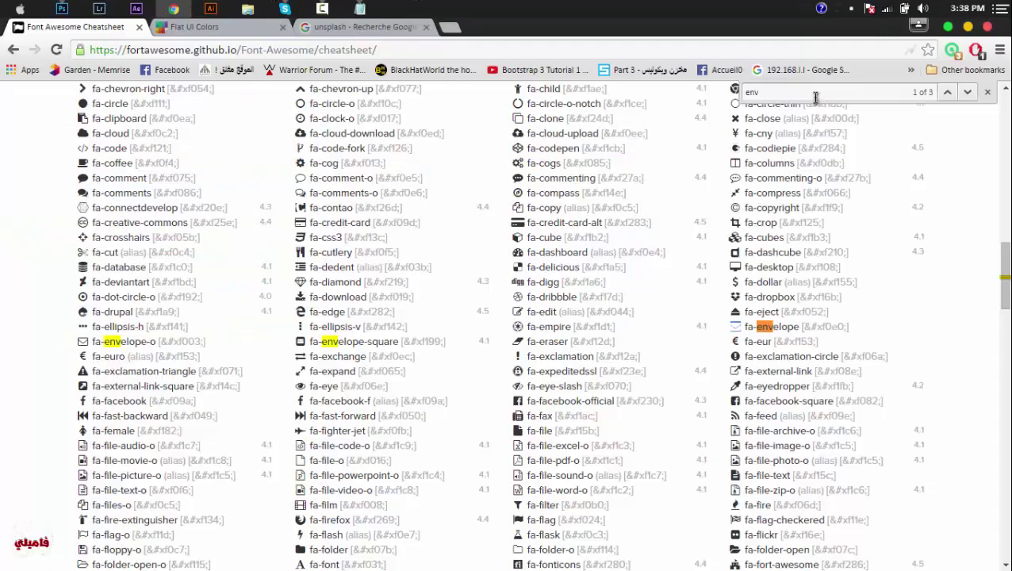
Step: Search the cheatsheet for 'phone' and paste the fa-phone glyph over the selected icon
{"action": "type", "text": "phone"}
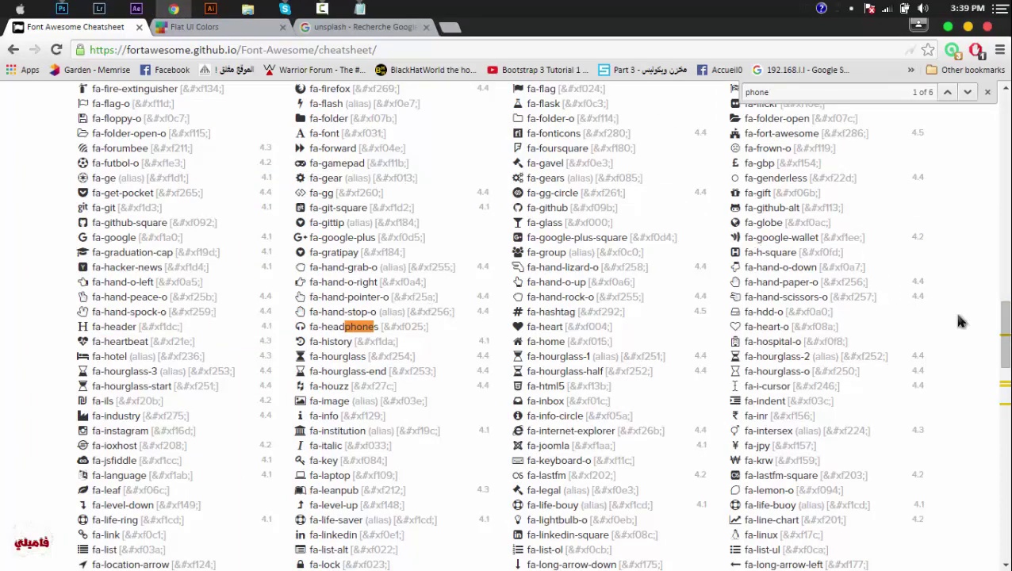
{"action": "left_click_drag", "start_coordinate": [1004, 331], "coordinate": [1006, 392]}
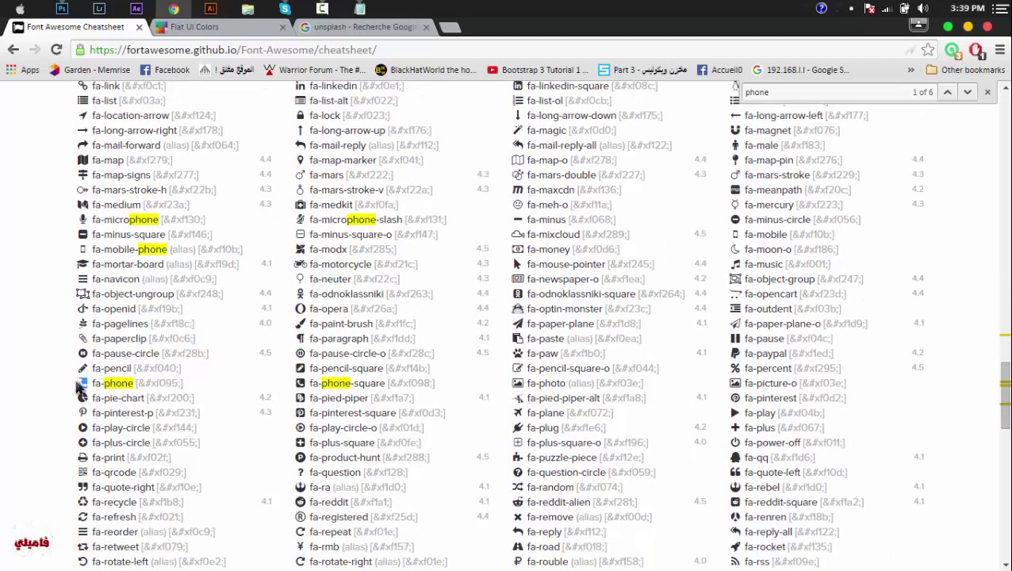
{"action": "left_click", "coordinate": [62, 8]}
{"action": "key", "text": "ctrl+v"}
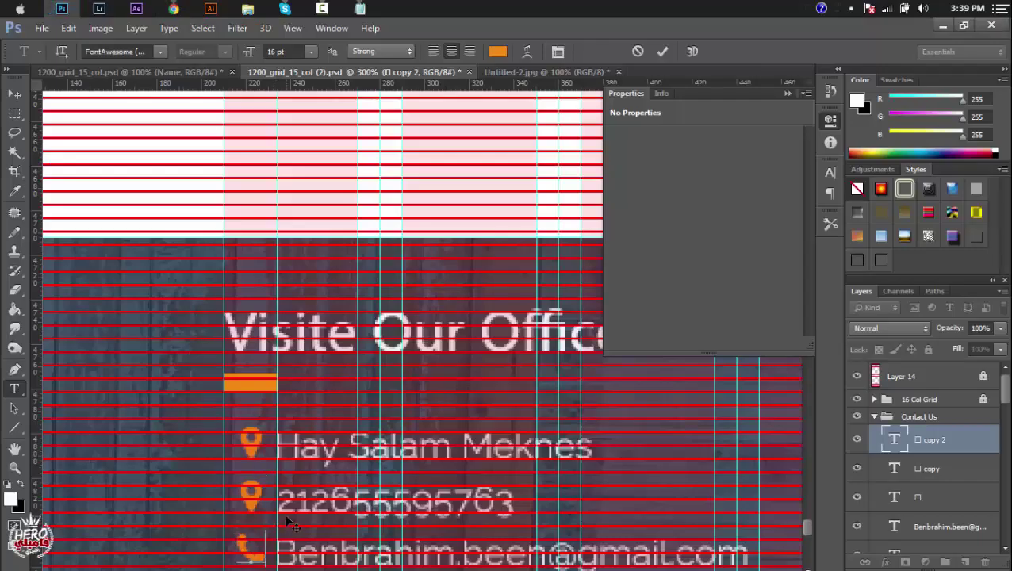
Step: Commit the phone icon change, then hide the red grid layer and the guides
{"action": "left_click", "coordinate": [15, 96]}
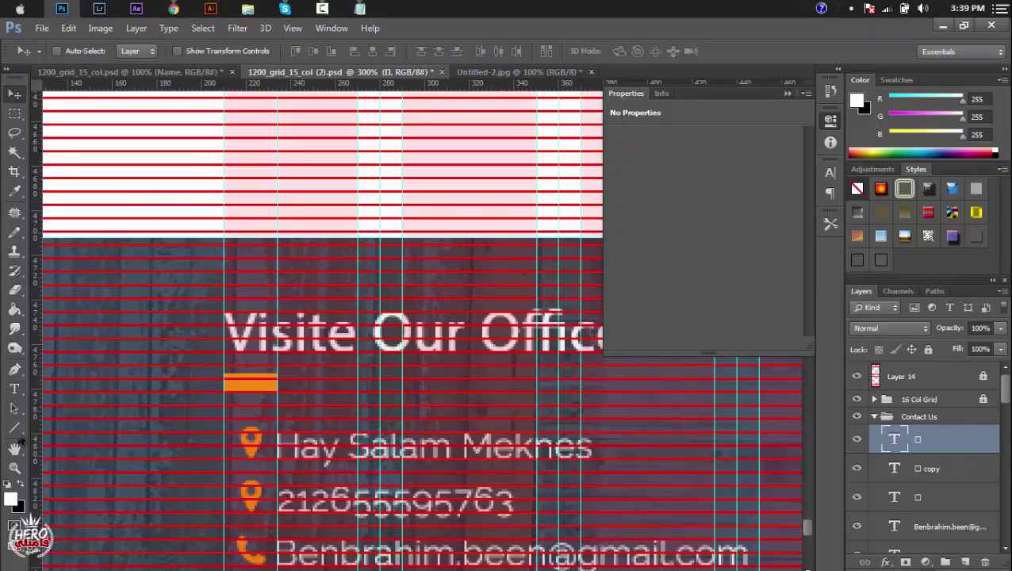
{"action": "left_click", "coordinate": [14, 468]}
{"action": "left_click", "coordinate": [389, 416], "text": "alt"}
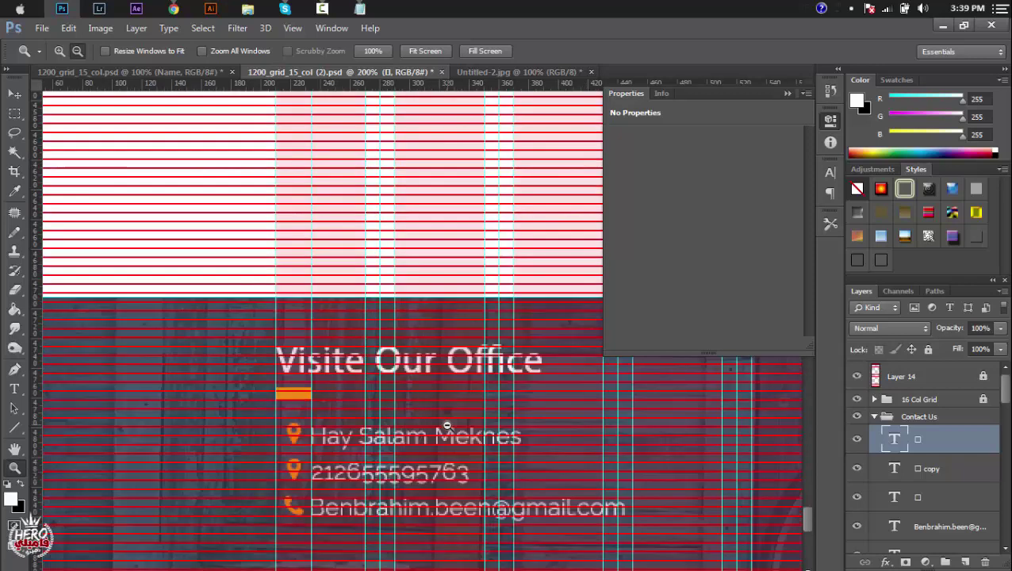
{"action": "left_click", "coordinate": [857, 378]}
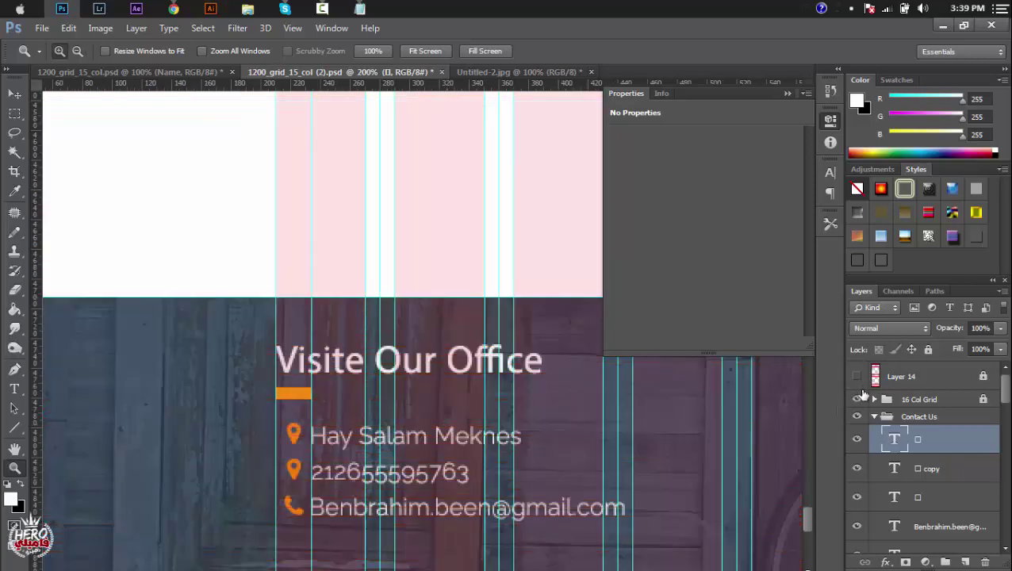
{"action": "key", "text": "ctrl+semicolon"}
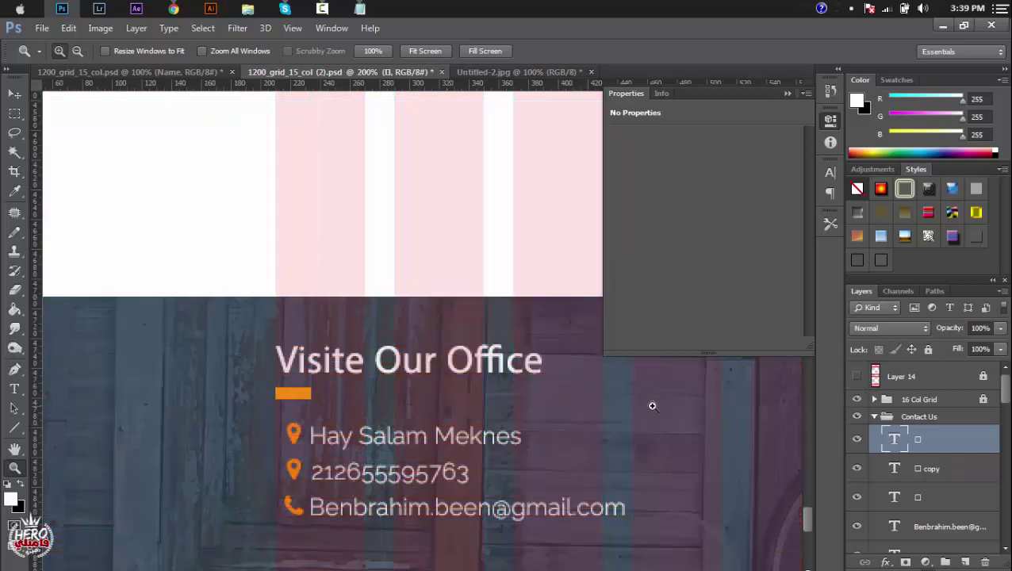
Step: Drag a horizontal guide to the top edge of the 'Visite Our Office' heading
{"action": "left_click", "coordinate": [553, 402], "text": "alt"}
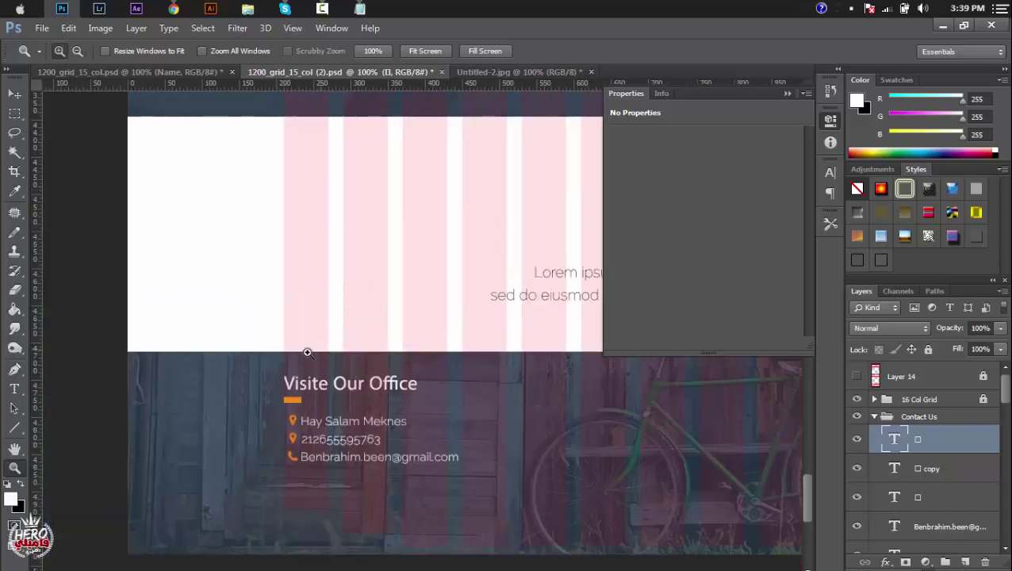
{"action": "left_click", "coordinate": [280, 385]}
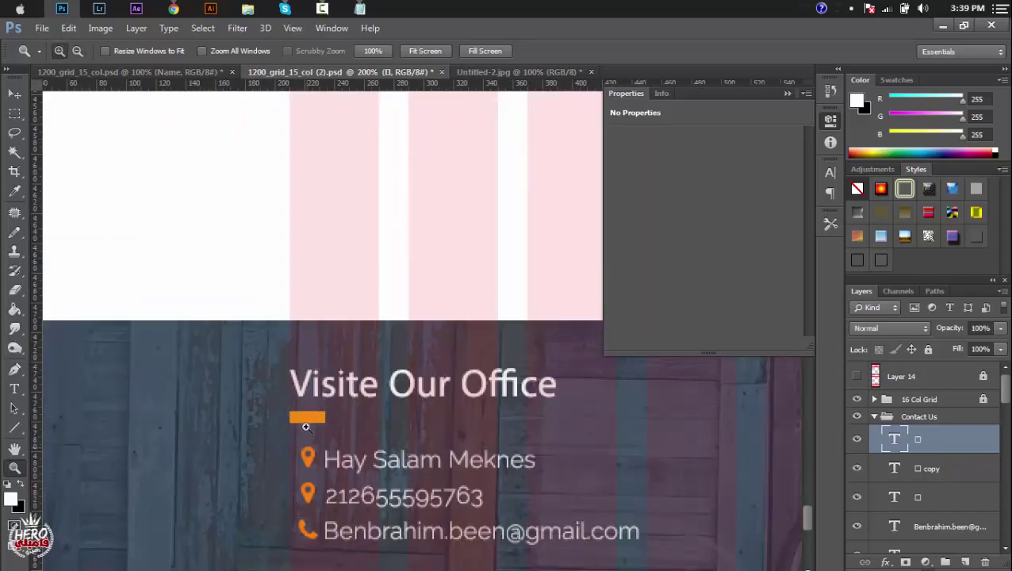
{"action": "left_click", "coordinate": [287, 378]}
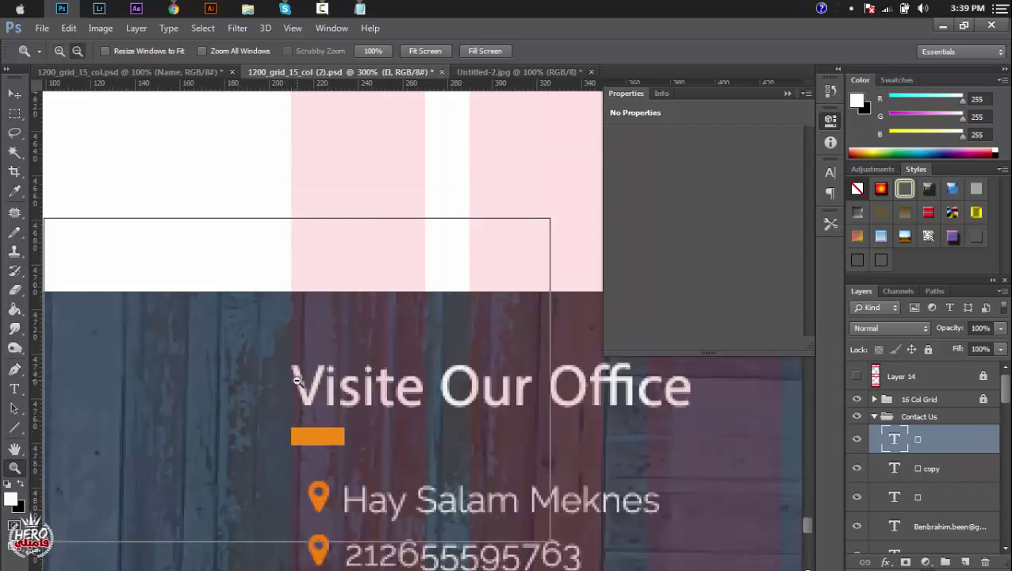
{"action": "left_click", "coordinate": [297, 381], "text": "alt"}
{"action": "left_click", "coordinate": [385, 435], "text": "alt"}
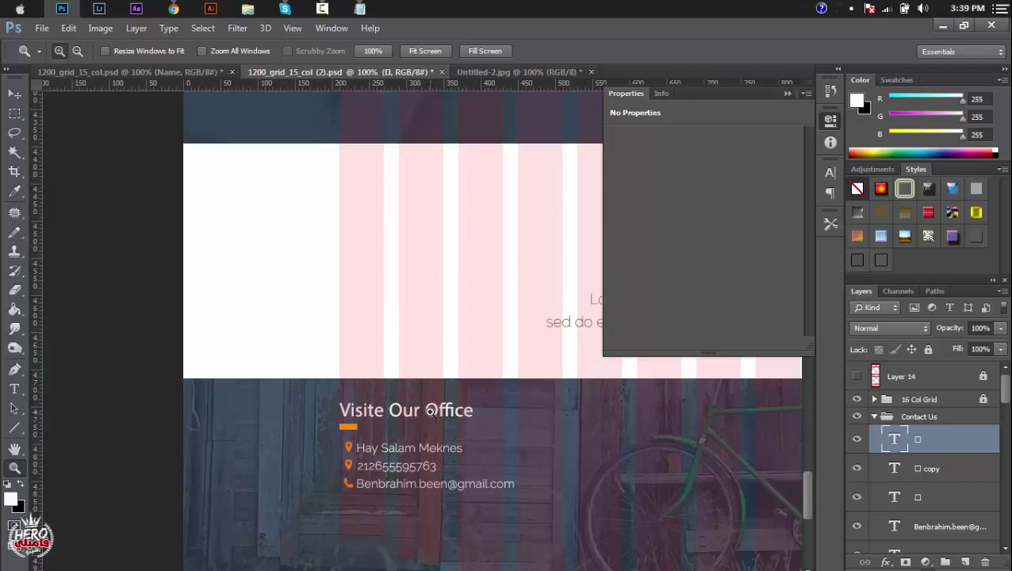
{"action": "left_click", "coordinate": [429, 411]}
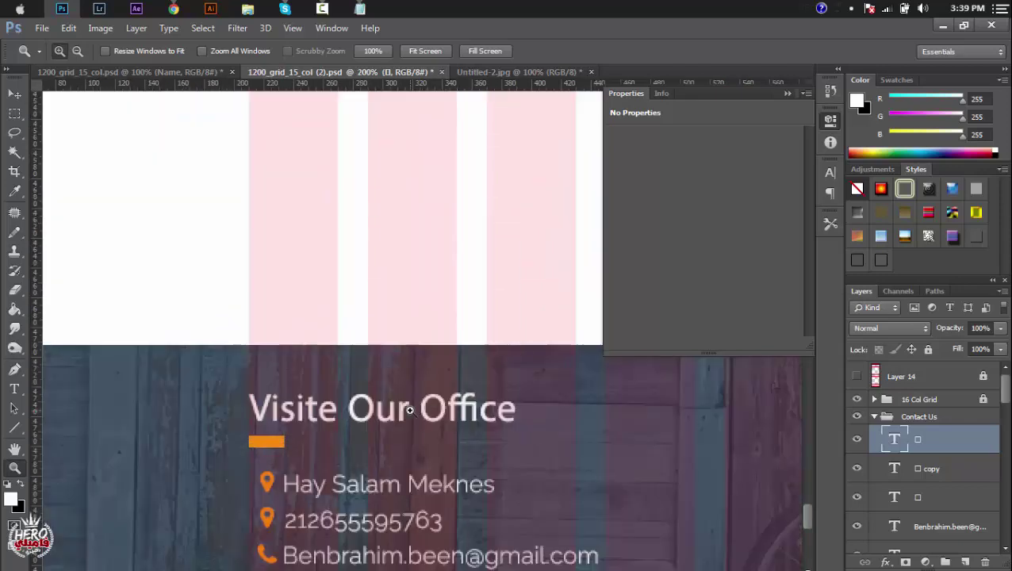
{"action": "left_click_drag", "start_coordinate": [378, 84], "coordinate": [377, 394]}
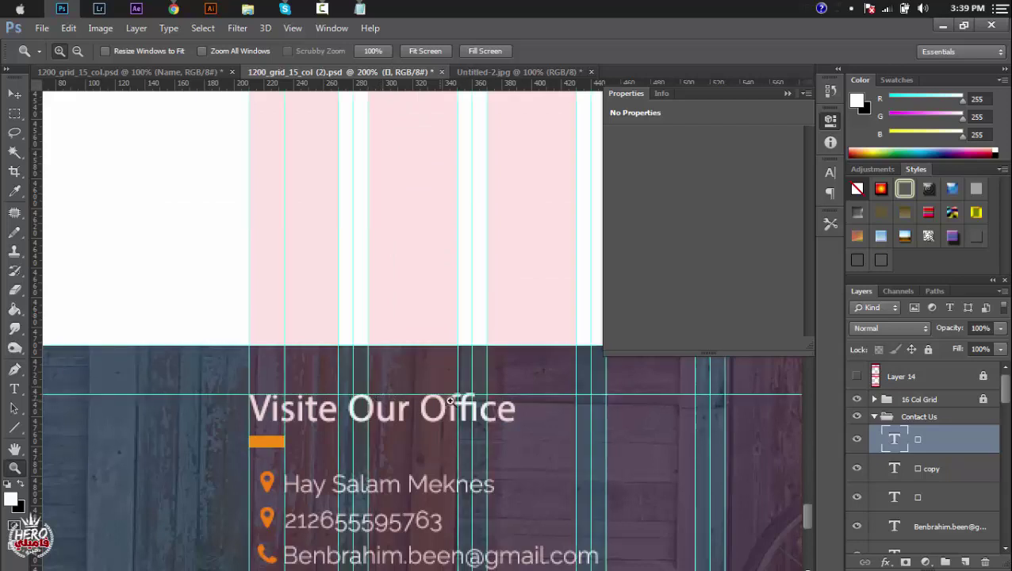
{"action": "scroll", "coordinate": [499, 456], "scroll_direction": "right", "scroll_amount": 5}
{"action": "scroll", "coordinate": [499, 456], "scroll_direction": "right", "scroll_amount": 5}
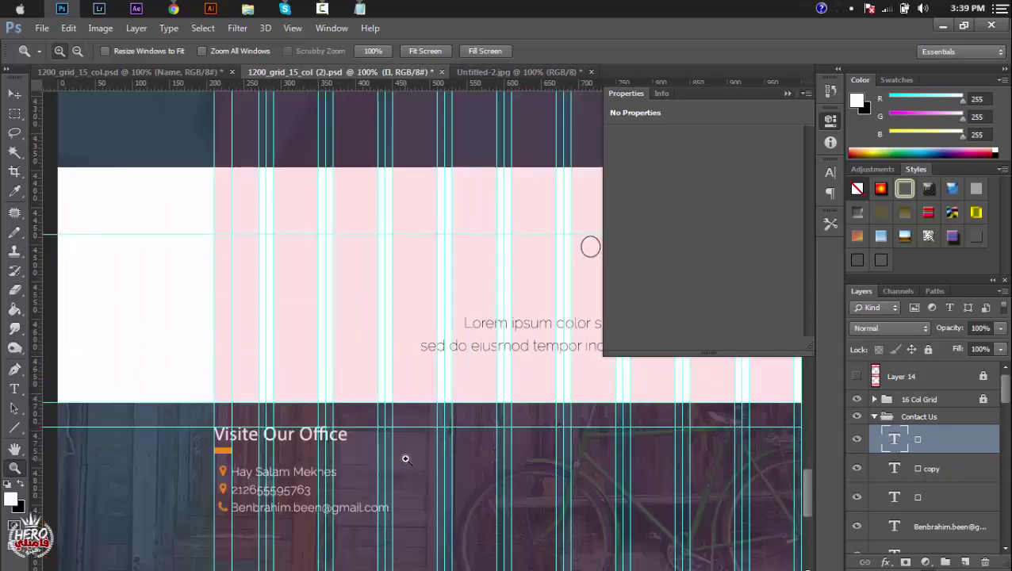
{"action": "left_click", "coordinate": [412, 458], "text": "alt"}
Step: Draw a 380 × 40 px rounded rectangle with a 4 px radius right of the heading
{"action": "left_click", "coordinate": [14, 448]}
{"action": "left_click_drag", "start_coordinate": [14, 428], "coordinate": [101, 432]}
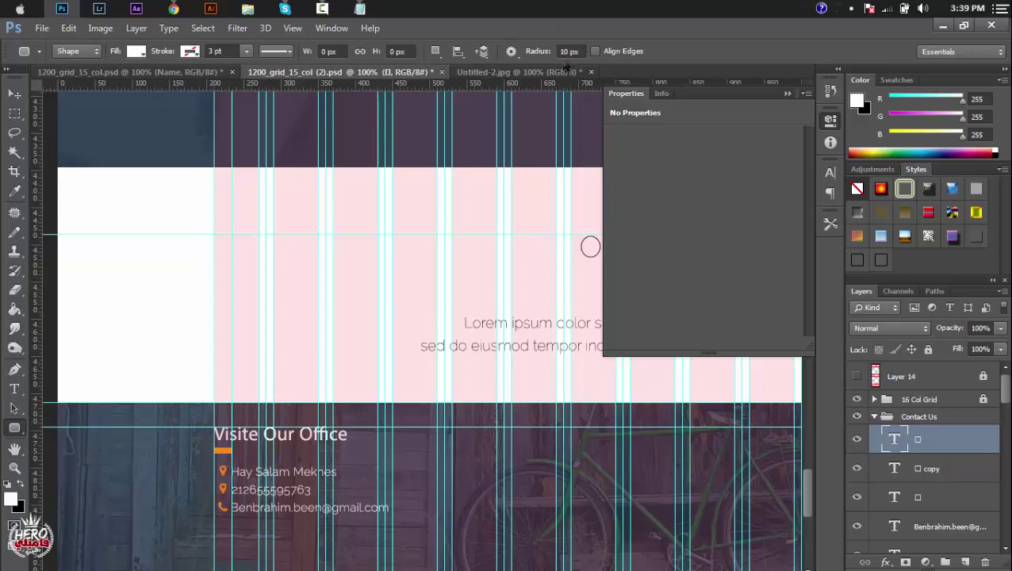
{"action": "double_click", "coordinate": [568, 50]}
{"action": "type", "text": "4"}
{"action": "mouse_move", "coordinate": [450, 428]}
{"action": "left_mouse_down"}
{"action": "mouse_move", "coordinate": [622, 462]}
{"action": "mouse_move", "coordinate": [734, 459]}
{"action": "left_mouse_up"}
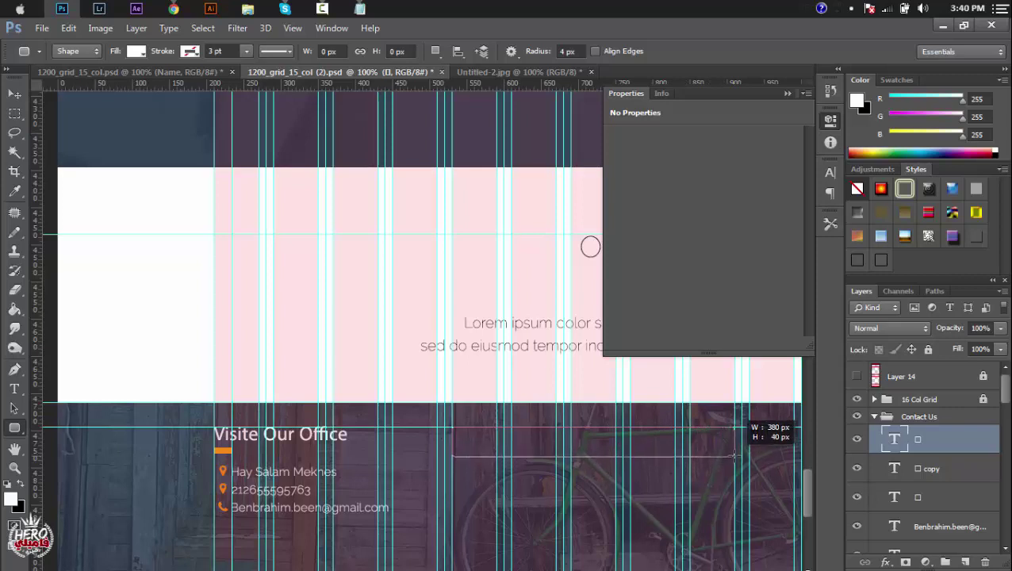
{"action": "left_click_drag", "start_coordinate": [733, 459], "coordinate": [734, 456]}
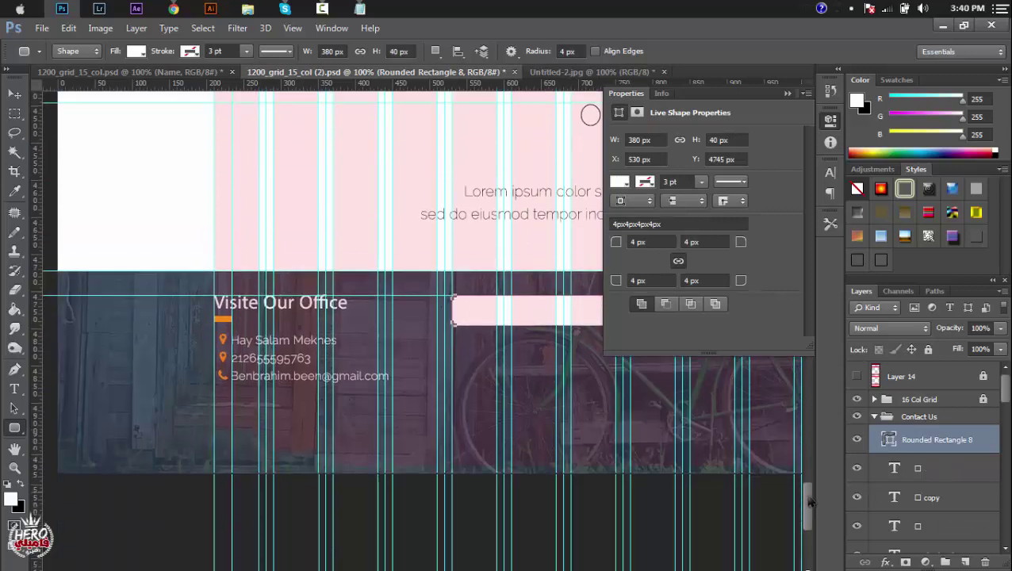
{"action": "left_click_drag", "start_coordinate": [807, 484], "coordinate": [809, 488]}
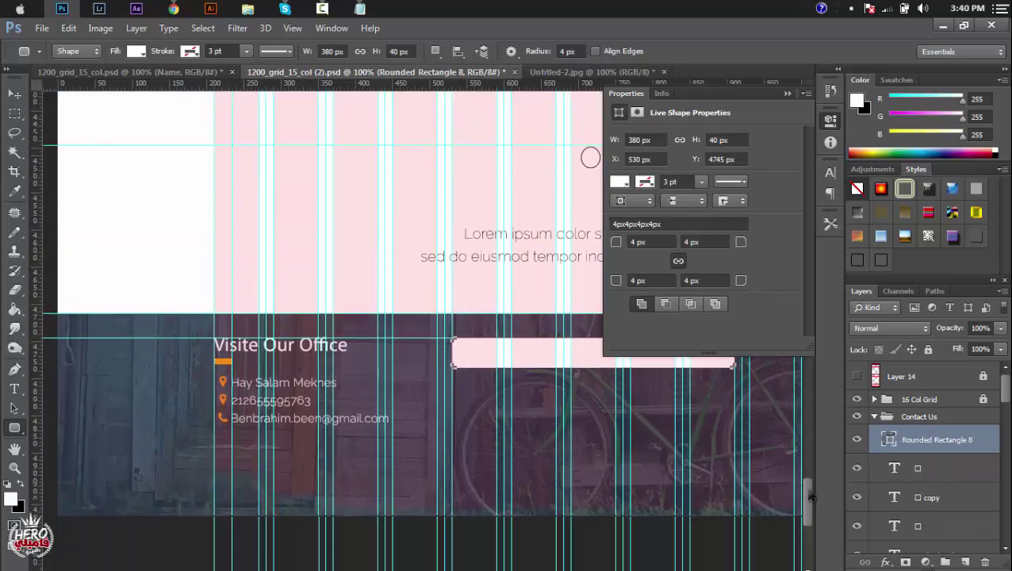
Step: Make the Shape 5 bar visible in the Layers panel
{"action": "left_click", "coordinate": [939, 471]}
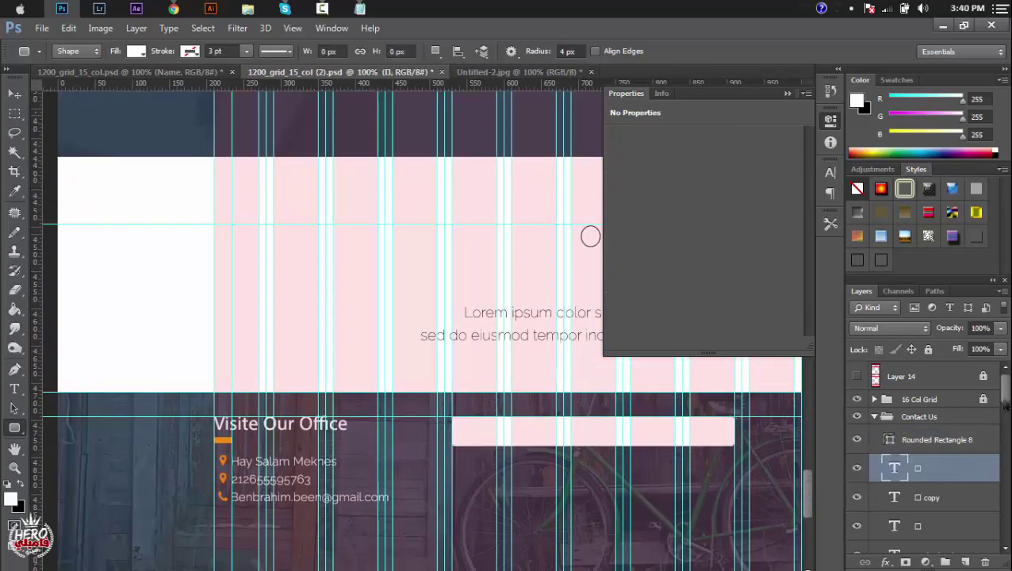
{"action": "left_click_drag", "start_coordinate": [1005, 397], "coordinate": [1004, 421]}
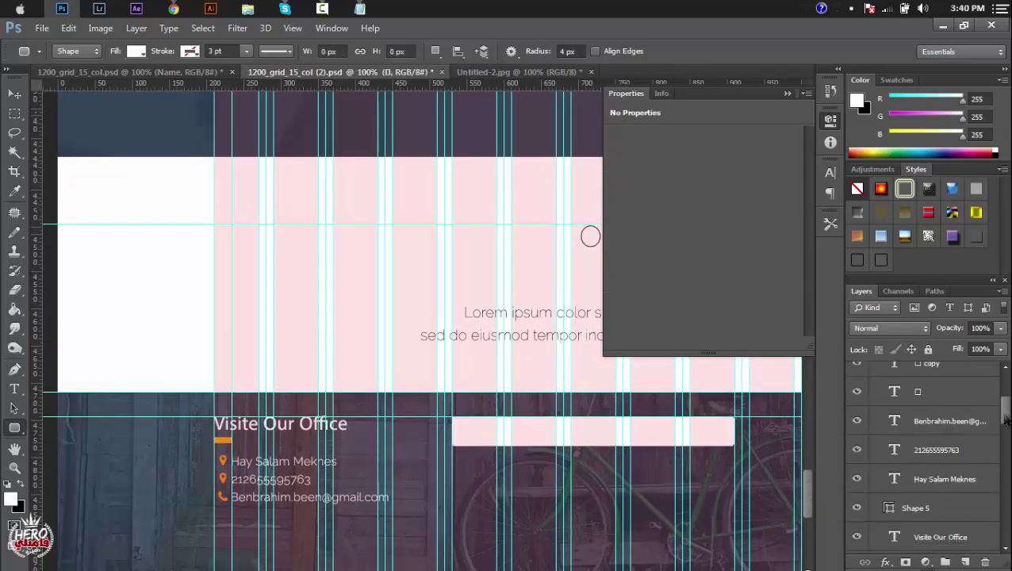
{"action": "left_click_drag", "start_coordinate": [1004, 421], "coordinate": [1004, 428]}
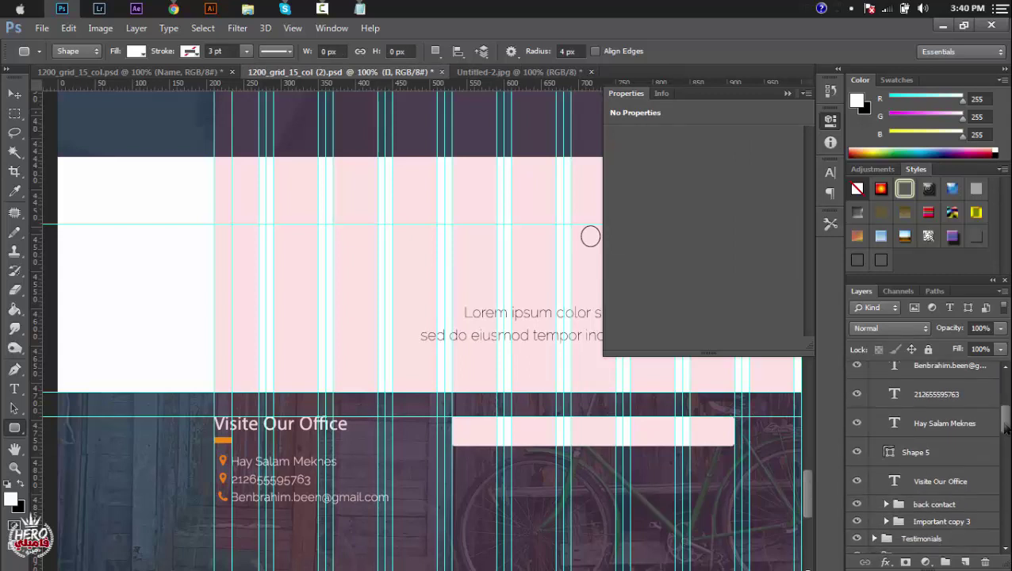
{"action": "left_click", "coordinate": [857, 452]}
Step: Group the office contact-info layers as 'col1' and select the Rounded Rectangle 8 layer
{"action": "left_click", "coordinate": [911, 473], "text": "shift"}
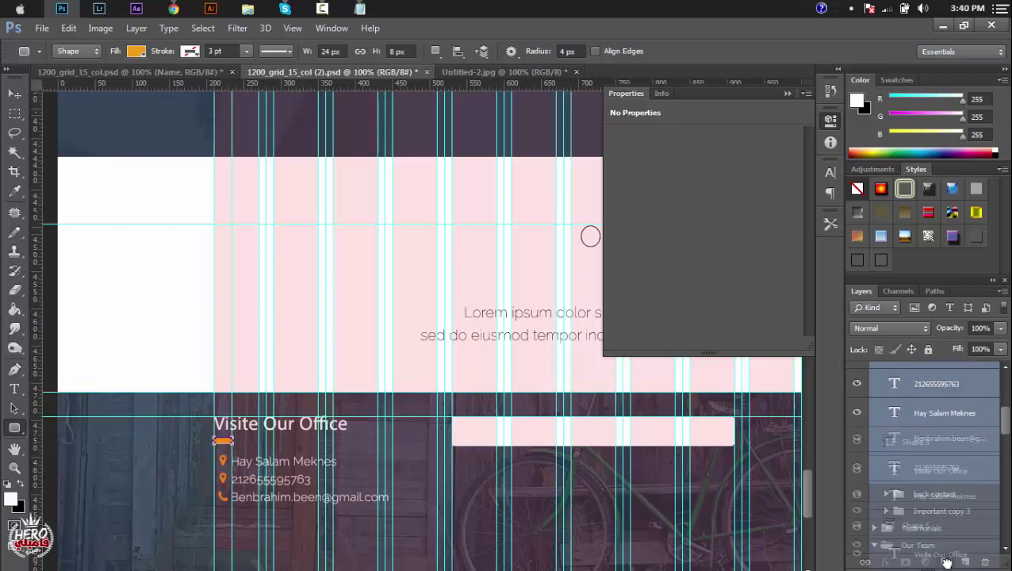
{"action": "key", "text": "ctrl+g"}
{"action": "left_click_drag", "start_coordinate": [1005, 414], "coordinate": [1004, 397]}
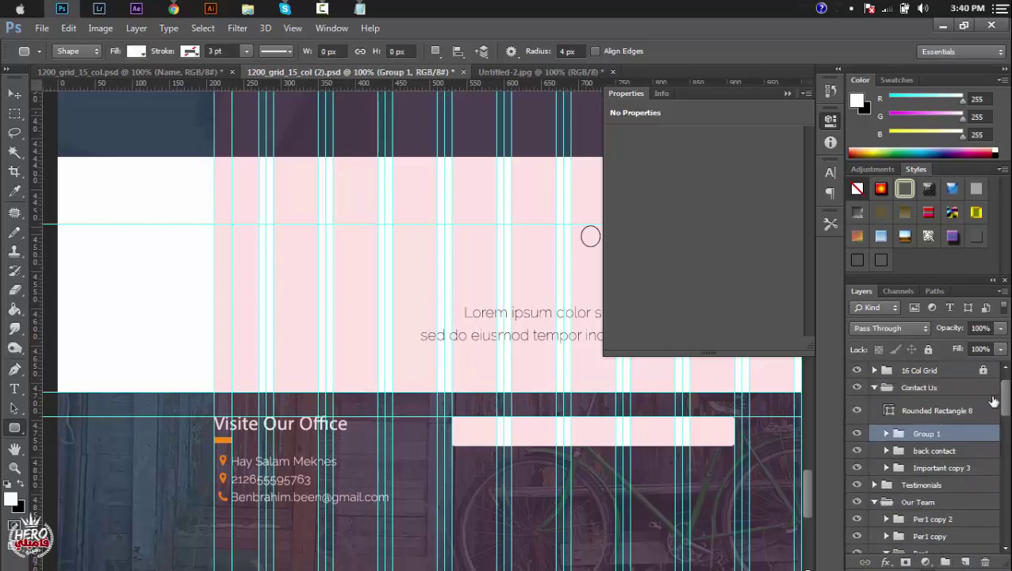
{"action": "double_click", "coordinate": [927, 434]}
{"action": "type", "text": "col"}
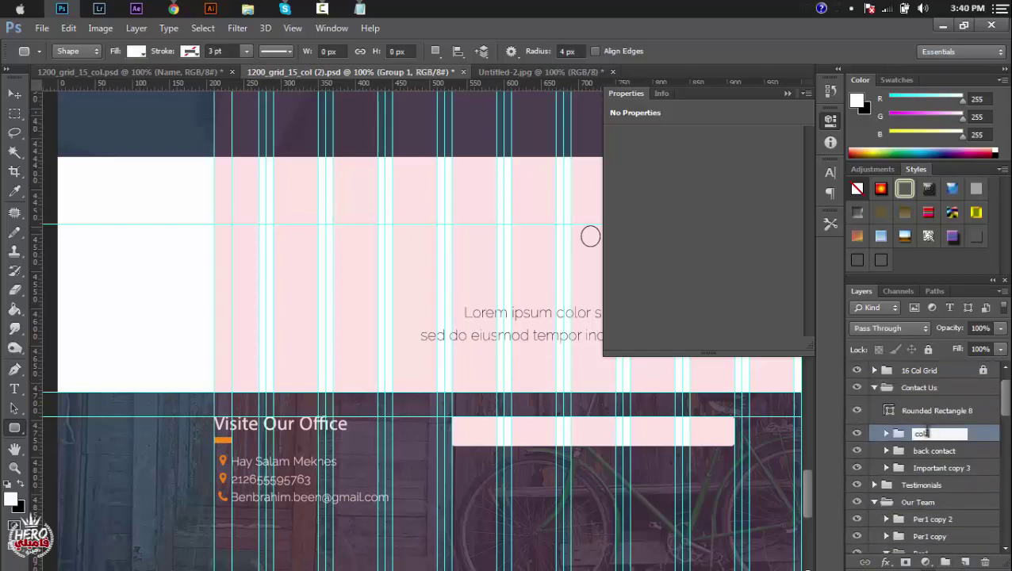
{"action": "type", "text": "1"}
{"action": "key", "text": "Return"}
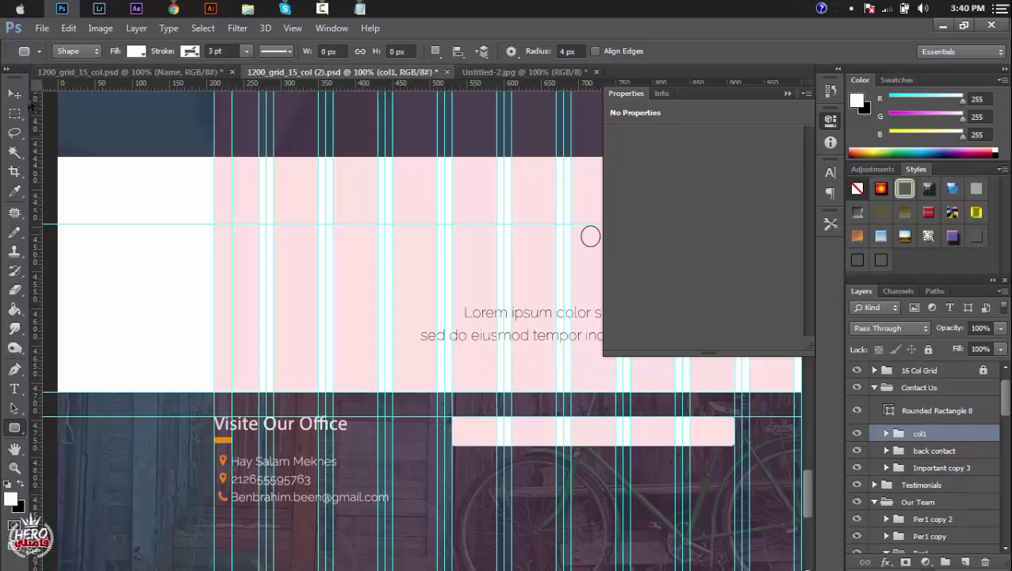
{"action": "left_click", "coordinate": [25, 101]}
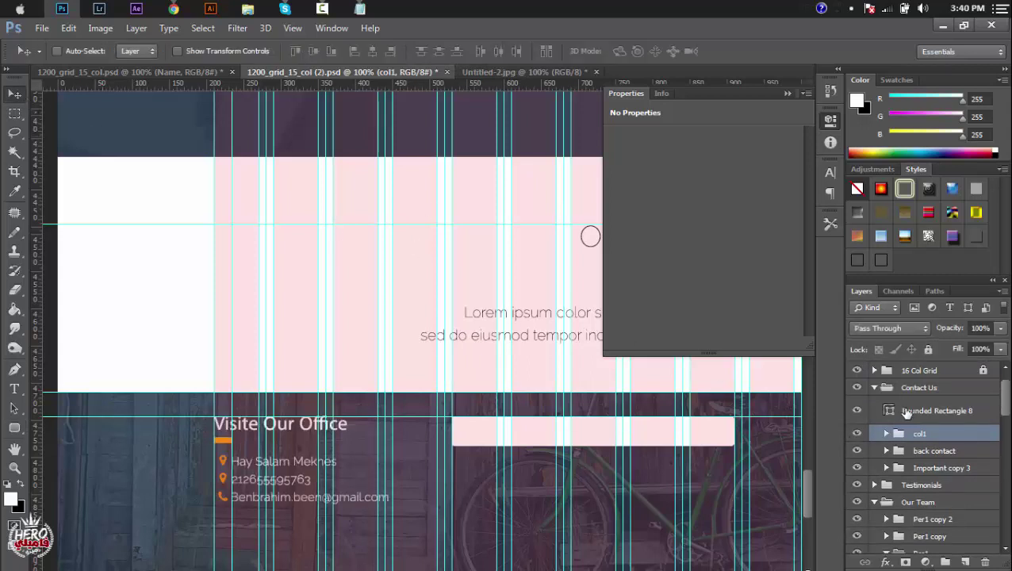
{"action": "left_click", "coordinate": [907, 413]}
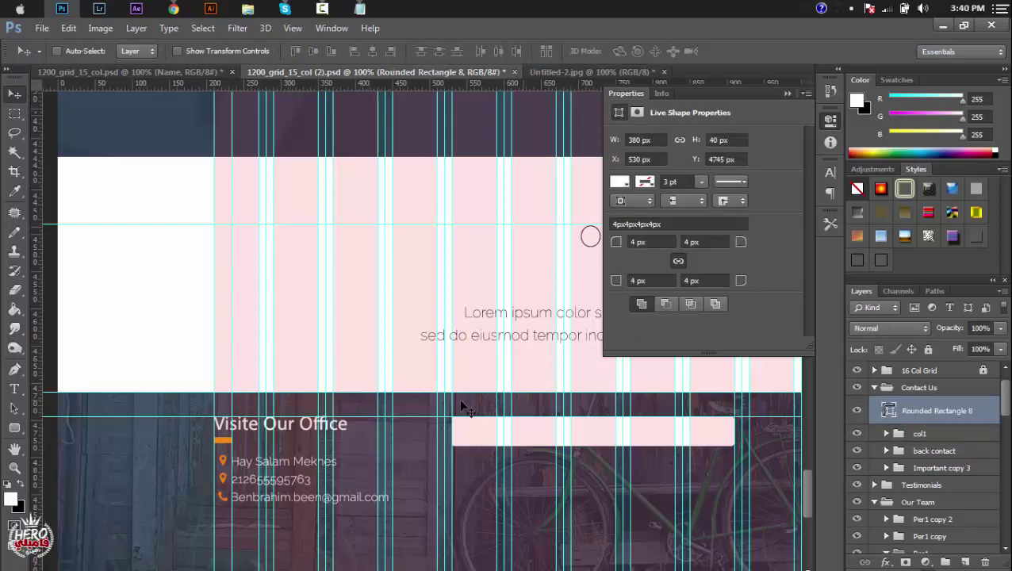
Step: Outline Rounded Rectangle 8 with a light grey stroke 1 pt wide
{"action": "left_click", "coordinate": [14, 427]}
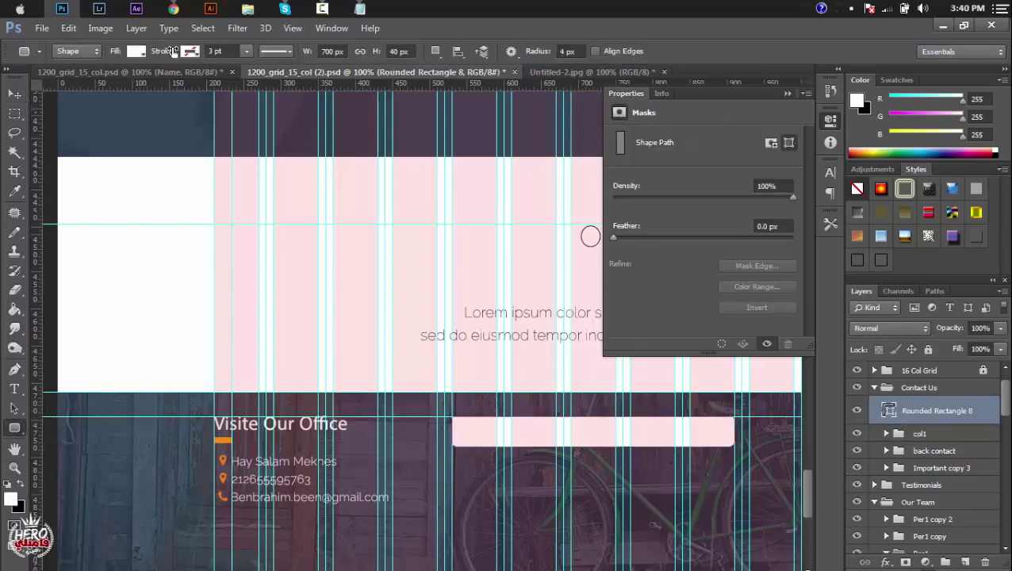
{"action": "left_click", "coordinate": [137, 51]}
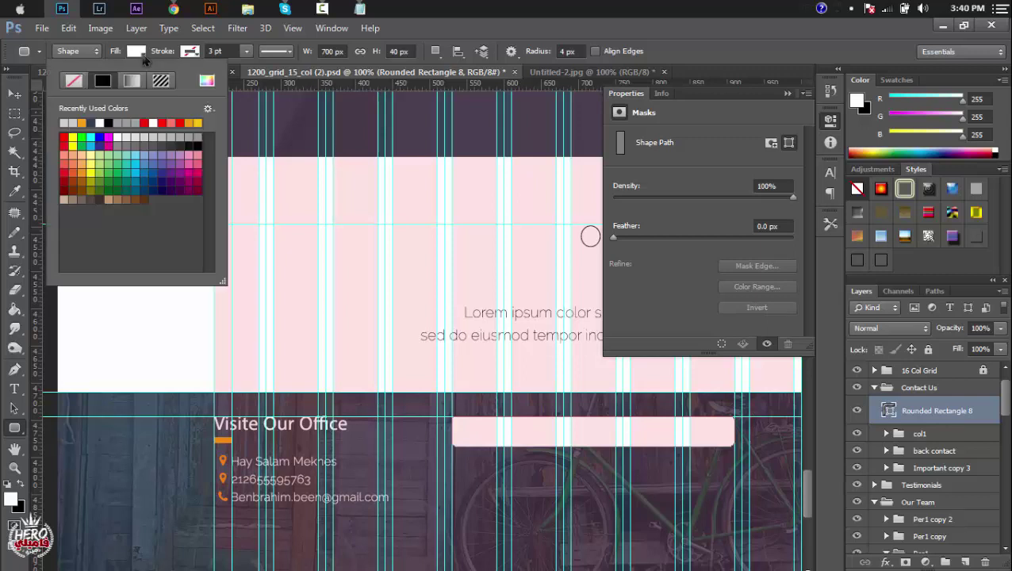
{"action": "left_click", "coordinate": [190, 52]}
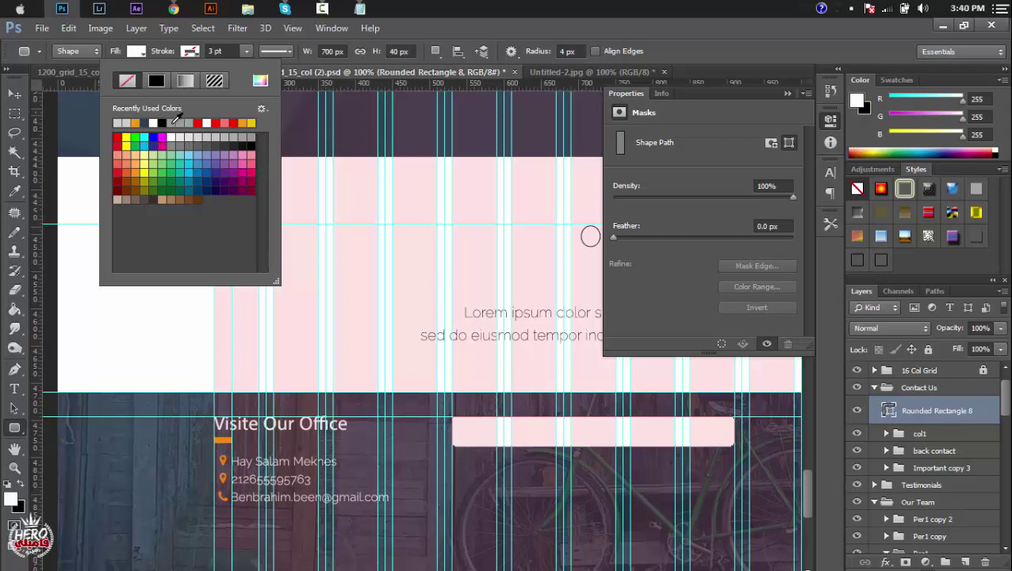
{"action": "left_click", "coordinate": [179, 120]}
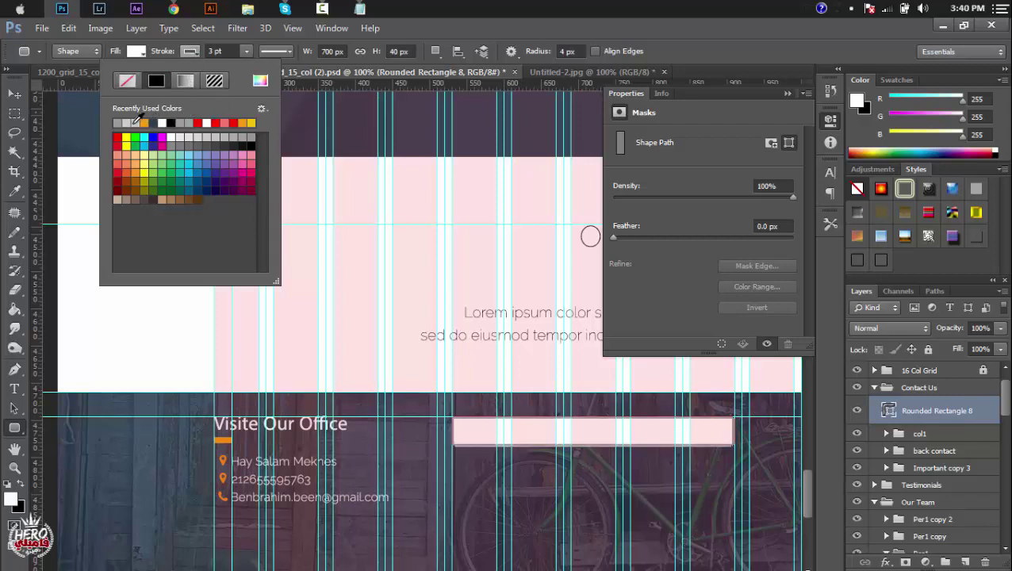
{"action": "left_click", "coordinate": [133, 122]}
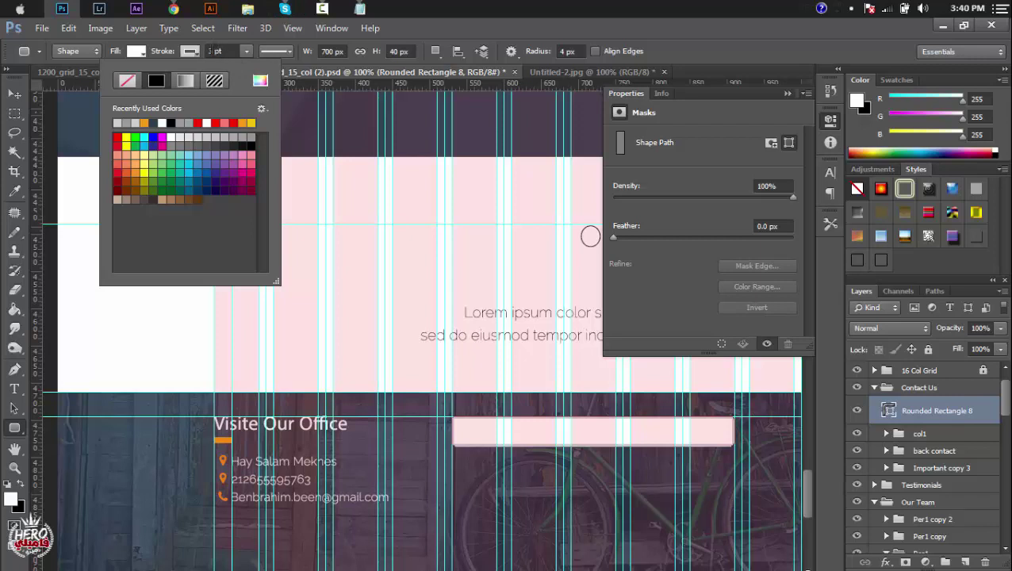
{"action": "left_click", "coordinate": [209, 51]}
{"action": "type", "text": "3"}
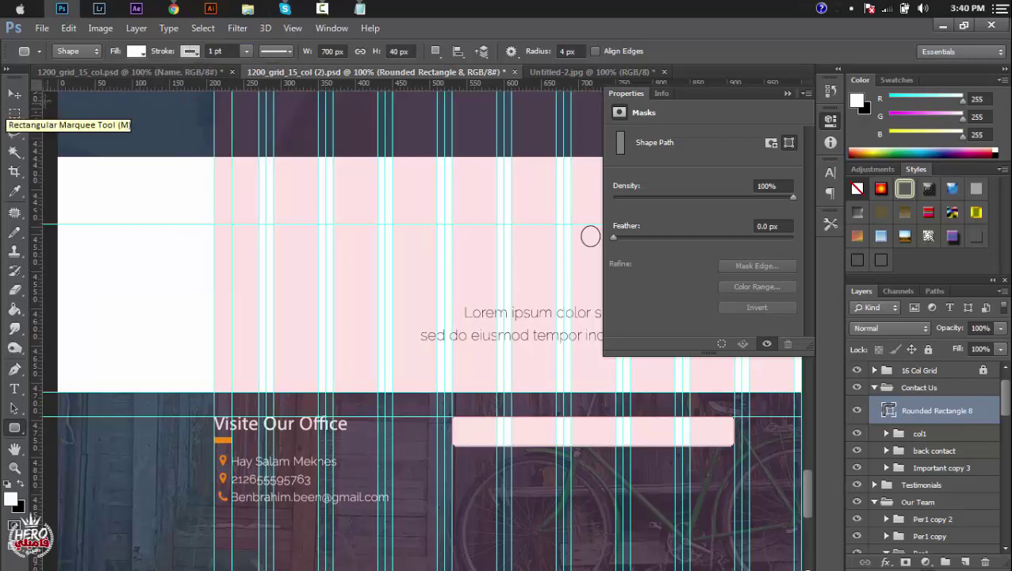
{"action": "left_click", "coordinate": [14, 93]}
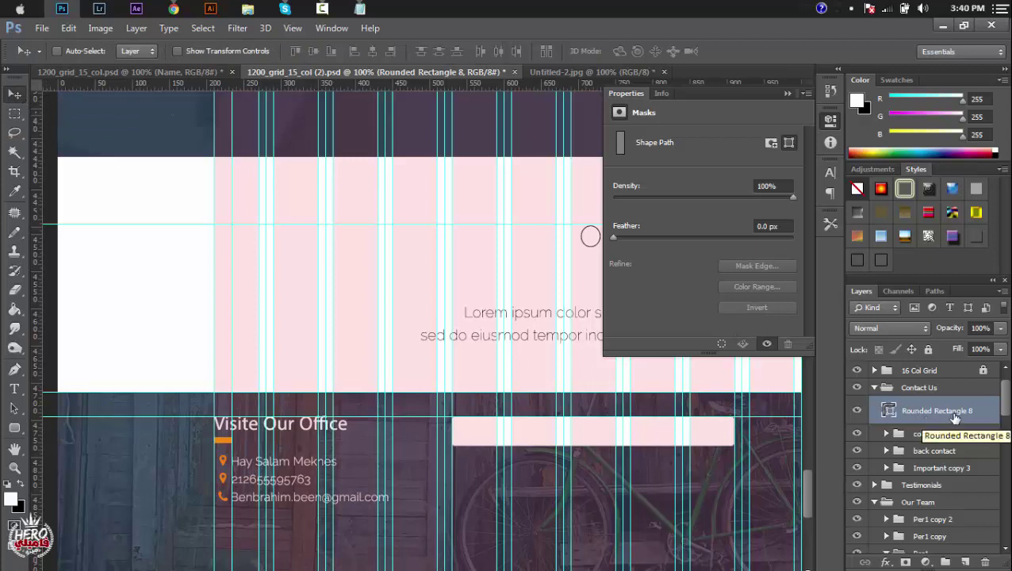
Step: Put the Rounded Rectangle 8 layer into a new group named 'col2'
{"action": "key", "text": "ctrl+g"}
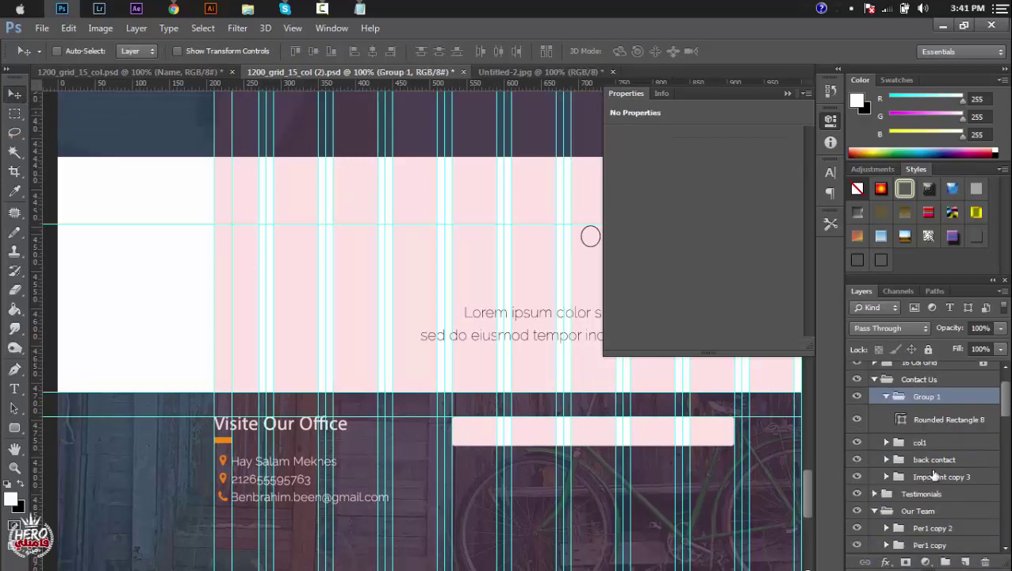
{"action": "double_click", "coordinate": [925, 397]}
{"action": "type", "text": "col"}
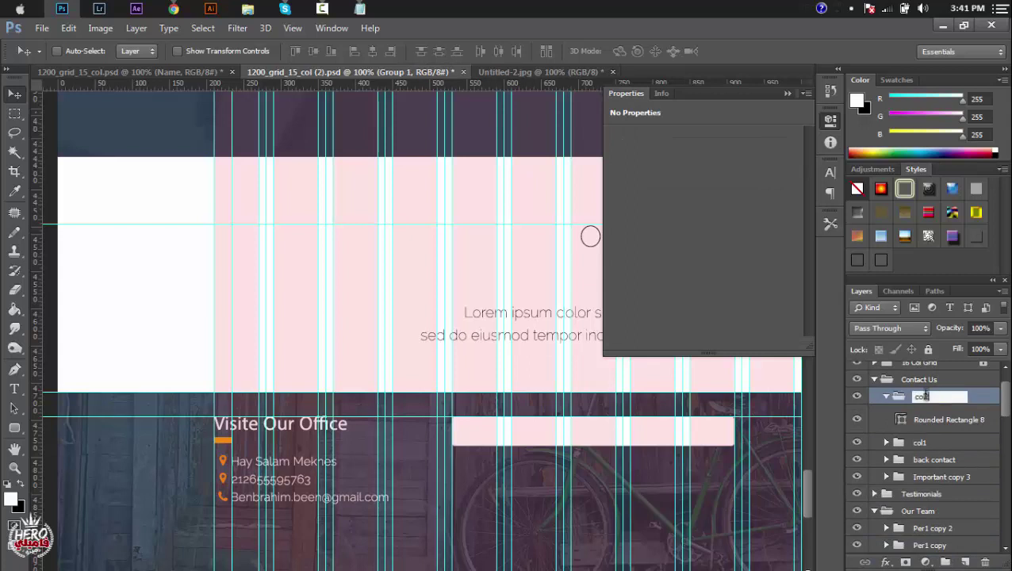
{"action": "type", "text": "2"}
{"action": "left_click", "coordinate": [942, 420]}
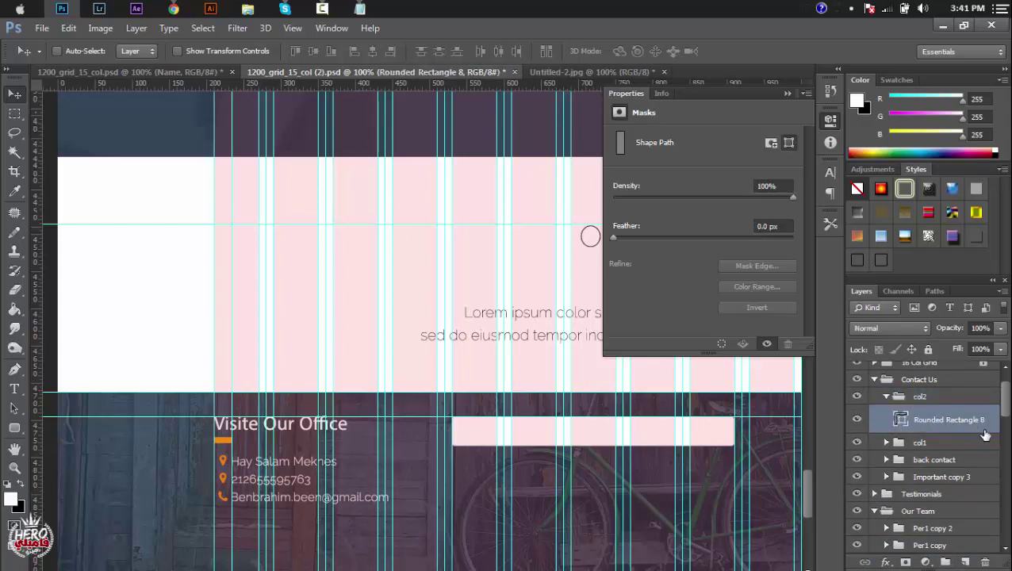
Step: Duplicate the bar twice and nudge one copy down below the first field box
{"action": "key", "text": "ctrl+j"}
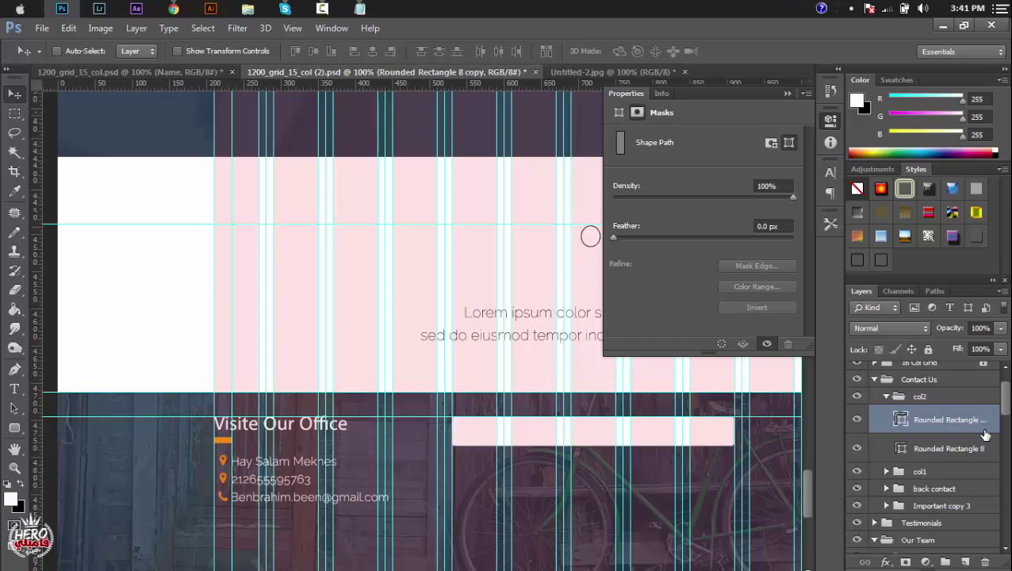
{"action": "key", "text": "ctrl+j"}
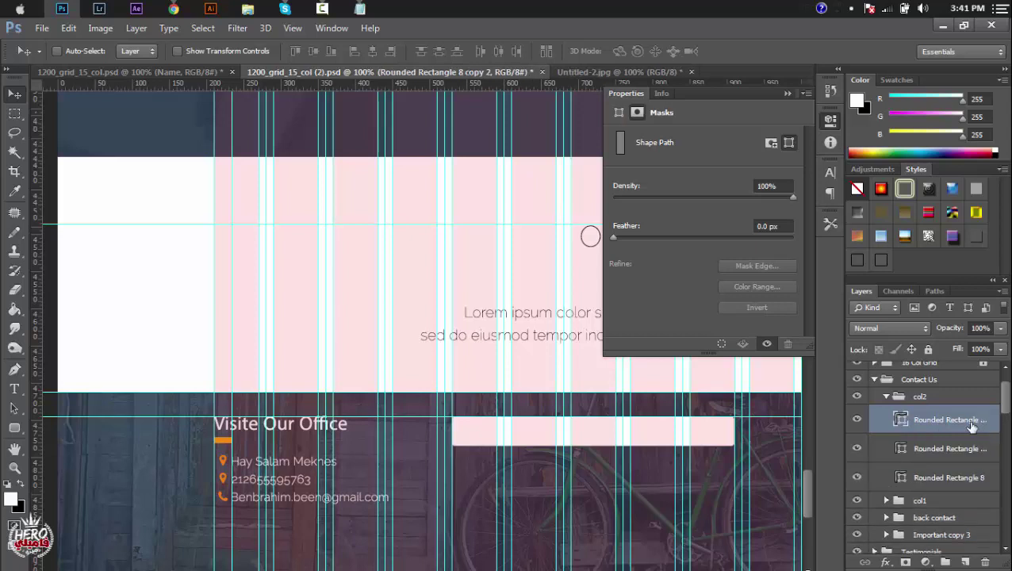
{"action": "left_click_drag", "start_coordinate": [811, 479], "coordinate": [810, 491]}
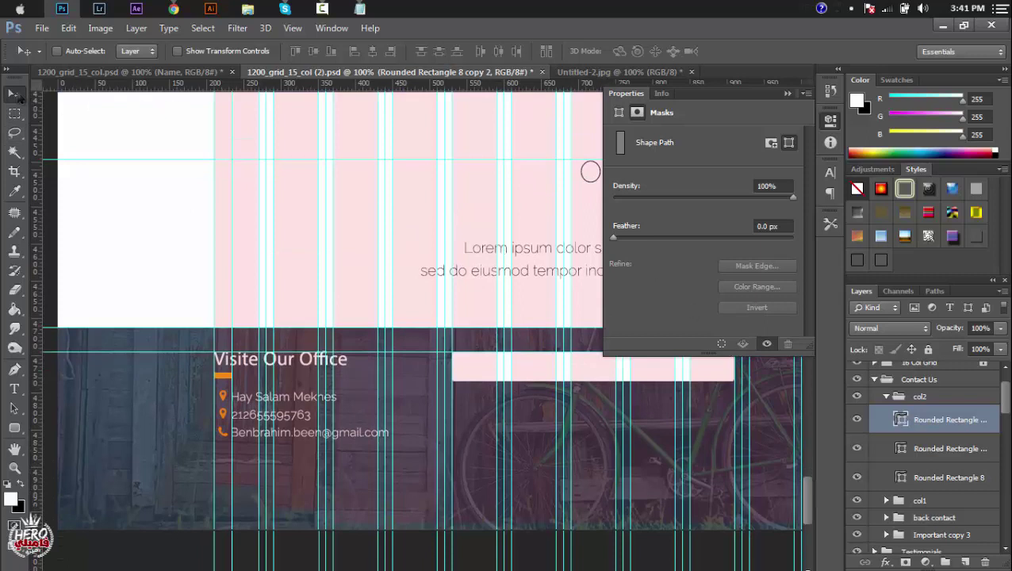
{"action": "key", "text": "shift+Down"}
{"action": "key", "text": "shift+Down"}
{"action": "key", "text": "shift+Down"}
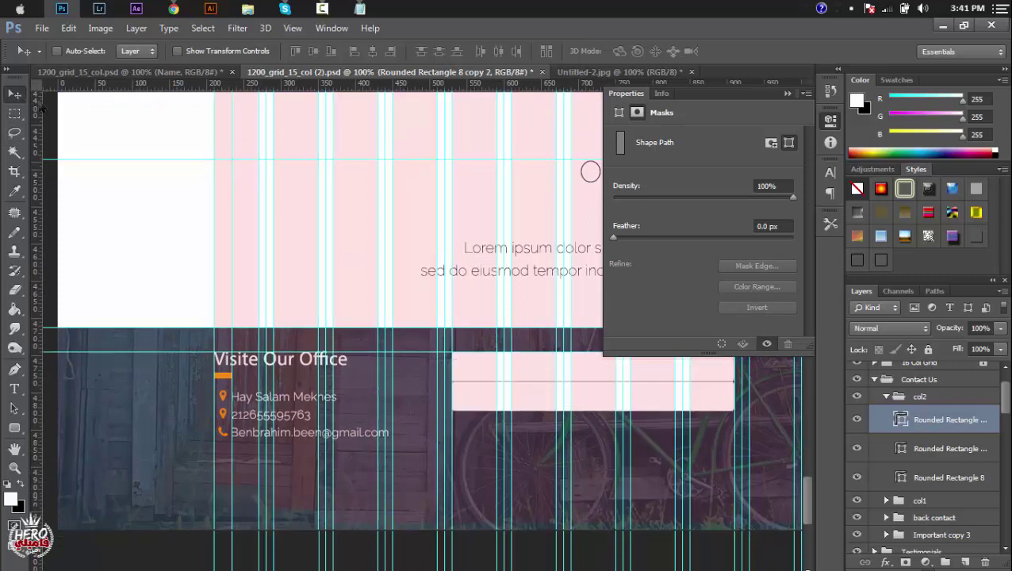
{"action": "key", "text": "shift+Down"}
{"action": "key", "text": "shift+Down"}
{"action": "key", "text": "shift+Down"}
{"action": "key", "text": "shift+Down"}
{"action": "key", "text": "shift+Down"}
{"action": "key", "text": "shift+Down"}
{"action": "key", "text": "shift+Down"}
{"action": "key", "text": "shift+Down"}
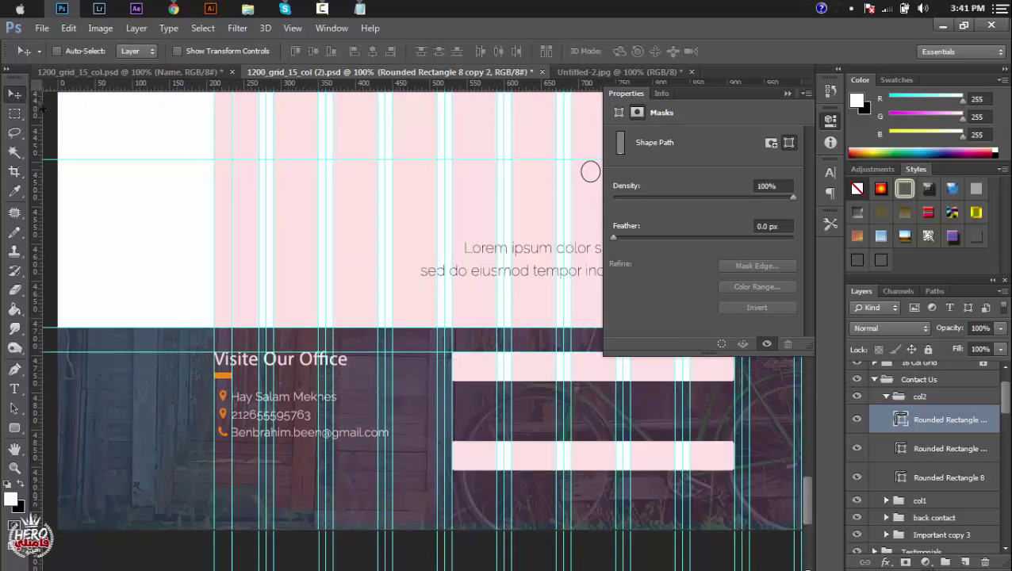
{"action": "key", "text": "shift+Down"}
{"action": "key", "text": "shift+Up"}
{"action": "key", "text": "shift+Down"}
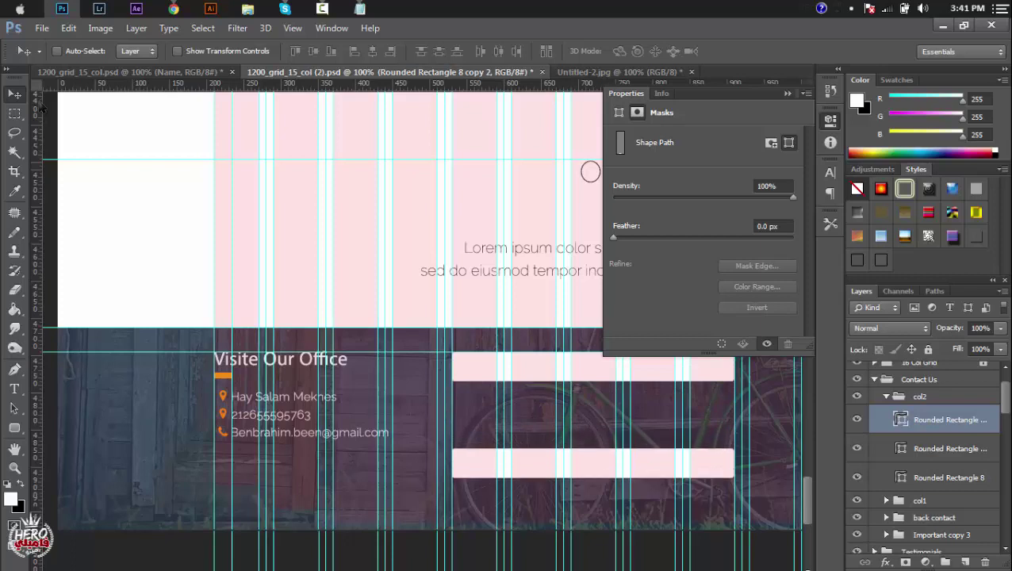
Step: Distribute the three Rounded Rectangle bars by vertical centres, then collapse the col2 group
{"action": "left_click", "coordinate": [947, 480], "text": "shift"}
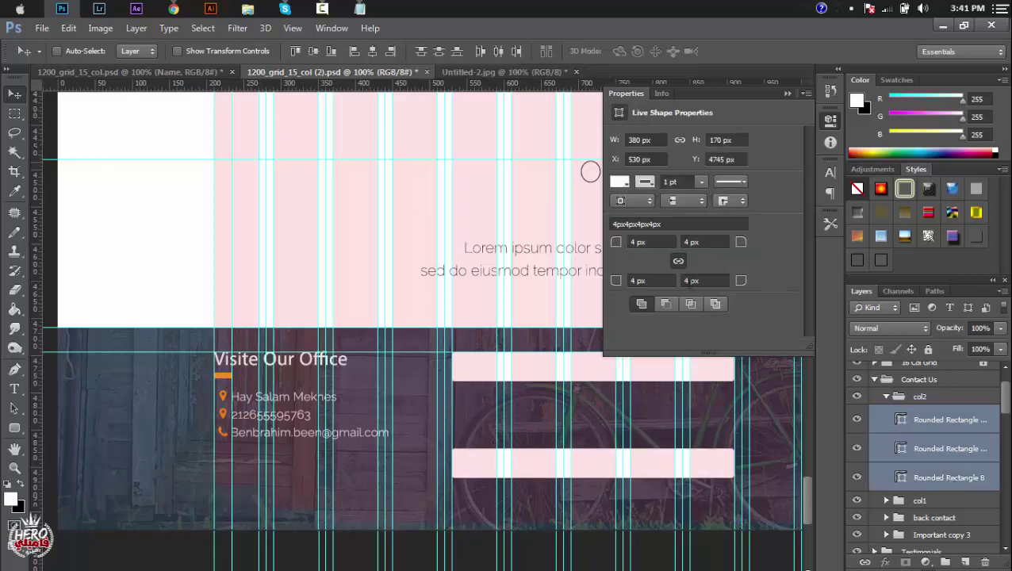
{"action": "left_click", "coordinate": [439, 55]}
{"action": "scroll", "coordinate": [641, 462], "scroll_direction": "right", "scroll_amount": 5}
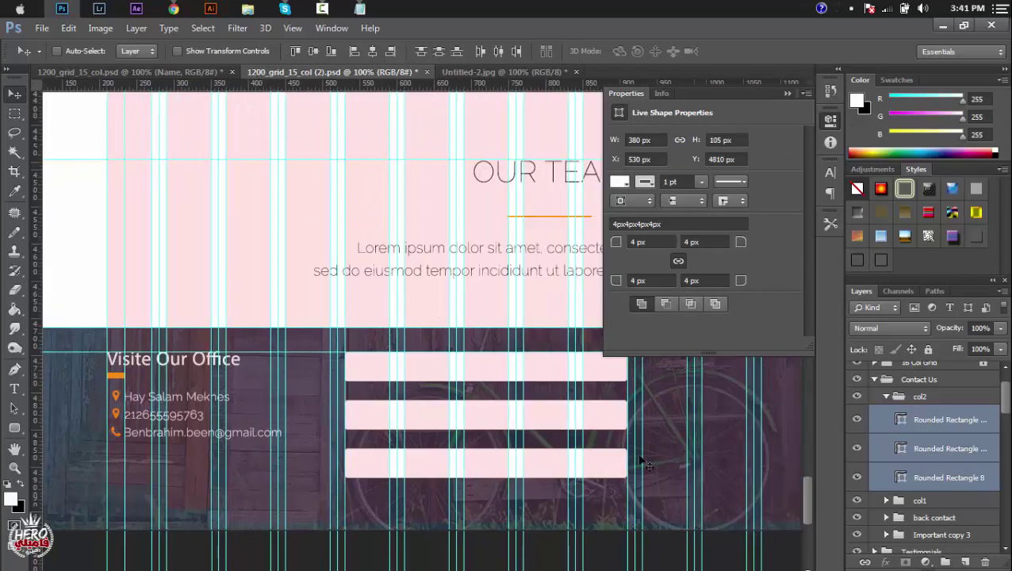
{"action": "scroll", "coordinate": [641, 462], "scroll_direction": "right", "scroll_amount": 5}
{"action": "scroll", "coordinate": [640, 462], "scroll_direction": "right", "scroll_amount": 3}
{"action": "scroll", "coordinate": [641, 462], "scroll_direction": "right", "scroll_amount": 1}
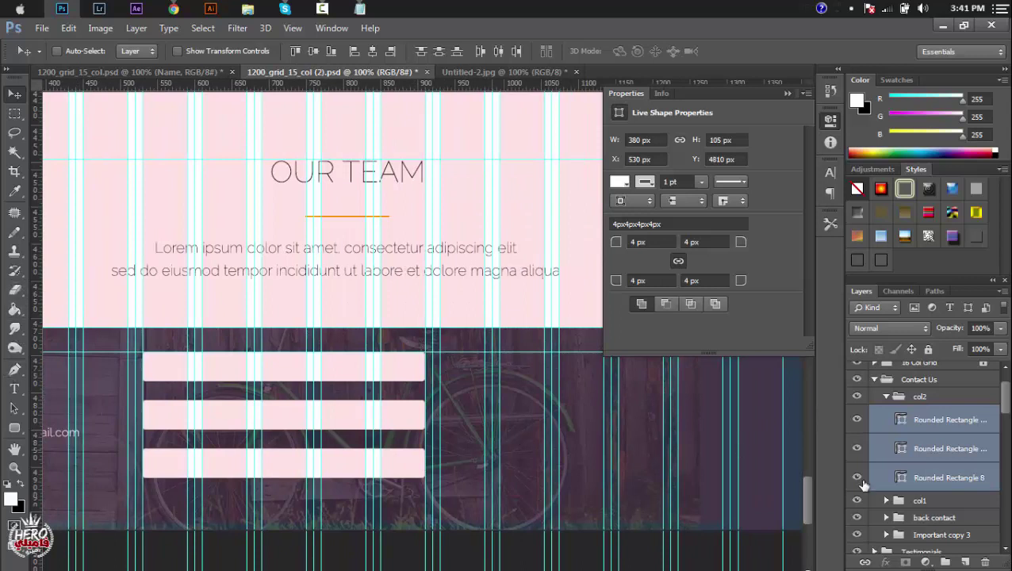
{"action": "left_click", "coordinate": [886, 396]}
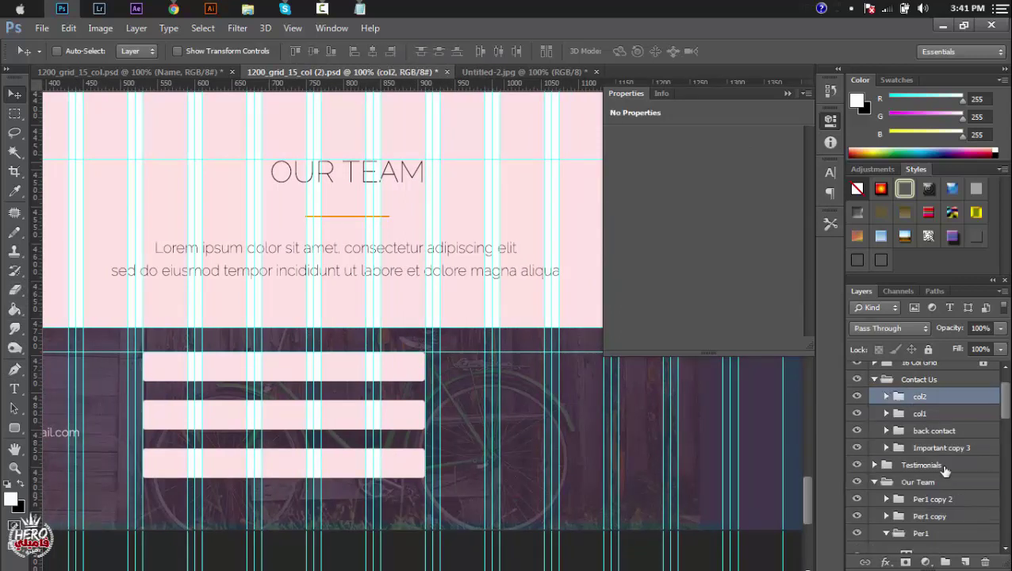
Step: Add a new empty layer group named 'col3' above col2
{"action": "left_click", "coordinate": [945, 562]}
{"action": "double_click", "coordinate": [920, 396]}
{"action": "type", "text": "col"}
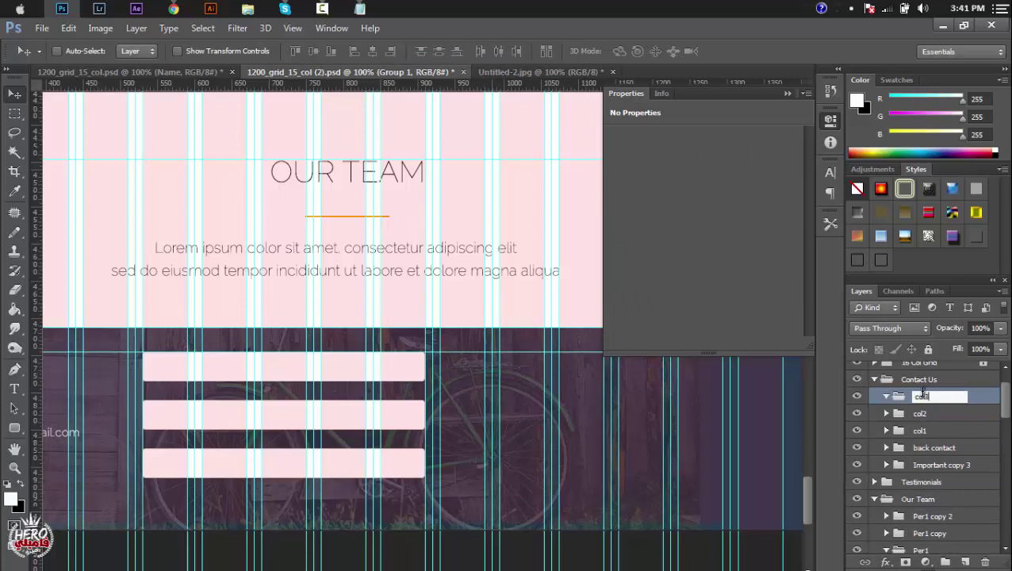
{"action": "key", "text": "Return"}
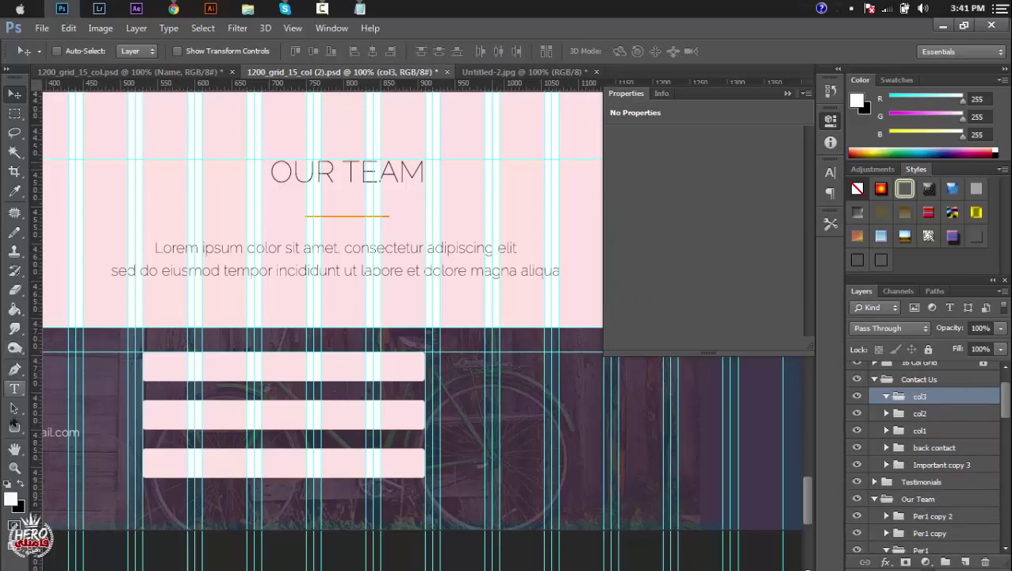
Step: Draw a large rounded-rectangle message box right of the bars, then undo it
{"action": "left_click", "coordinate": [15, 428]}
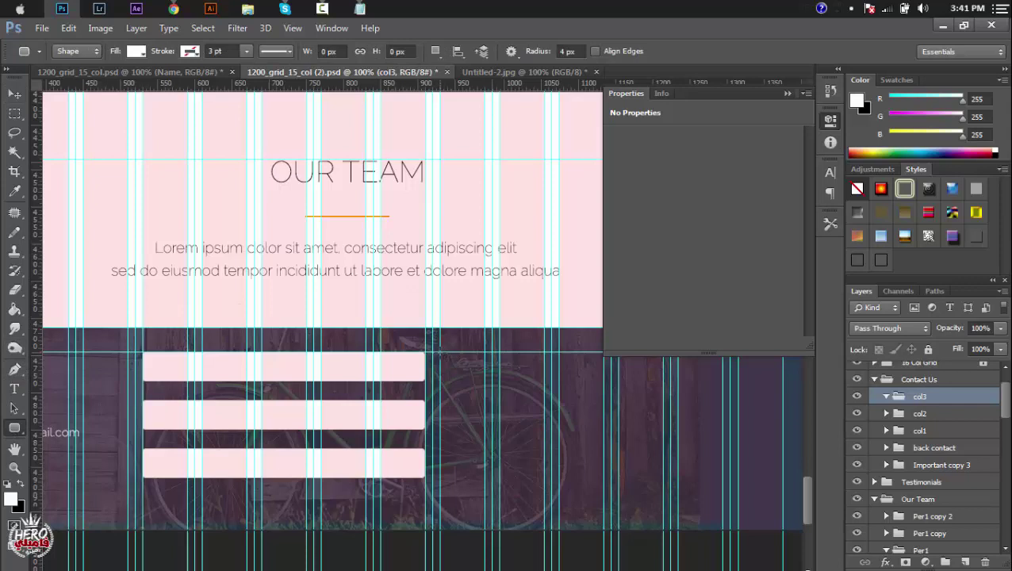
{"action": "mouse_move", "coordinate": [439, 352]}
{"action": "left_mouse_down"}
{"action": "mouse_move", "coordinate": [574, 478]}
{"action": "mouse_move", "coordinate": [773, 488]}
{"action": "left_mouse_up"}
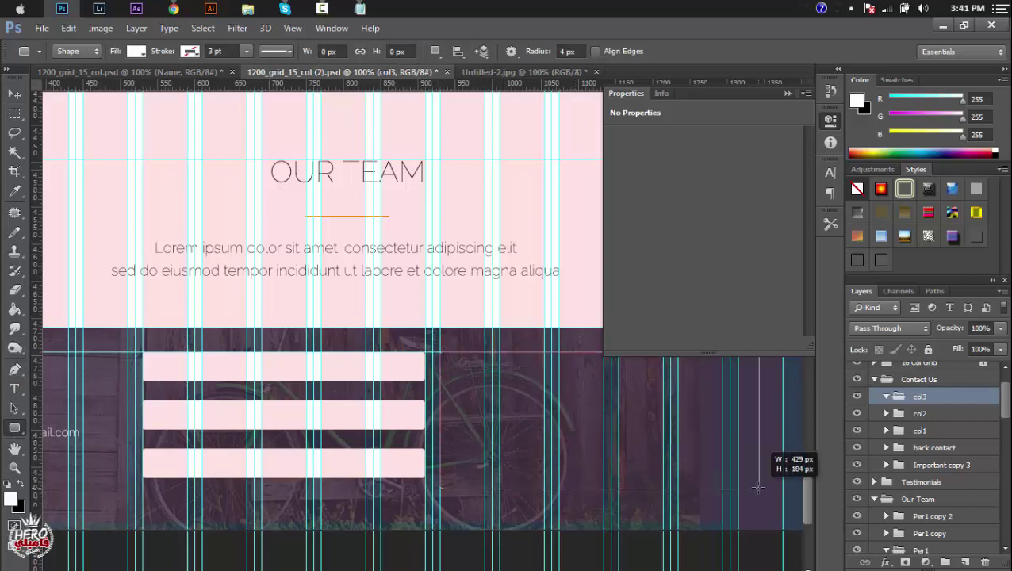
{"action": "left_click_drag", "start_coordinate": [773, 488], "coordinate": [780, 482]}
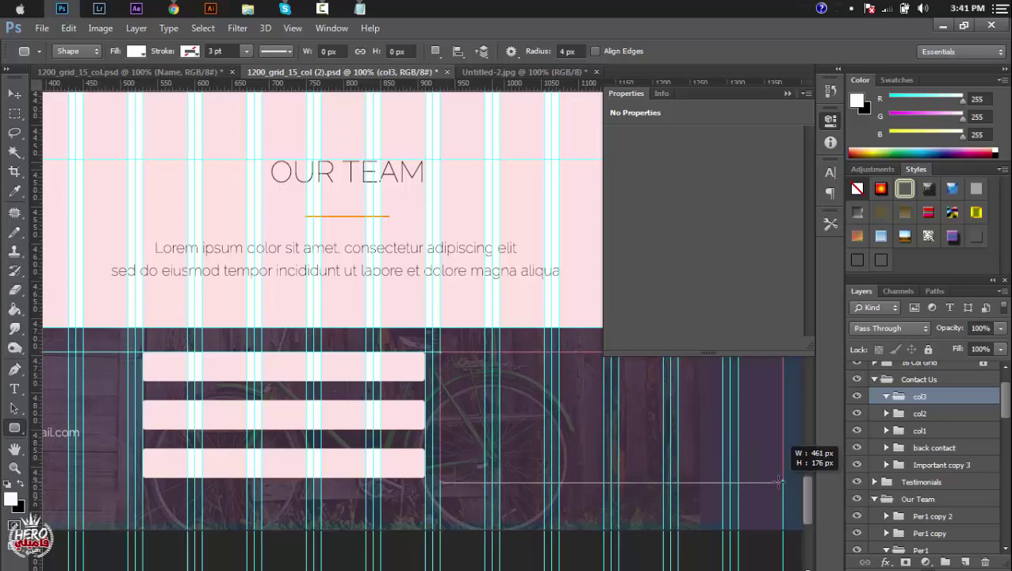
{"action": "left_click_drag", "start_coordinate": [780, 482], "coordinate": [776, 480]}
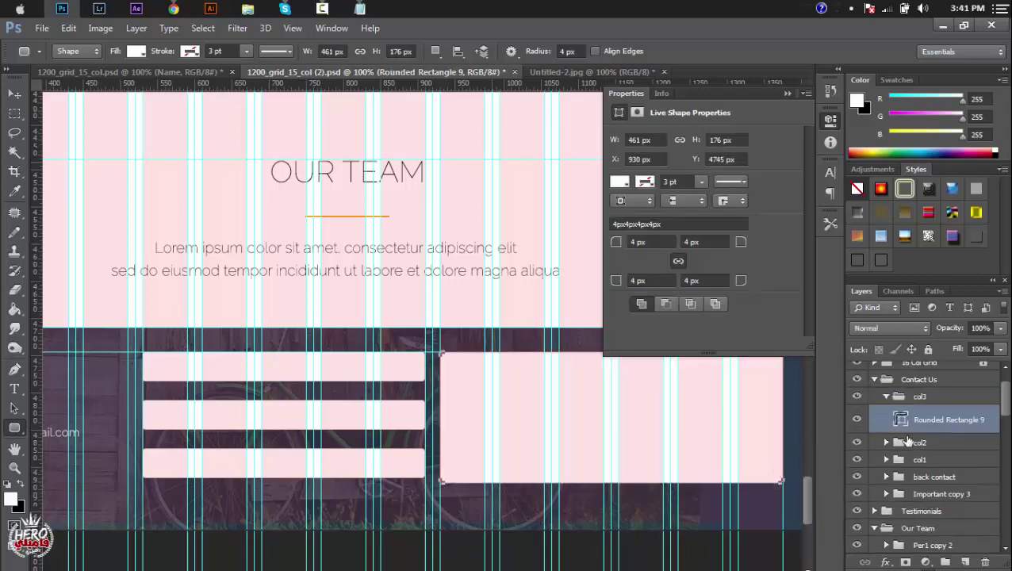
{"action": "key", "text": "ctrl+z"}
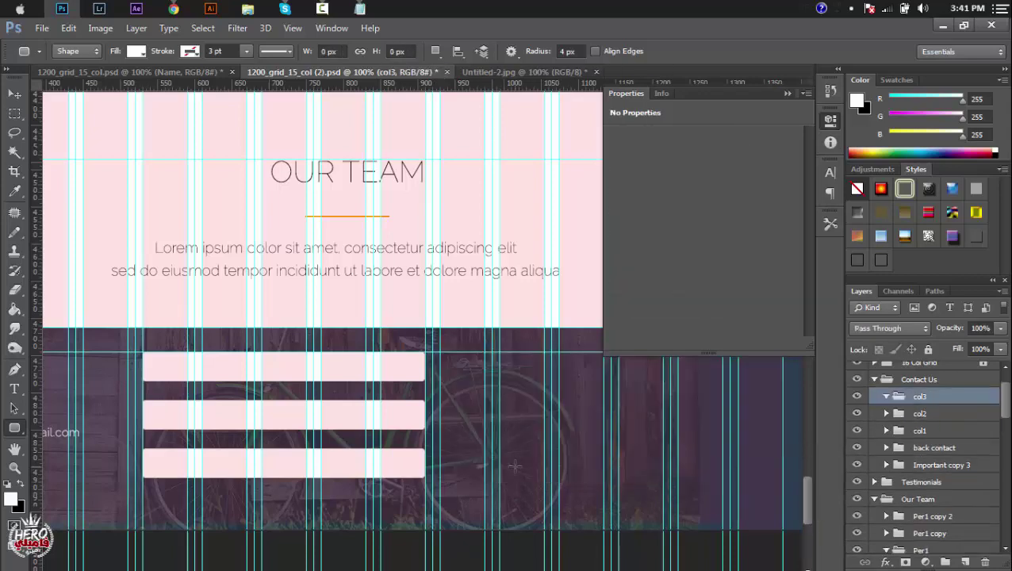
{"action": "scroll", "coordinate": [515, 468], "scroll_direction": "left", "scroll_amount": 5}
{"action": "scroll", "coordinate": [515, 468], "scroll_direction": "left", "scroll_amount": 2}
{"action": "scroll", "coordinate": [515, 468], "scroll_direction": "left", "scroll_amount": 2}
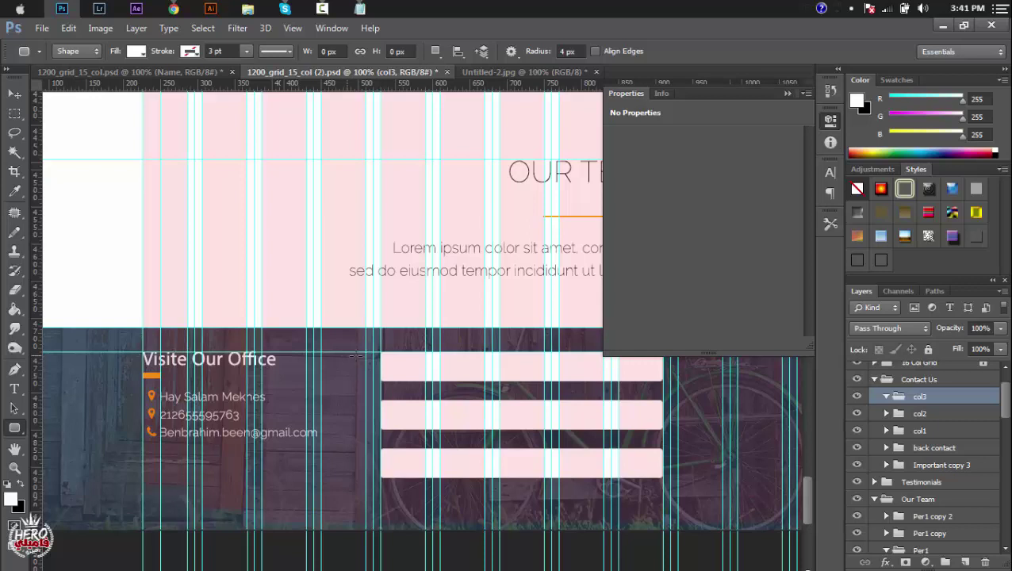
Step: Select the col2 group and nudge the three field bars right with three Shift+Right steps
{"action": "left_click", "coordinate": [938, 413]}
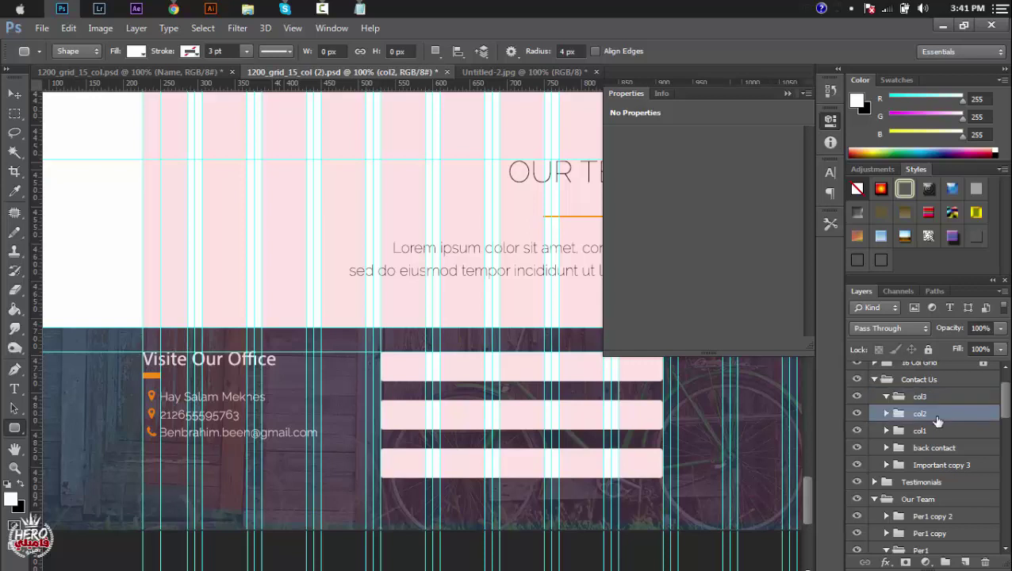
{"action": "left_click", "coordinate": [15, 95]}
{"action": "key", "text": "shift+Right"}
{"action": "key", "text": "shift+Right"}
{"action": "key", "text": "shift+Right"}
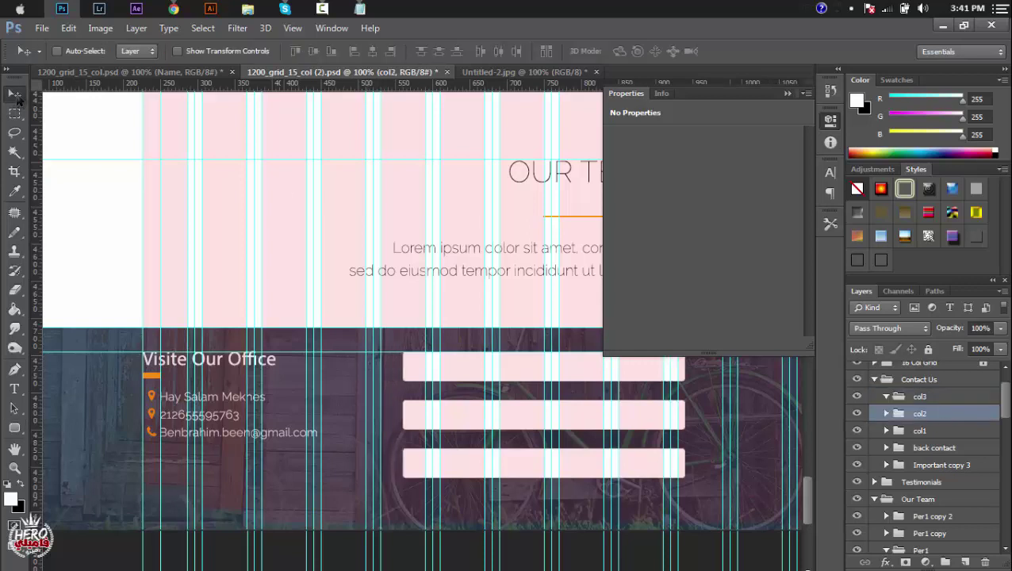
{"action": "key", "text": "shift+Right"}
{"action": "key", "text": "shift+Right"}
{"action": "key", "text": "shift+Right"}
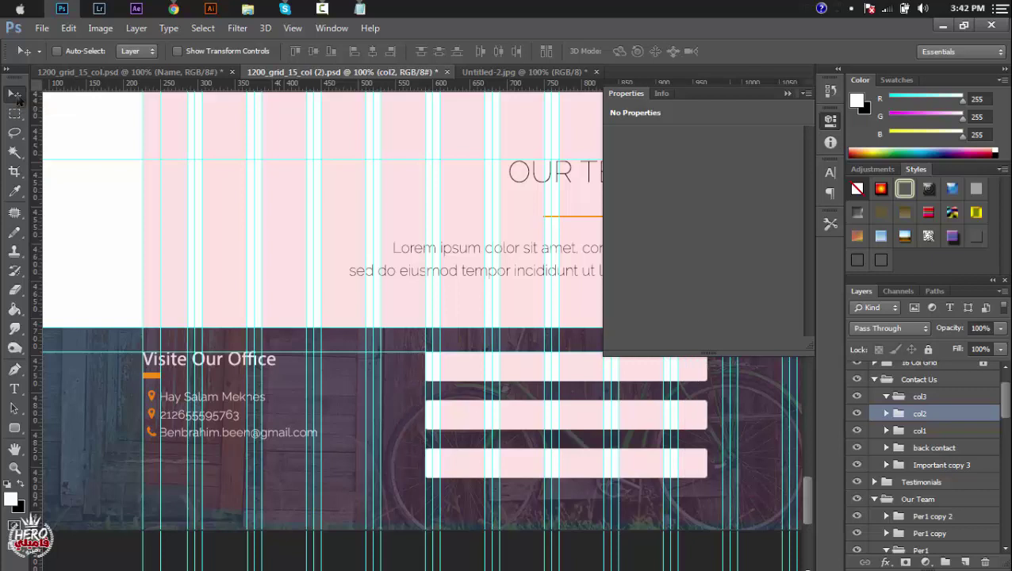
{"action": "key", "text": "shift+Right"}
{"action": "key", "text": "shift+Right"}
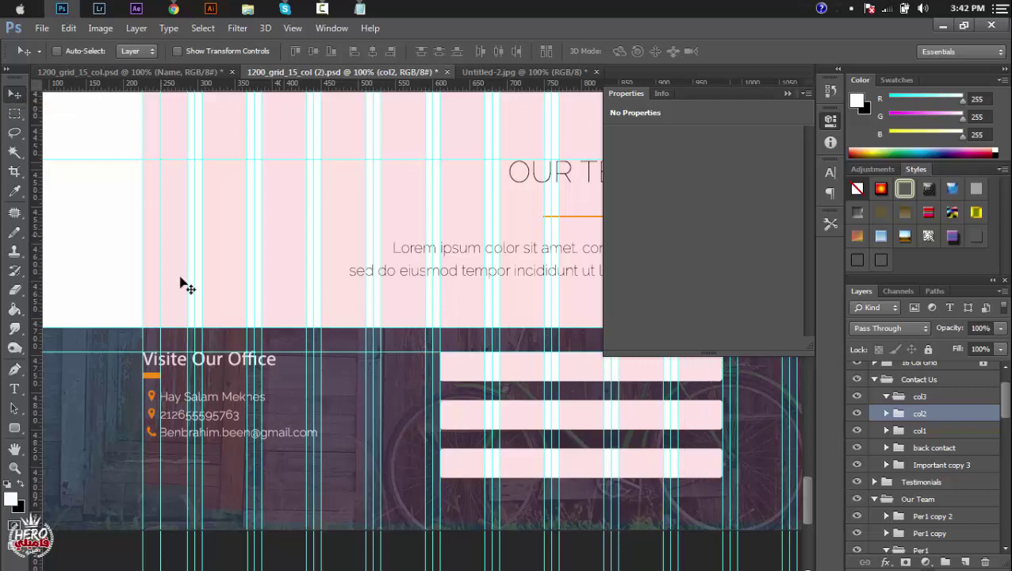
Step: Add a horizontal guide along the field bars' bottom edge and select the col3 group
{"action": "scroll", "coordinate": [181, 282], "scroll_direction": "right", "scroll_amount": 2}
{"action": "scroll", "coordinate": [181, 282], "scroll_direction": "right", "scroll_amount": 2}
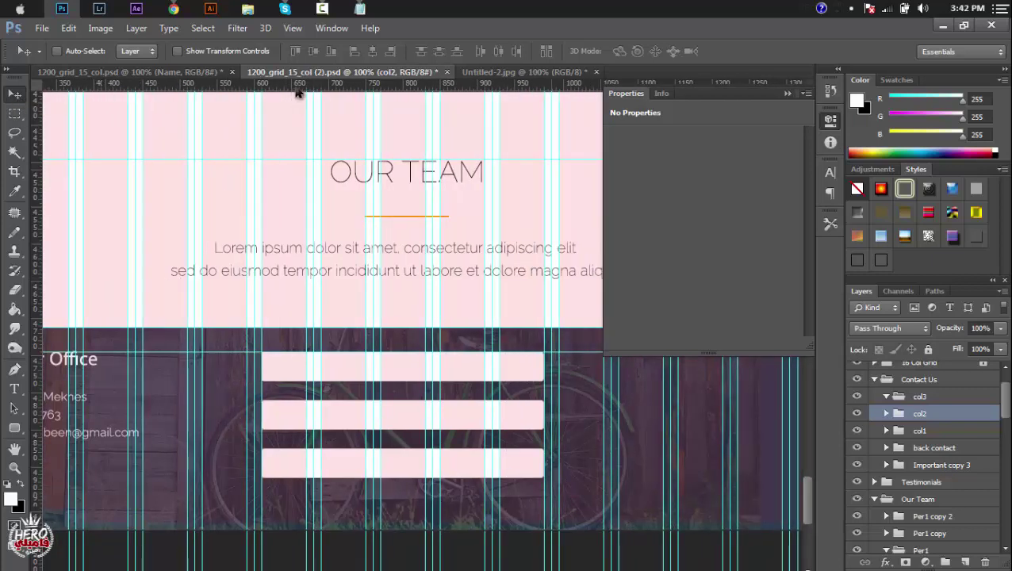
{"action": "left_click_drag", "start_coordinate": [296, 93], "coordinate": [302, 479]}
{"action": "scroll", "coordinate": [459, 425], "scroll_direction": "right", "scroll_amount": 2}
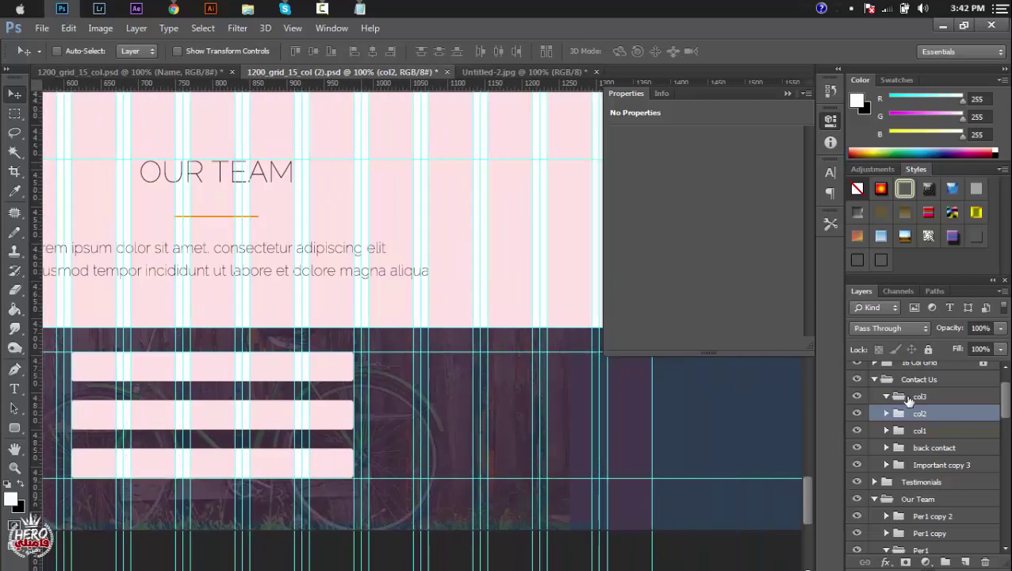
{"action": "left_click", "coordinate": [909, 398]}
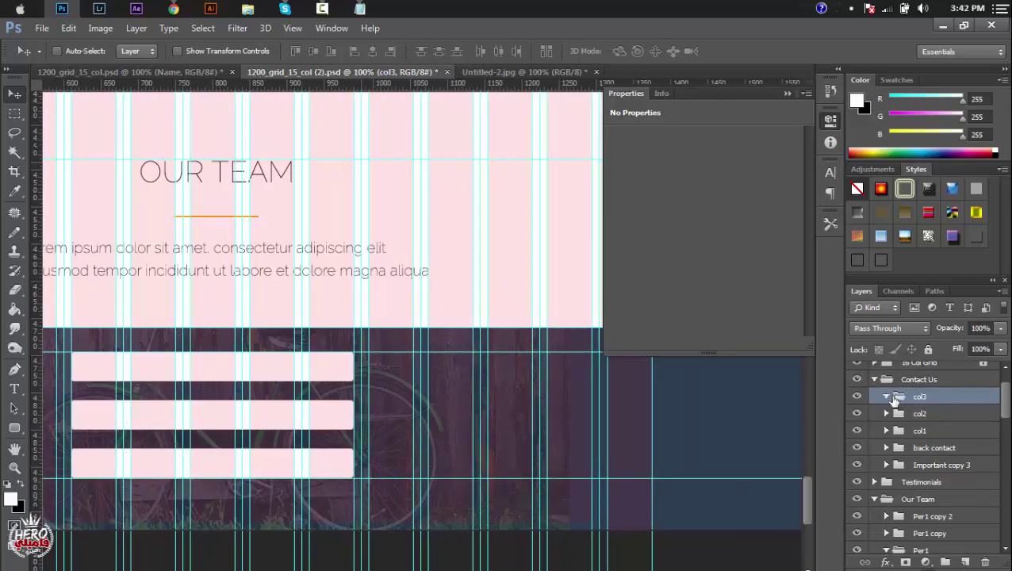
Step: Draw a 381 × 170 px rounded-rectangle message box to the right of the field bars
{"action": "left_click", "coordinate": [15, 429]}
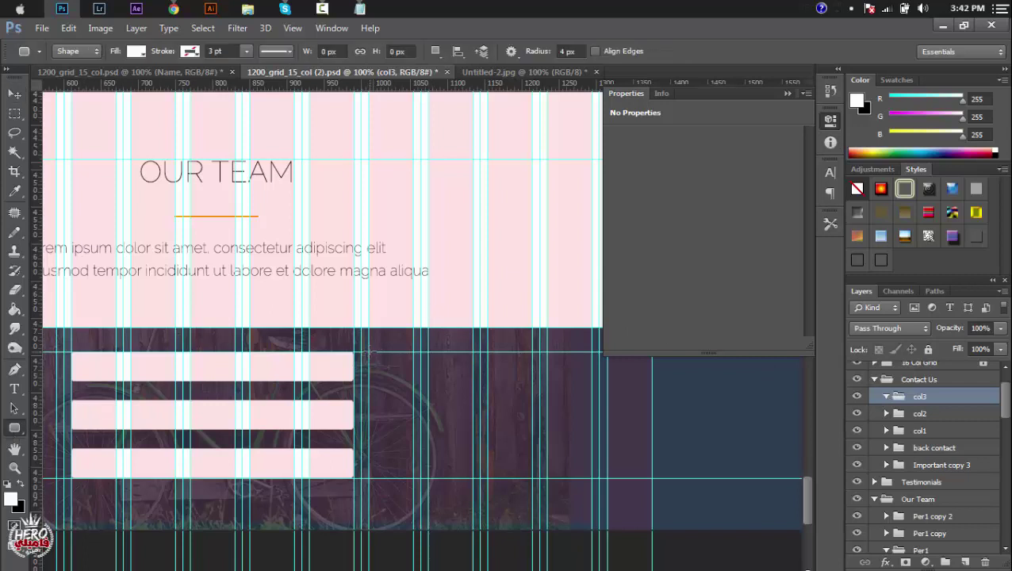
{"action": "left_click_drag", "start_coordinate": [367, 352], "coordinate": [651, 478]}
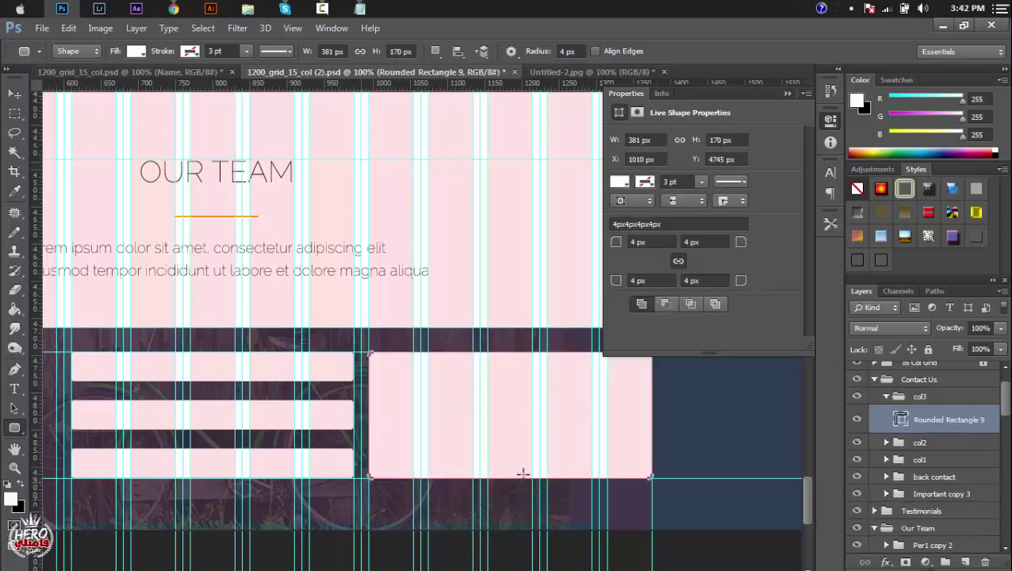
{"action": "scroll", "coordinate": [492, 468], "scroll_direction": "left", "scroll_amount": 5}
{"action": "scroll", "coordinate": [492, 468], "scroll_direction": "left", "scroll_amount": 1}
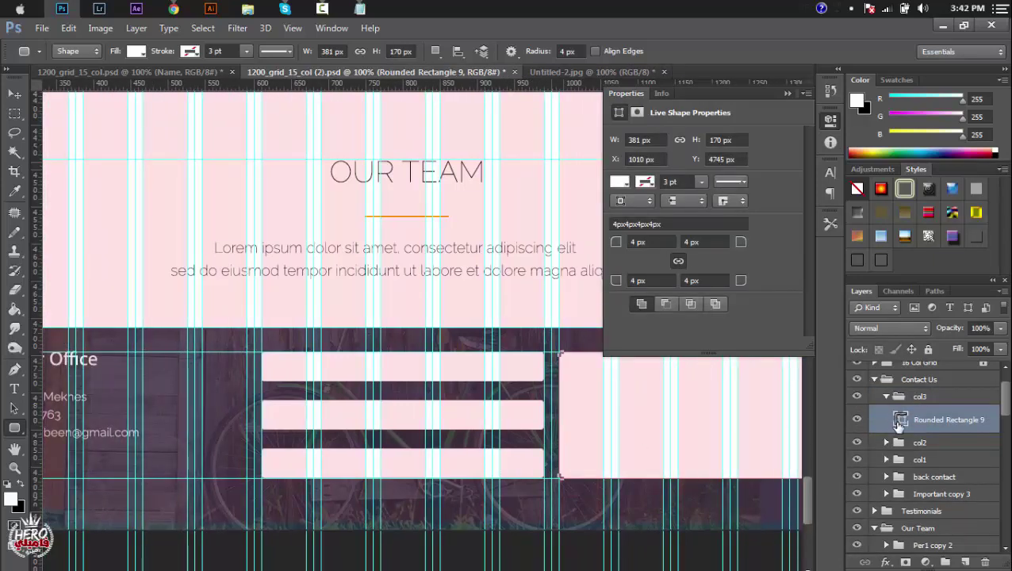
Step: Give the message box a light grey 1 pt stroke
{"action": "left_click", "coordinate": [190, 51]}
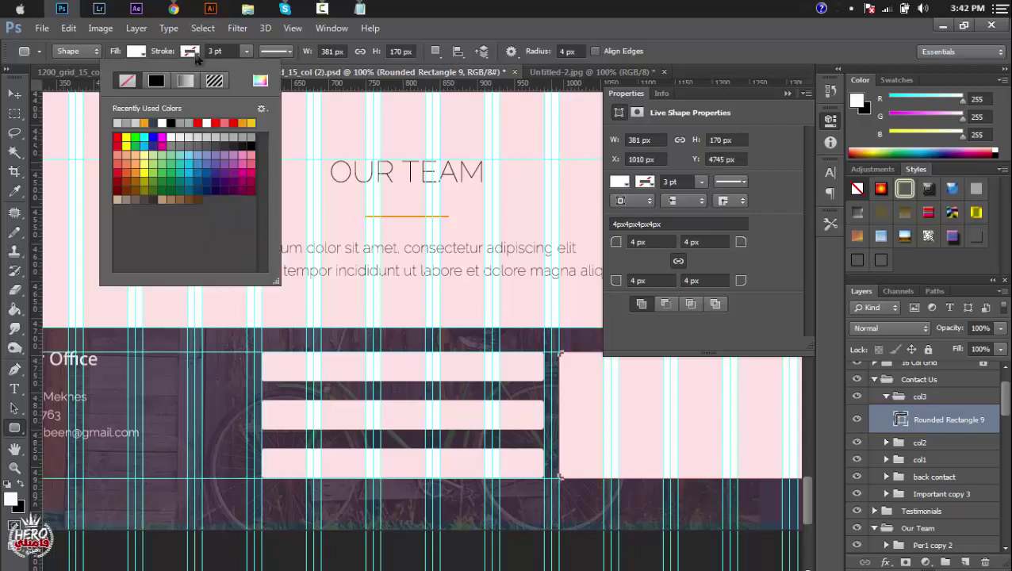
{"action": "left_click", "coordinate": [124, 122]}
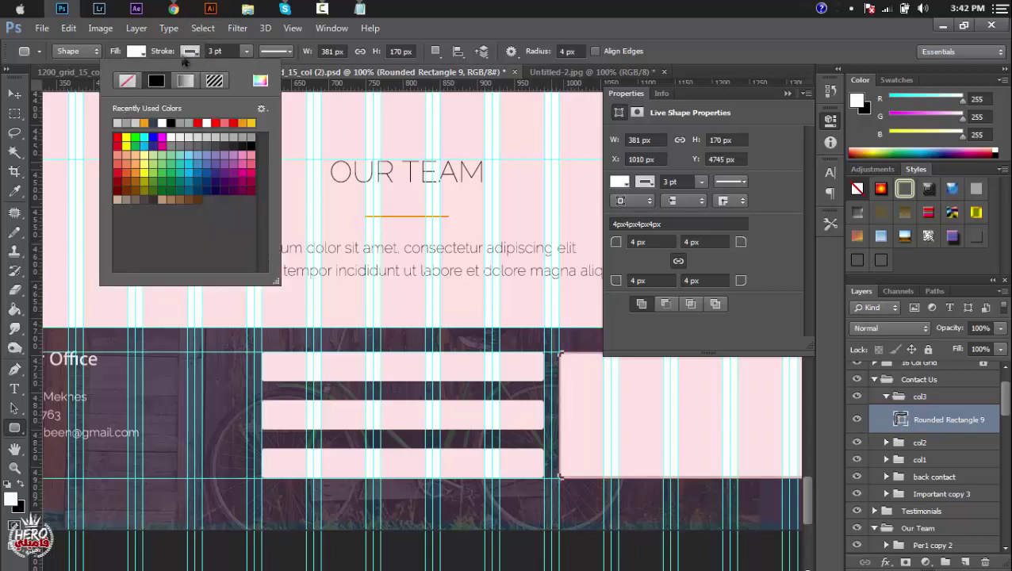
{"action": "left_click", "coordinate": [217, 51]}
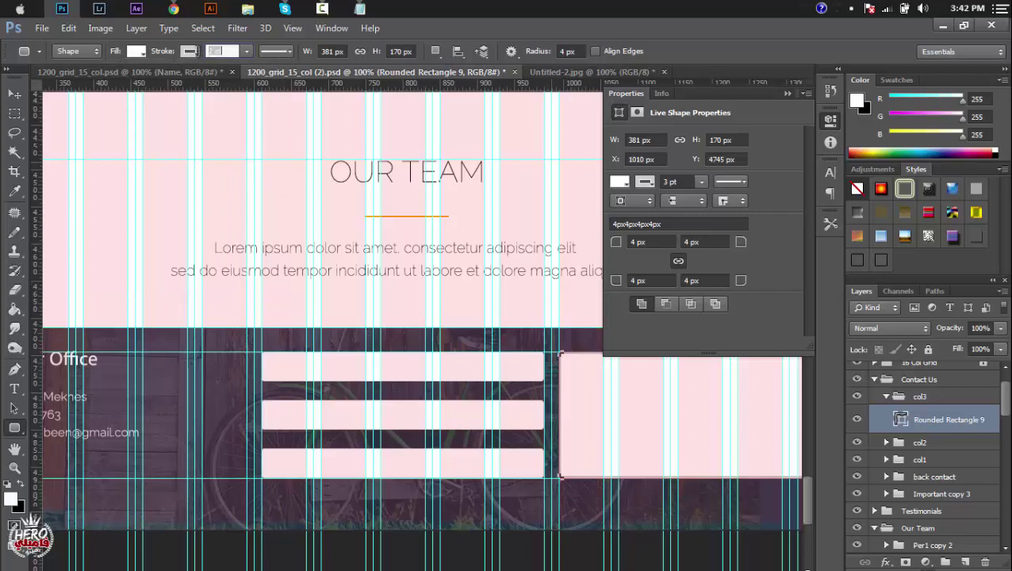
{"action": "type", "text": "1"}
{"action": "key", "text": "Return"}
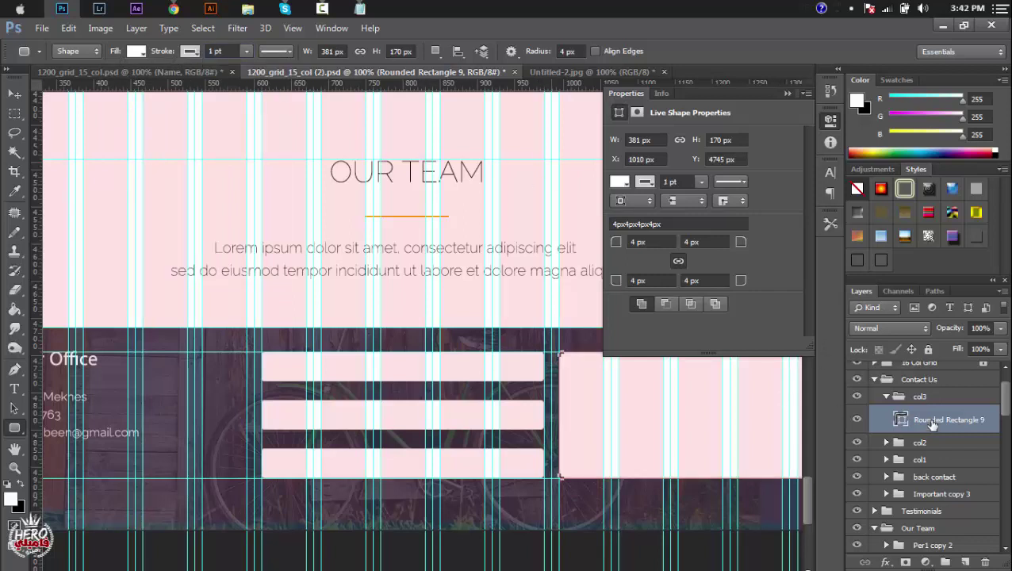
Step: Hide the guides and the 16 Col Grid overlay
{"action": "key", "text": "ctrl+h"}
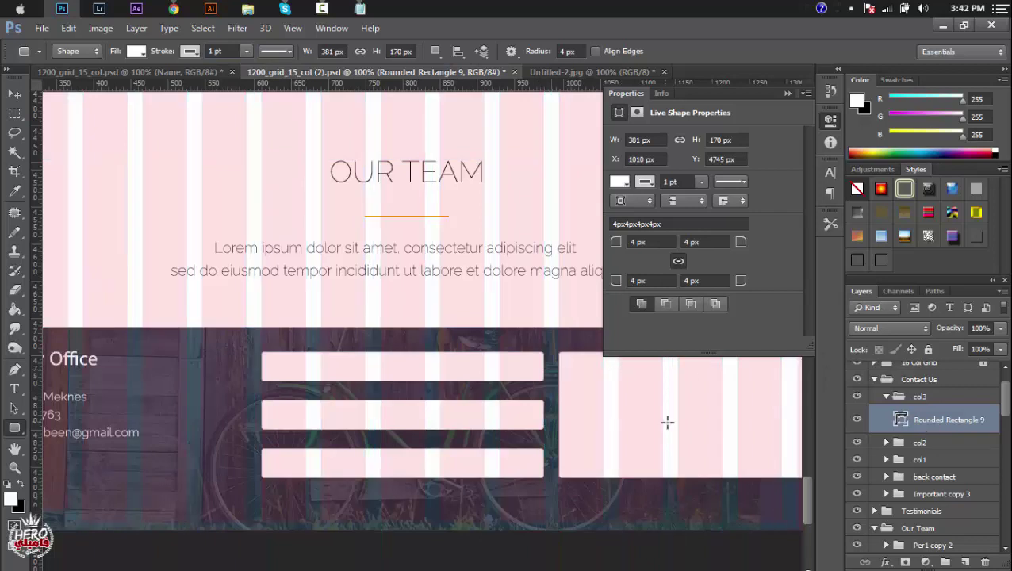
{"action": "left_click_drag", "start_coordinate": [1004, 407], "coordinate": [1005, 402]}
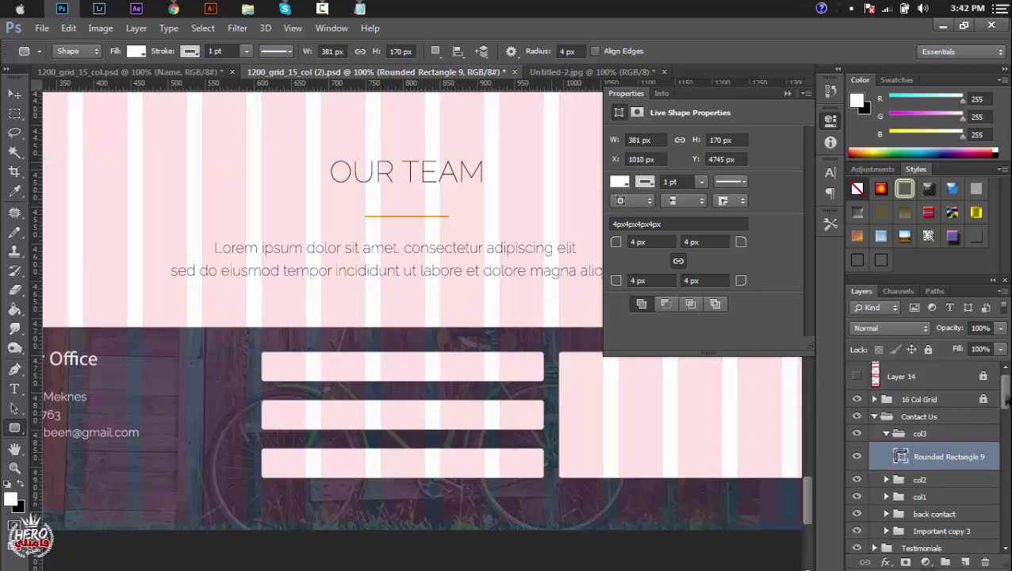
{"action": "left_click", "coordinate": [857, 399]}
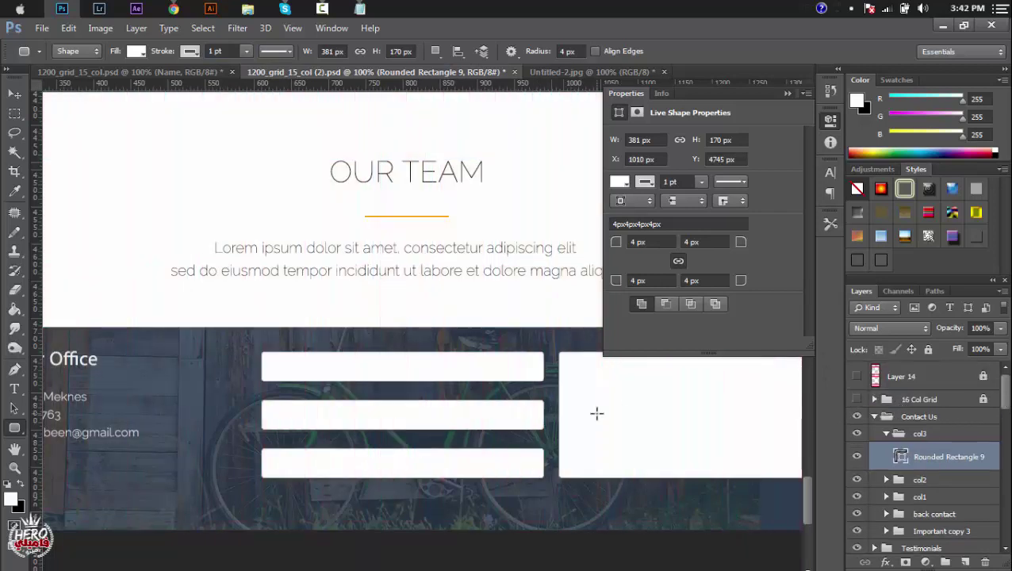
Step: Stroke the first field bar in the darker grey 5f5f5f
{"action": "left_click", "coordinate": [886, 480]}
{"action": "left_click", "coordinate": [901, 507]}
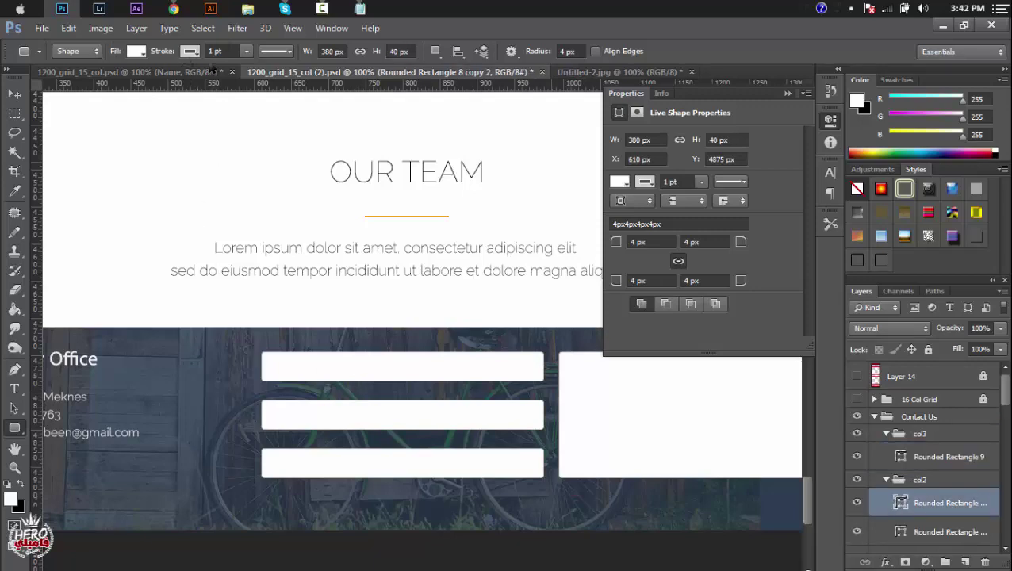
{"action": "left_click", "coordinate": [202, 60]}
{"action": "left_click", "coordinate": [259, 81]}
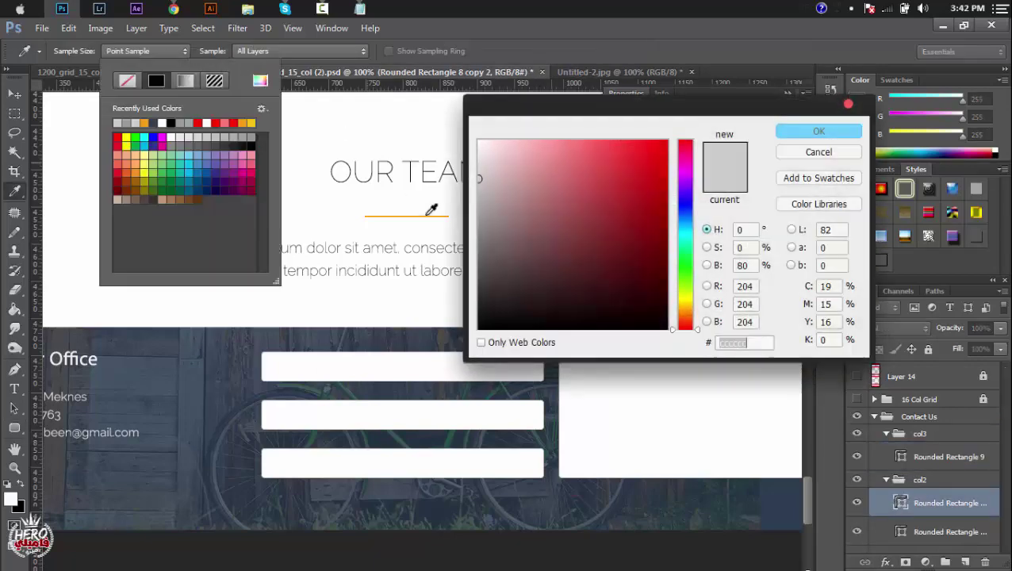
{"action": "left_click_drag", "start_coordinate": [487, 247], "coordinate": [459, 259]}
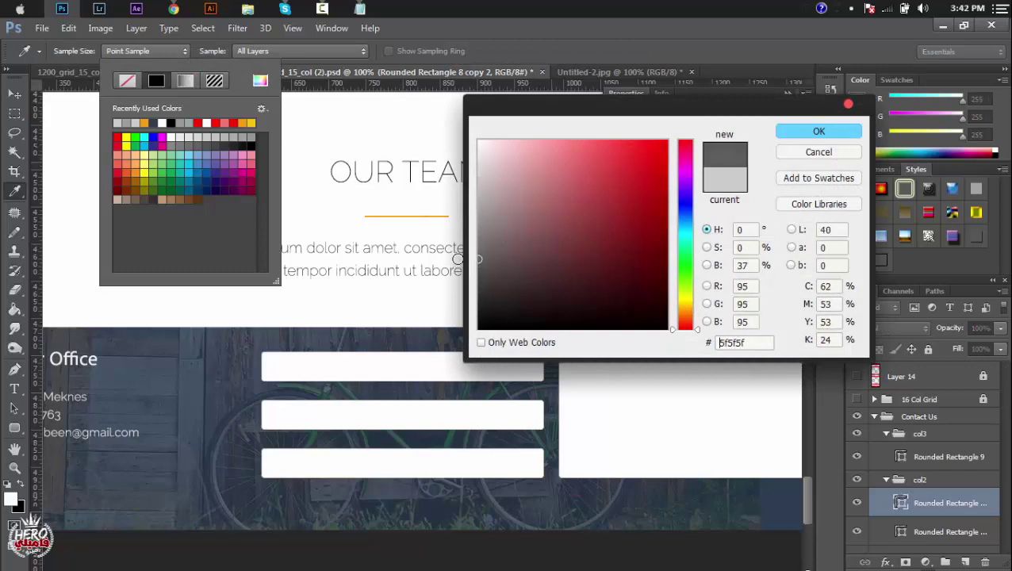
{"action": "left_click_drag", "start_coordinate": [754, 342], "coordinate": [700, 342]}
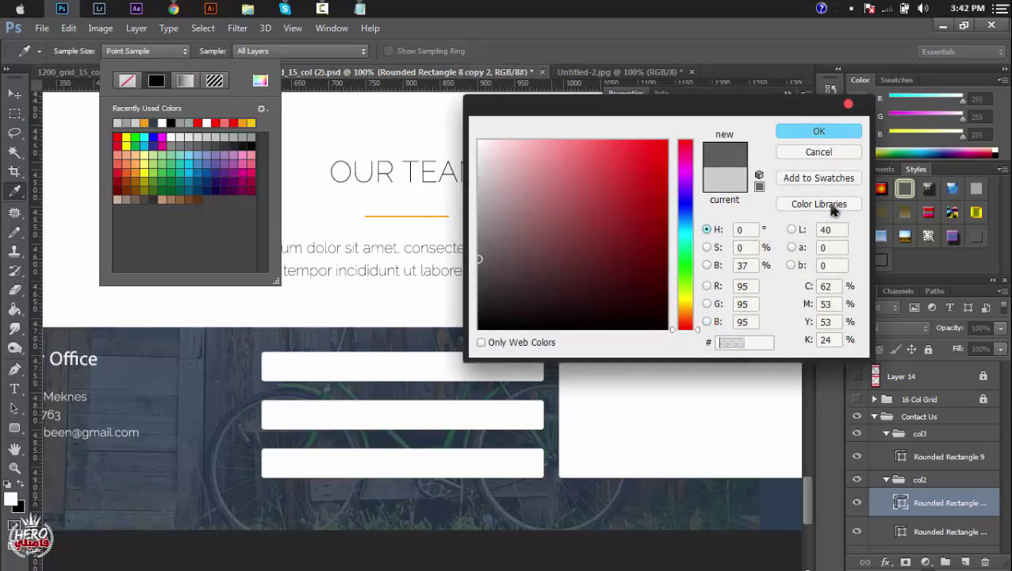
{"action": "left_click", "coordinate": [822, 135]}
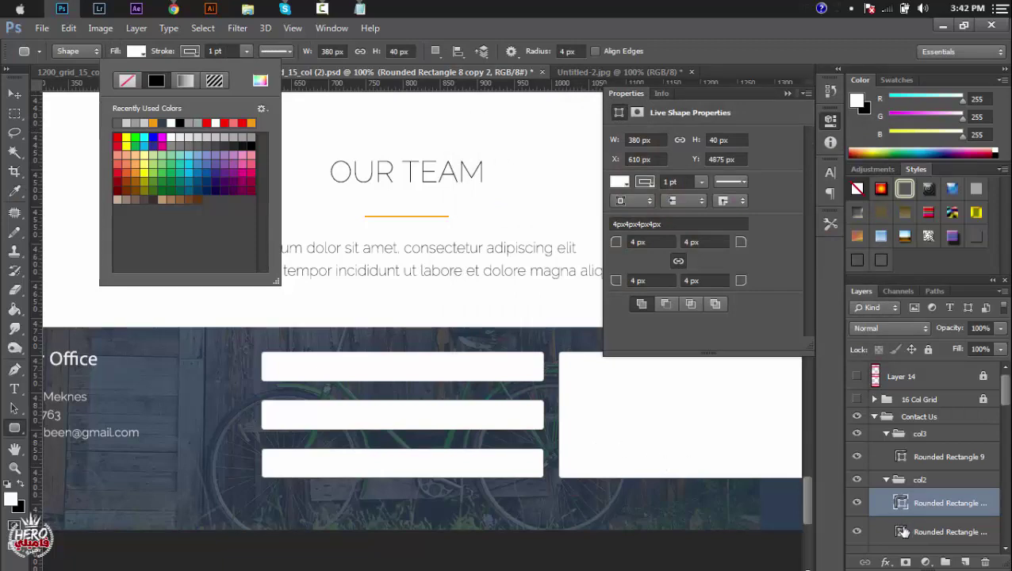
Step: Apply the same grey stroke to the lower field bar and Rounded Rectangle 8
{"action": "left_click", "coordinate": [901, 532]}
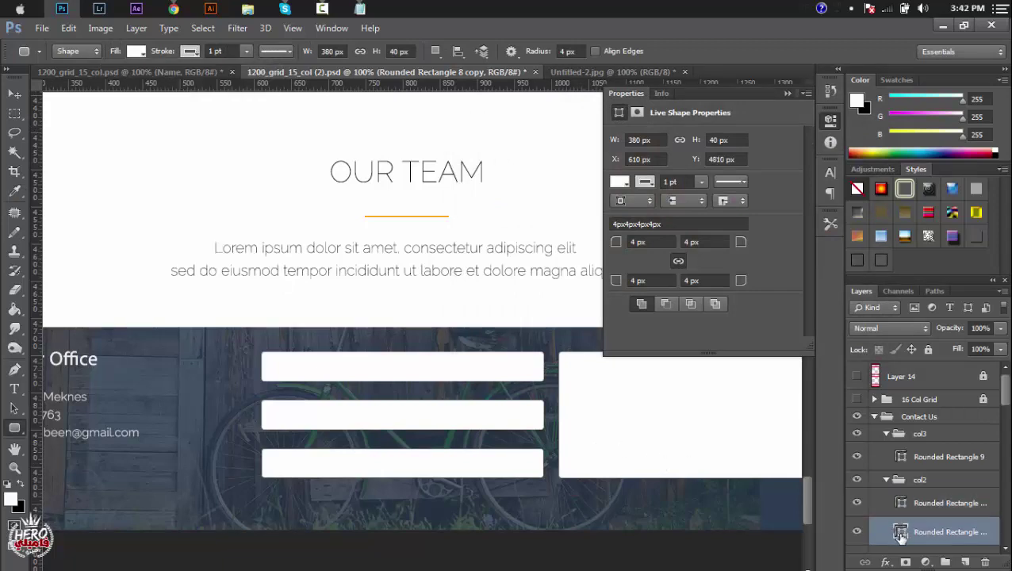
{"action": "double_click", "coordinate": [901, 533]}
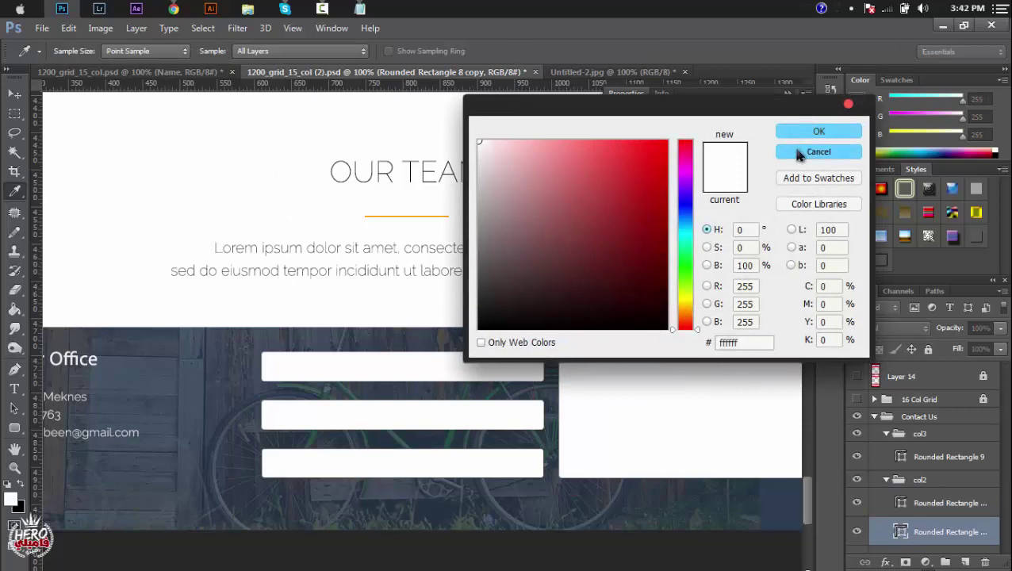
{"action": "left_click", "coordinate": [823, 152]}
{"action": "left_click", "coordinate": [190, 51]}
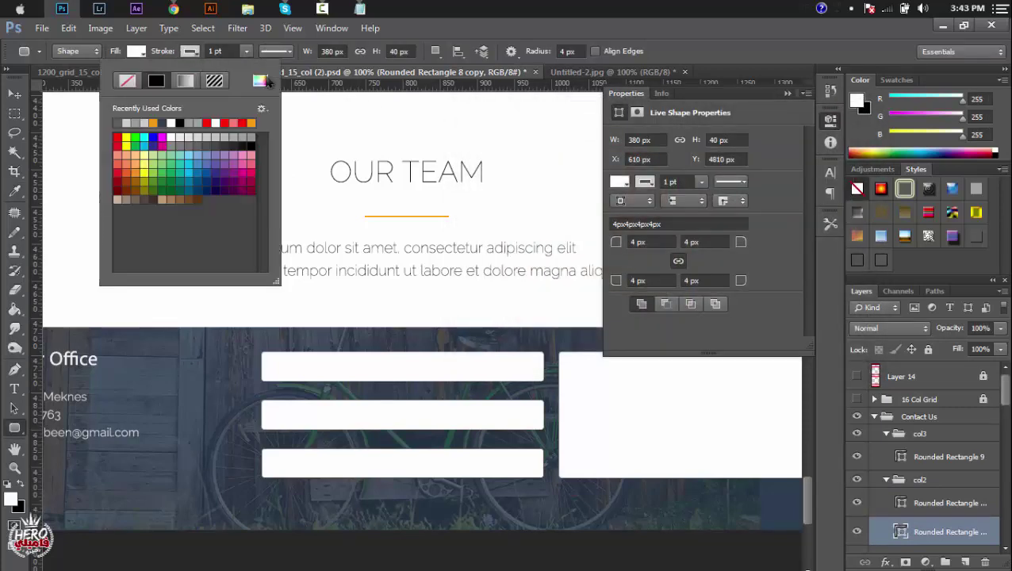
{"action": "left_click", "coordinate": [260, 80]}
{"action": "left_click", "coordinate": [817, 129]}
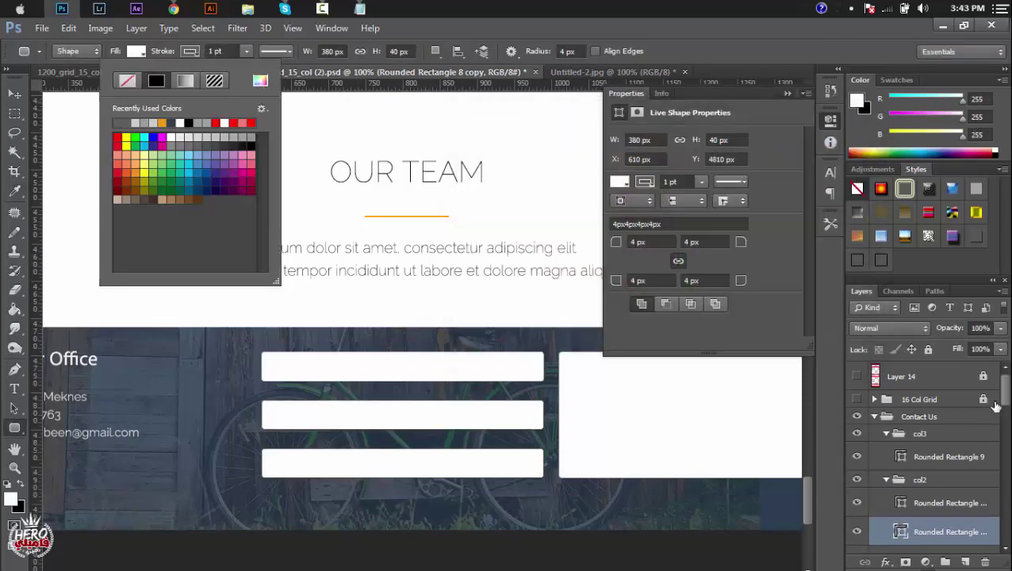
{"action": "scroll", "coordinate": [1001, 401], "scroll_direction": "down", "scroll_amount": 5}
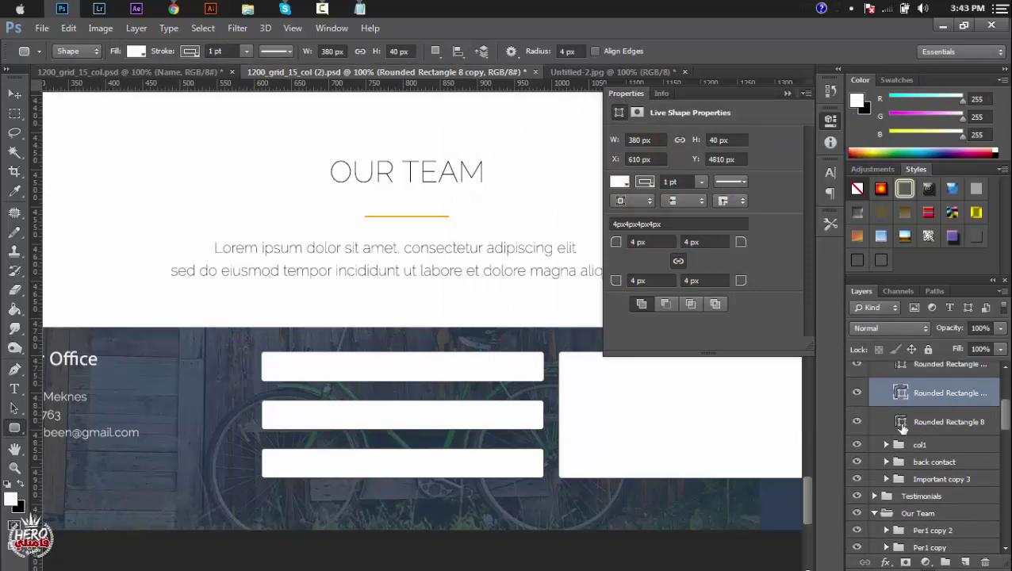
{"action": "left_click", "coordinate": [901, 423]}
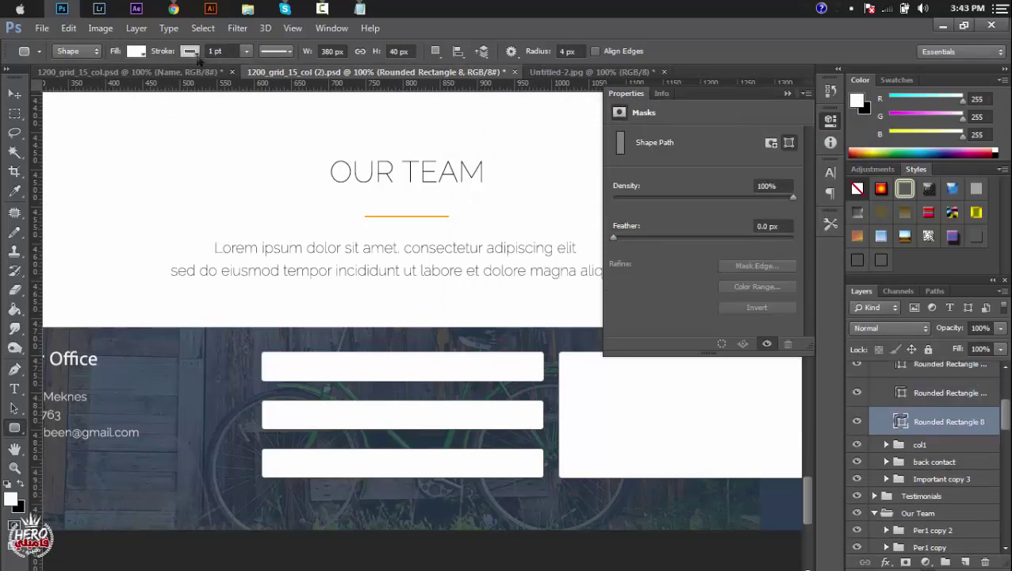
{"action": "left_click", "coordinate": [191, 51]}
{"action": "left_click", "coordinate": [258, 82]}
{"action": "left_click", "coordinate": [786, 128]}
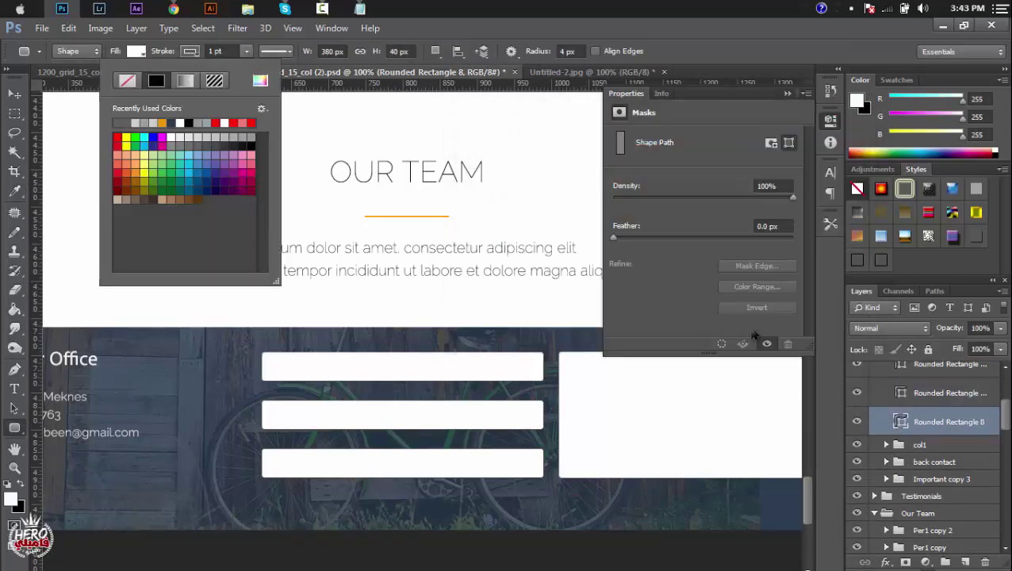
{"action": "left_click_drag", "start_coordinate": [1004, 407], "coordinate": [1005, 396]}
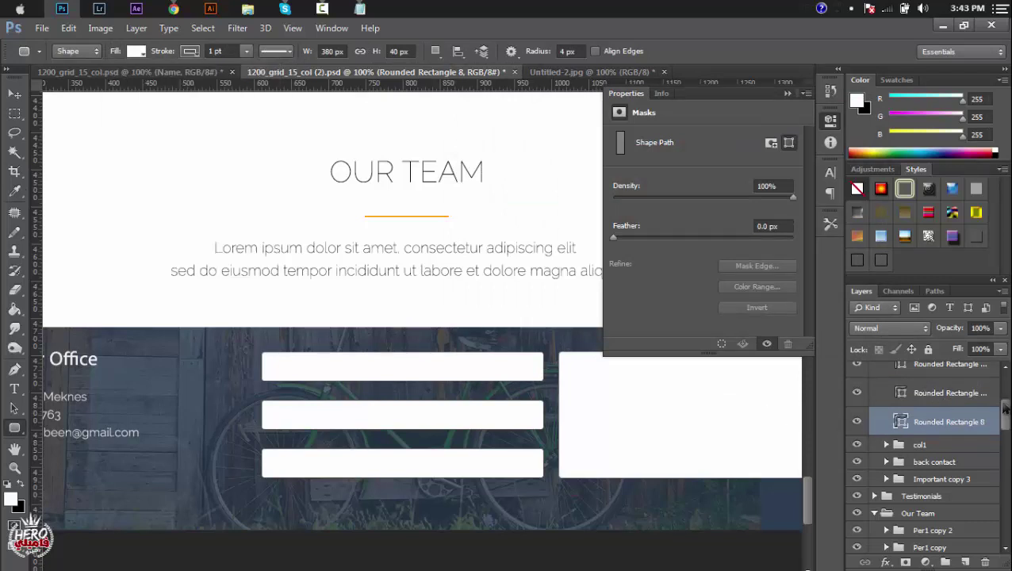
Step: Check the stroke colour and width of the Rounded Rectangle 9 message box
{"action": "left_click", "coordinate": [882, 434]}
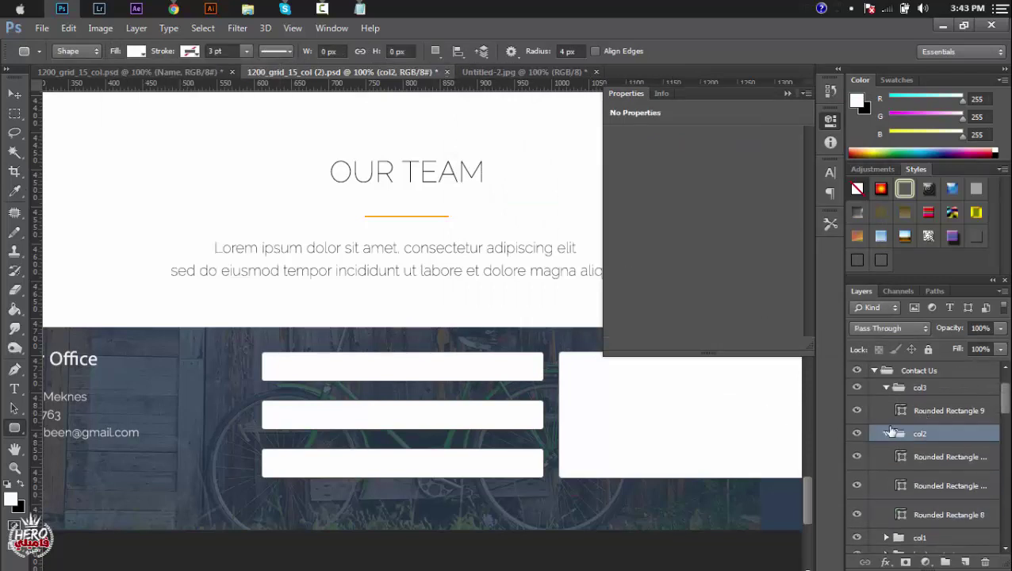
{"action": "left_click", "coordinate": [886, 434]}
{"action": "left_click", "coordinate": [901, 411]}
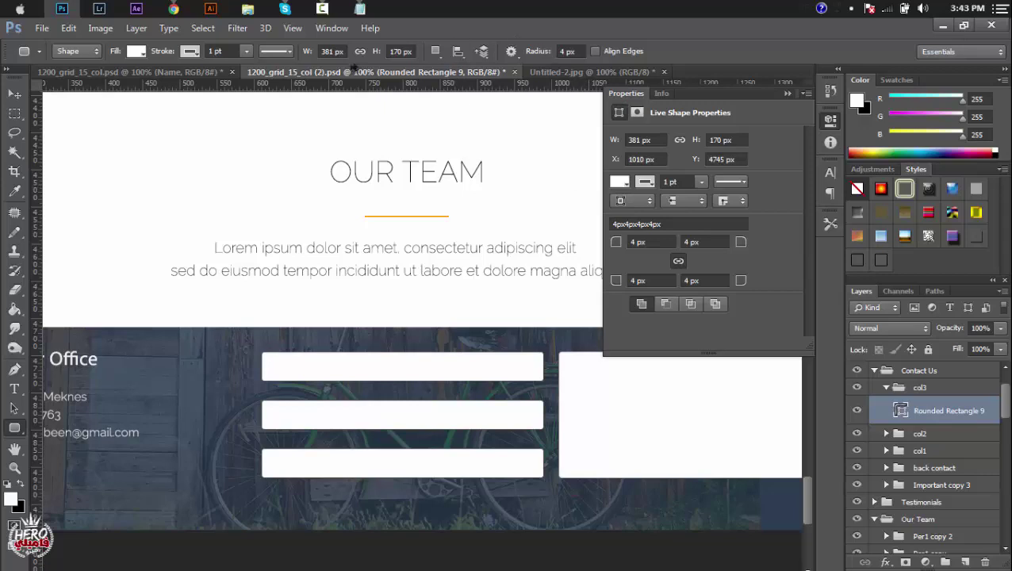
{"action": "left_click", "coordinate": [190, 50]}
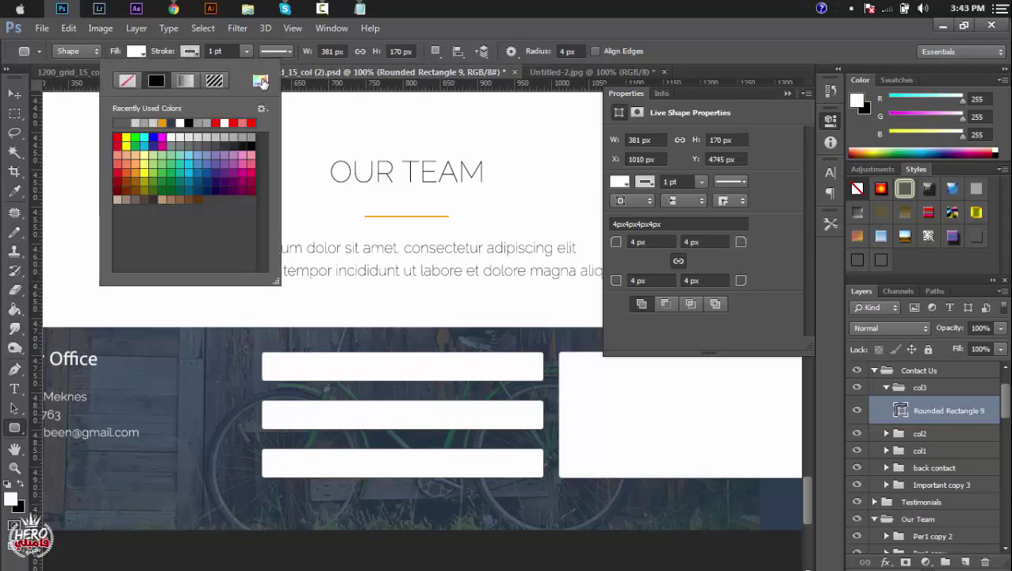
{"action": "left_click", "coordinate": [260, 80]}
{"action": "key", "text": "Return"}
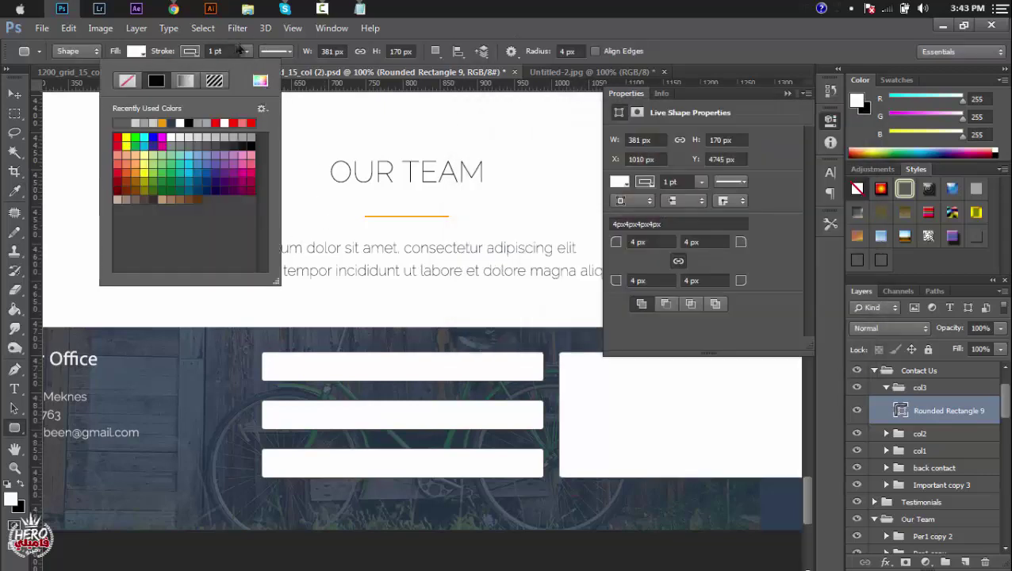
{"action": "left_click", "coordinate": [262, 91]}
{"action": "left_click", "coordinate": [246, 51]}
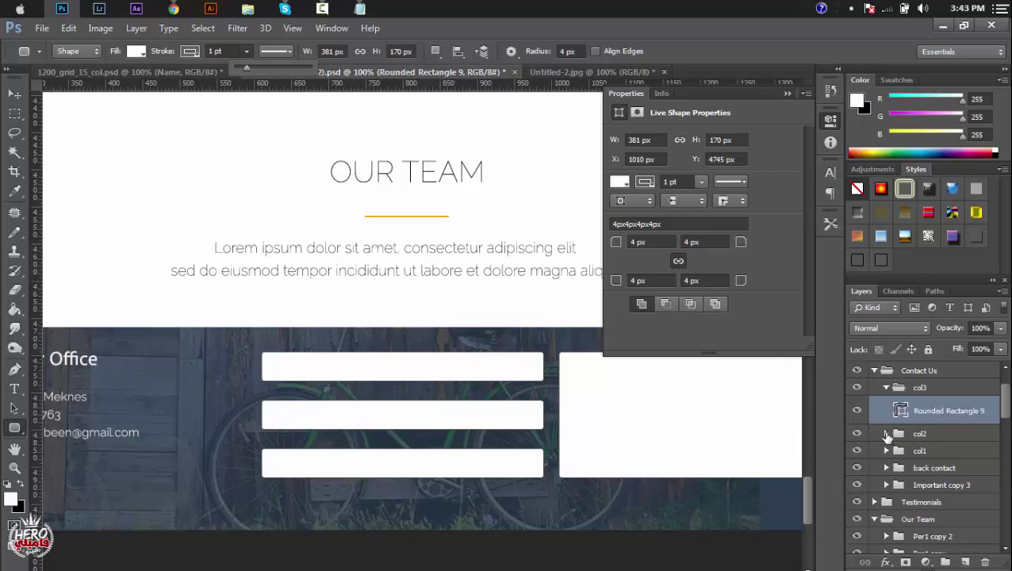
Step: Expand col2 and select the top field's Rounded Rectangle 8 layer
{"action": "left_click", "coordinate": [888, 435]}
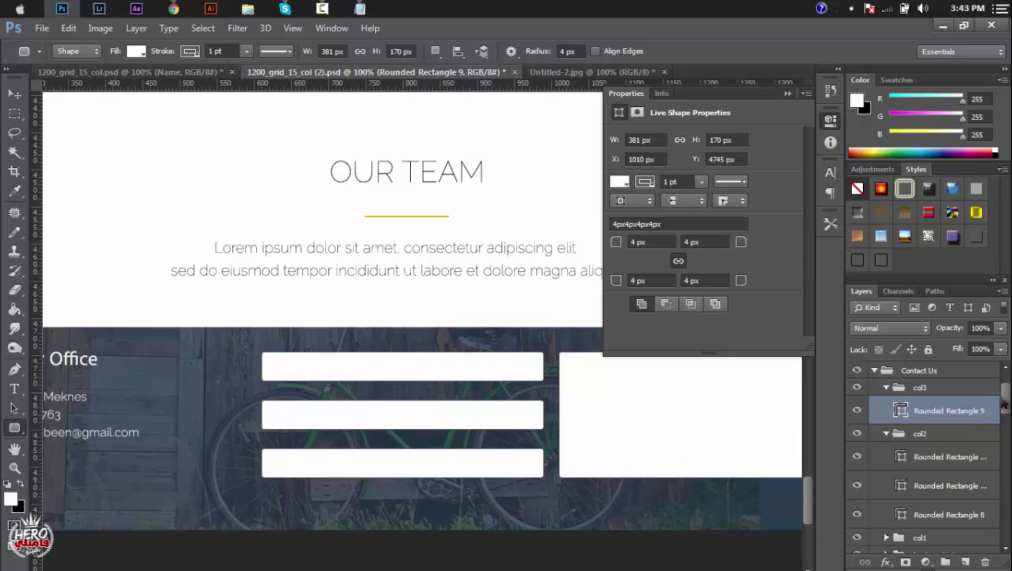
{"action": "scroll", "coordinate": [964, 416], "scroll_direction": "down", "scroll_amount": 3}
{"action": "left_click", "coordinate": [857, 443]}
{"action": "left_click", "coordinate": [857, 442]}
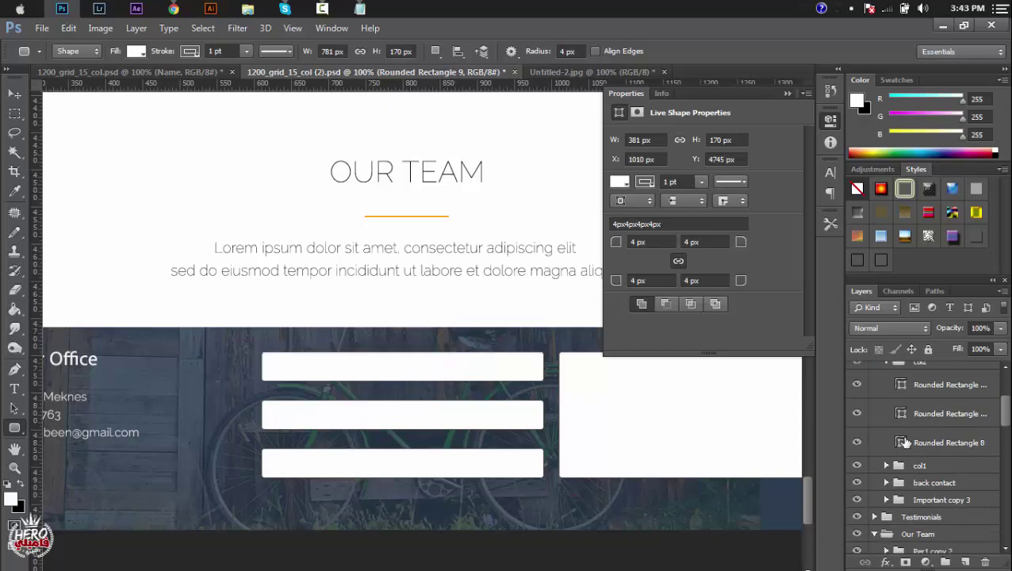
{"action": "left_click", "coordinate": [902, 443]}
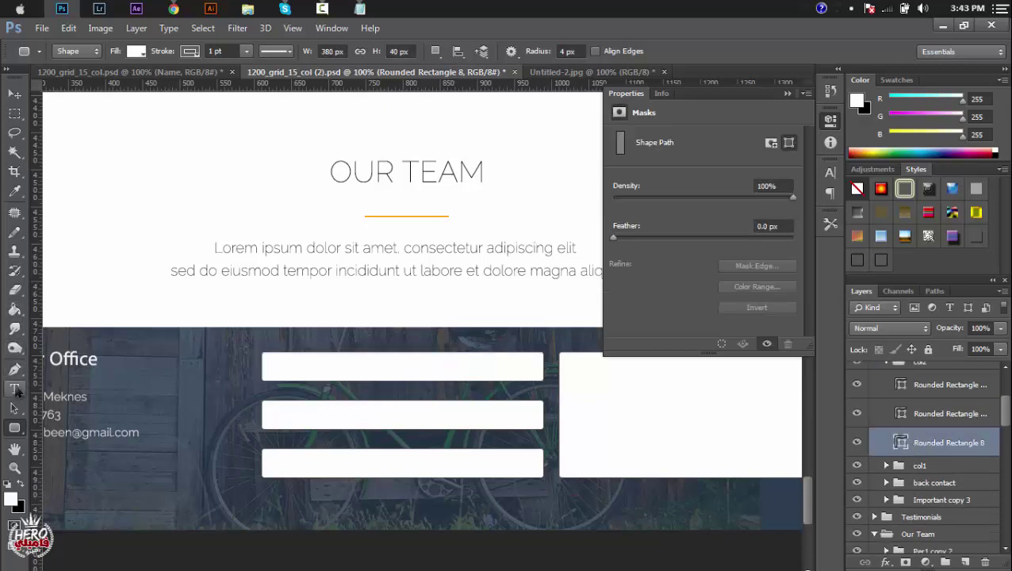
{"action": "left_click", "coordinate": [14, 389]}
Step: Place the Name label above the first field and colour it grey 505050
{"action": "left_click", "coordinate": [235, 336]}
{"action": "type", "text": "Nae"}
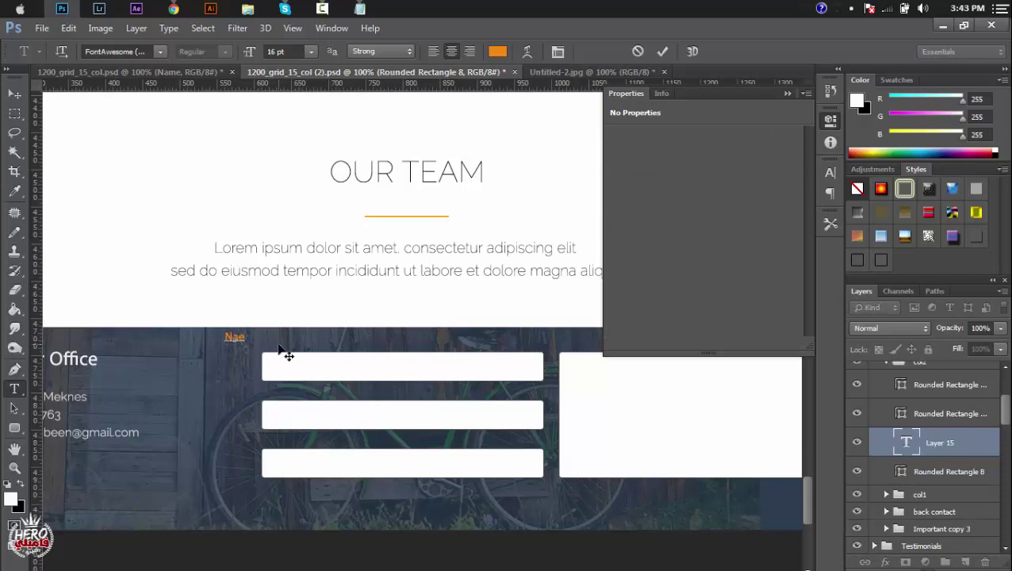
{"action": "key", "text": "ctrl+a"}
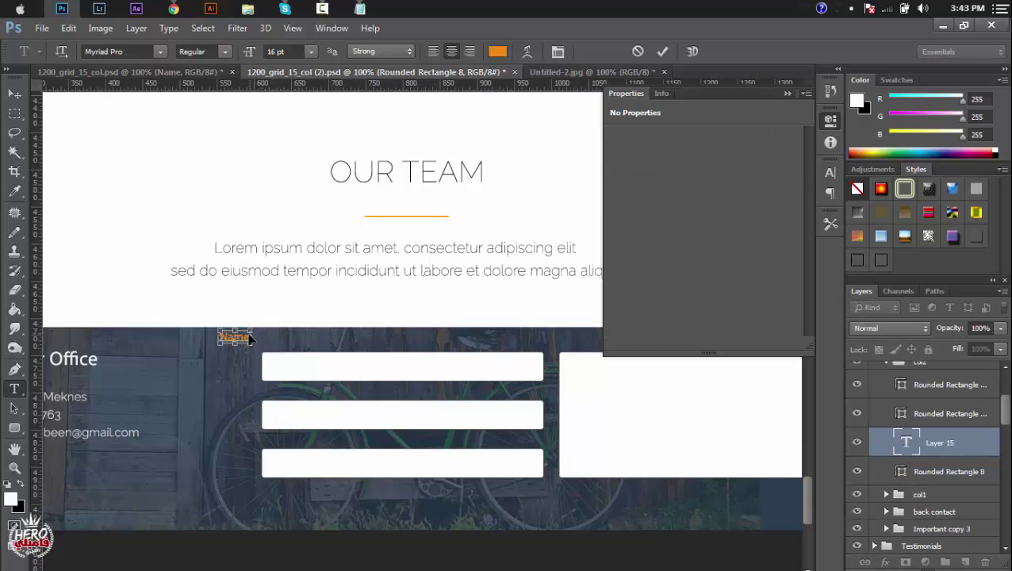
{"action": "left_click", "coordinate": [361, 10]}
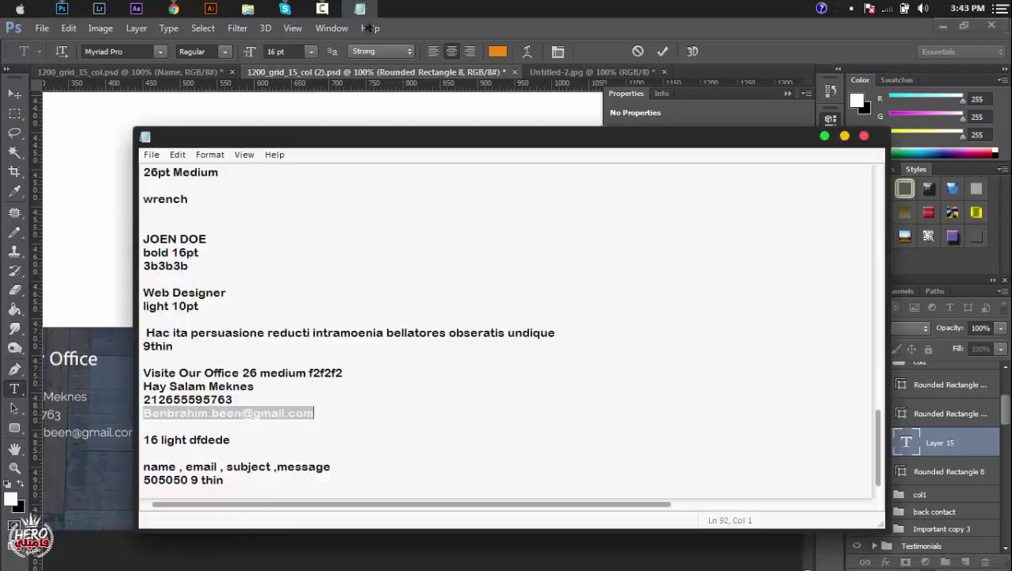
{"action": "left_click", "coordinate": [361, 10]}
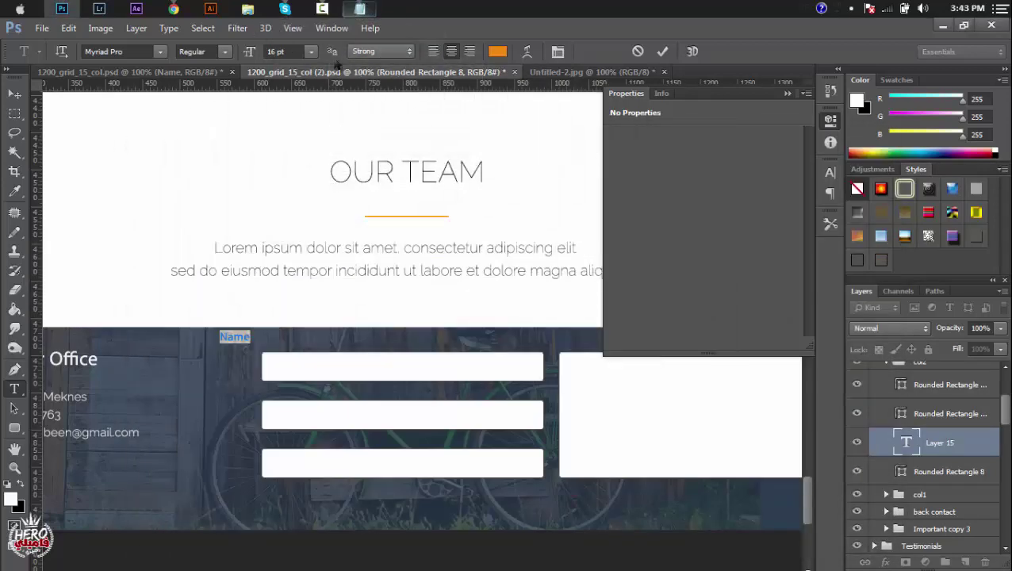
{"action": "left_click", "coordinate": [498, 52]}
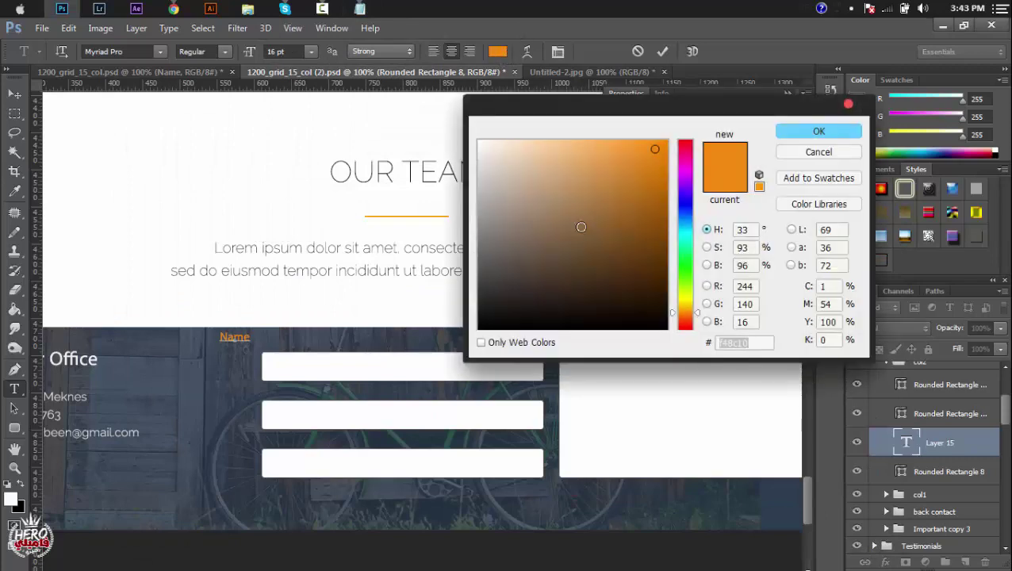
{"action": "type", "text": "5"}
{"action": "key", "text": "BackSpace"}
{"action": "type", "text": "50"}
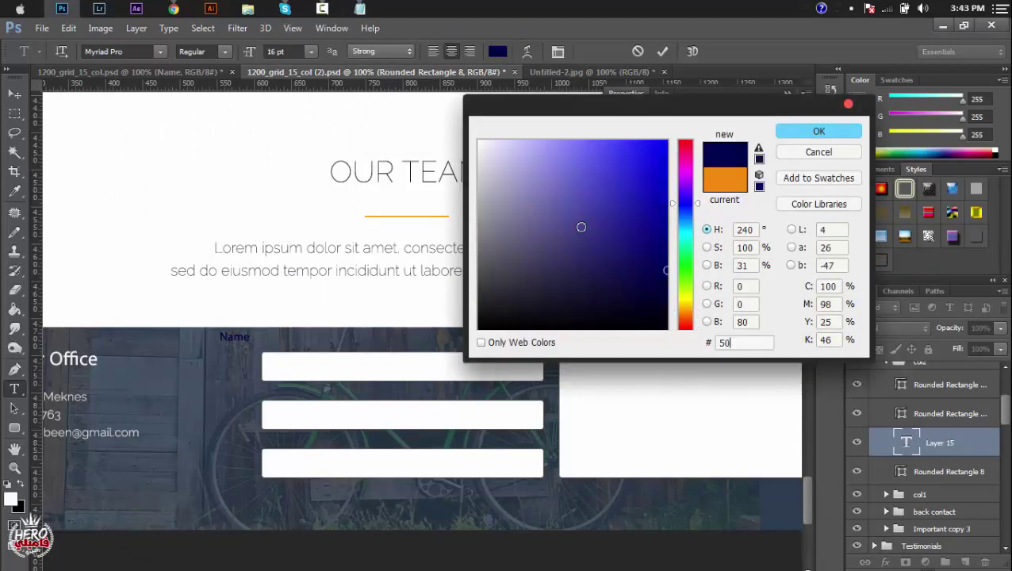
{"action": "type", "text": "5050"}
{"action": "key", "text": "Return"}
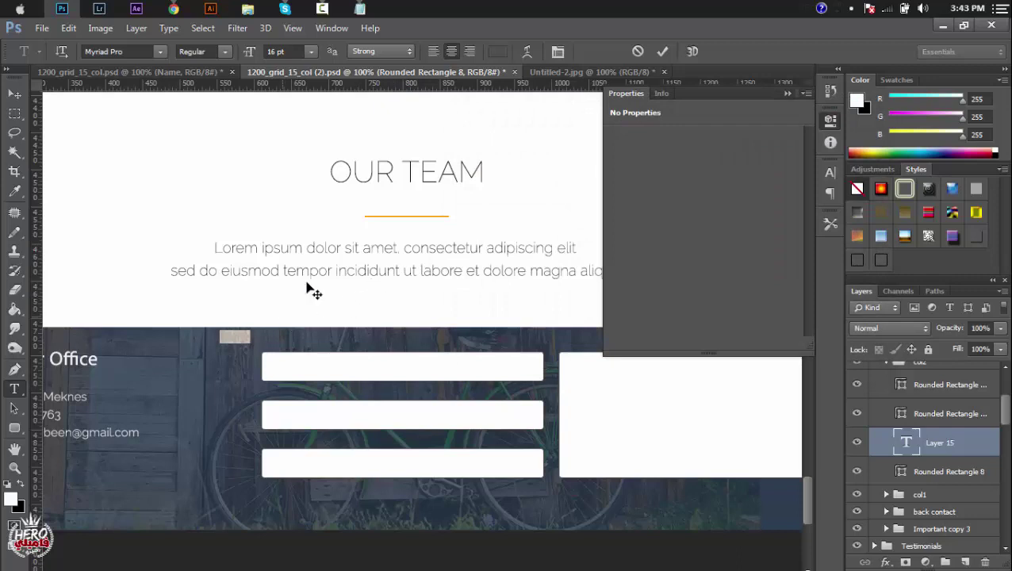
Step: Set the Name label to 9 pt Raleway Thin and commit it
{"action": "left_click", "coordinate": [278, 47]}
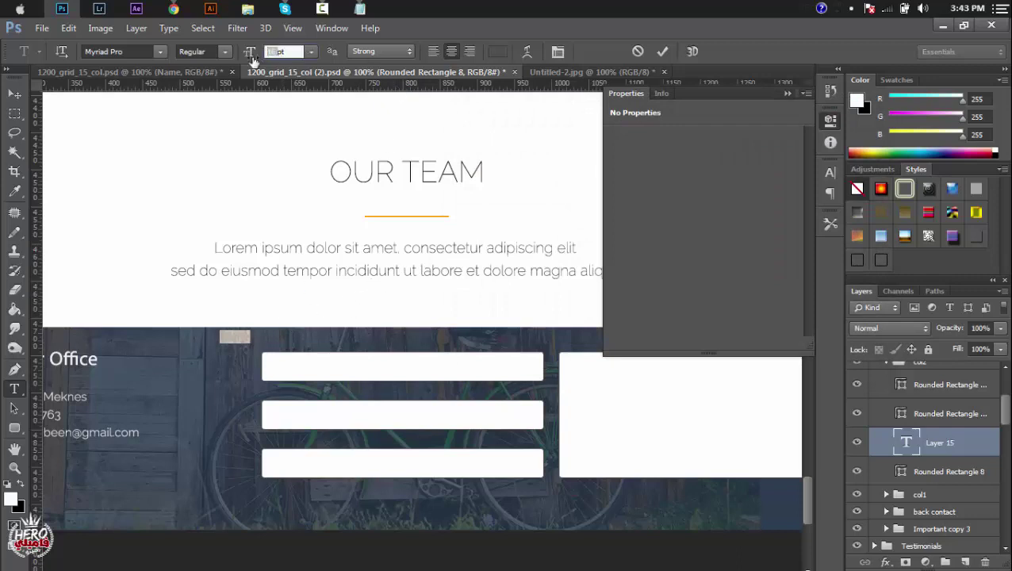
{"action": "type", "text": "9"}
{"action": "left_click", "coordinate": [226, 55]}
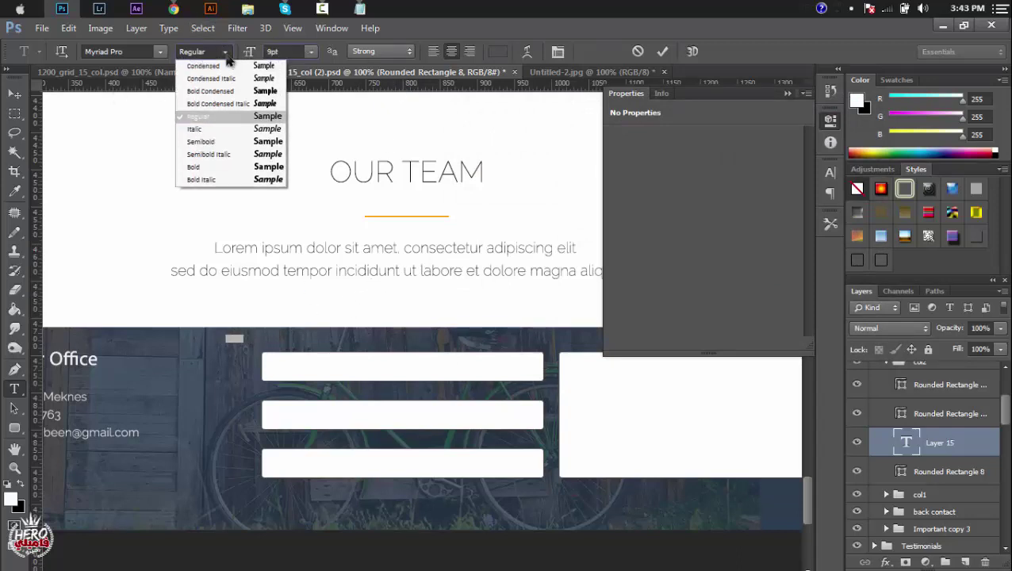
{"action": "left_click", "coordinate": [141, 54]}
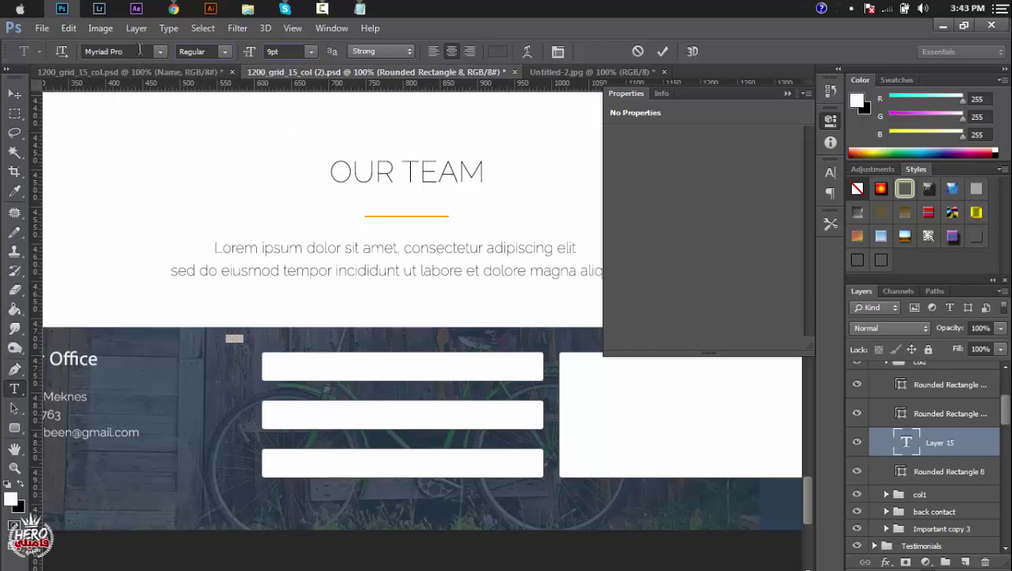
{"action": "left_click", "coordinate": [140, 50]}
{"action": "type", "text": "leway"}
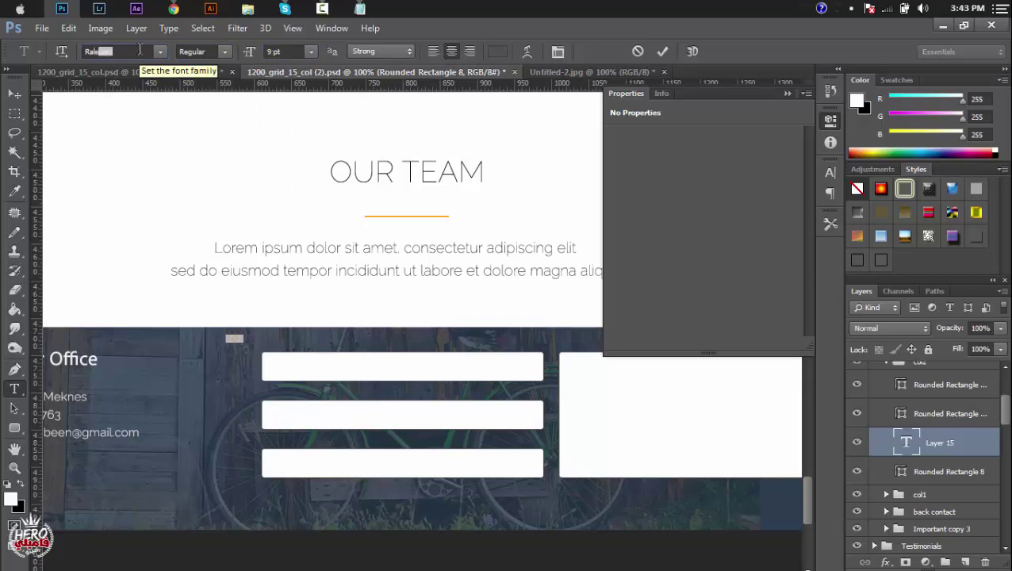
{"action": "left_click", "coordinate": [183, 52]}
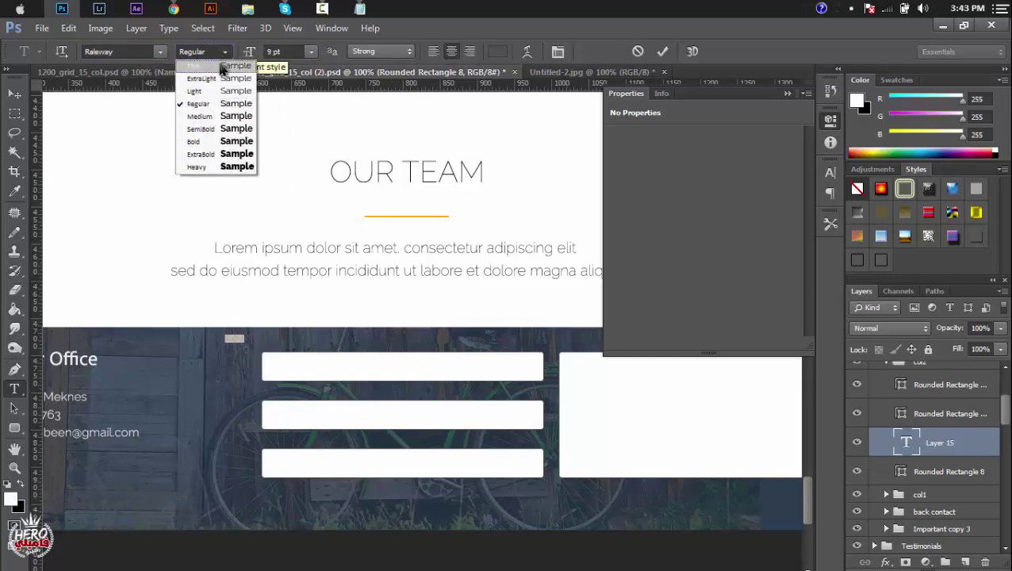
{"action": "left_click", "coordinate": [223, 70]}
{"action": "left_click", "coordinate": [14, 93]}
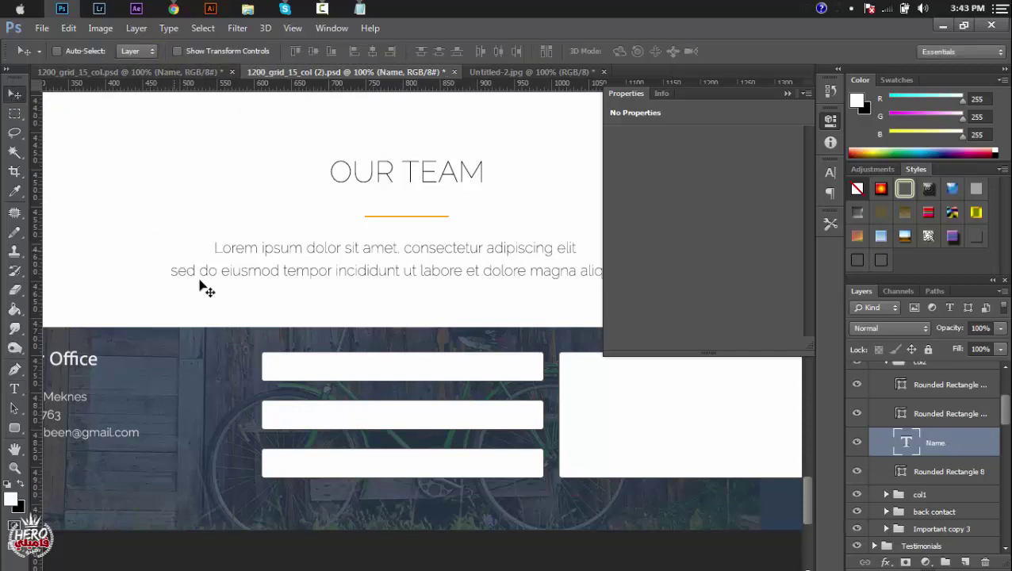
Step: Move the Name label into the first form field and centre it vertically
{"action": "left_click_drag", "start_coordinate": [235, 338], "coordinate": [277, 364]}
{"action": "key", "text": "z"}
{"action": "left_click", "coordinate": [286, 365]}
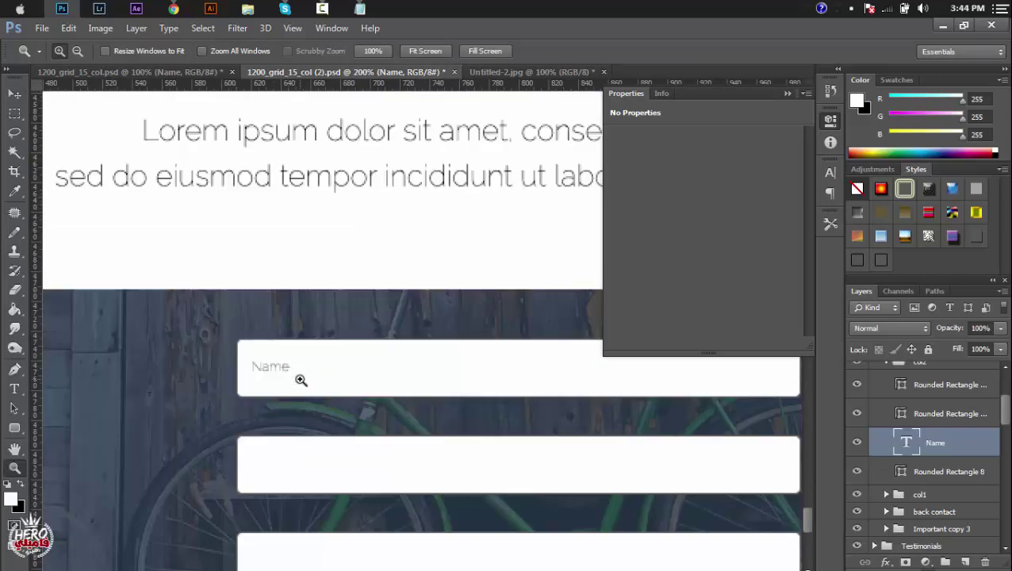
{"action": "left_click", "coordinate": [362, 346], "text": "alt"}
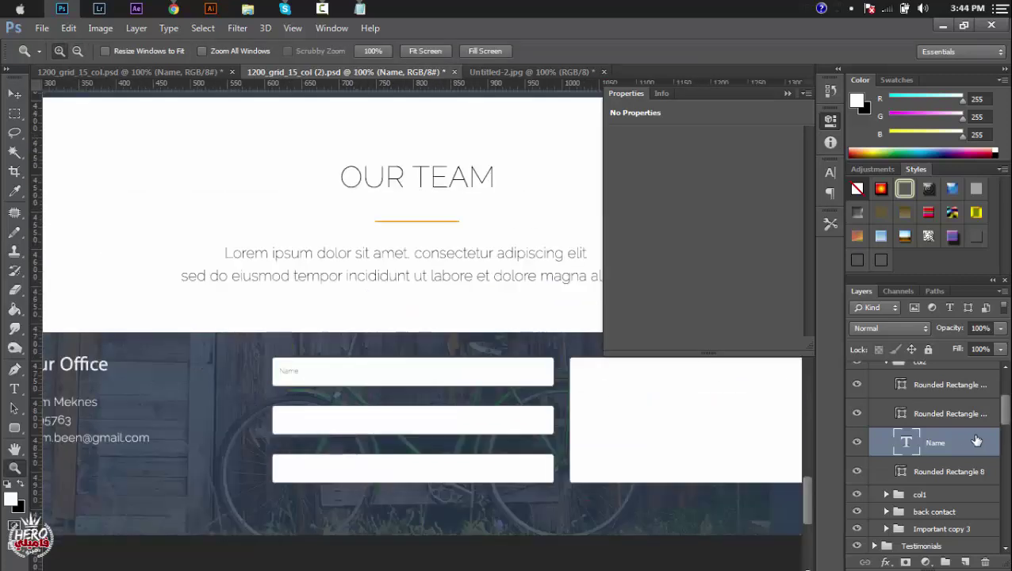
{"action": "left_click", "coordinate": [949, 473], "text": "shift"}
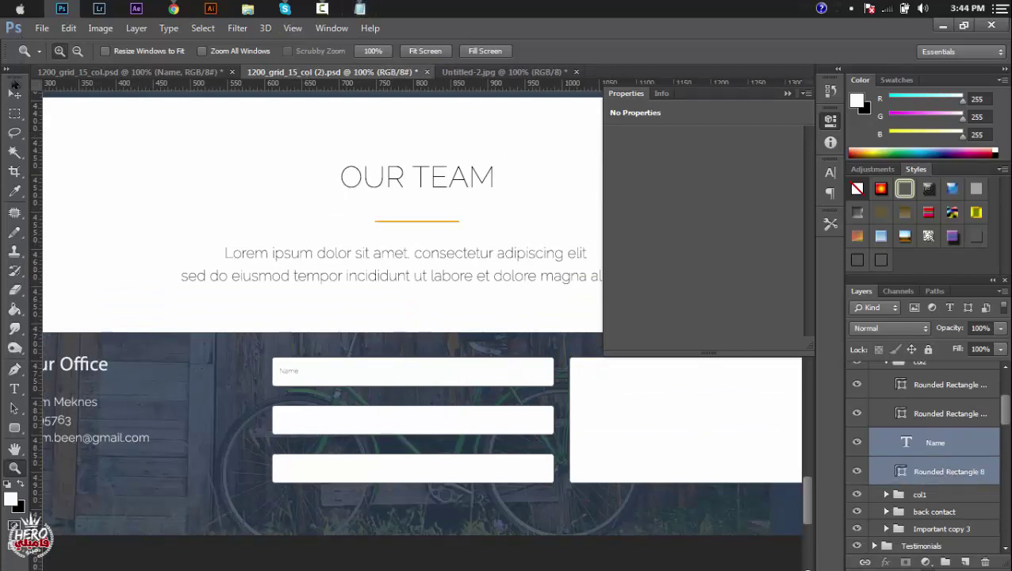
{"action": "key", "text": "v"}
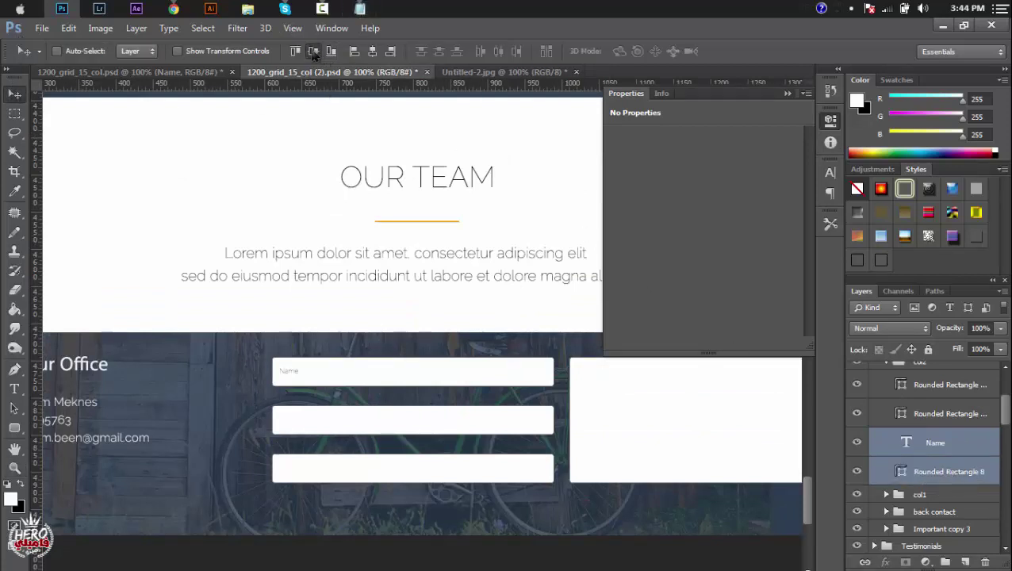
{"action": "key", "text": "Down"}
{"action": "key", "text": "Down"}
Step: Duplicate the Name label into the second field and change it to Email
{"action": "left_click", "coordinate": [940, 445]}
{"action": "key", "text": "ctrl+j"}
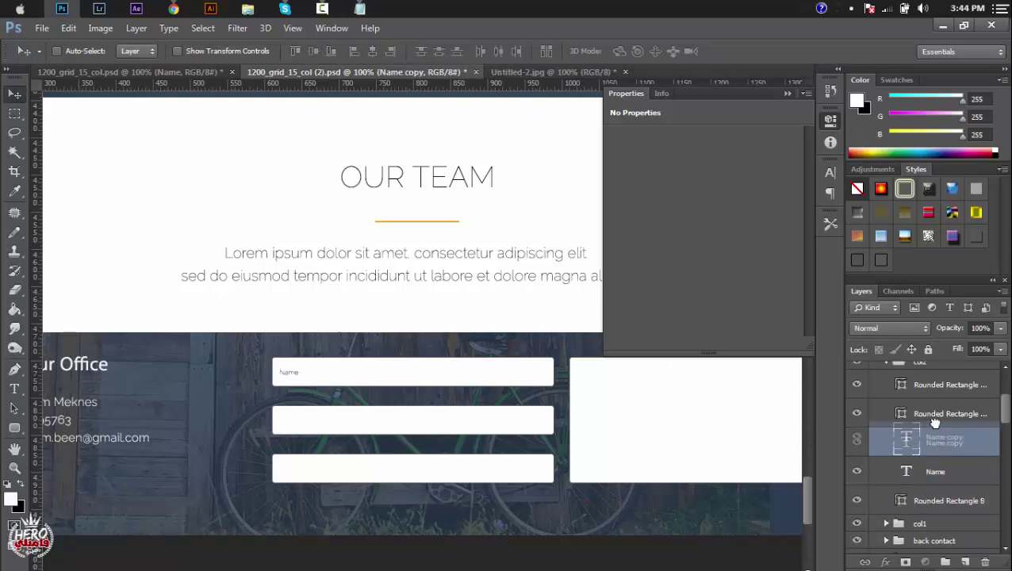
{"action": "left_click_drag", "start_coordinate": [939, 442], "coordinate": [936, 406]}
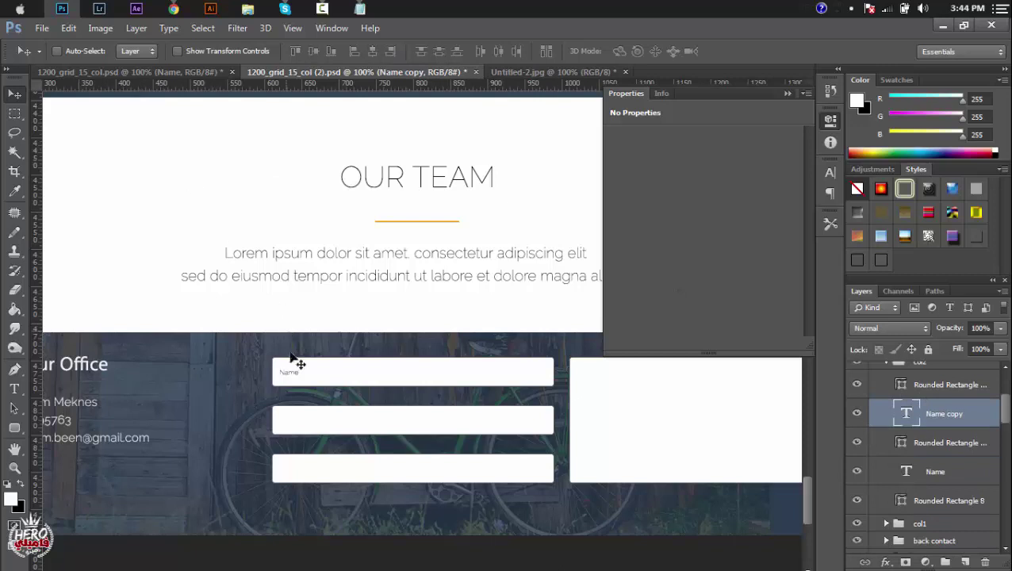
{"action": "left_click_drag", "start_coordinate": [293, 375], "coordinate": [293, 423]}
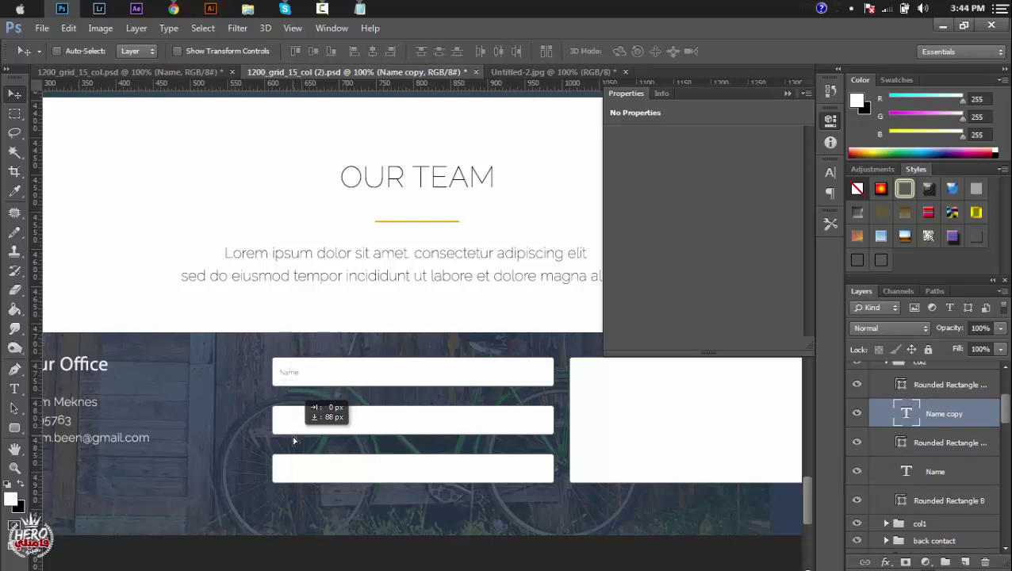
{"action": "left_click", "coordinate": [15, 389]}
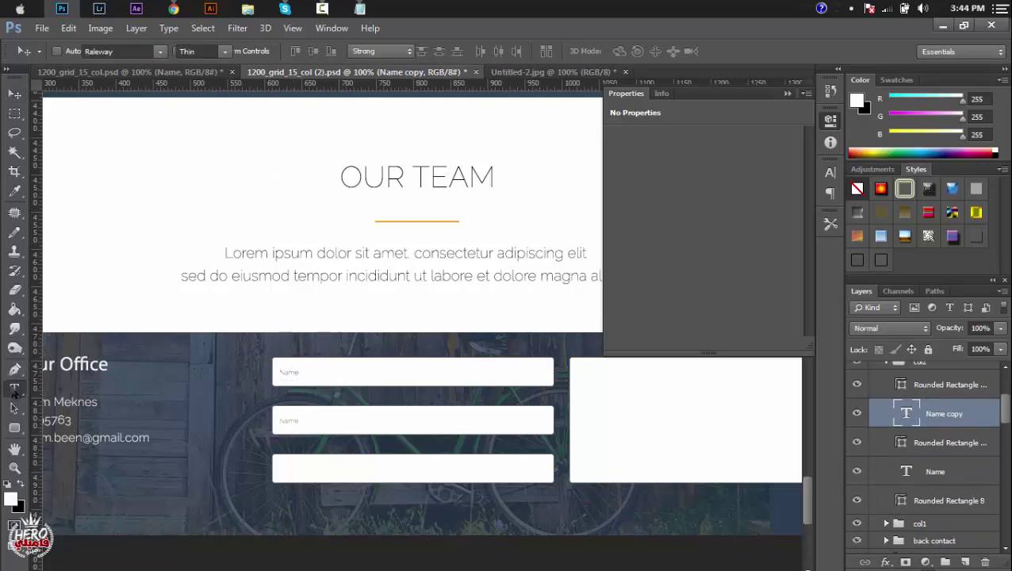
{"action": "double_click", "coordinate": [284, 422]}
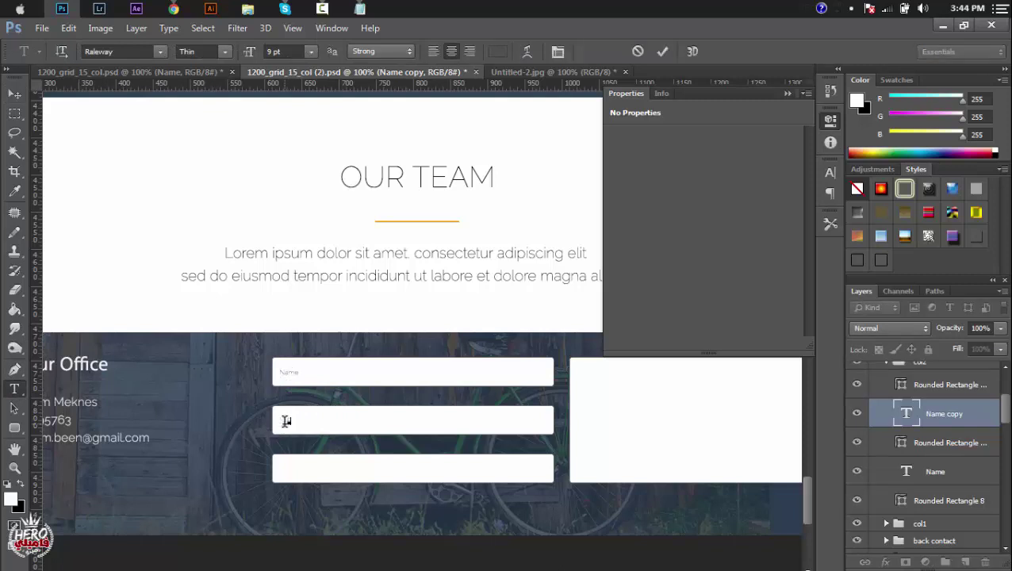
{"action": "type", "text": "Email"}
{"action": "left_click", "coordinate": [14, 95]}
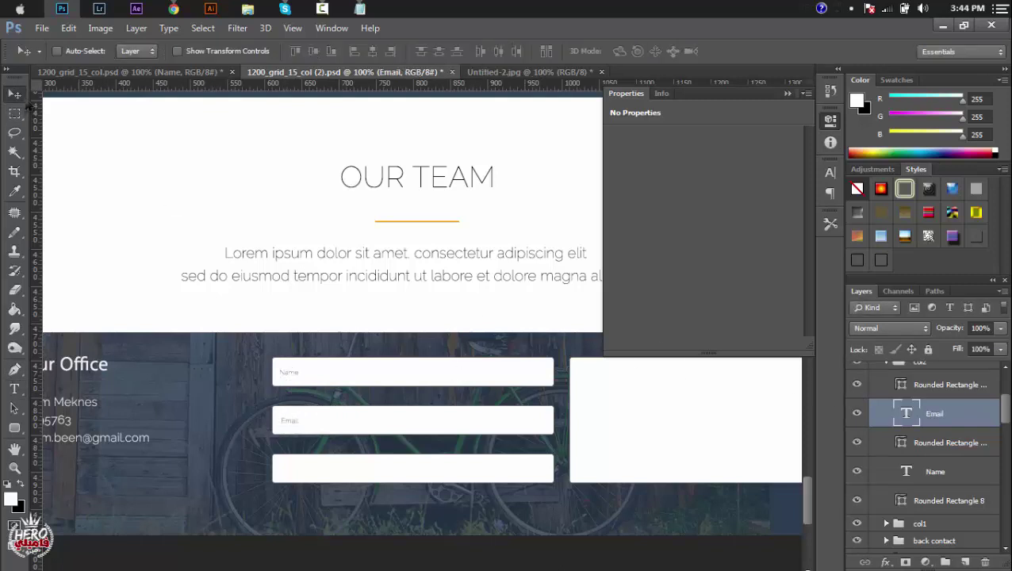
Step: Duplicate the Email label into the third field and retype it as Subject
{"action": "left_click", "coordinate": [943, 441], "text": "shift"}
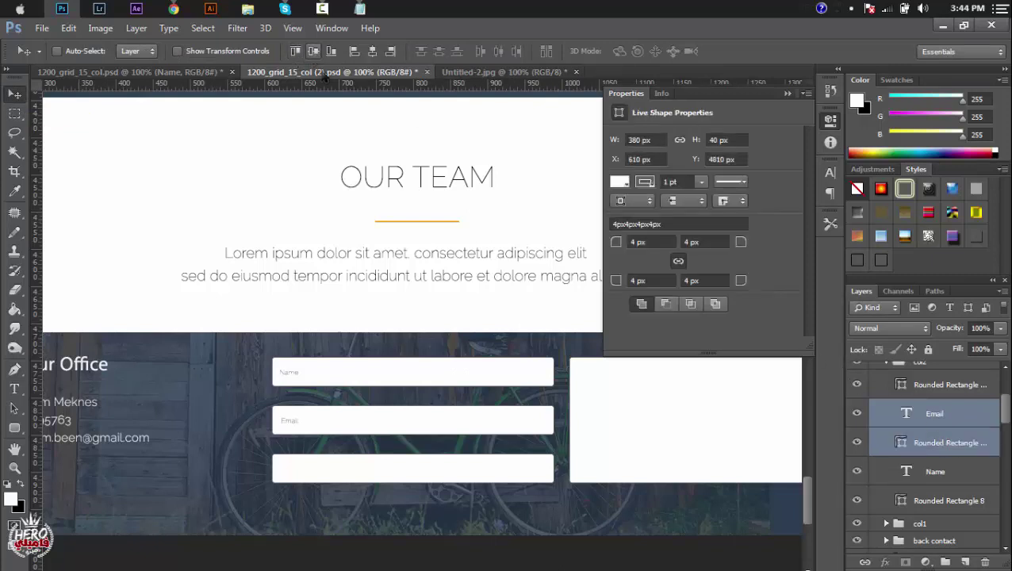
{"action": "left_click", "coordinate": [928, 414]}
{"action": "key", "text": "ctrl+j"}
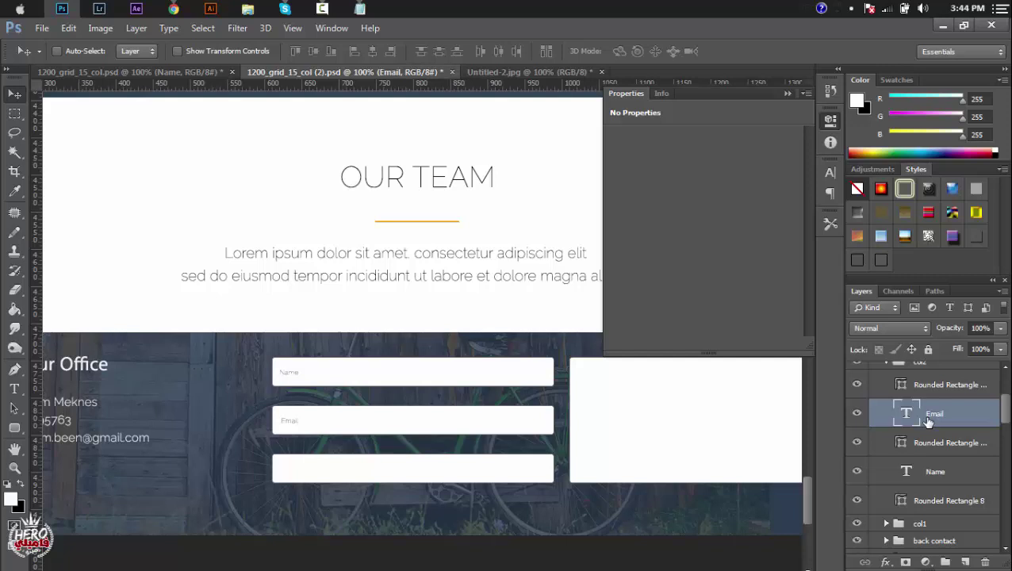
{"action": "left_click_drag", "start_coordinate": [941, 414], "coordinate": [939, 379]}
{"action": "left_click_drag", "start_coordinate": [290, 424], "coordinate": [291, 472]}
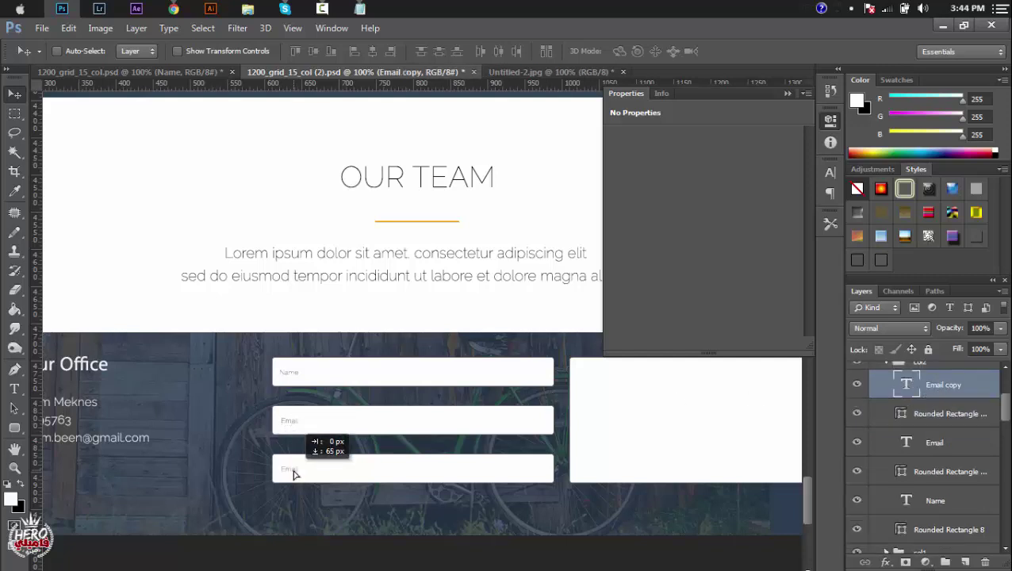
{"action": "left_click", "coordinate": [15, 389]}
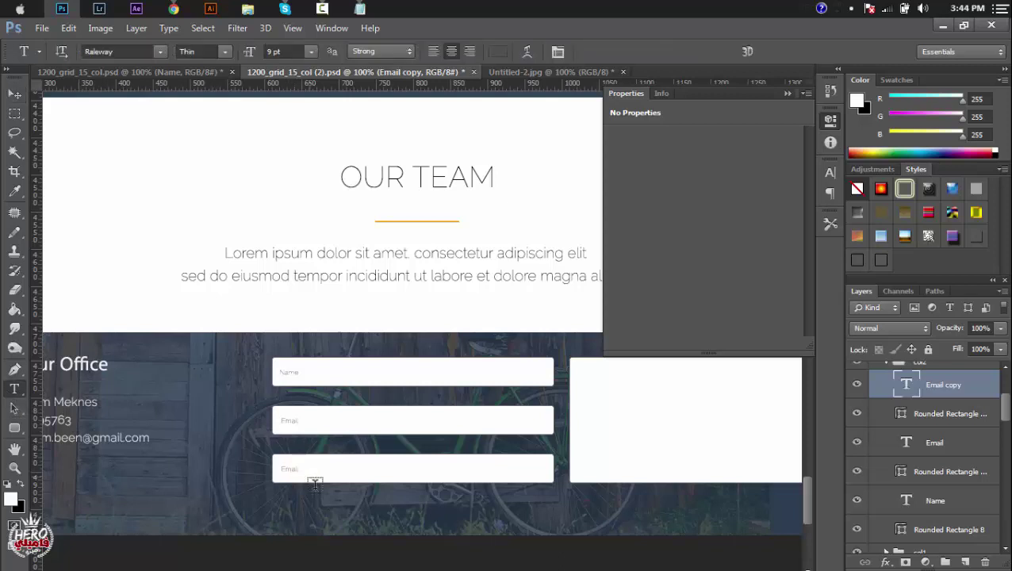
{"action": "double_click", "coordinate": [286, 471]}
{"action": "double_click", "coordinate": [287, 469]}
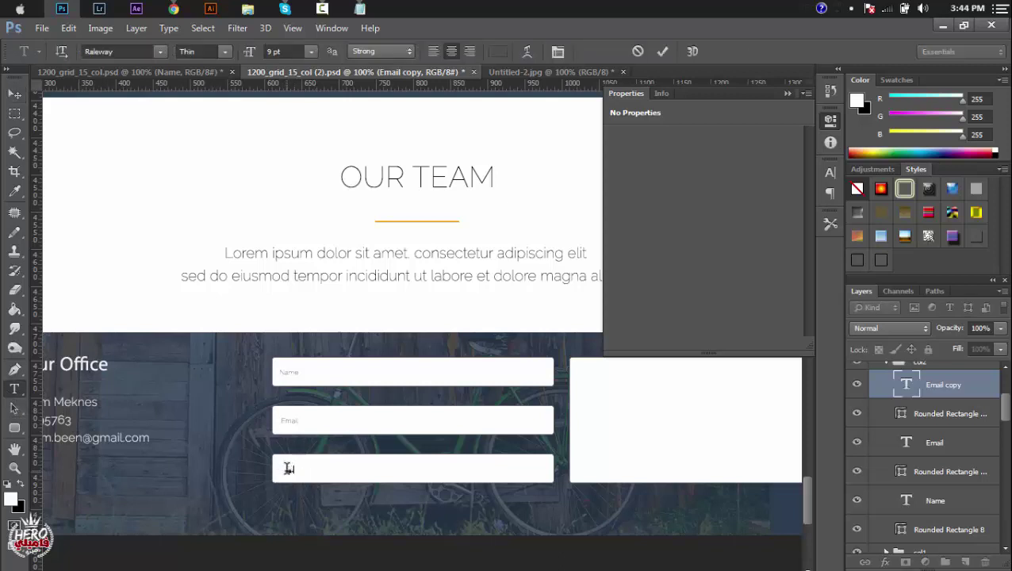
{"action": "type", "text": "Subject"}
{"action": "left_click", "coordinate": [15, 94]}
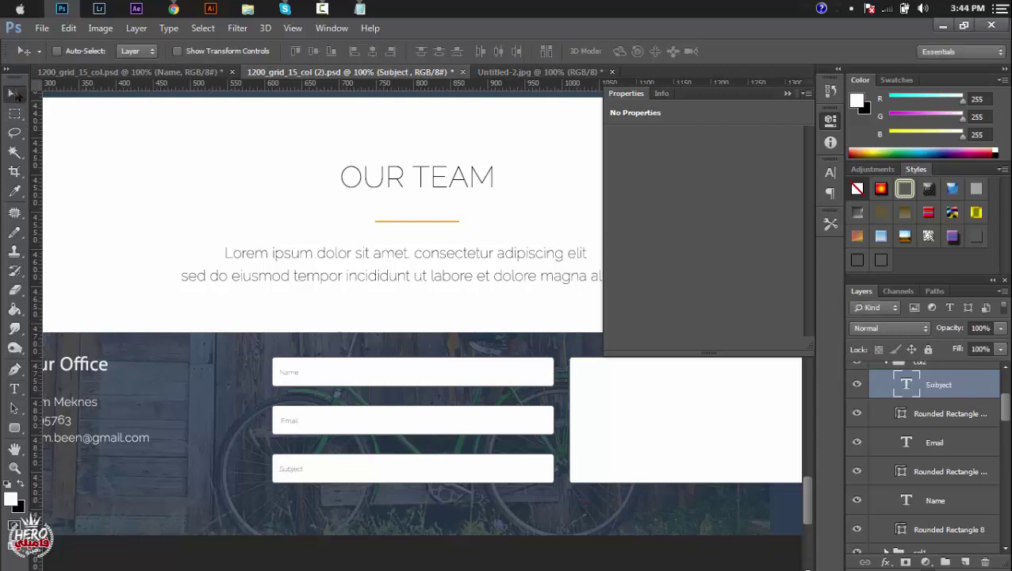
{"action": "left_click", "coordinate": [932, 417], "text": "shift"}
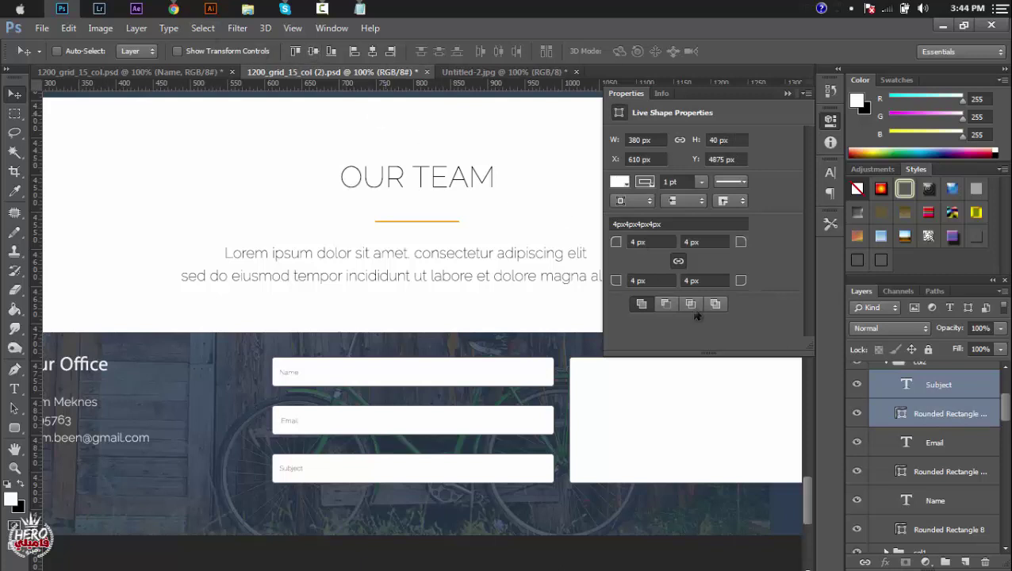
Step: Duplicate the Name layer into col3, move it to the big box's top-left, and retype it Message
{"action": "left_click", "coordinate": [954, 502]}
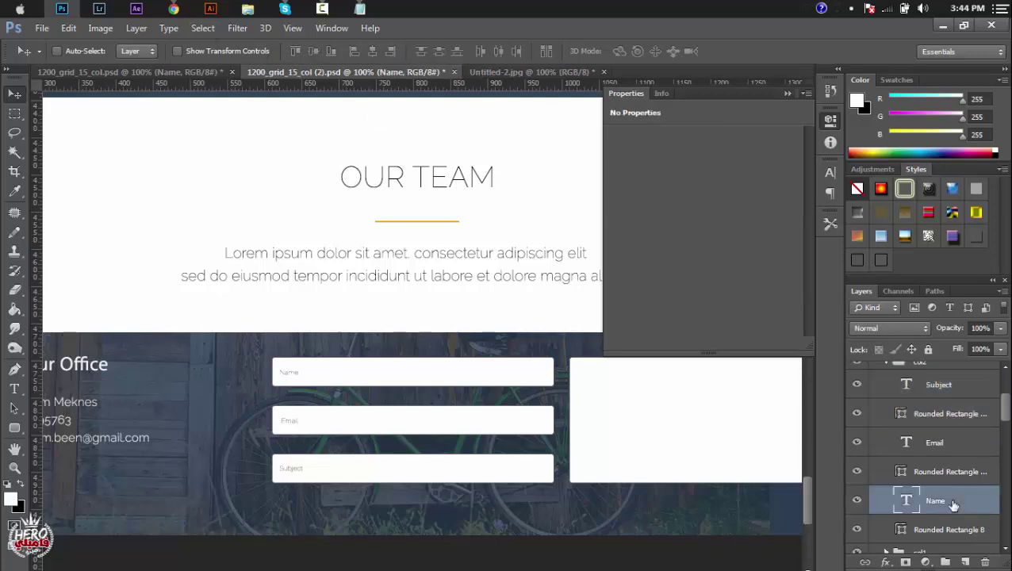
{"action": "right_click", "coordinate": [954, 505]}
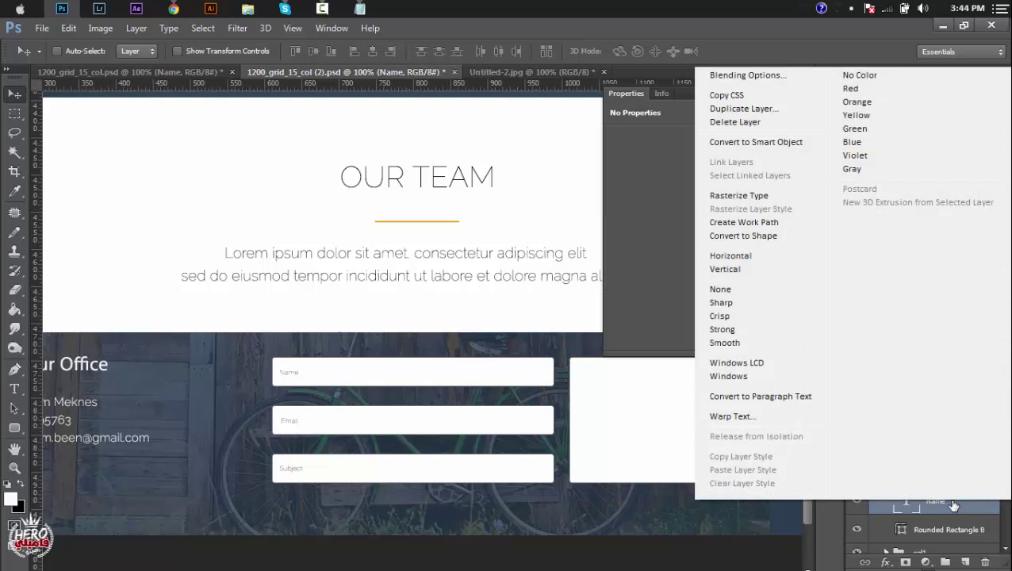
{"action": "left_click", "coordinate": [743, 109]}
{"action": "key", "text": "Return"}
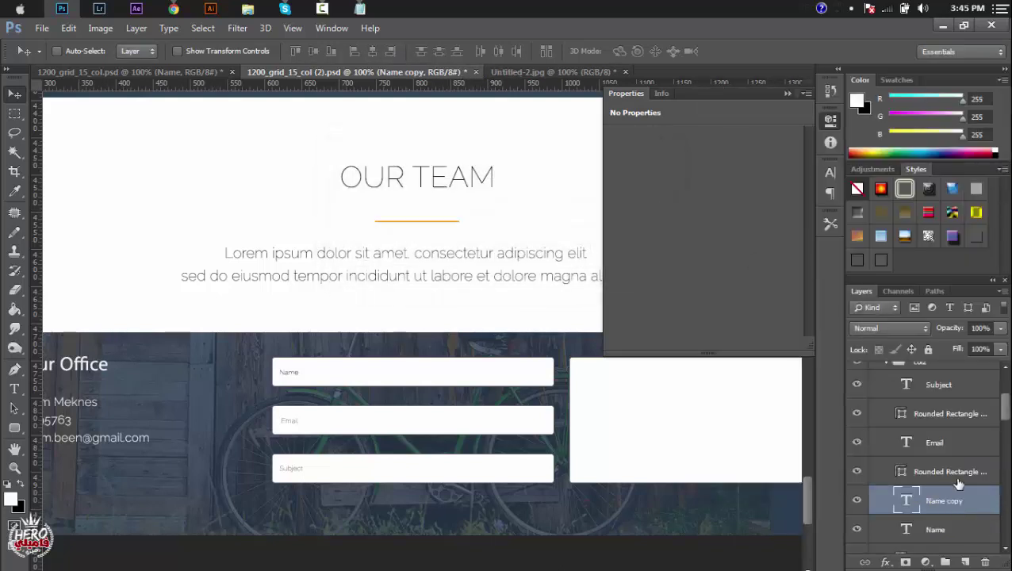
{"action": "left_click_drag", "start_coordinate": [959, 504], "coordinate": [946, 383]}
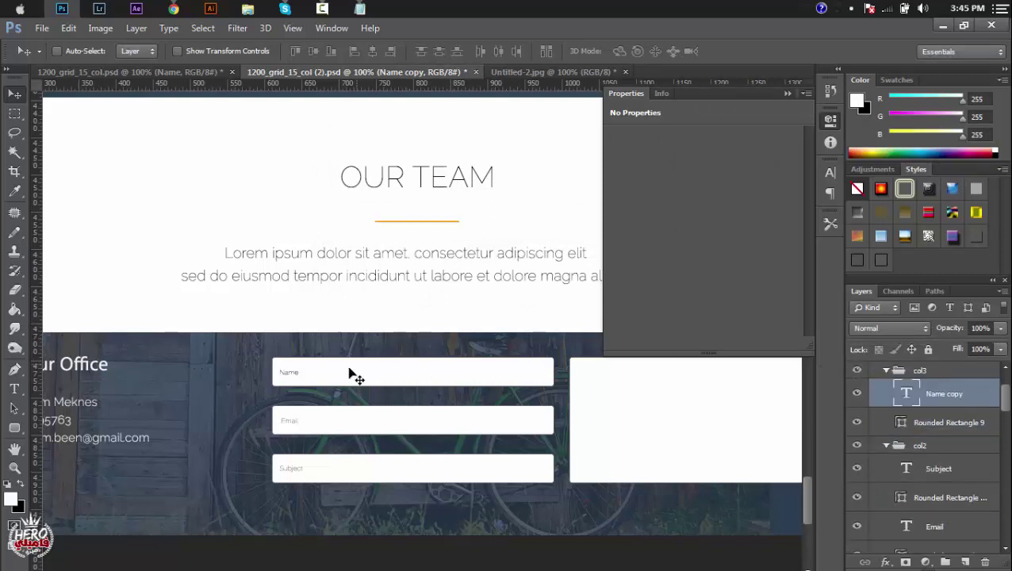
{"action": "left_click_drag", "start_coordinate": [325, 377], "coordinate": [623, 410]}
{"action": "left_click", "coordinate": [16, 390]}
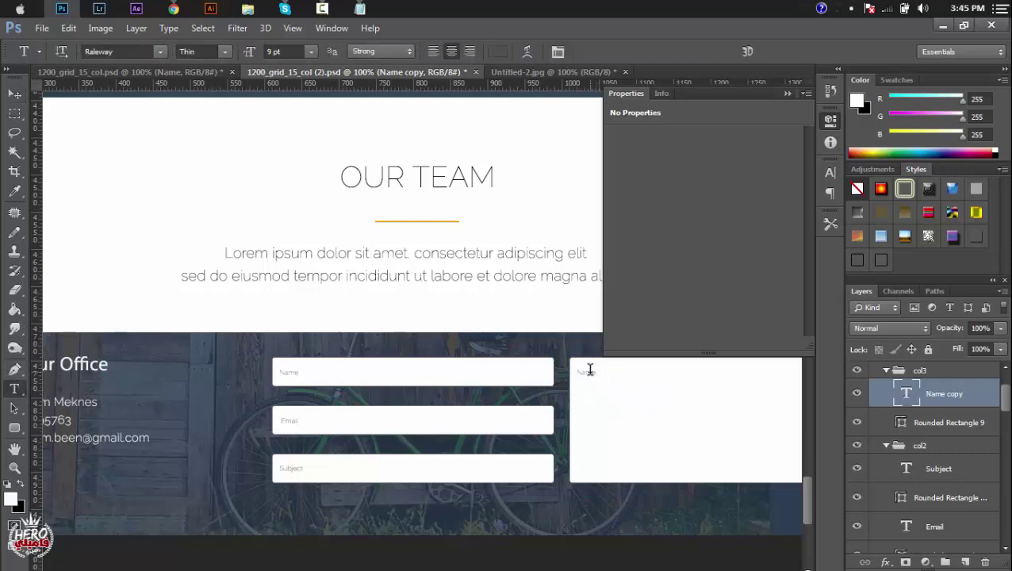
{"action": "double_click", "coordinate": [589, 370]}
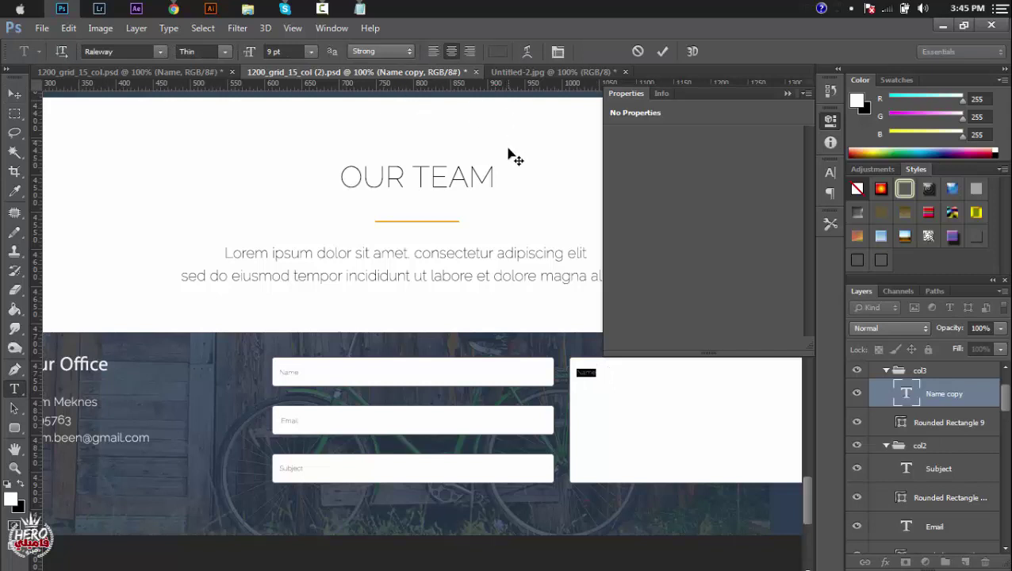
{"action": "type", "text": "Message"}
{"action": "left_click", "coordinate": [18, 94]}
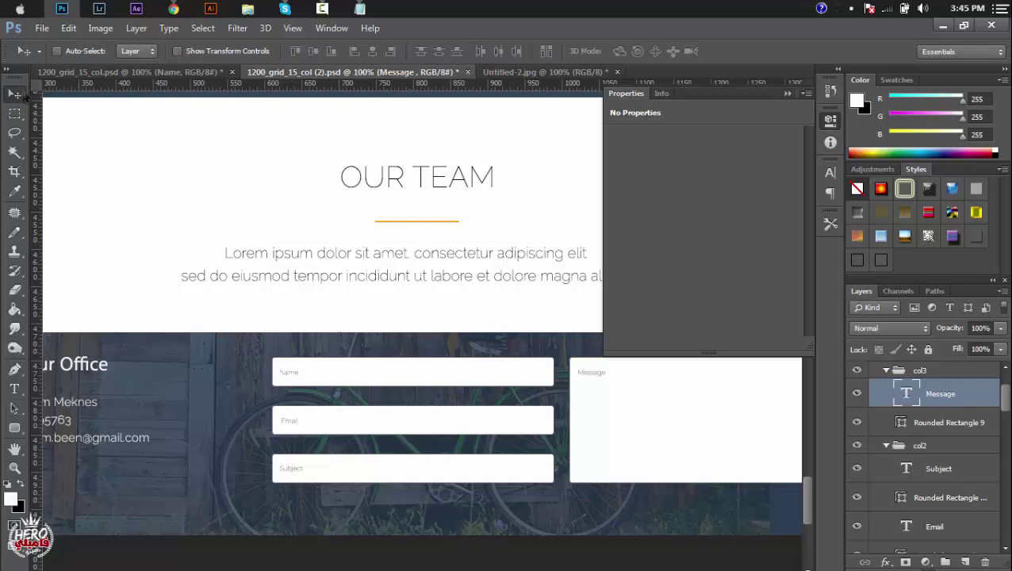
{"action": "left_click", "coordinate": [14, 468]}
Step: Select the contact section's bicycle background photo and turn on its transform controls
{"action": "left_click", "coordinate": [371, 412], "text": "alt"}
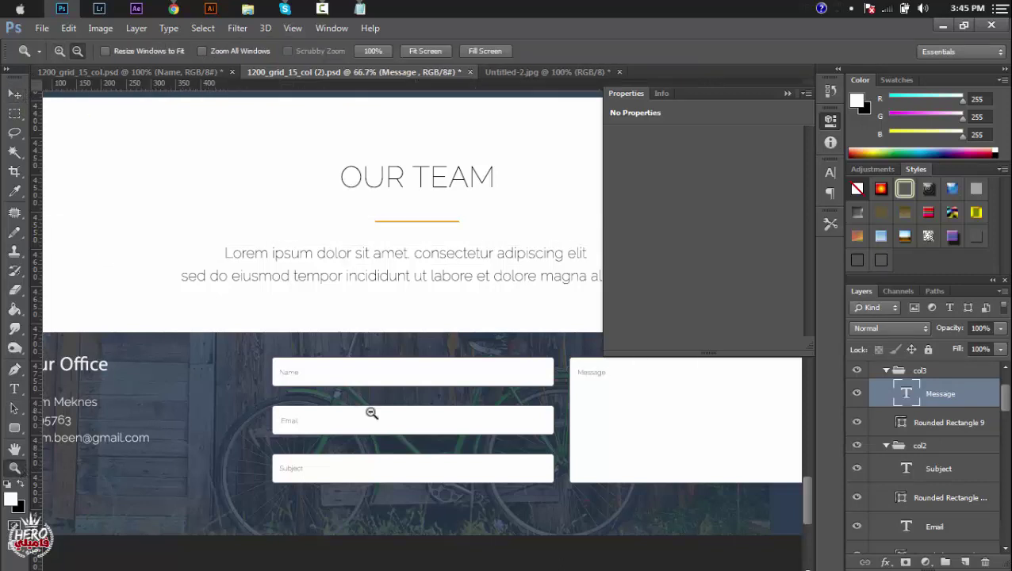
{"action": "scroll", "coordinate": [540, 443], "scroll_direction": "right", "scroll_amount": 1}
{"action": "scroll", "coordinate": [540, 443], "scroll_direction": "right", "scroll_amount": 2}
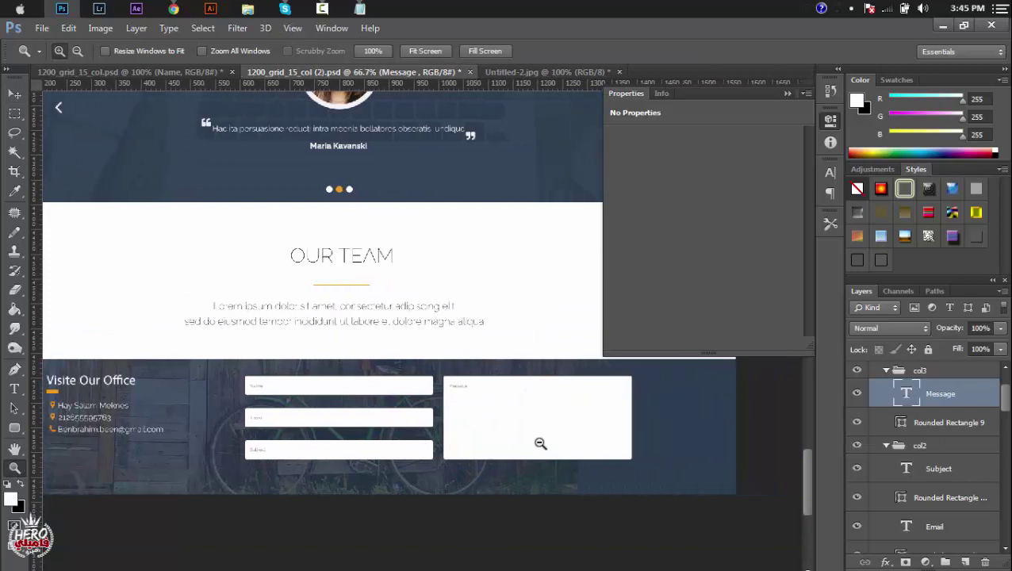
{"action": "scroll", "coordinate": [540, 443], "scroll_direction": "left", "scroll_amount": 3}
{"action": "scroll", "coordinate": [540, 444], "scroll_direction": "left", "scroll_amount": 1}
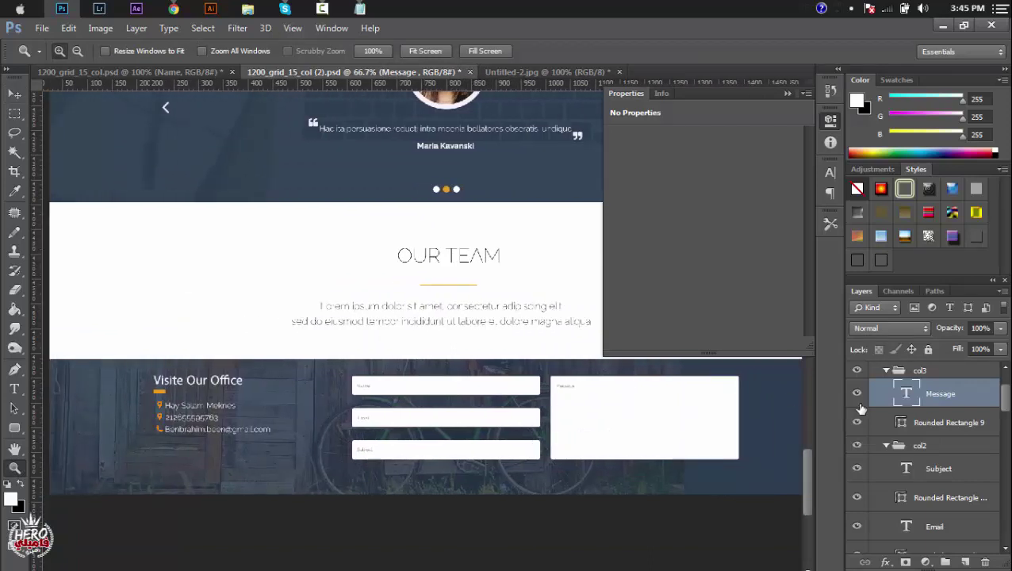
{"action": "left_click", "coordinate": [19, 94]}
{"action": "left_click", "coordinate": [564, 464], "text": "ctrl"}
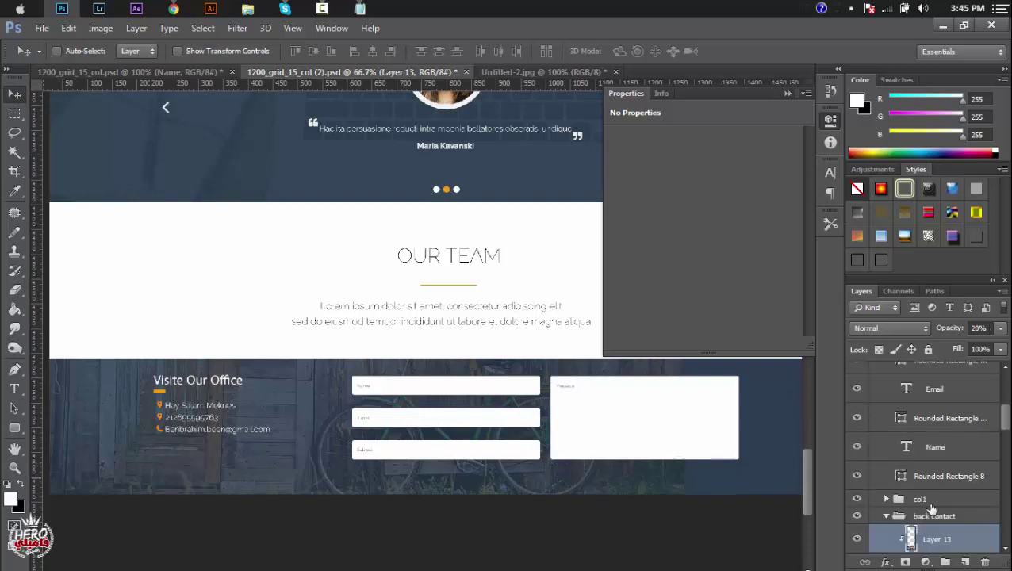
{"action": "left_click", "coordinate": [787, 94]}
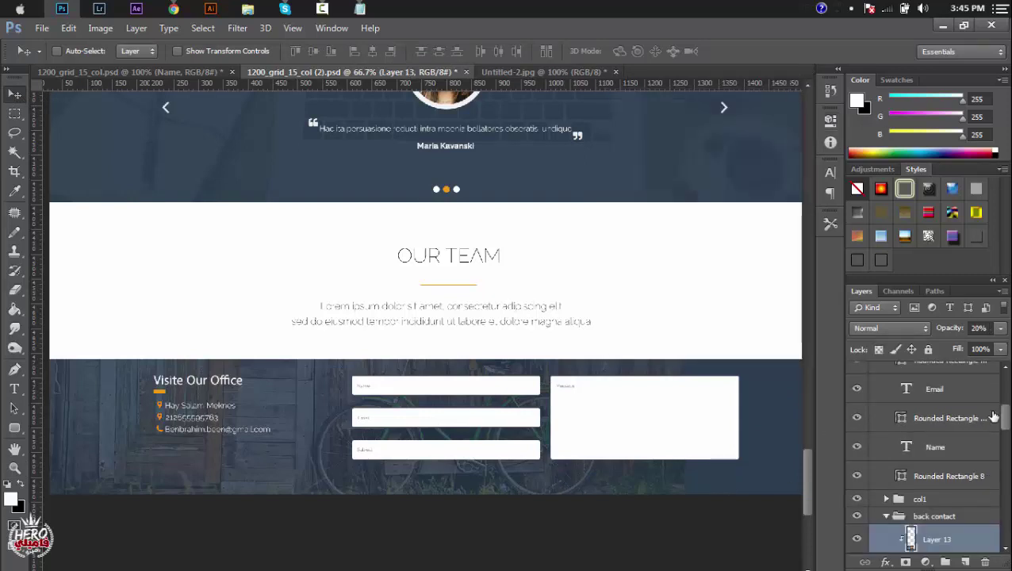
{"action": "left_click", "coordinate": [178, 51]}
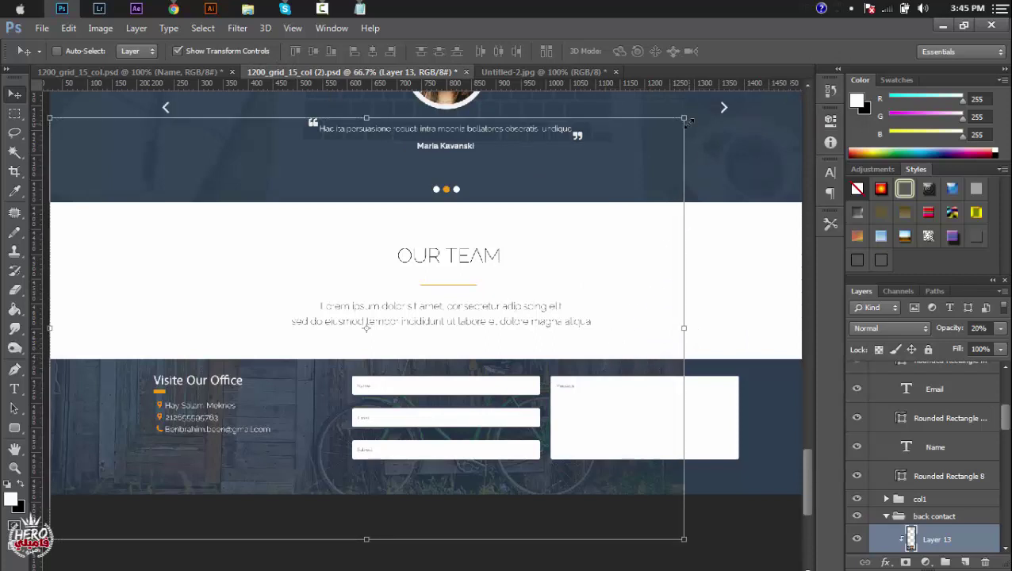
Step: Enlarge the background photo to about 125% from its corner and apply it
{"action": "mouse_move", "coordinate": [683, 117]}
{"action": "left_mouse_down"}
{"action": "mouse_move", "coordinate": [785, 67]}
{"action": "mouse_move", "coordinate": [779, 181]}
{"action": "left_mouse_up"}
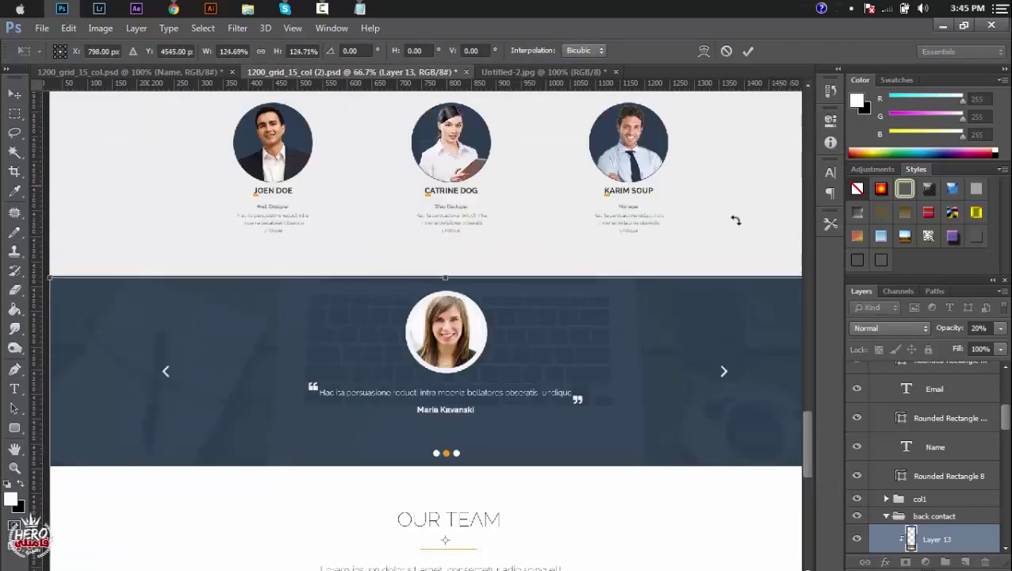
{"action": "scroll", "coordinate": [569, 370], "scroll_direction": "right", "scroll_amount": 3}
{"action": "scroll", "coordinate": [569, 370], "scroll_direction": "right", "scroll_amount": 1}
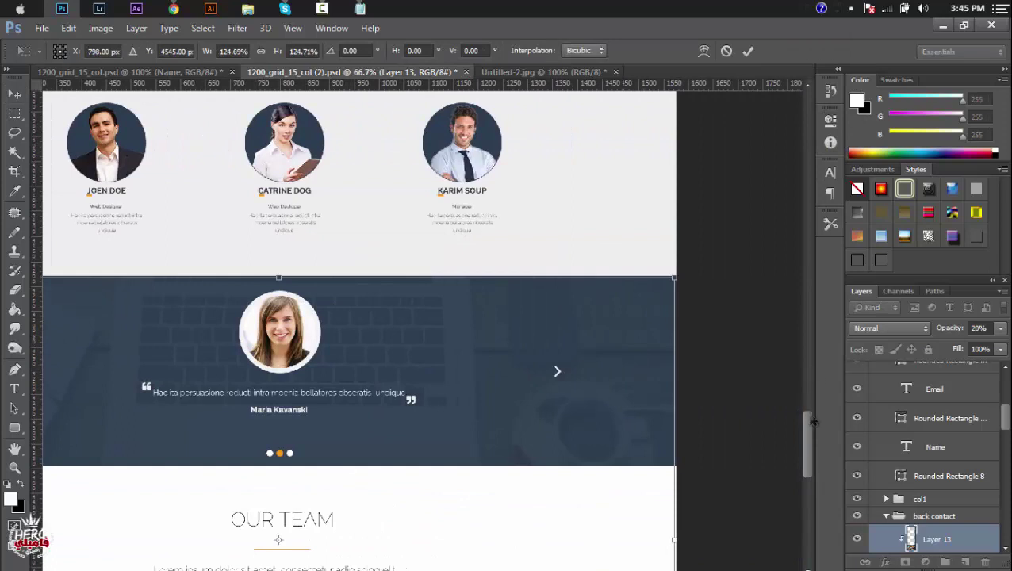
{"action": "left_click_drag", "start_coordinate": [811, 422], "coordinate": [801, 449]}
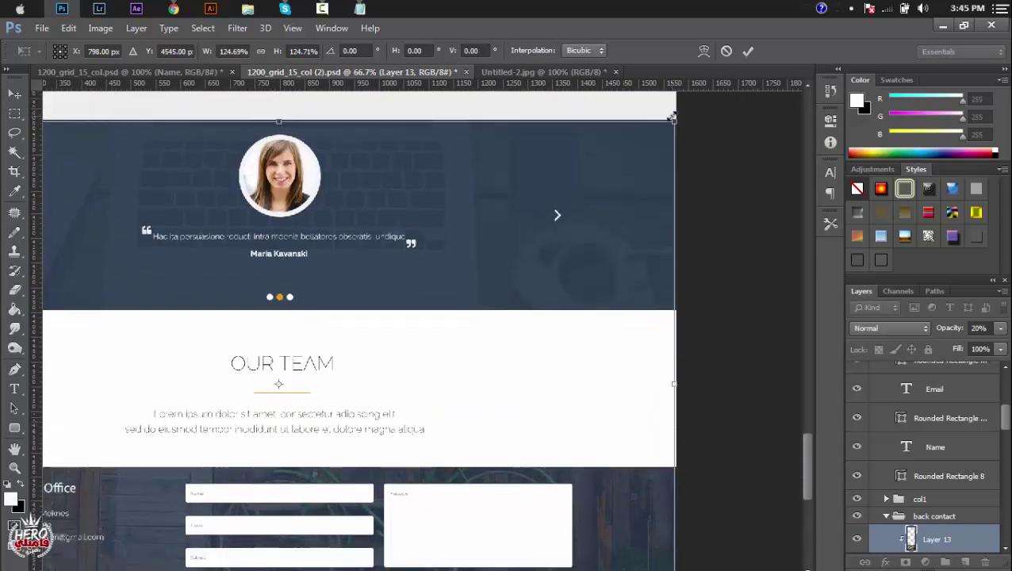
{"action": "left_click_drag", "start_coordinate": [671, 122], "coordinate": [683, 115]}
{"action": "key", "text": "Return"}
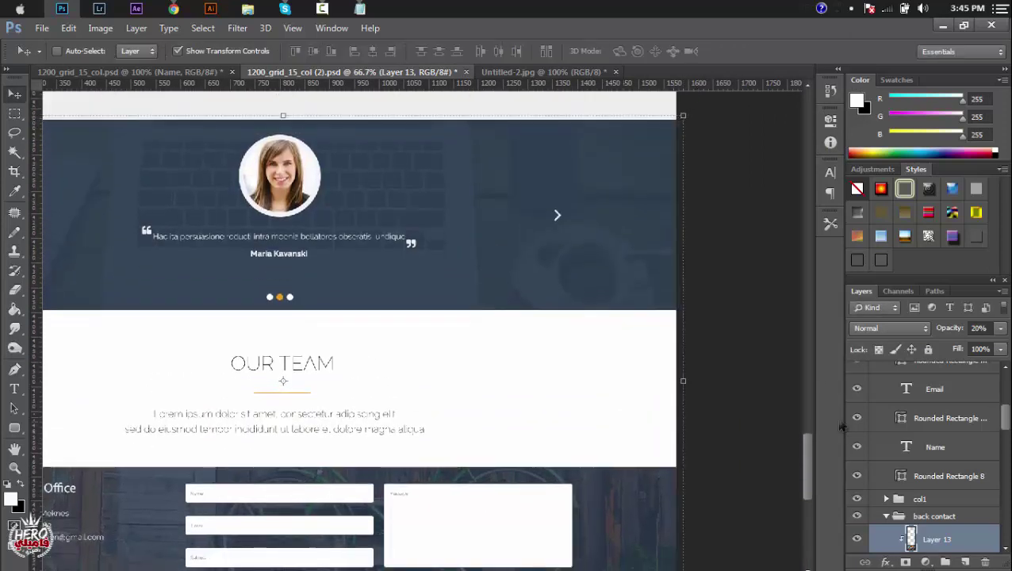
Step: Preview the contact section with panels hidden at 100%, then return to 66.7%
{"action": "scroll", "coordinate": [813, 465], "scroll_direction": "down", "scroll_amount": 3}
{"action": "scroll", "coordinate": [524, 447], "scroll_direction": "left", "scroll_amount": 4}
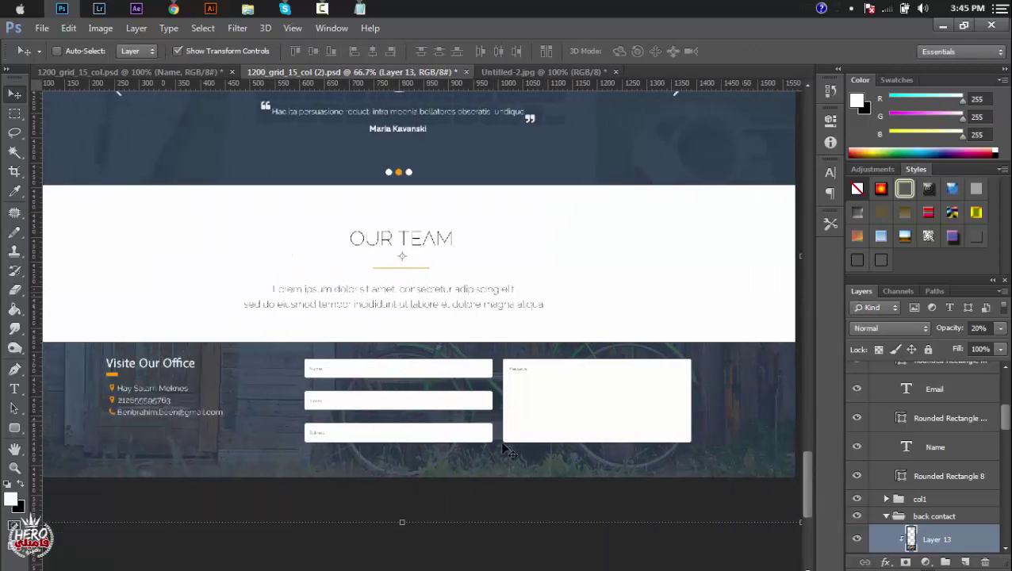
{"action": "key", "text": "Tab"}
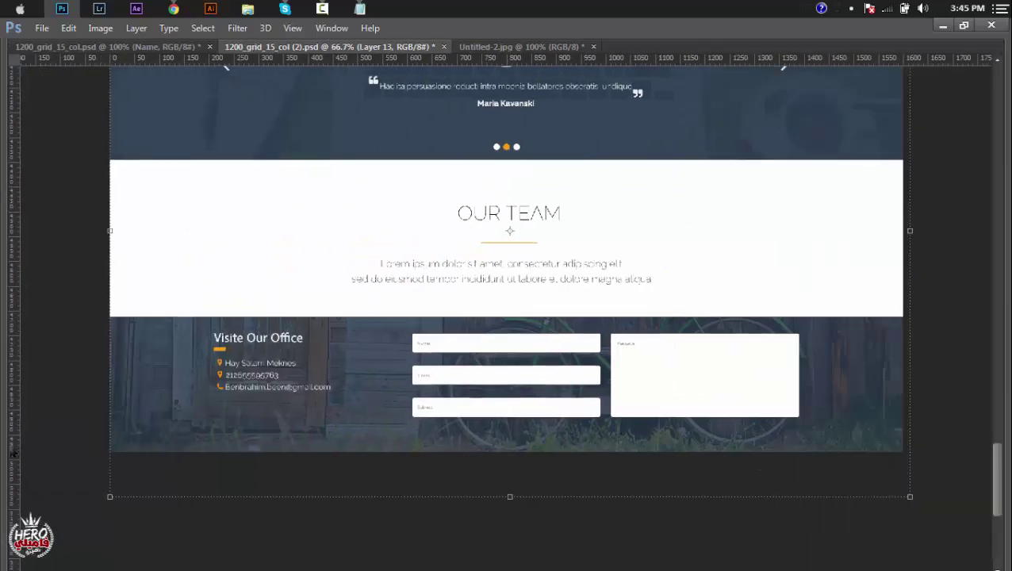
{"action": "left_click", "coordinate": [520, 426]}
{"action": "scroll", "coordinate": [533, 424], "scroll_direction": "left", "scroll_amount": 1}
{"action": "scroll", "coordinate": [532, 424], "scroll_direction": "left", "scroll_amount": 1}
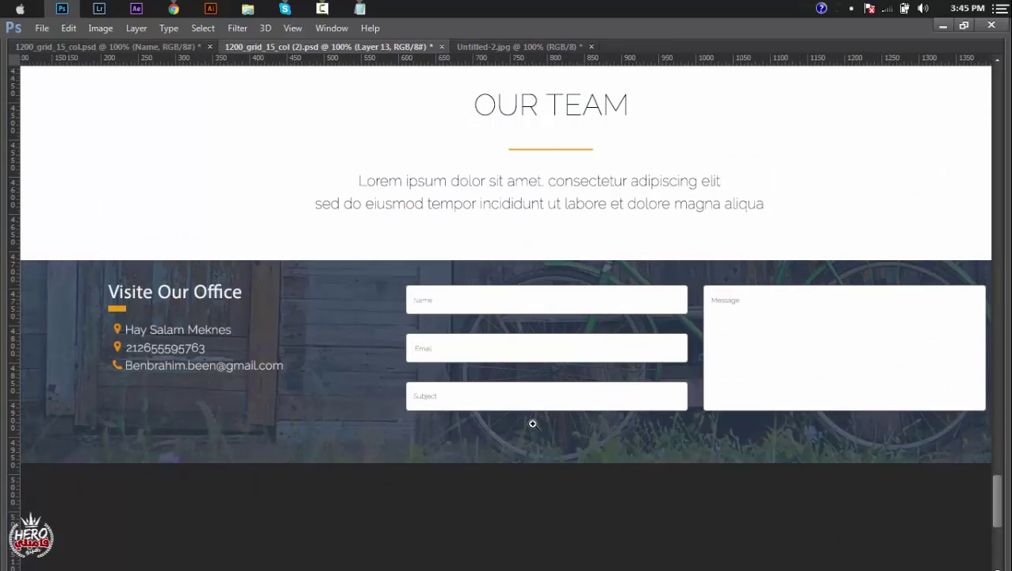
{"action": "scroll", "coordinate": [532, 423], "scroll_direction": "right", "scroll_amount": 3}
{"action": "left_click", "coordinate": [533, 424], "text": "alt"}
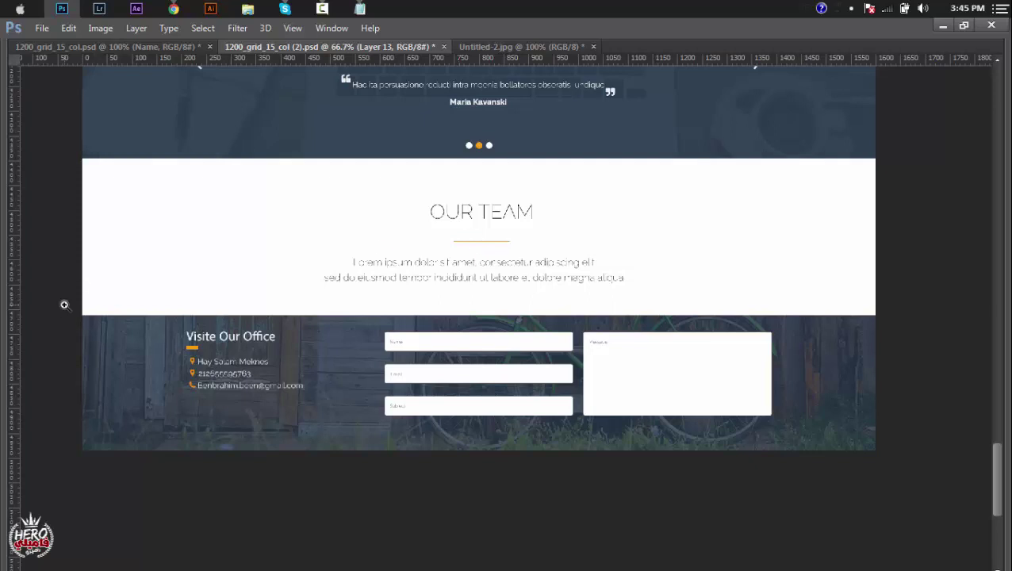
{"action": "key", "text": "Tab"}
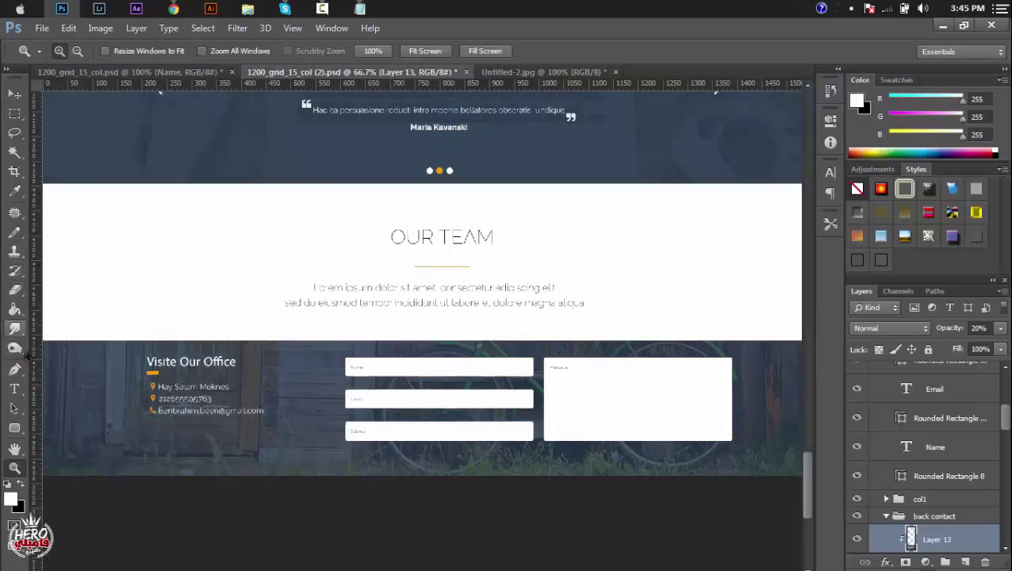
Step: Retype the OUR TEAM heading as CONTACT US and commit it
{"action": "left_click", "coordinate": [14, 388]}
{"action": "double_click", "coordinate": [436, 235]}
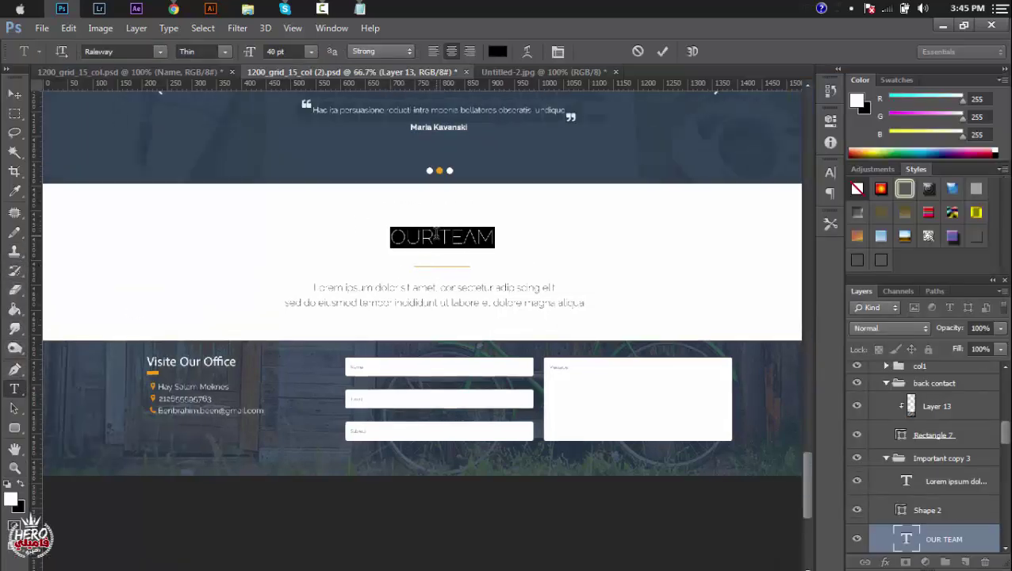
{"action": "type", "text": "CONTA"}
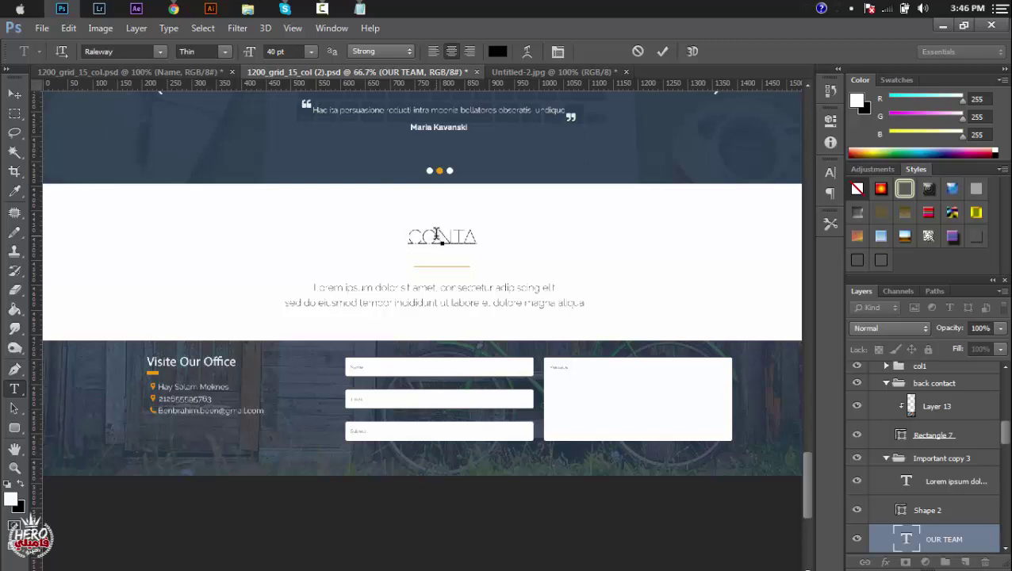
{"action": "type", "text": "CT US"}
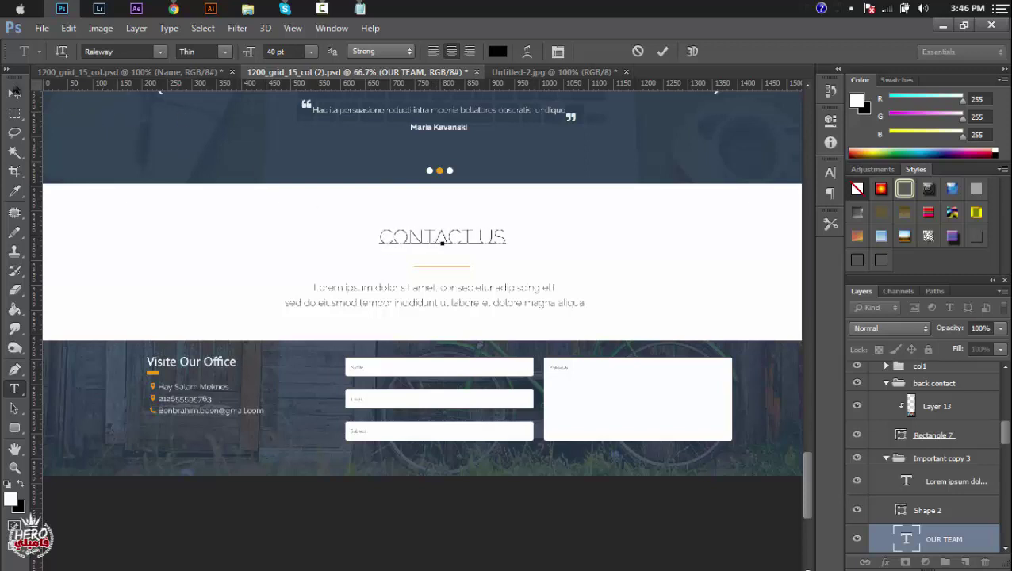
{"action": "left_click", "coordinate": [14, 94]}
{"action": "left_click", "coordinate": [321, 8]}
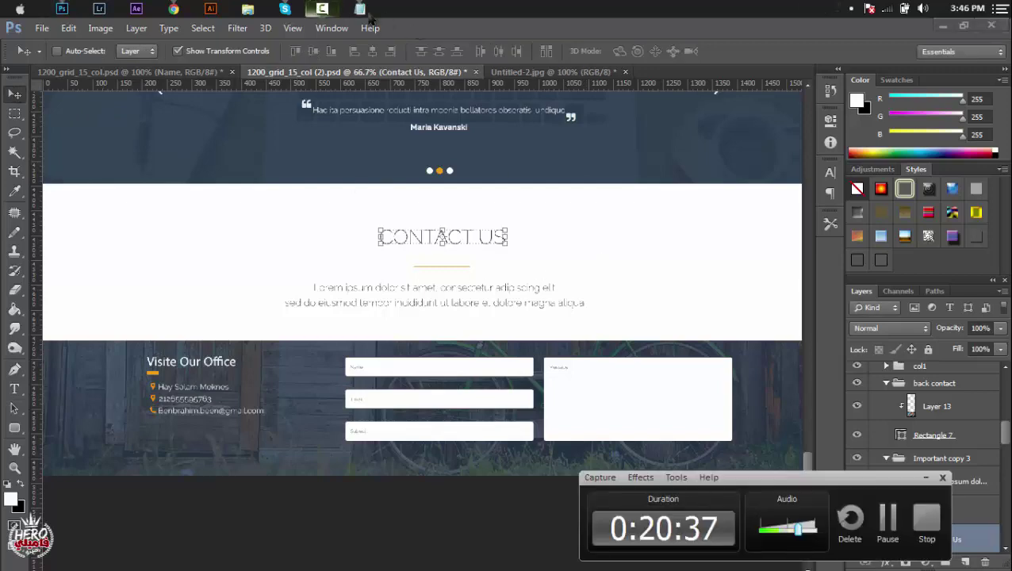